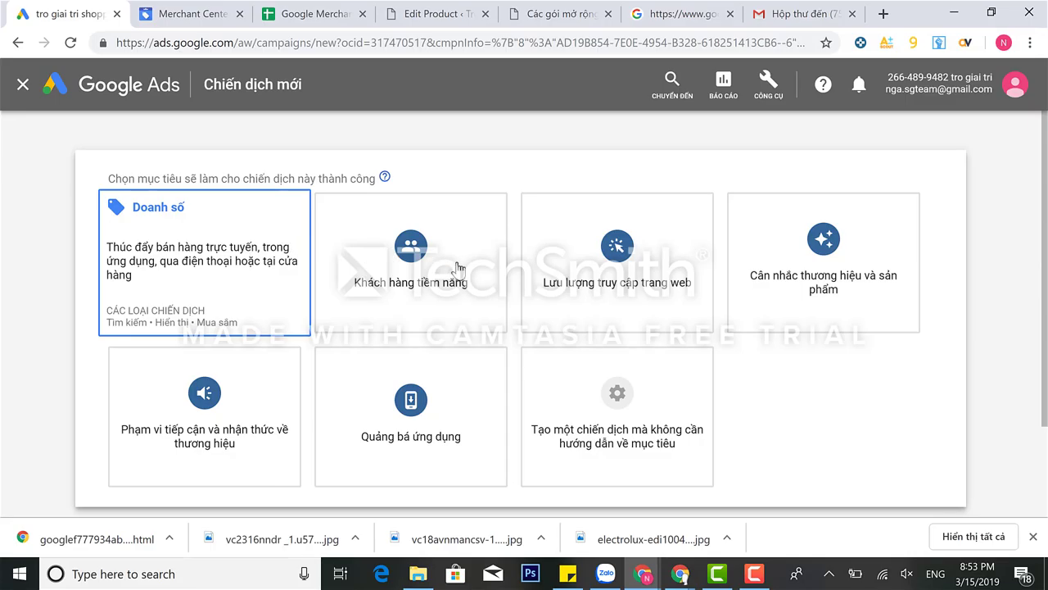
- Set up a new Shopping campaign without goal guidance and read the requirement for a linked Merchant Center account
{"action": "left_click", "coordinate": [617, 424]}
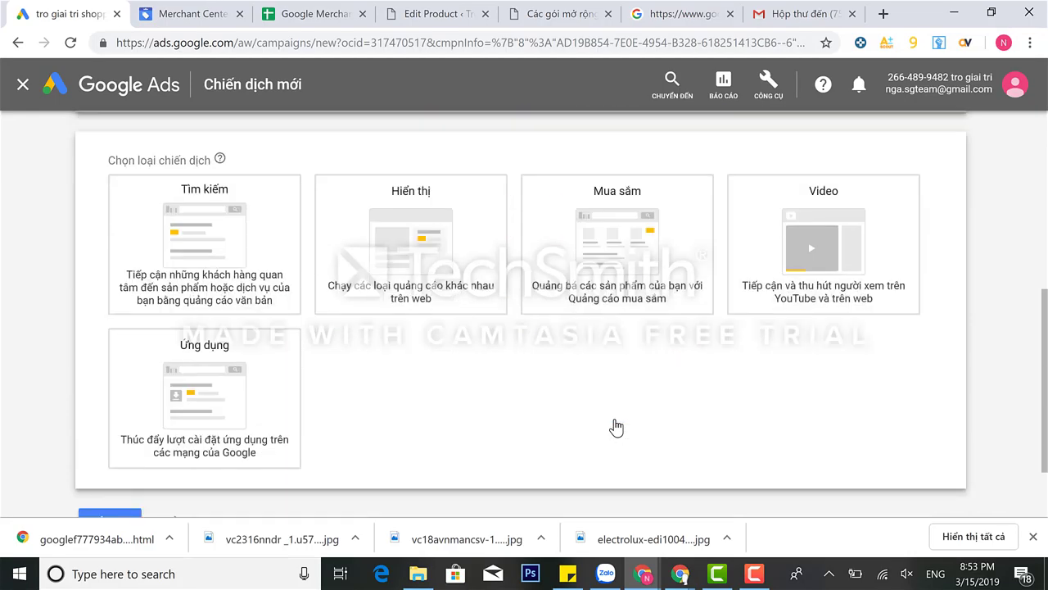
{"action": "left_click", "coordinate": [593, 273]}
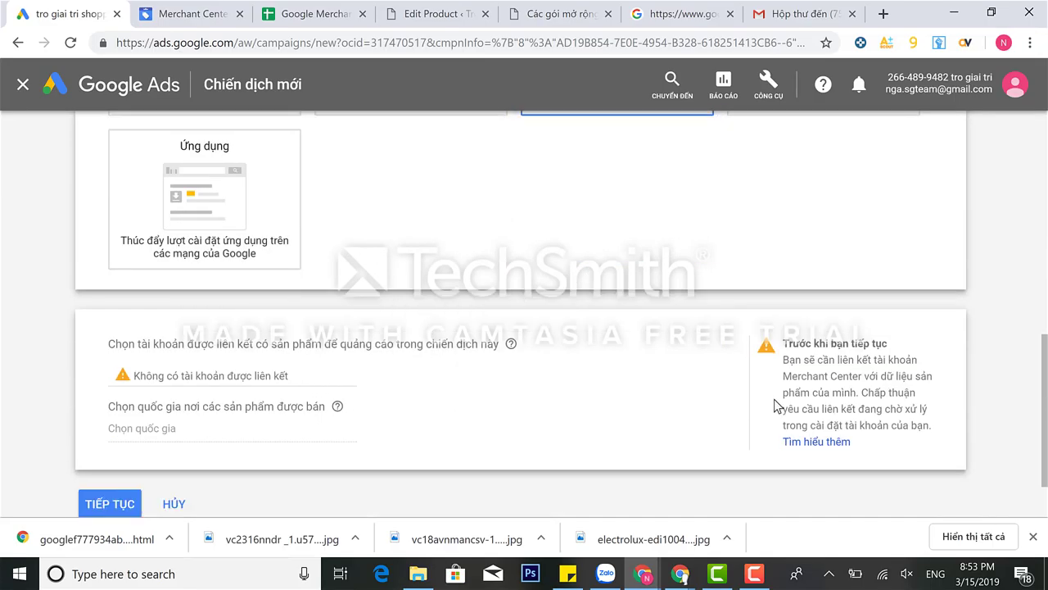
{"action": "left_click_drag", "start_coordinate": [817, 359], "coordinate": [948, 427]}
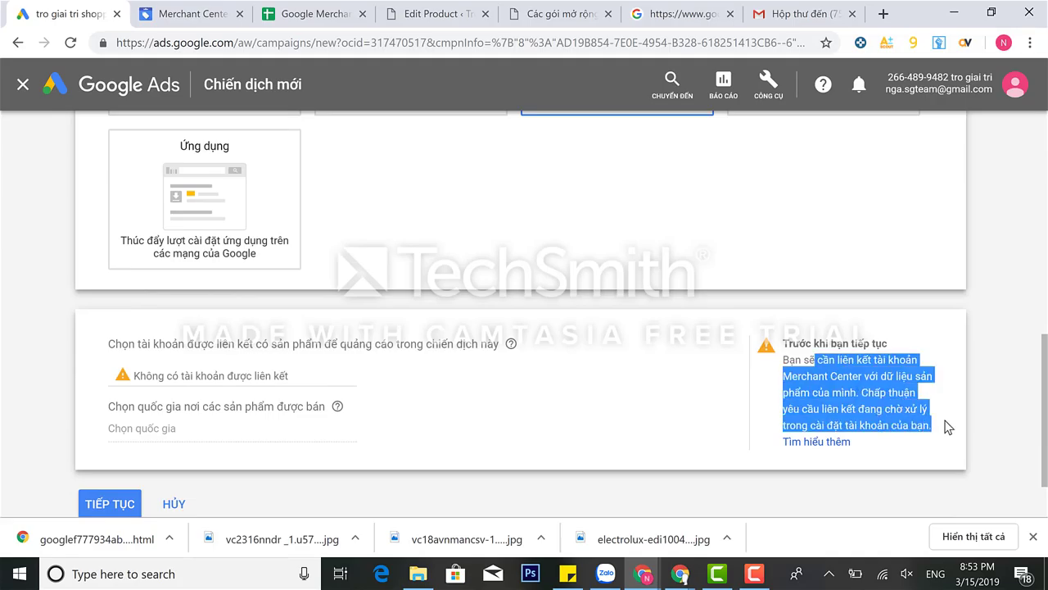
{"action": "left_click", "coordinate": [246, 436]}
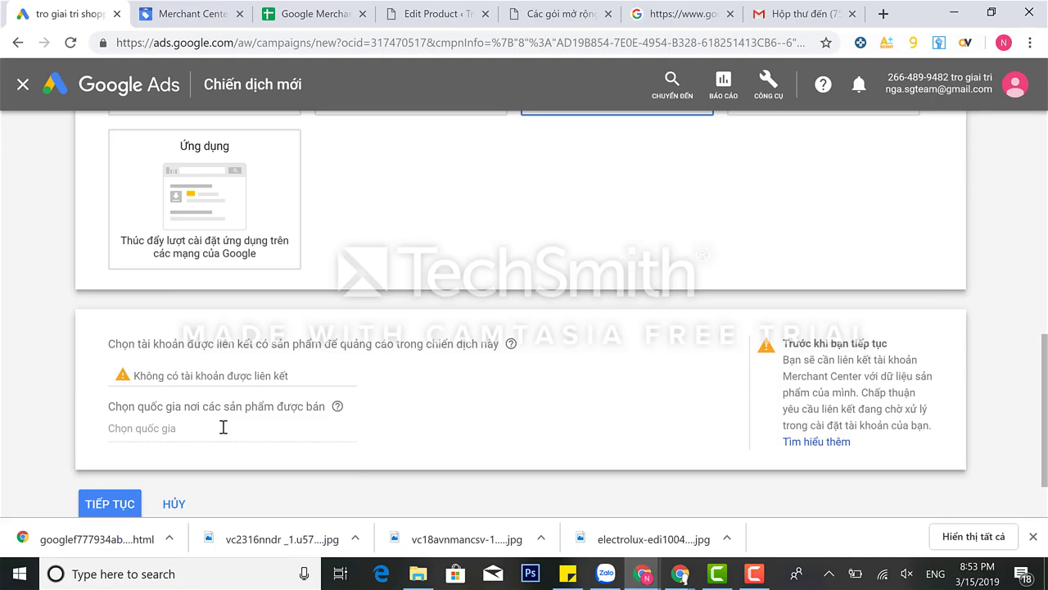
{"action": "double_click", "coordinate": [263, 379]}
{"action": "double_click", "coordinate": [282, 378]}
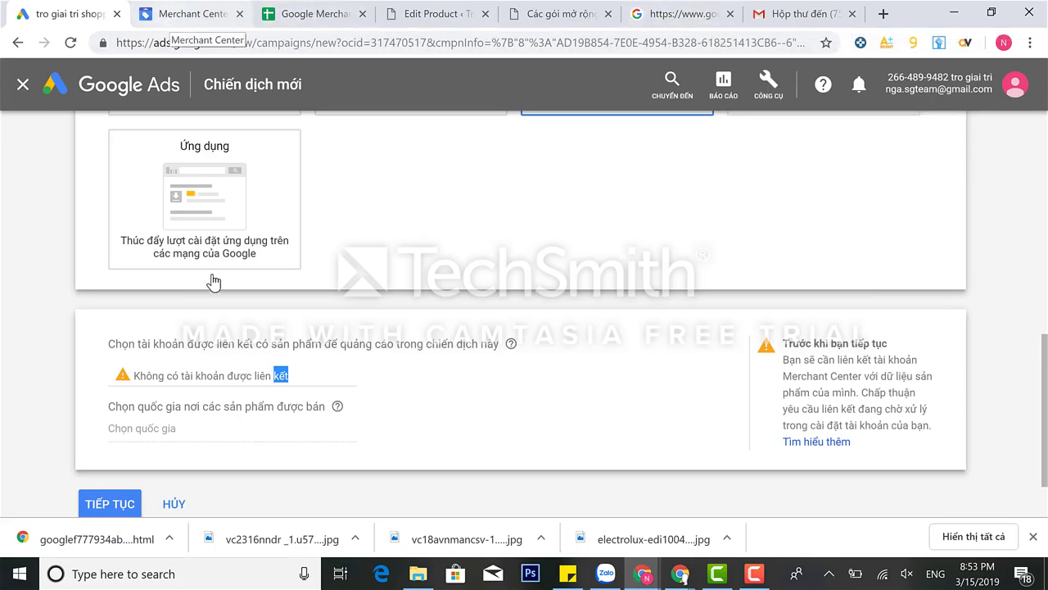
{"action": "left_click", "coordinate": [216, 374]}
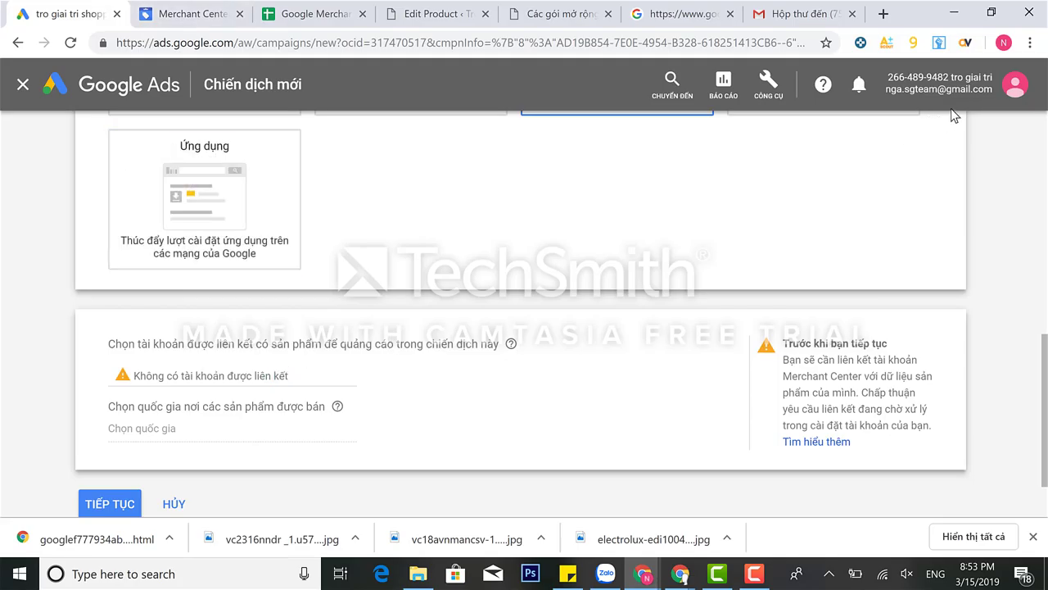
- Check which Google Ads account is signed in, closing the account list again
{"action": "left_click", "coordinate": [1011, 90]}
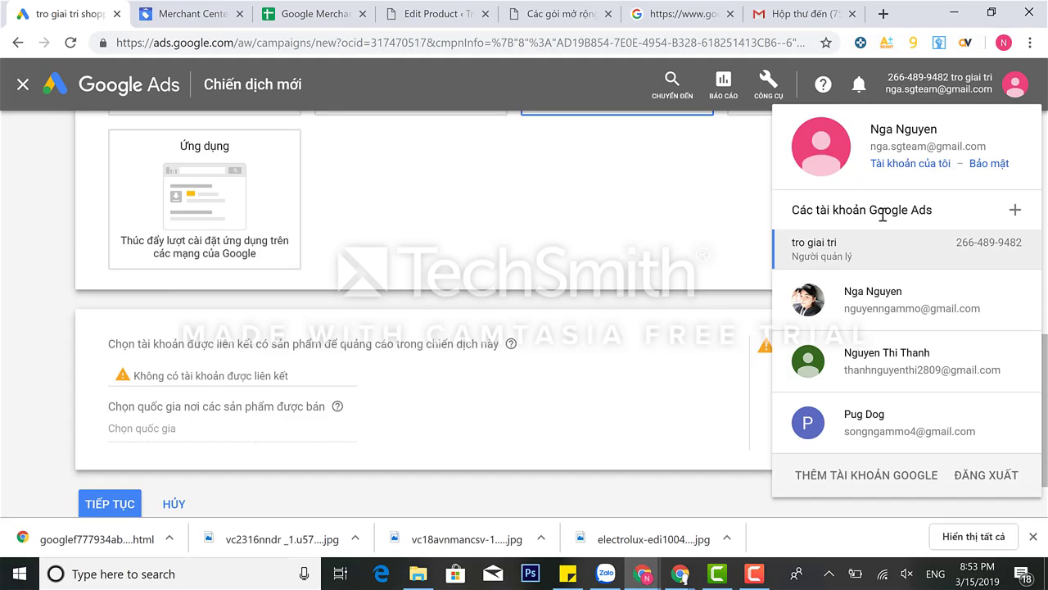
{"action": "left_click", "coordinate": [647, 240]}
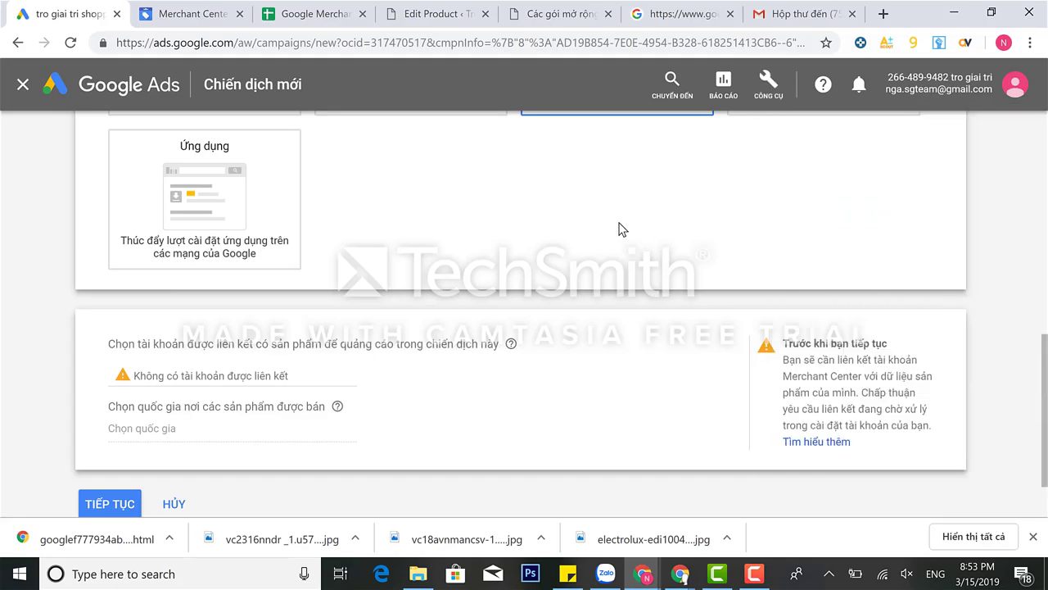
{"action": "scroll", "coordinate": [619, 231], "scroll_direction": "up", "scroll_amount": 8}
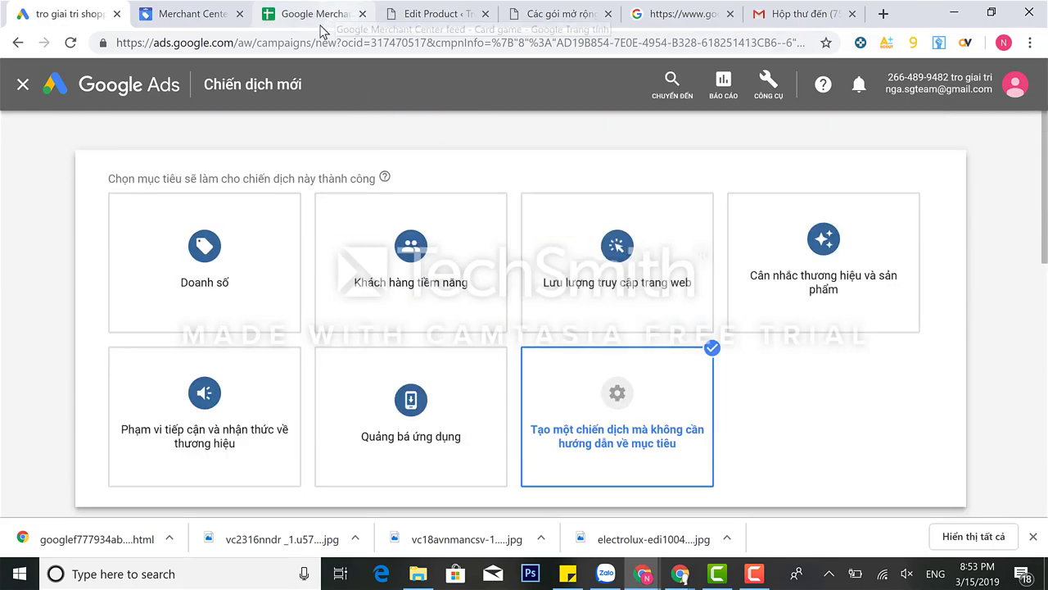
- Switch to Merchant Center, reload the account linking page, and unlink your own Google Ads manager account
{"action": "left_click", "coordinate": [215, 19]}
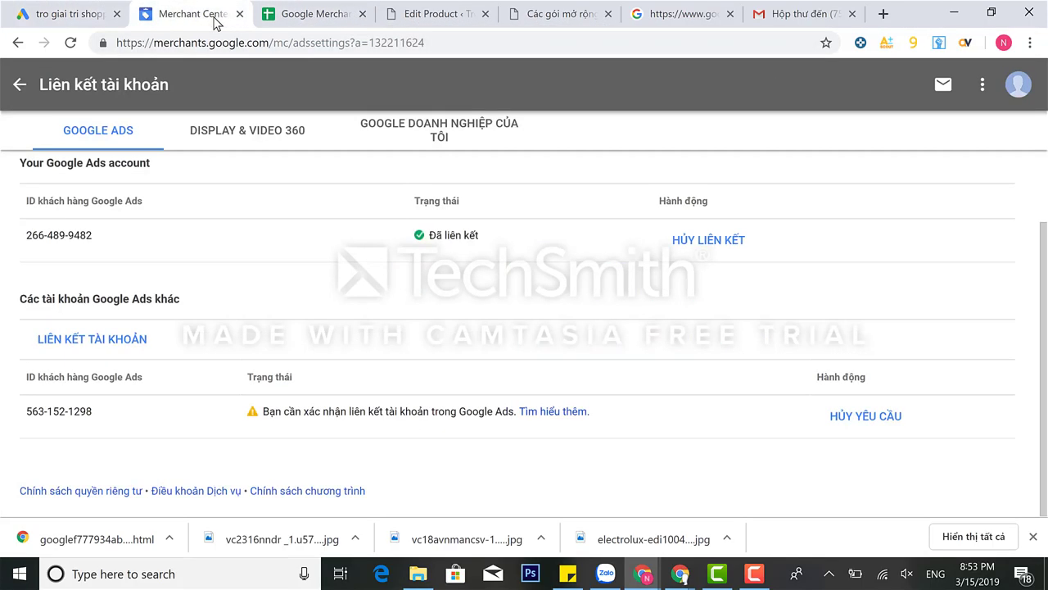
{"action": "left_click", "coordinate": [77, 45]}
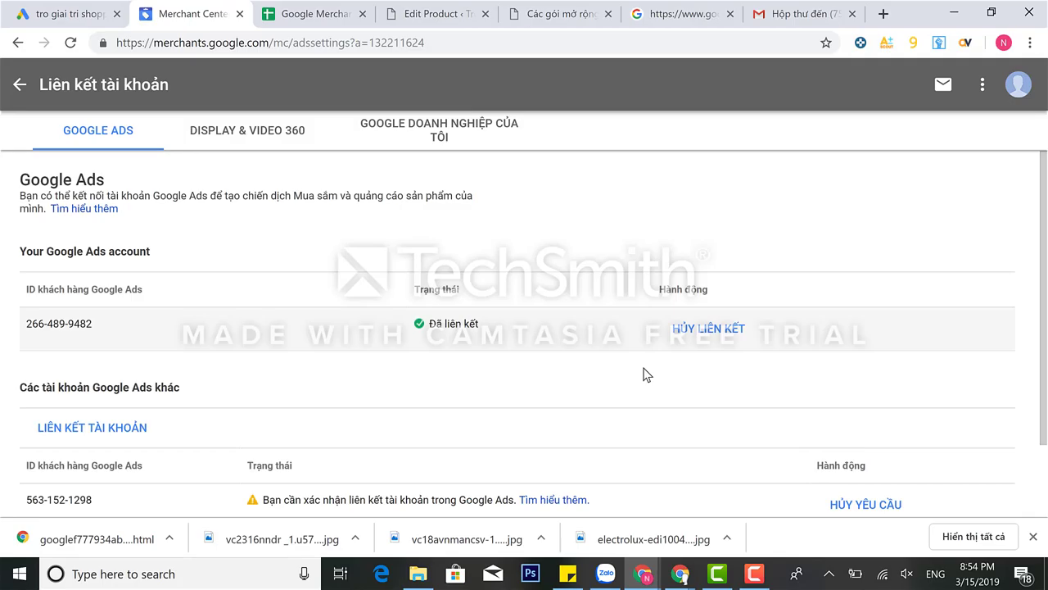
{"action": "scroll", "coordinate": [647, 374], "scroll_direction": "down", "scroll_amount": 1}
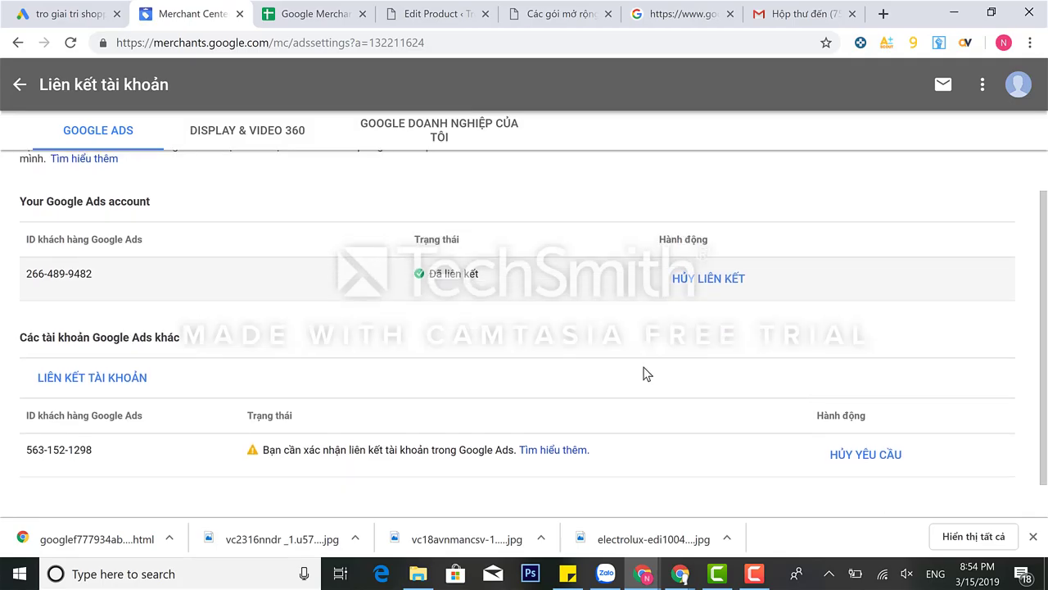
{"action": "left_click", "coordinate": [714, 282]}
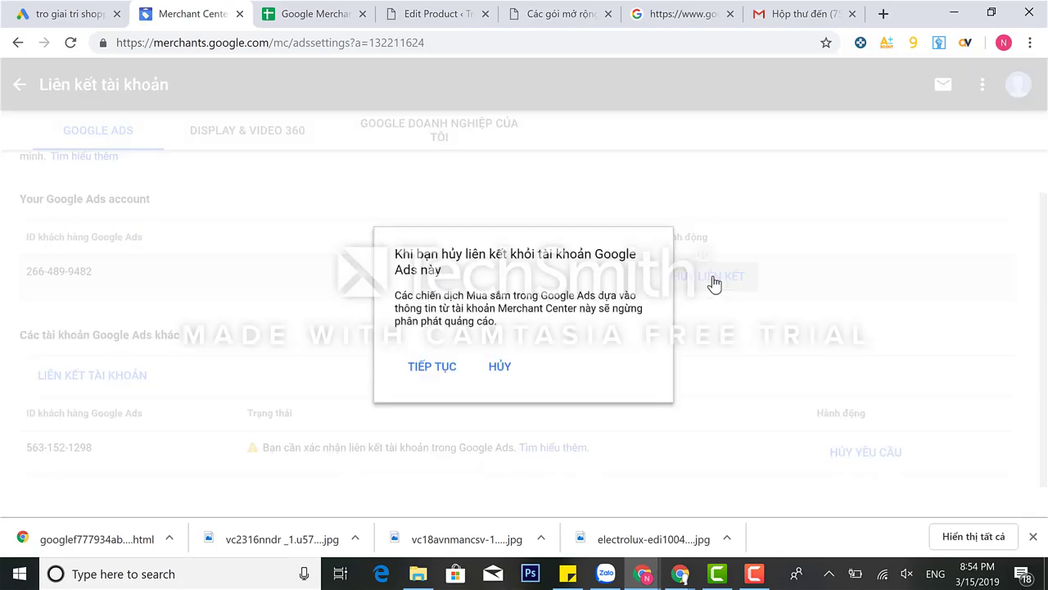
{"action": "left_click", "coordinate": [414, 375]}
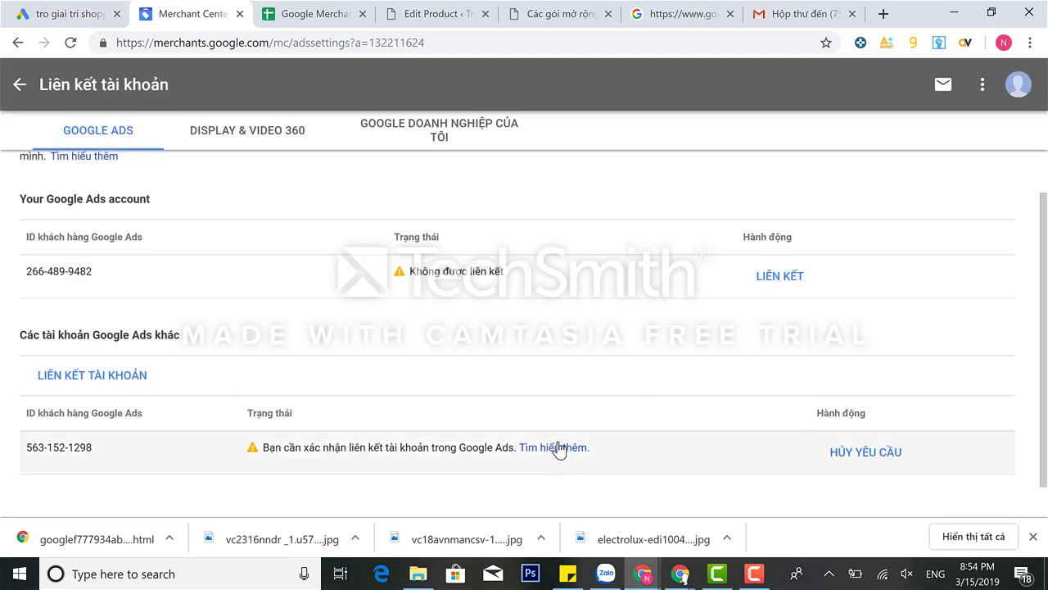
{"action": "double_click", "coordinate": [63, 271]}
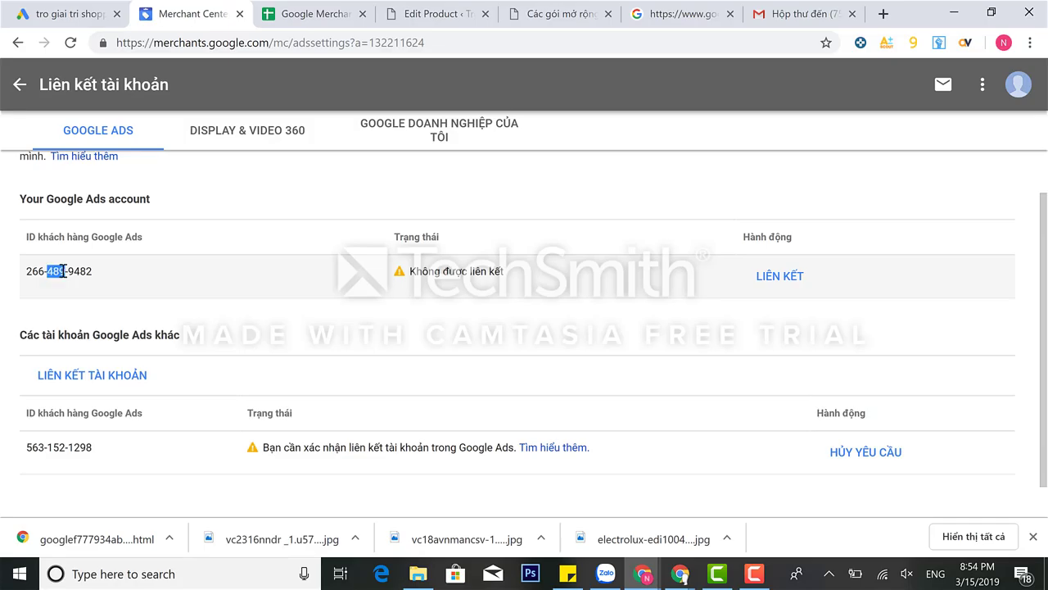
{"action": "left_click", "coordinate": [228, 266]}
- Review the Display & Video 360 and Google My Business linking options, cancelling the Google My Business link request
{"action": "scroll", "coordinate": [246, 196], "scroll_direction": "up", "scroll_amount": 1}
{"action": "left_click", "coordinate": [266, 129]}
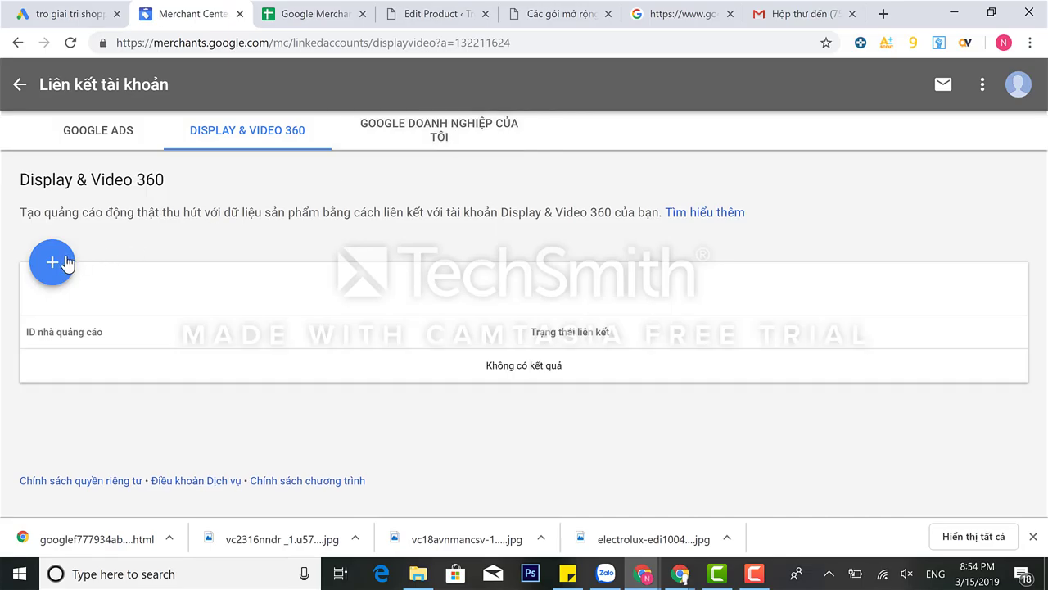
{"action": "left_click", "coordinate": [463, 140]}
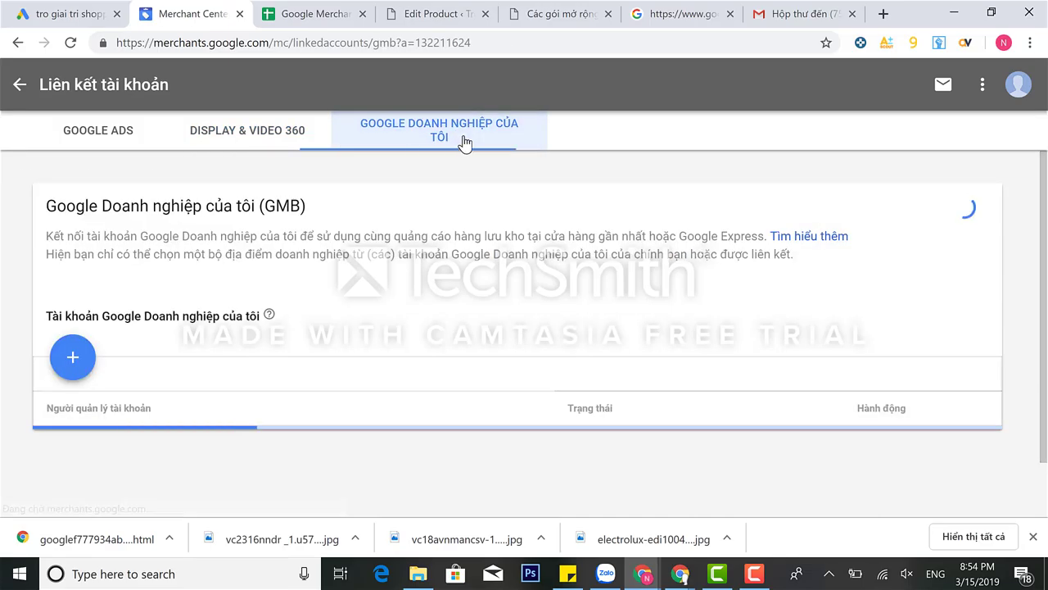
{"action": "left_click", "coordinate": [73, 357]}
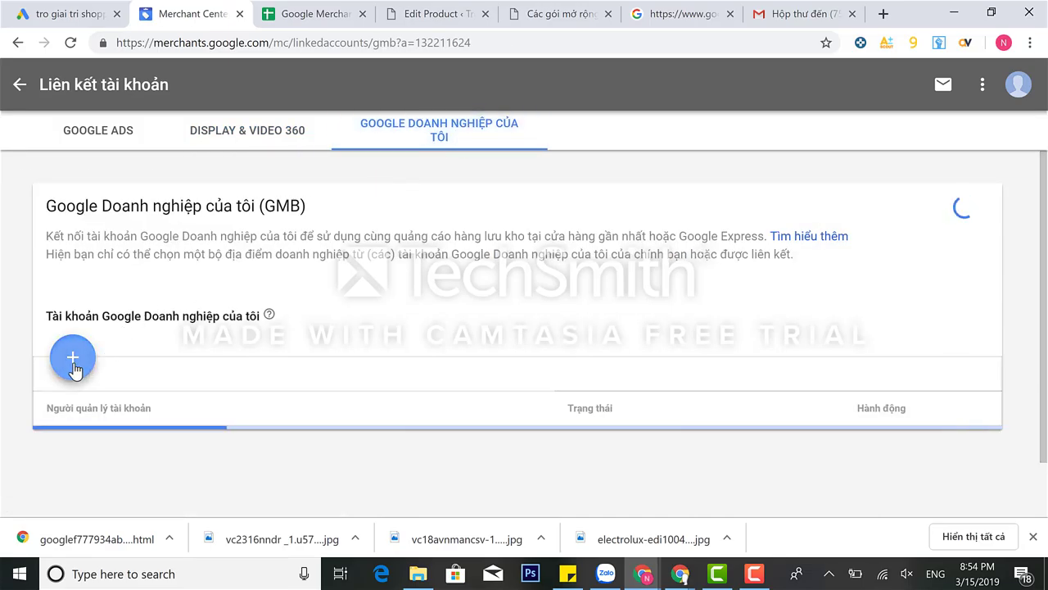
{"action": "left_click", "coordinate": [370, 314]}
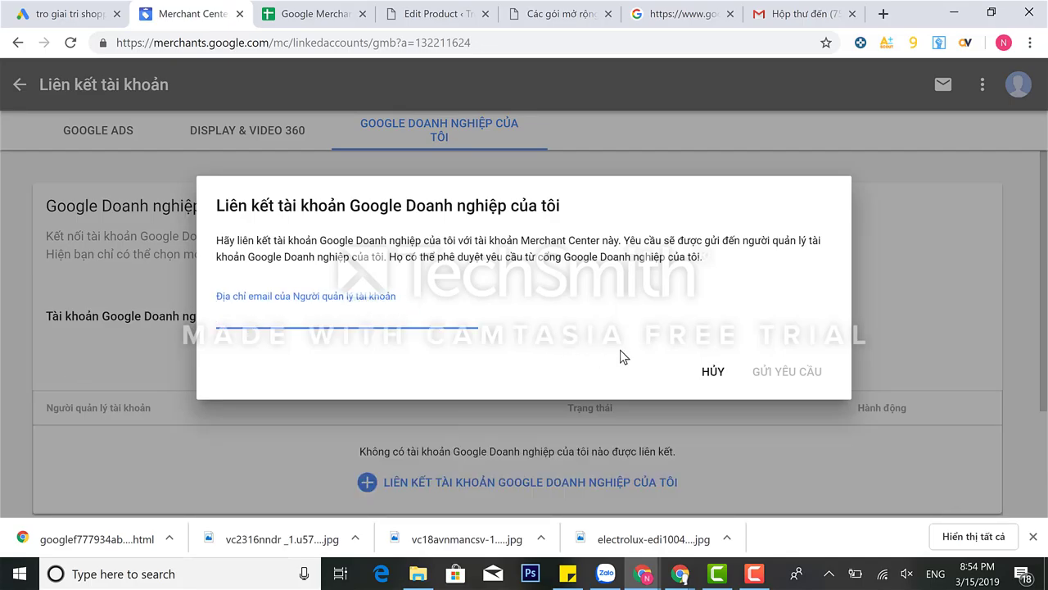
{"action": "left_click", "coordinate": [726, 374]}
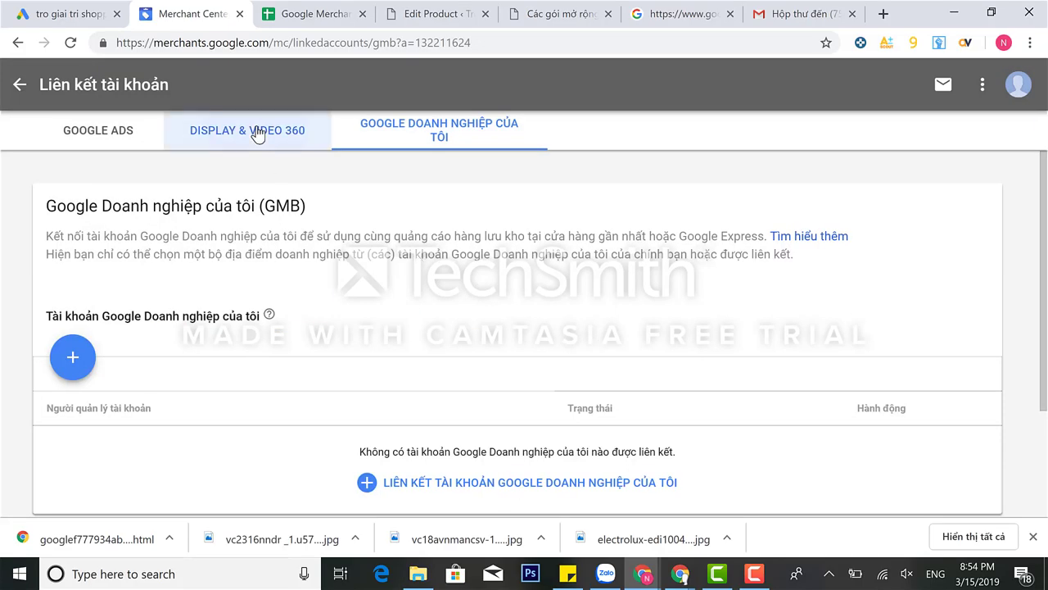
- Try to link a Display & Video 360 account using the copied account ID as the advertiser ID
{"action": "left_click", "coordinate": [246, 134]}
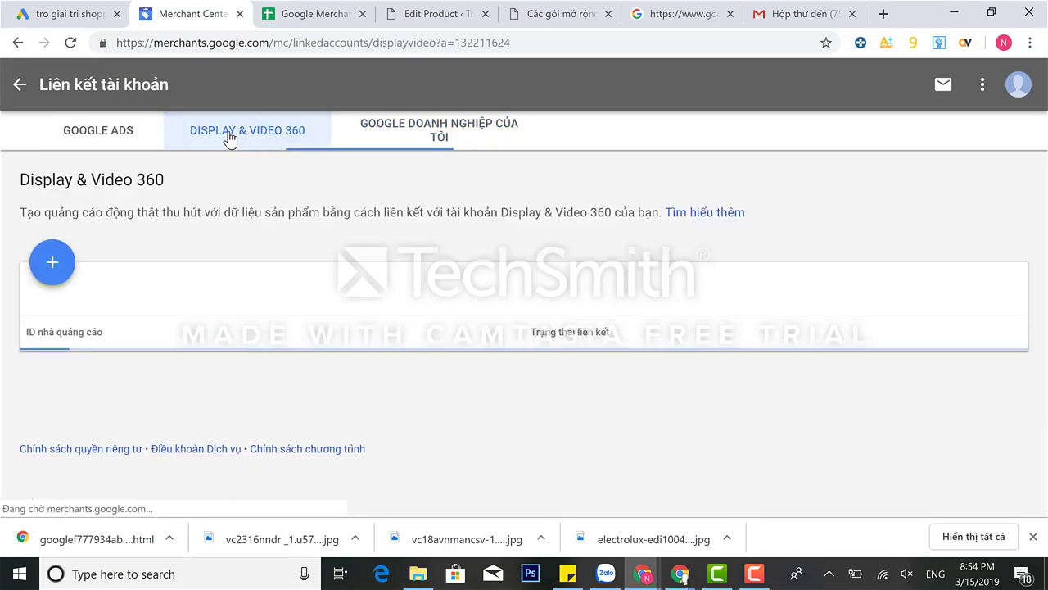
{"action": "left_click", "coordinate": [48, 270]}
{"action": "left_click", "coordinate": [466, 293]}
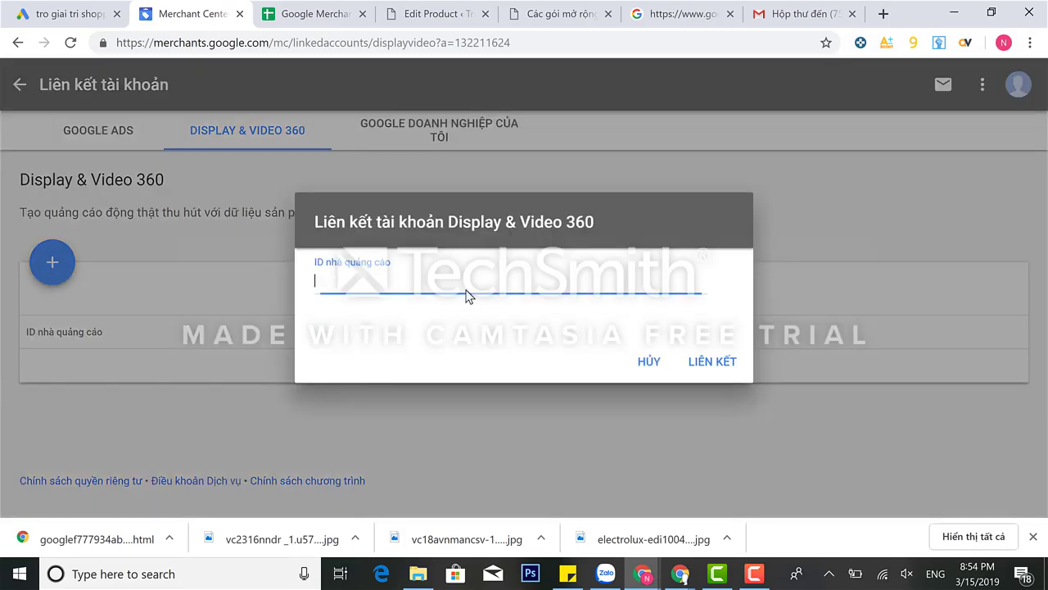
{"action": "key", "text": "ctrl+v"}
{"action": "left_click", "coordinate": [710, 366]}
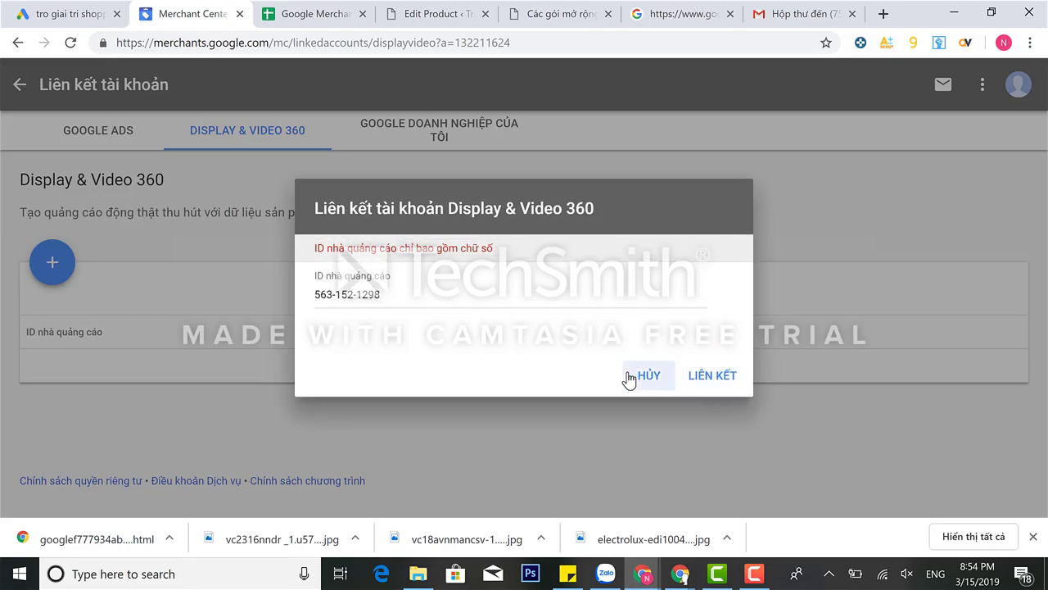
{"action": "left_click", "coordinate": [628, 379]}
- Compare the Google Ads accounts listed for linking in Merchant Center with the account signed in to Google Ads
{"action": "left_click", "coordinate": [104, 141]}
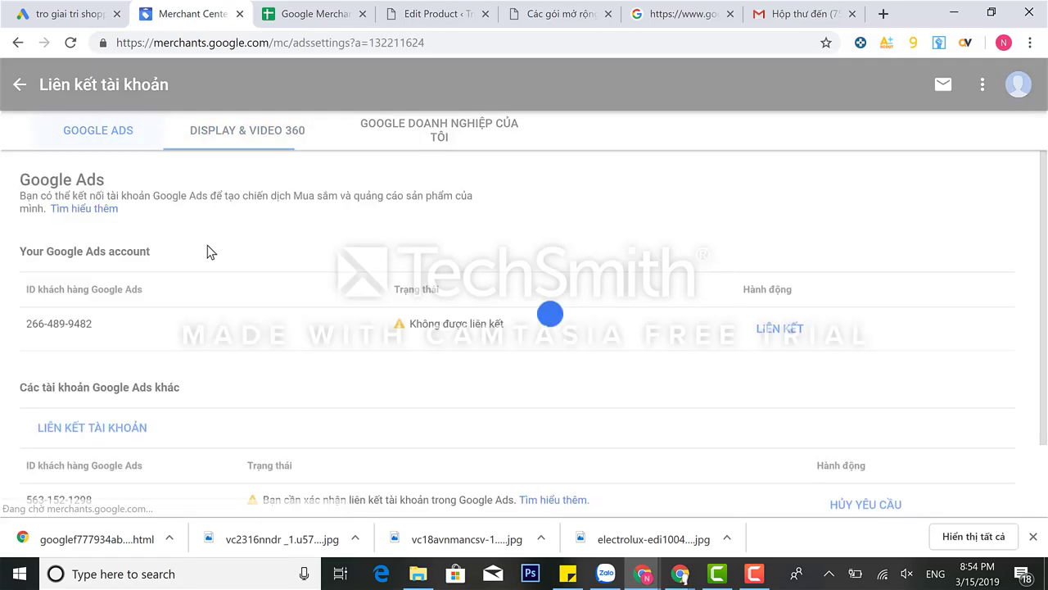
{"action": "scroll", "coordinate": [595, 242], "scroll_direction": "down", "scroll_amount": 1}
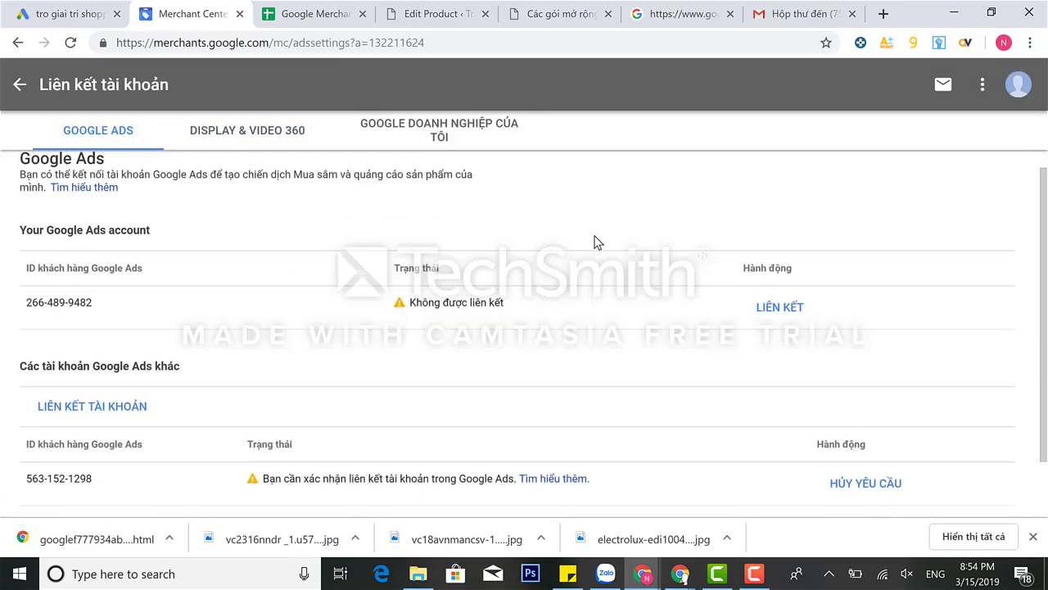
{"action": "left_click", "coordinate": [39, 16]}
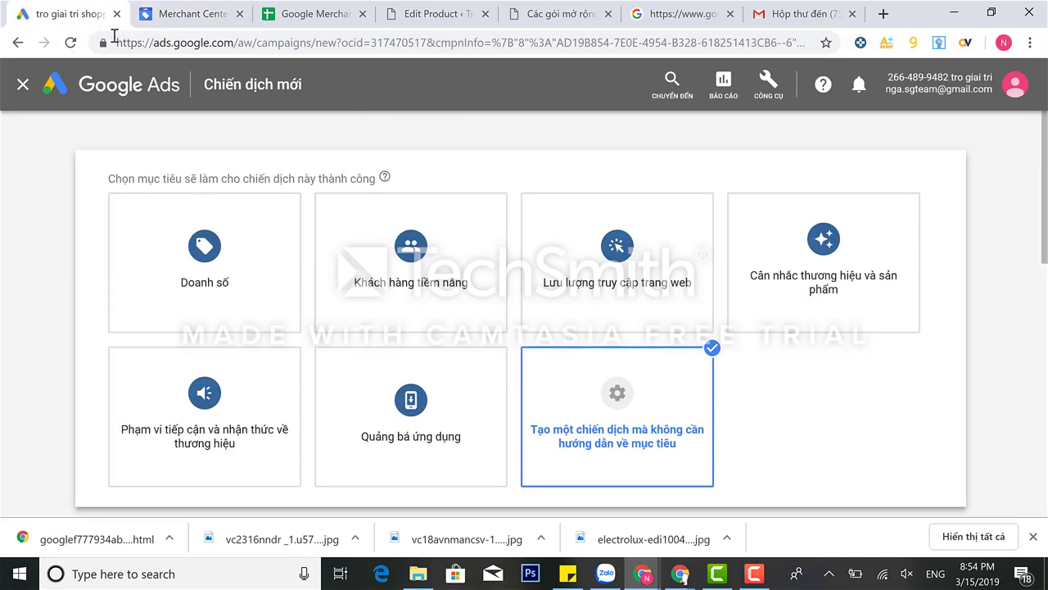
{"action": "left_click", "coordinate": [185, 14]}
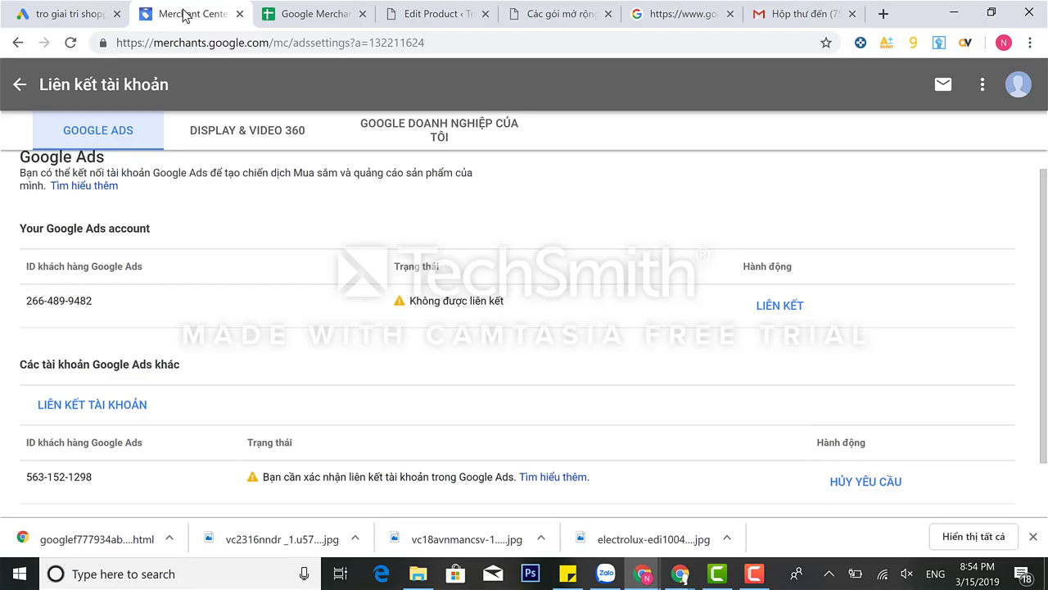
{"action": "left_click", "coordinate": [90, 17]}
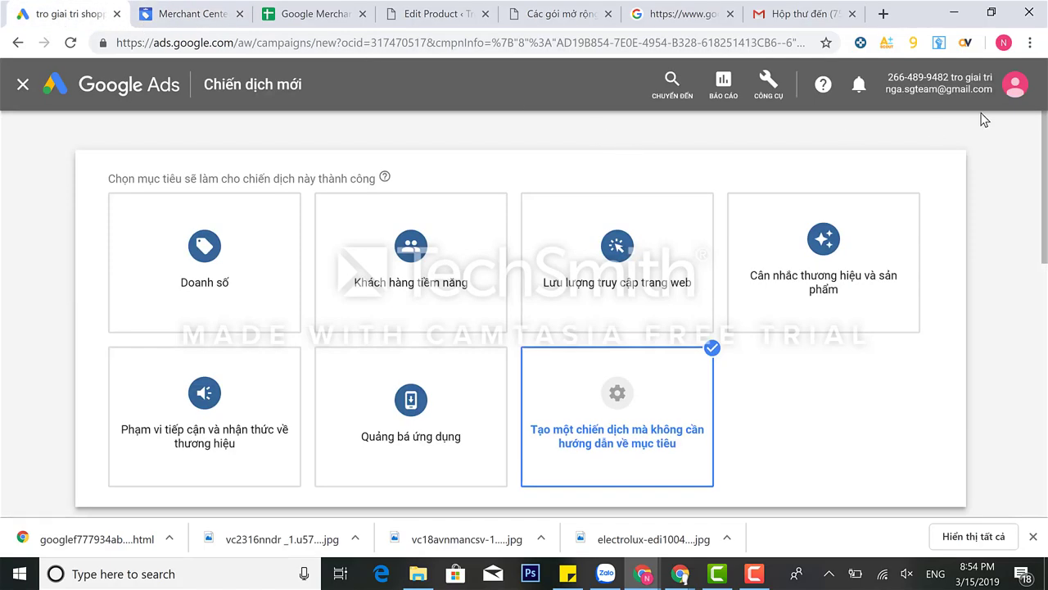
{"action": "left_click", "coordinate": [185, 22]}
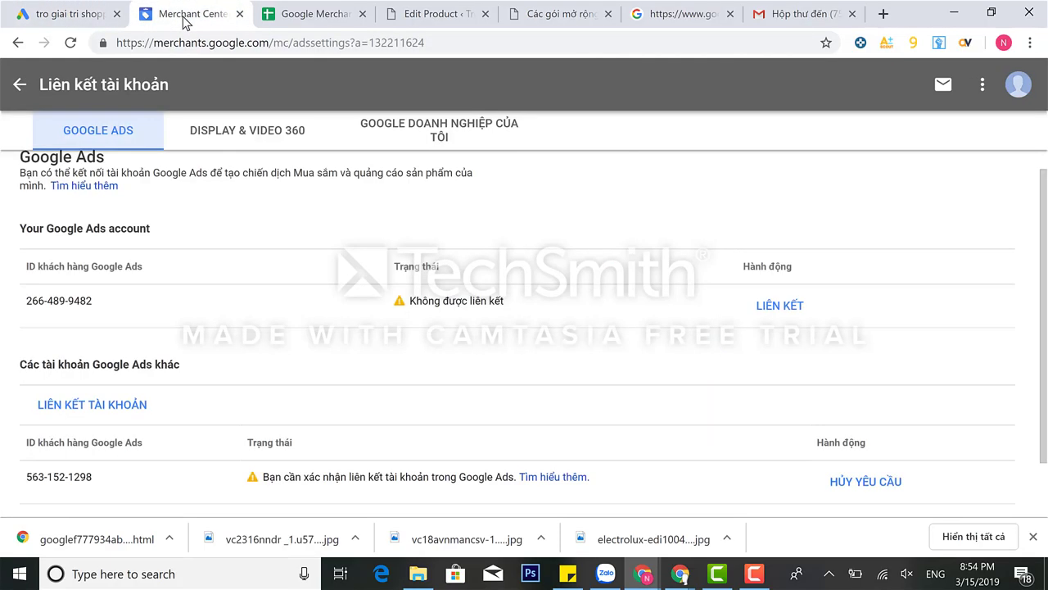
{"action": "left_click", "coordinate": [47, 25]}
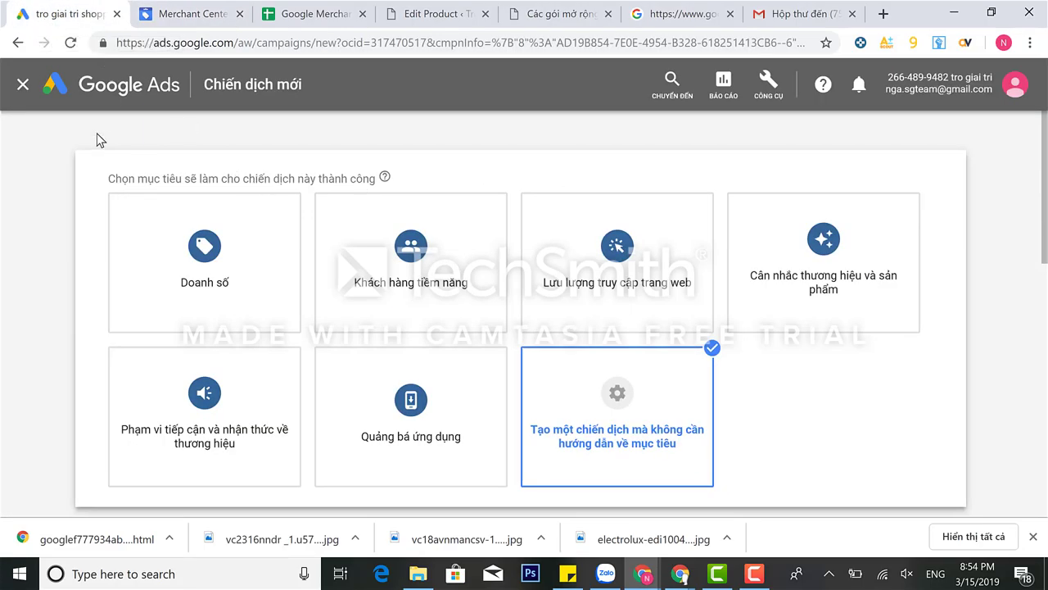
- Exit the new campaign setup in Google Ads and check the accounts listed under the manager account
{"action": "left_click", "coordinate": [22, 87]}
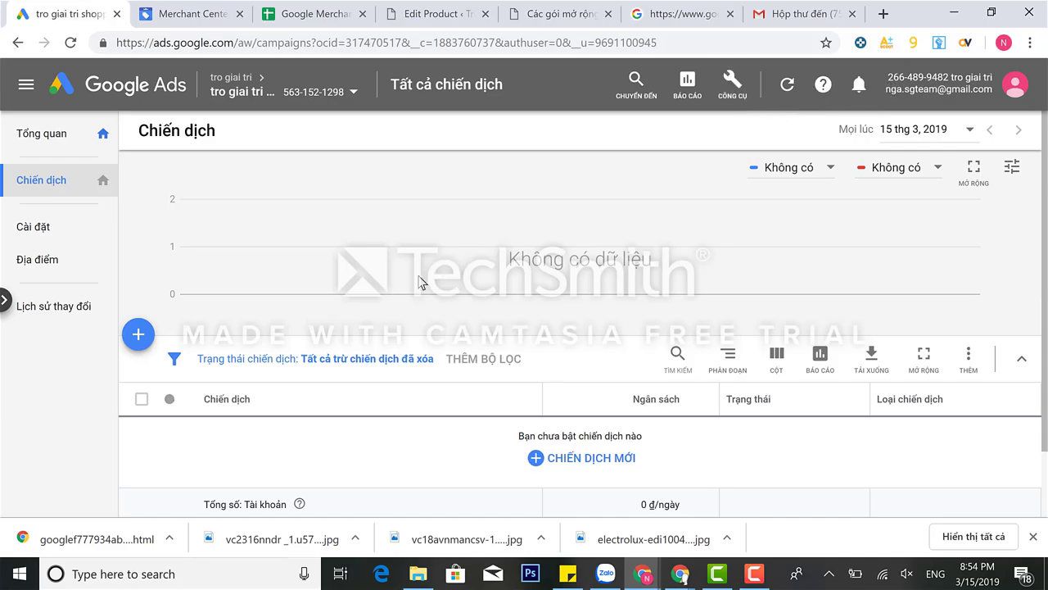
{"action": "left_click", "coordinate": [335, 92]}
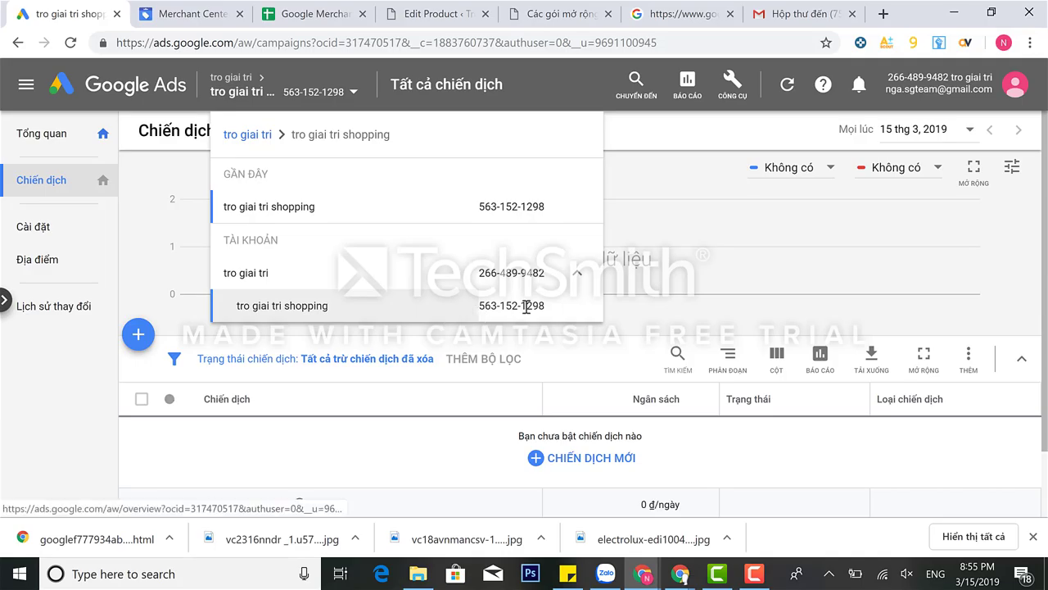
{"action": "left_click", "coordinate": [709, 215]}
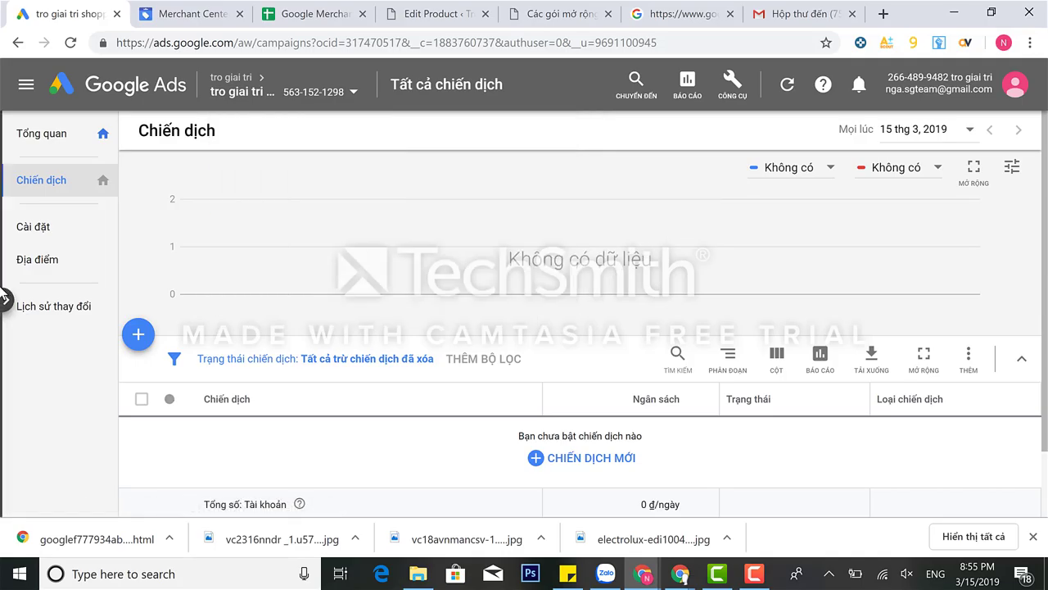
- Open the change history of the tro giai tri shopping account and review its entries
{"action": "left_click", "coordinate": [74, 317]}
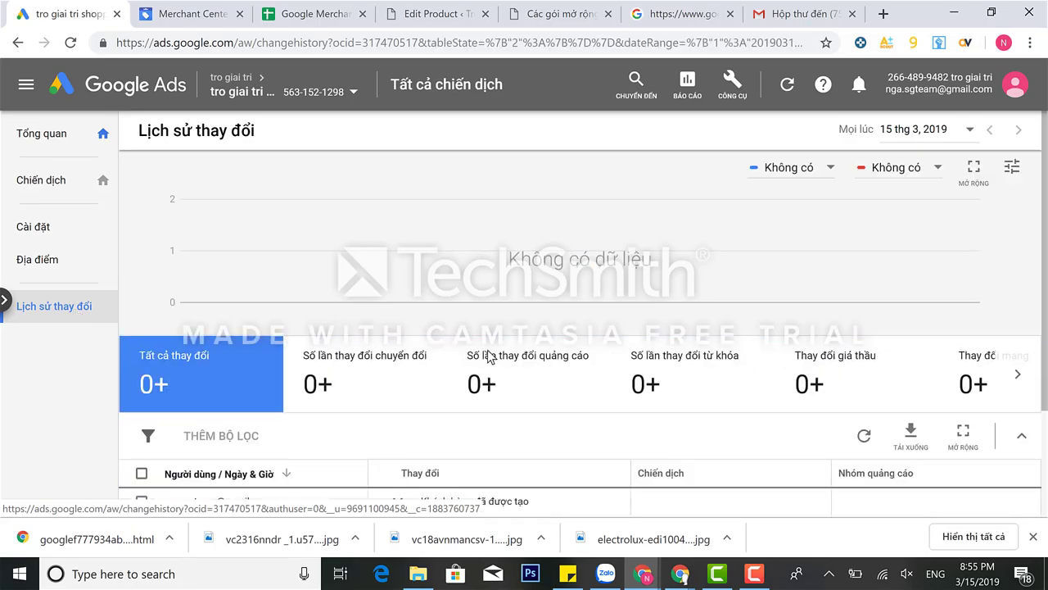
{"action": "scroll", "coordinate": [489, 356], "scroll_direction": "down", "scroll_amount": 1}
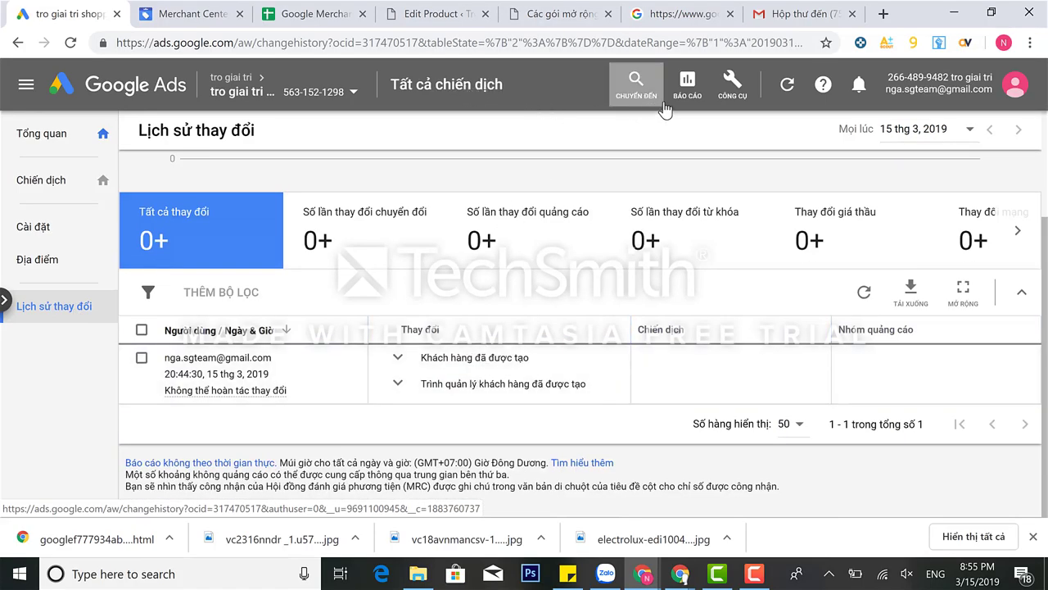
- Open the linked accounts page of the tro giai tri shopping account, and open Google Merchant Center from Google Ads
{"action": "left_click", "coordinate": [746, 97]}
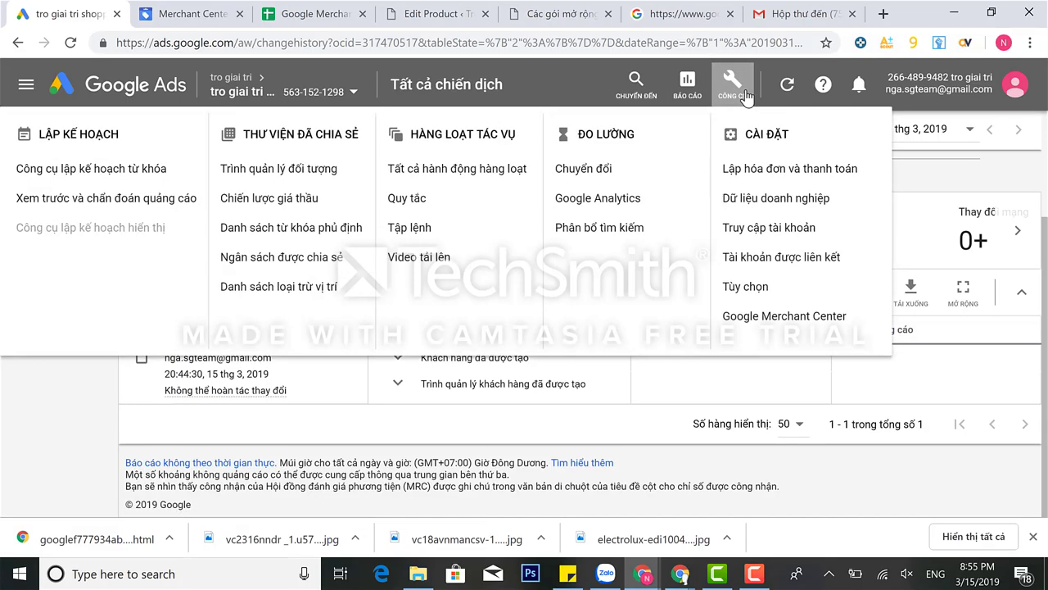
{"action": "left_click", "coordinate": [783, 261]}
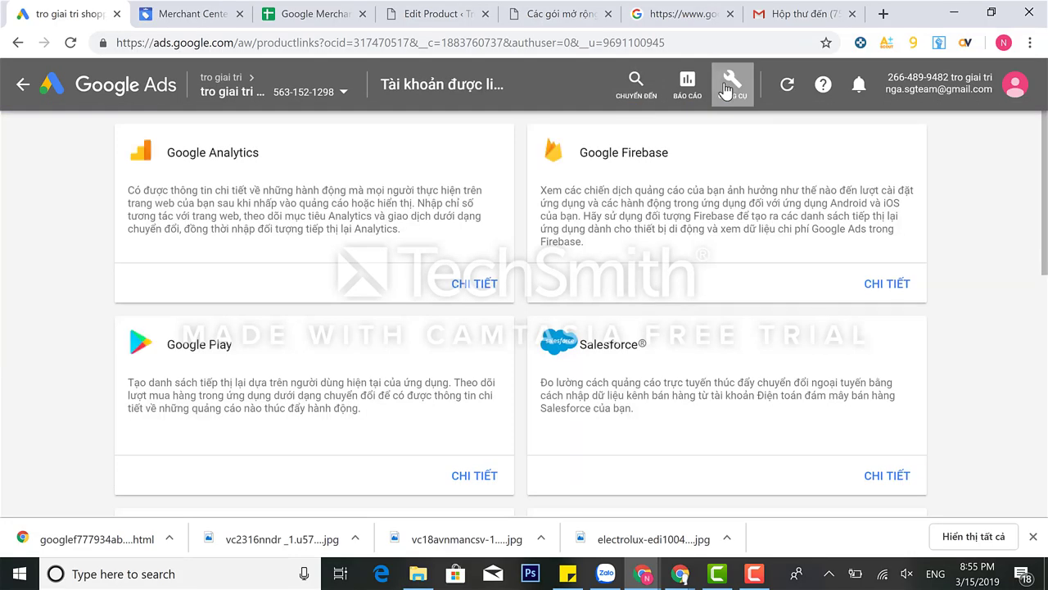
{"action": "left_click", "coordinate": [727, 90]}
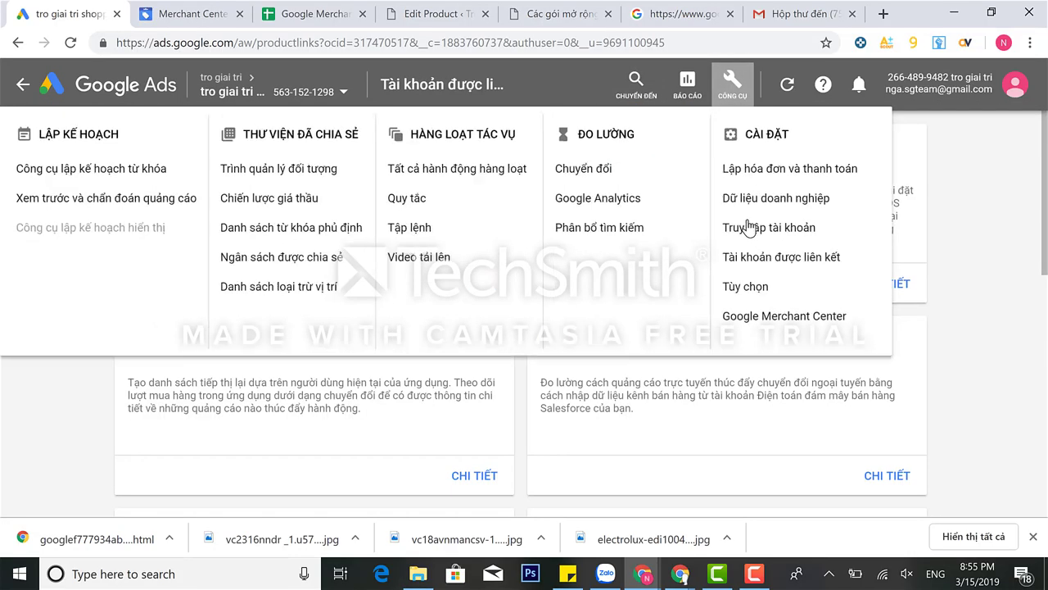
{"action": "left_click", "coordinate": [762, 331]}
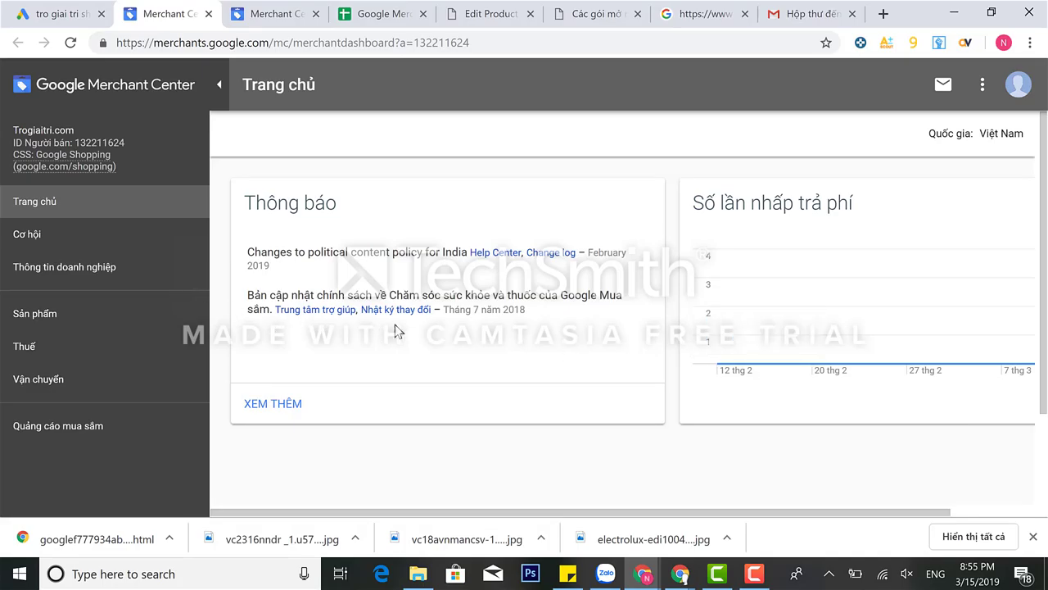
- Switch to Merchant Center and check the link status of the Google Ads accounts in its account linking settings
{"action": "scroll", "coordinate": [407, 328], "scroll_direction": "down", "scroll_amount": 2}
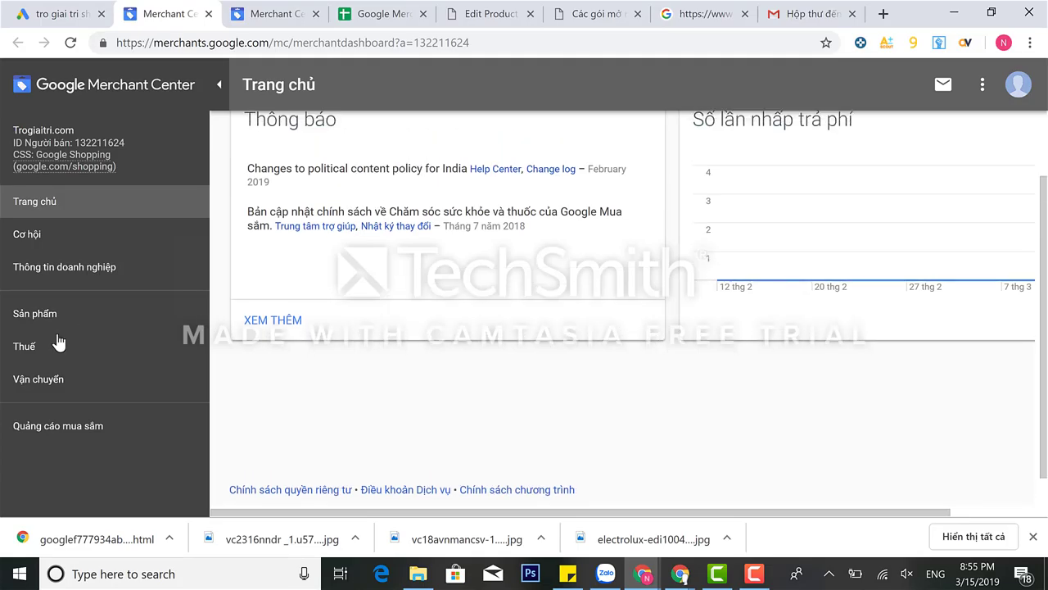
{"action": "left_click", "coordinate": [62, 431]}
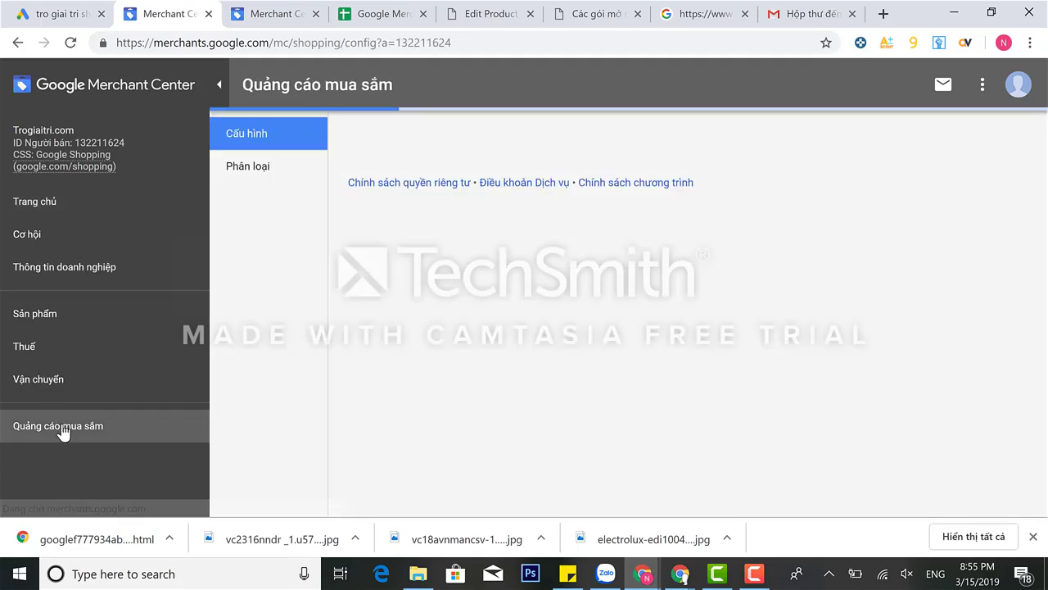
{"action": "left_click", "coordinate": [982, 84]}
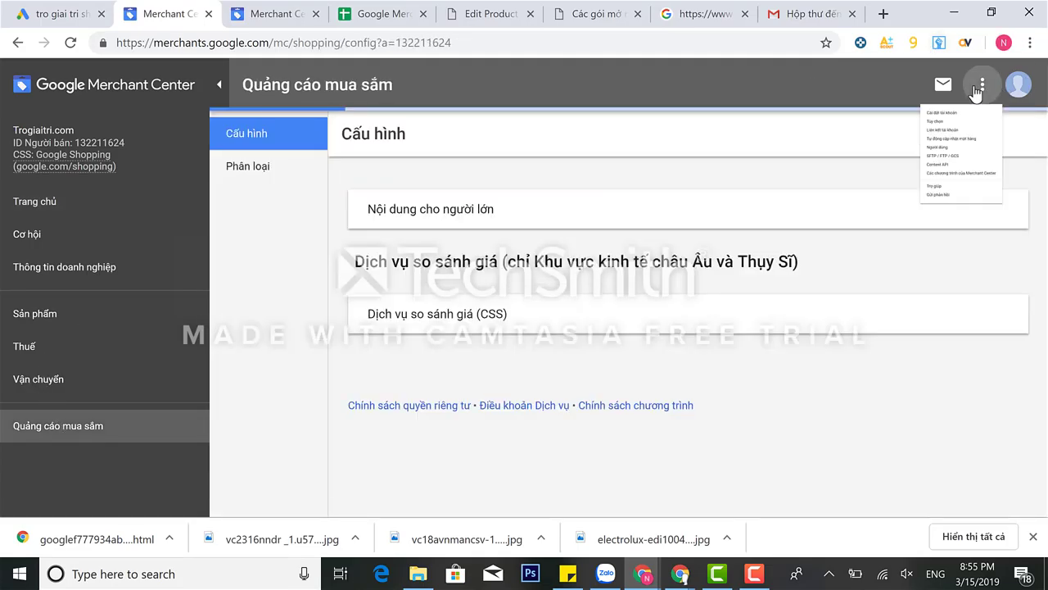
{"action": "left_click", "coordinate": [869, 188]}
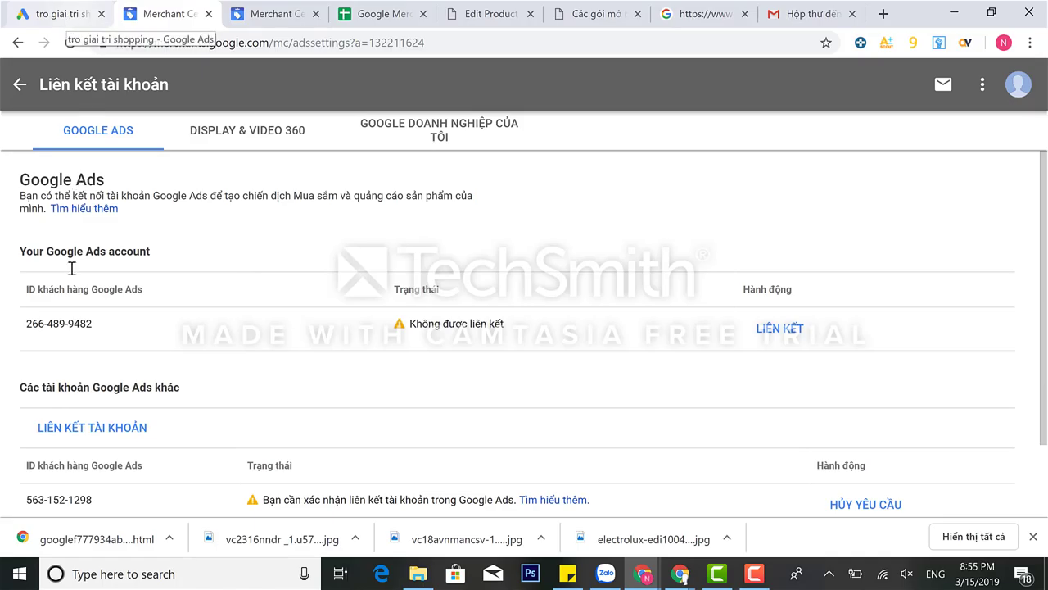
{"action": "scroll", "coordinate": [251, 360], "scroll_direction": "down", "scroll_amount": 2}
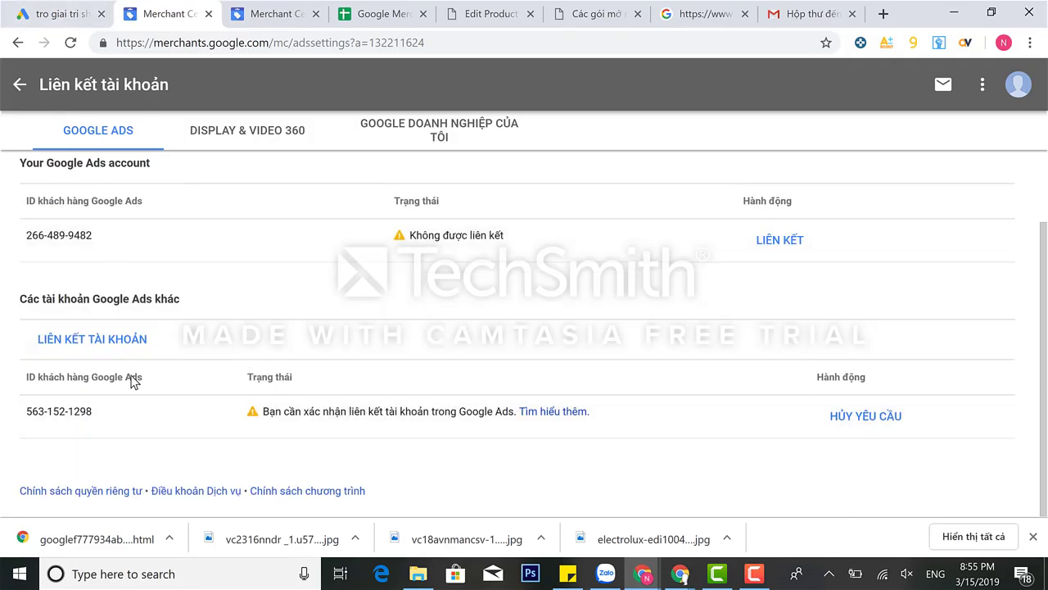
- Approve Trogiaitri.com's pending Merchant Center link request in Google Ads, and reload the account linking page in Merchant Center
{"action": "left_click", "coordinate": [76, 9]}
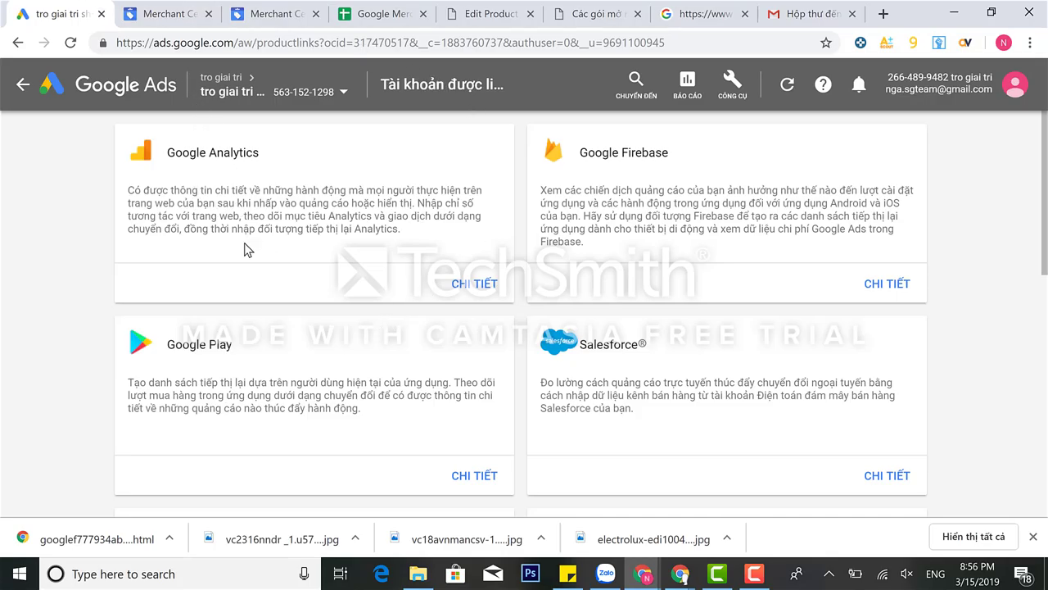
{"action": "scroll", "coordinate": [244, 243], "scroll_direction": "down", "scroll_amount": 7}
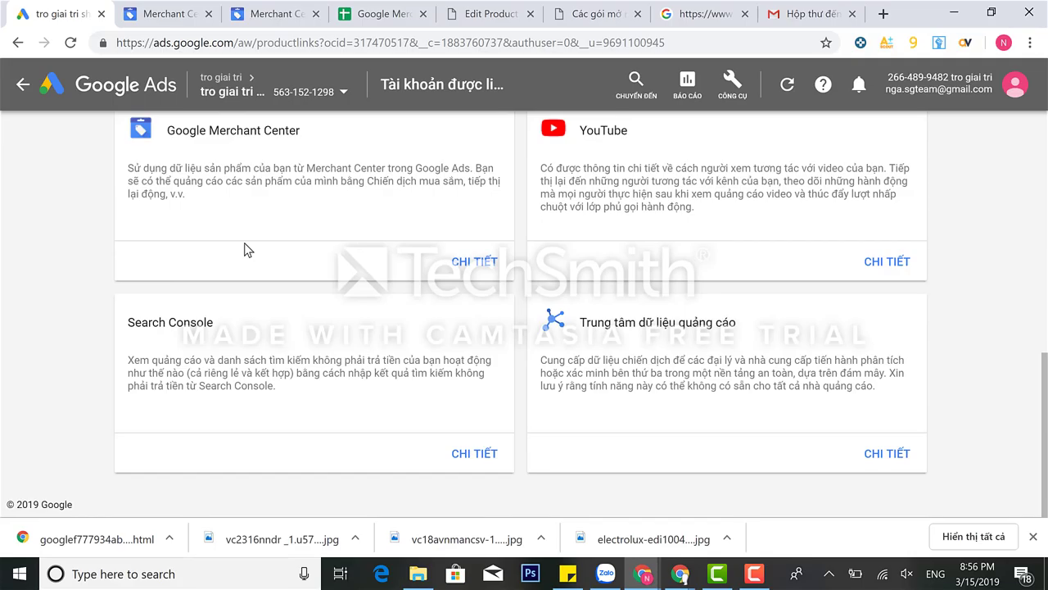
{"action": "left_click", "coordinate": [479, 273]}
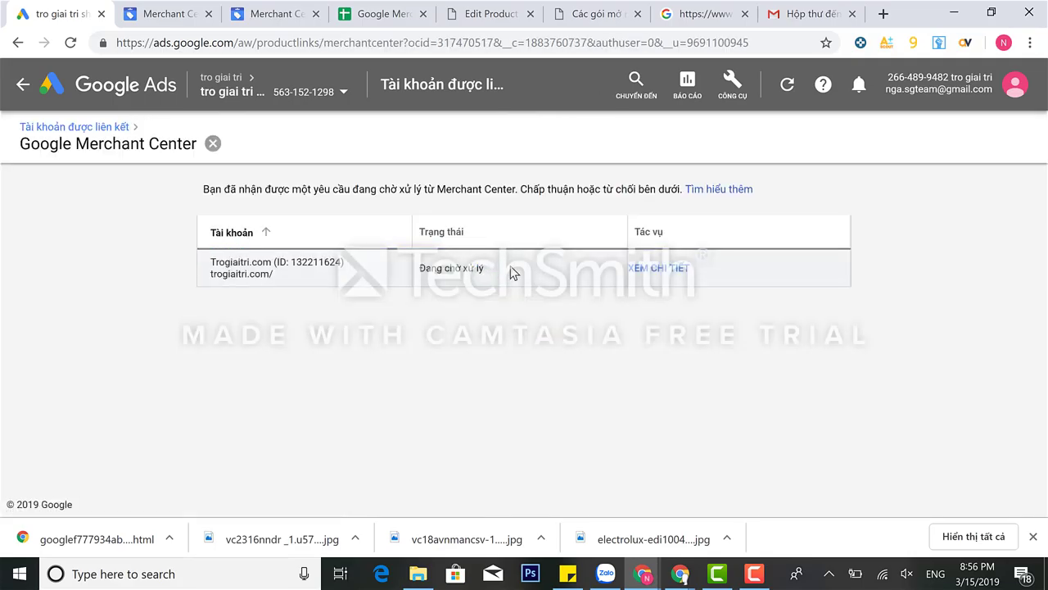
{"action": "left_click", "coordinate": [651, 270]}
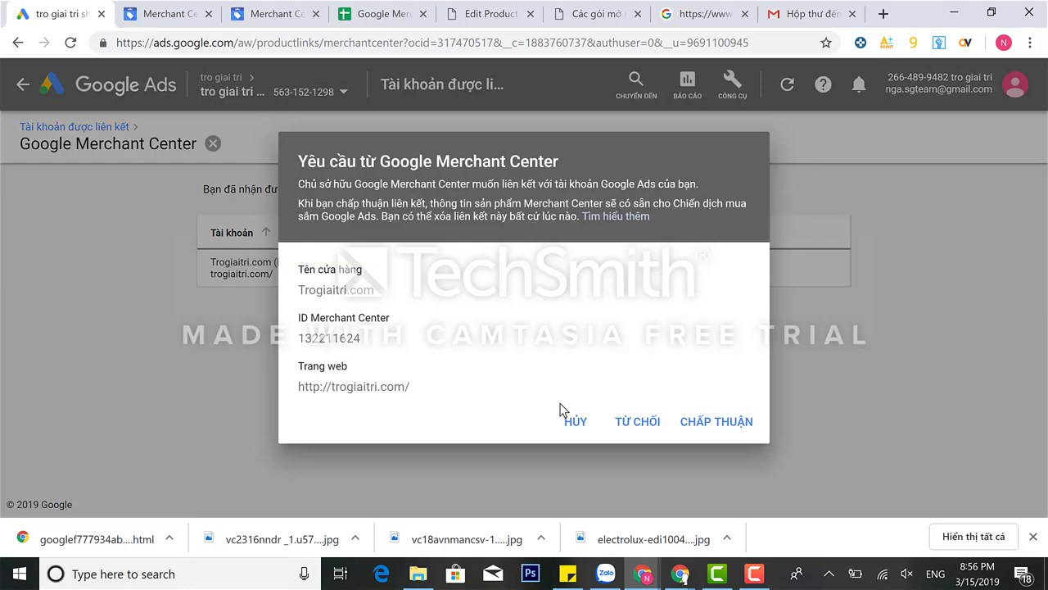
{"action": "left_click", "coordinate": [702, 423]}
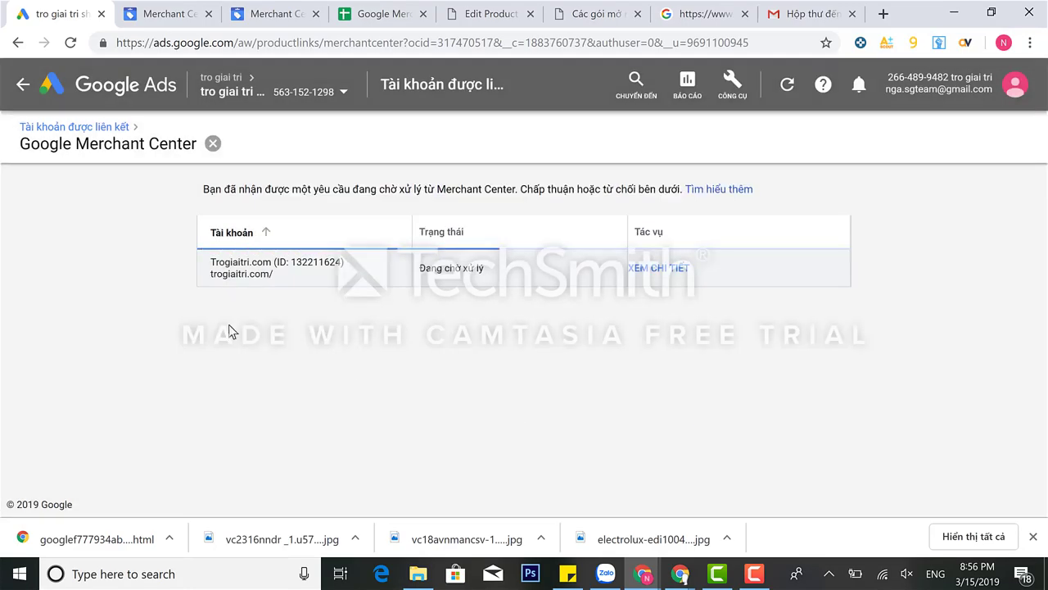
{"action": "left_click", "coordinate": [188, 11]}
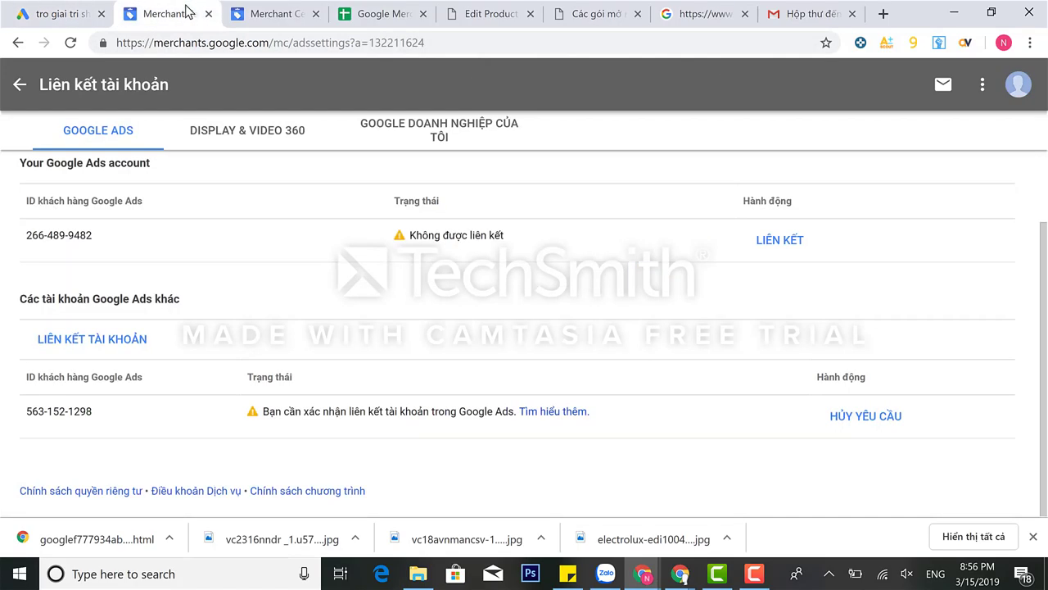
{"action": "left_click", "coordinate": [71, 44]}
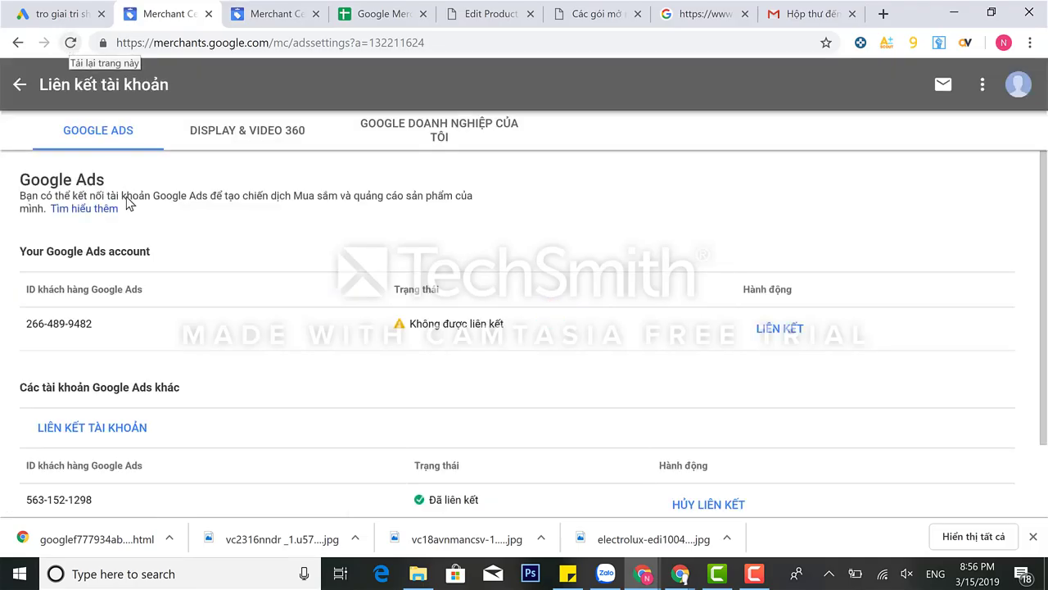
- Return to Google Ads, open the tro giai tri shopping account and start a new campaign
{"action": "left_click", "coordinate": [45, 13]}
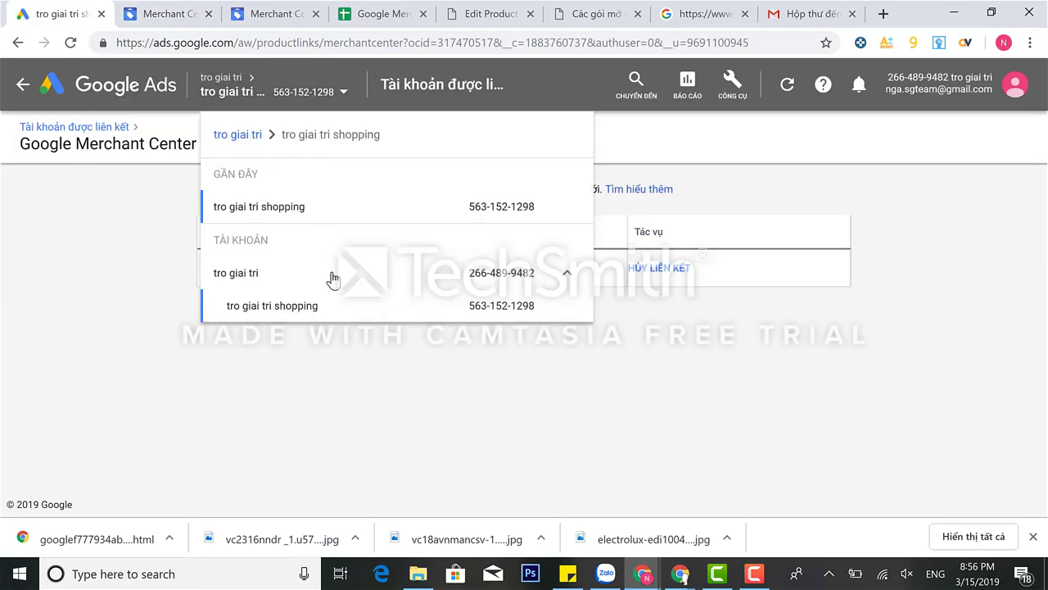
{"action": "left_click", "coordinate": [346, 308]}
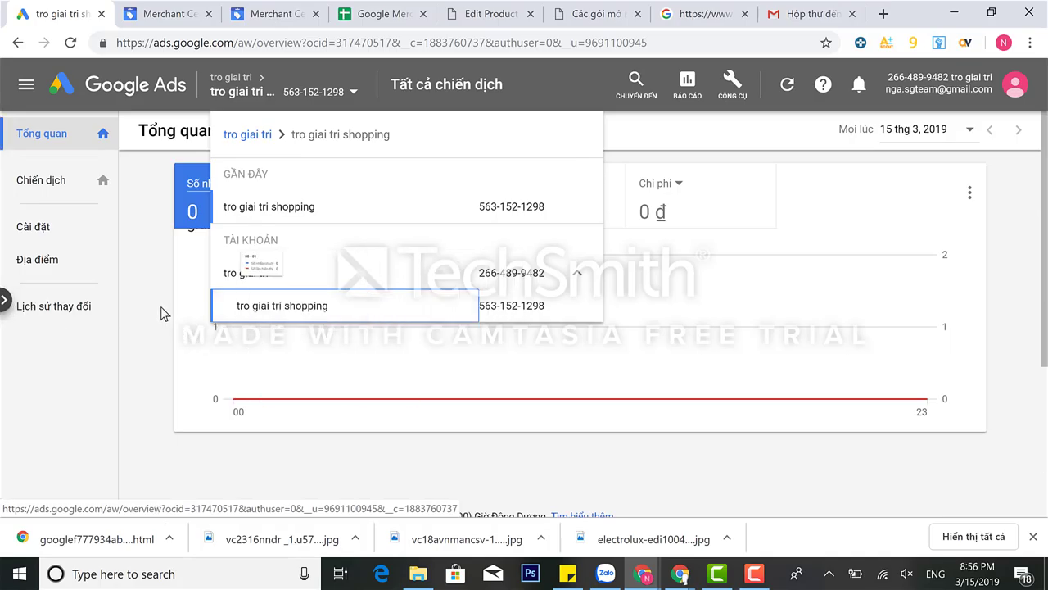
{"action": "left_click", "coordinate": [245, 293]}
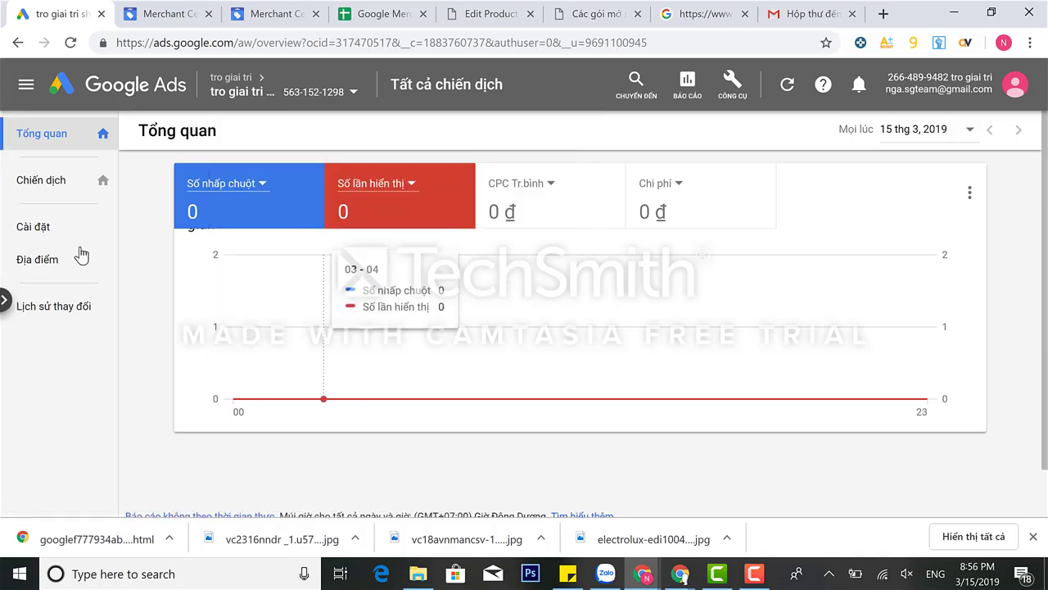
{"action": "left_click", "coordinate": [48, 184]}
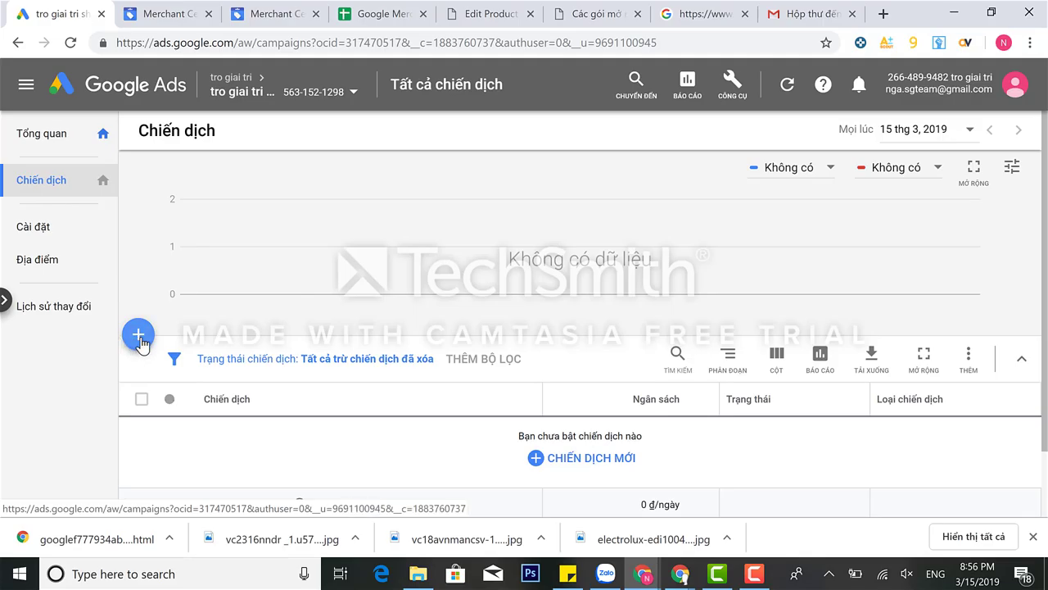
{"action": "left_click", "coordinate": [138, 334]}
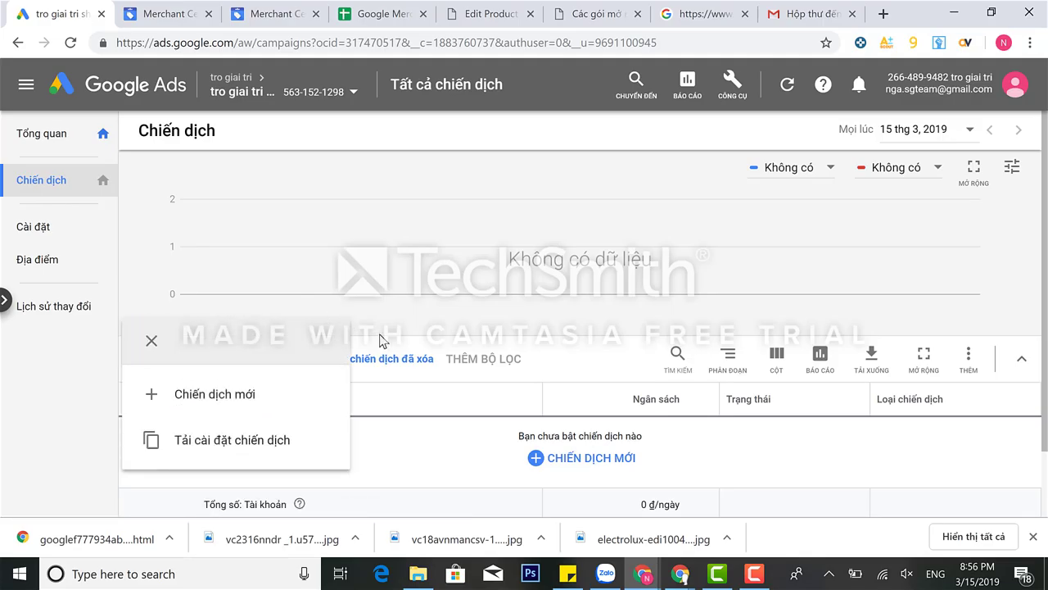
{"action": "left_click", "coordinate": [250, 407]}
- Try to set up a Shopping campaign without goal guidance, check its linked account field and reload the page
{"action": "left_click", "coordinate": [616, 444]}
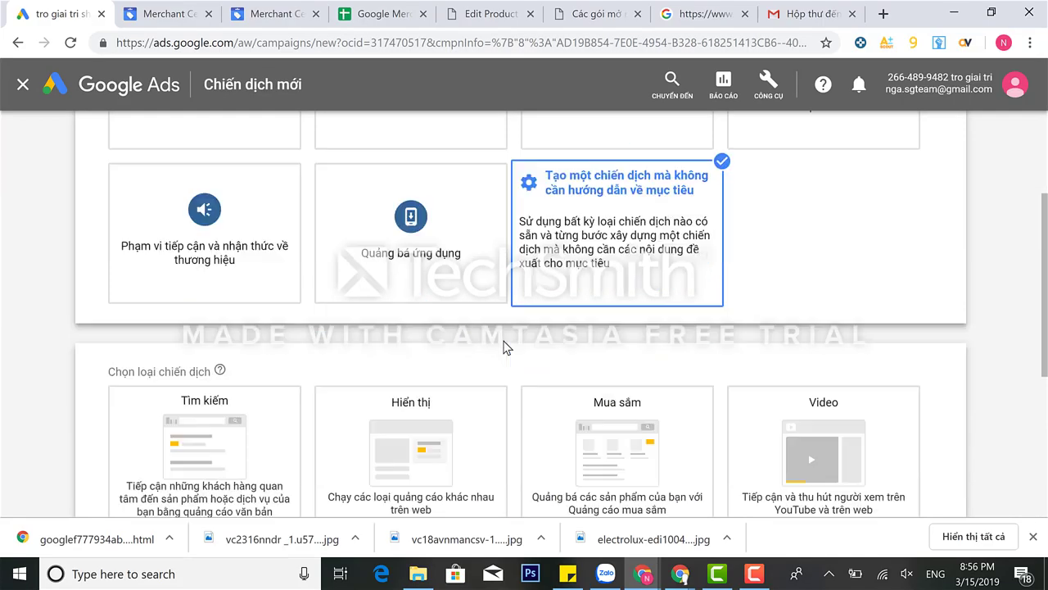
{"action": "left_click", "coordinate": [660, 250]}
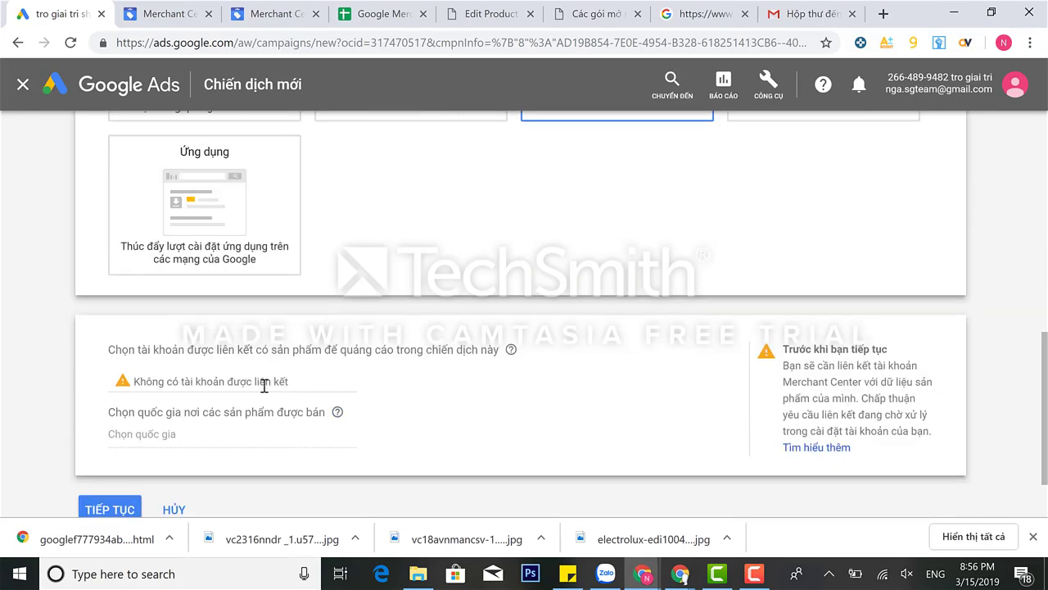
{"action": "triple_click", "coordinate": [264, 384]}
{"action": "left_click", "coordinate": [430, 428]}
{"action": "left_click", "coordinate": [70, 43]}
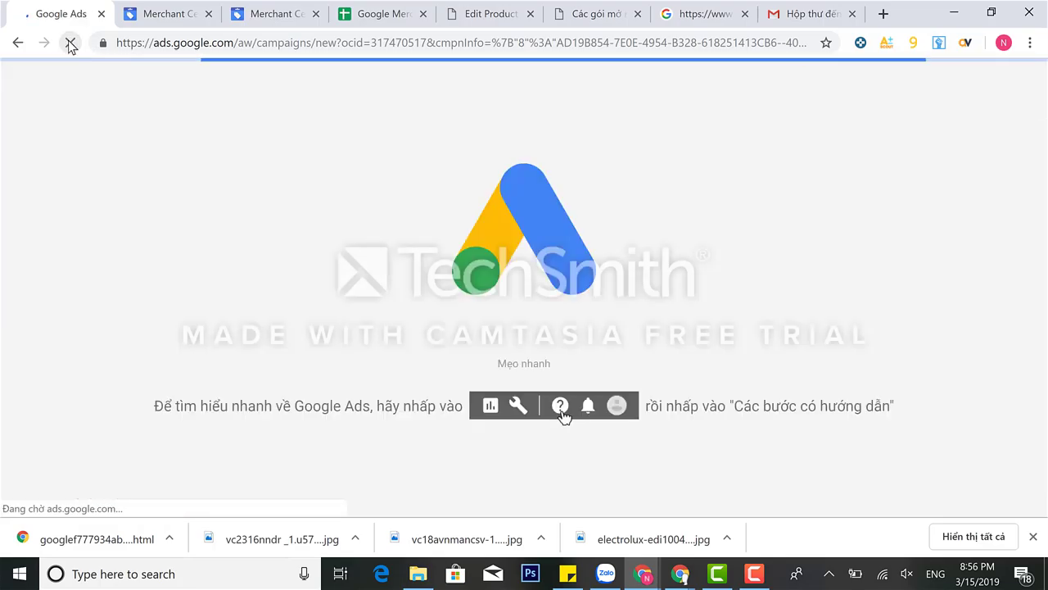
- Reload the other Merchant Center account linking page and check the link status of the tro giai tri shopping account
{"action": "left_click", "coordinate": [283, 18]}
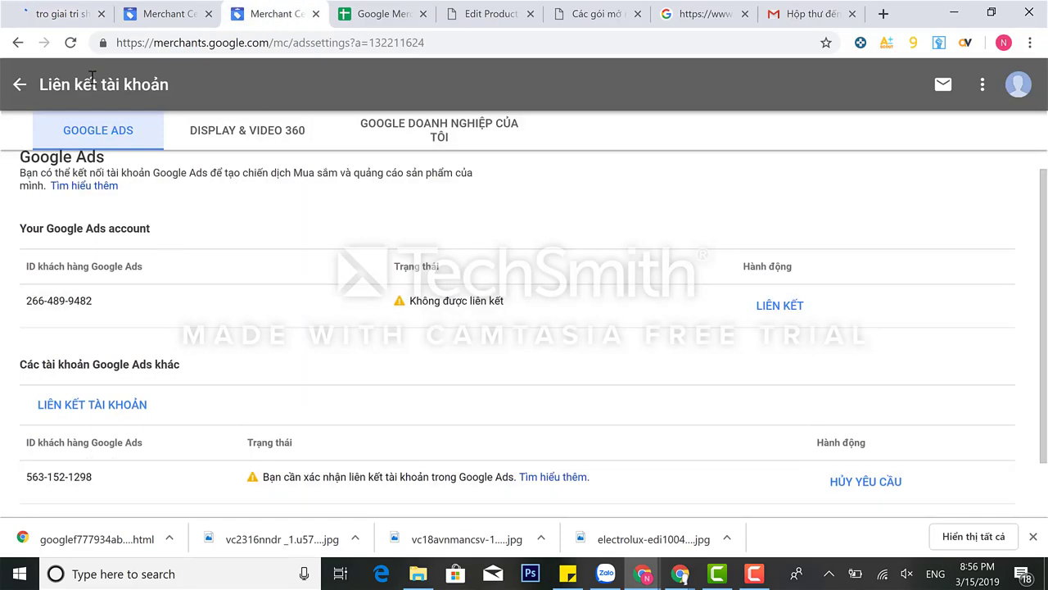
{"action": "left_click", "coordinate": [72, 49]}
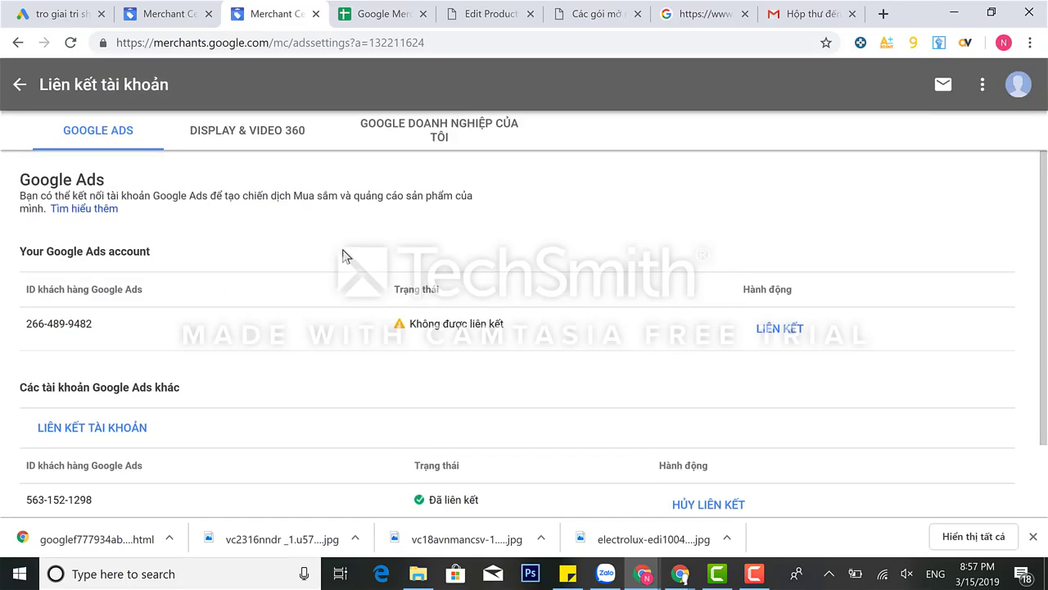
{"action": "scroll", "coordinate": [344, 257], "scroll_direction": "down", "scroll_amount": 1}
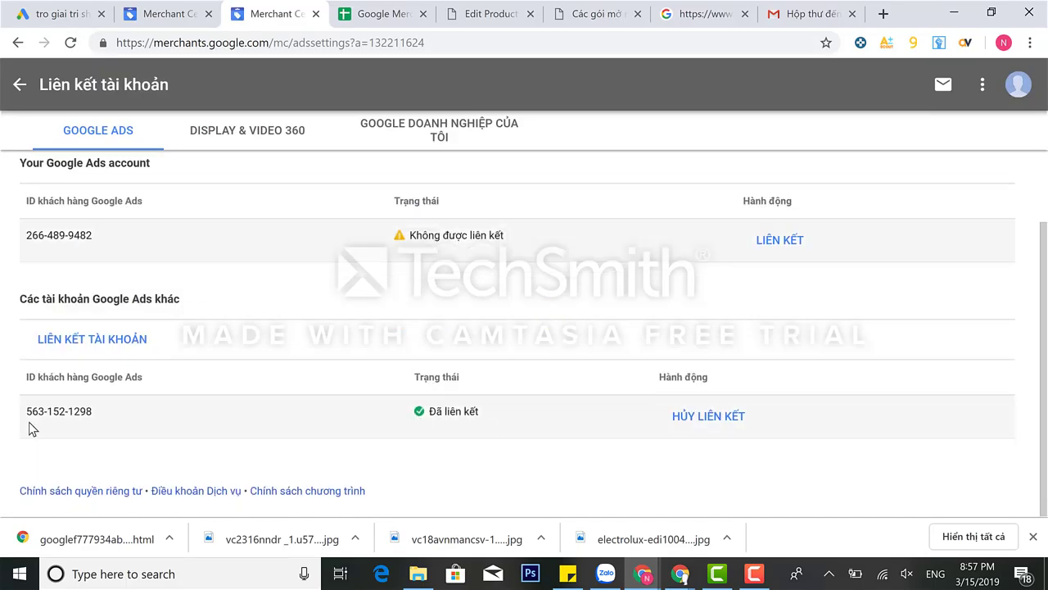
- In Google Ads, set the new campaign to be created without goal guidance and choose Shopping as its type
{"action": "left_click", "coordinate": [82, 13]}
{"action": "left_click", "coordinate": [377, 305]}
{"action": "scroll", "coordinate": [363, 311], "scroll_direction": "down", "scroll_amount": 2}
{"action": "left_click", "coordinate": [363, 313]}
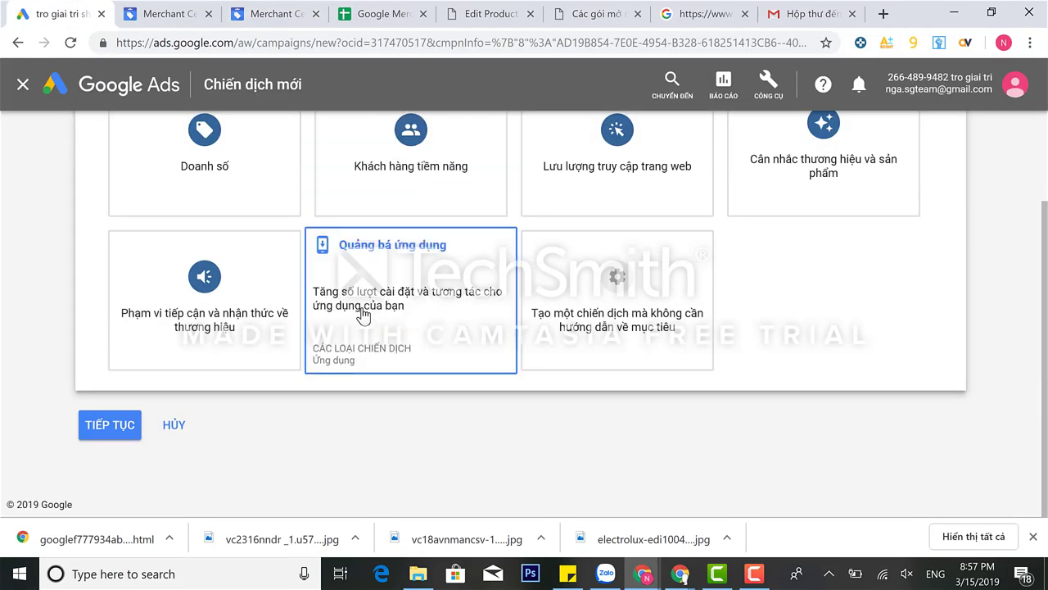
{"action": "left_click", "coordinate": [616, 295]}
{"action": "left_click", "coordinate": [412, 350]}
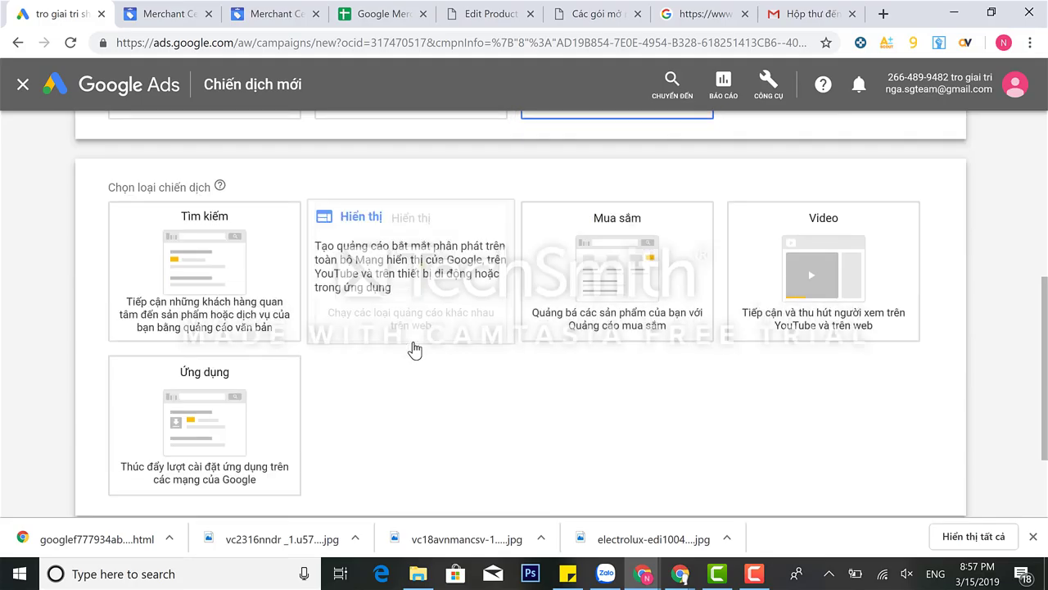
{"action": "left_click", "coordinate": [537, 301]}
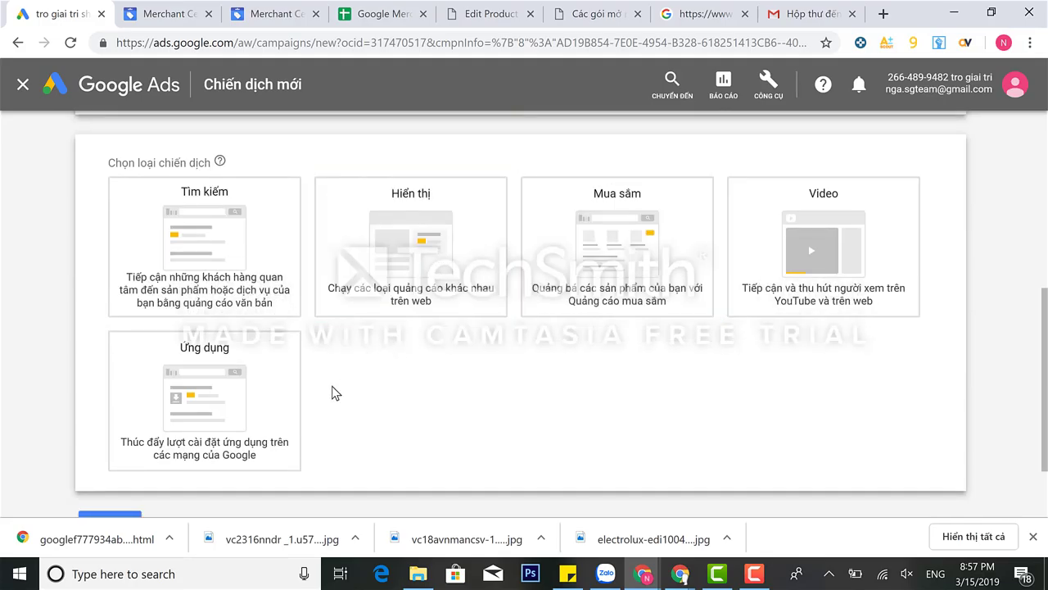
{"action": "scroll", "coordinate": [331, 386], "scroll_direction": "down", "scroll_amount": 1}
{"action": "left_click", "coordinate": [650, 179]}
{"action": "scroll", "coordinate": [651, 179], "scroll_direction": "down", "scroll_amount": 1}
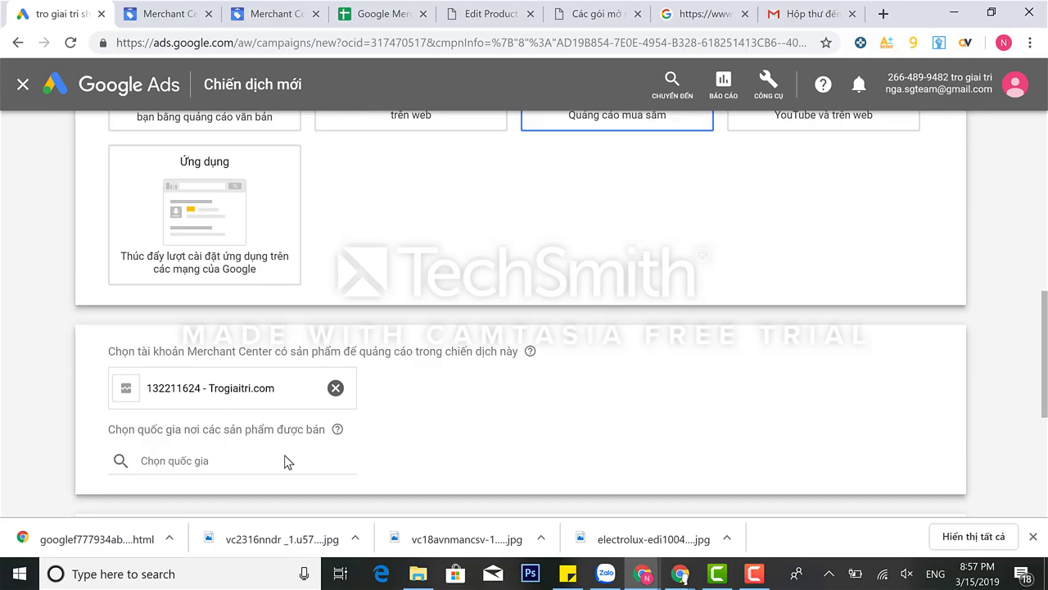
- Set the country where the products are sold to Việt Nam and review the campaign subtype options
{"action": "left_click", "coordinate": [278, 460]}
{"action": "type", "text": "vi"}
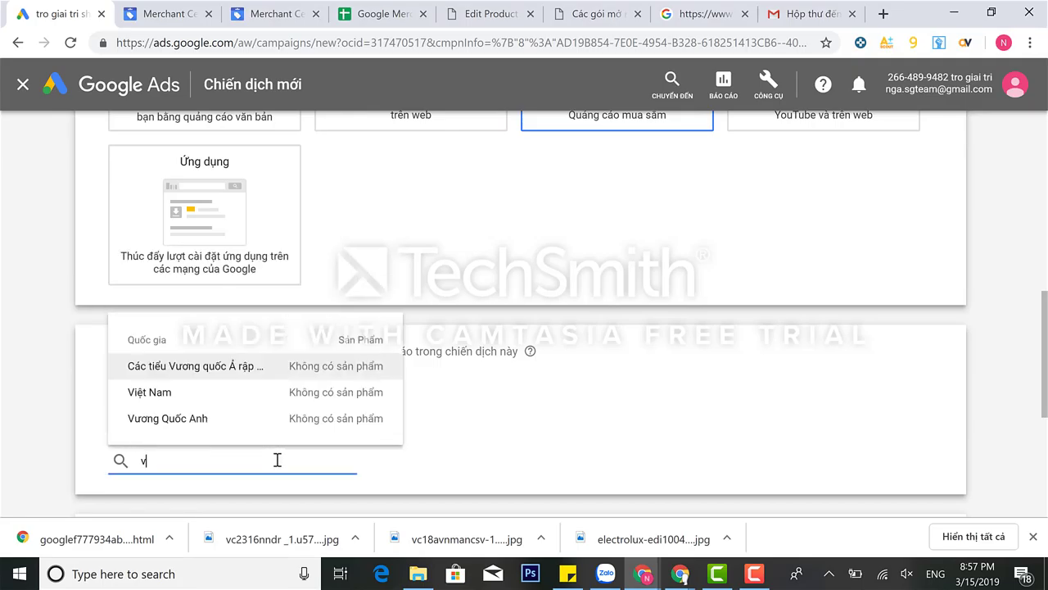
{"action": "left_click", "coordinate": [214, 426]}
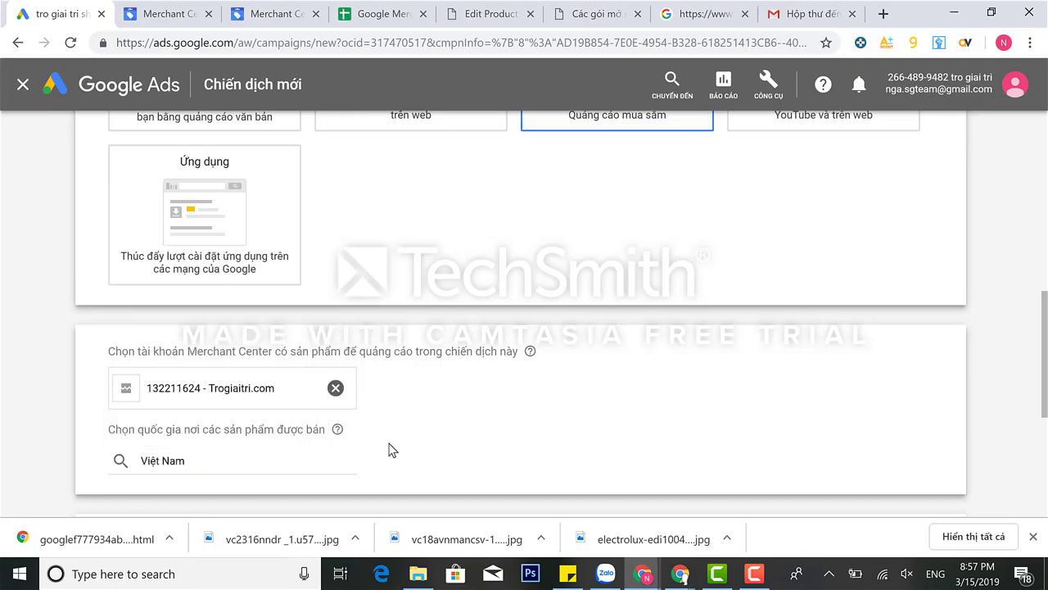
{"action": "scroll", "coordinate": [389, 449], "scroll_direction": "down", "scroll_amount": 4}
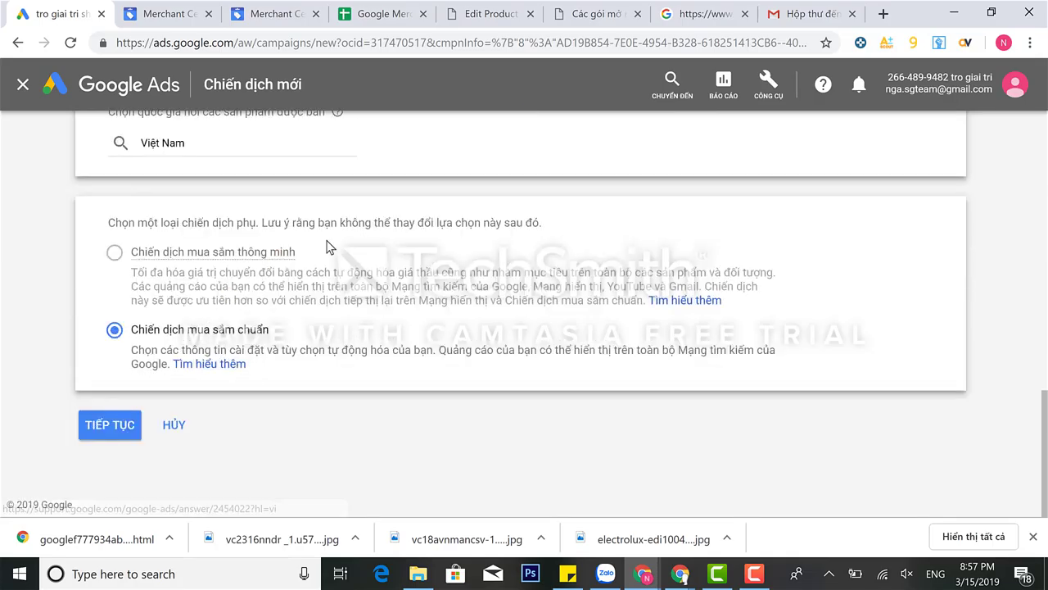
{"action": "scroll", "coordinate": [408, 219], "scroll_direction": "up", "scroll_amount": 1}
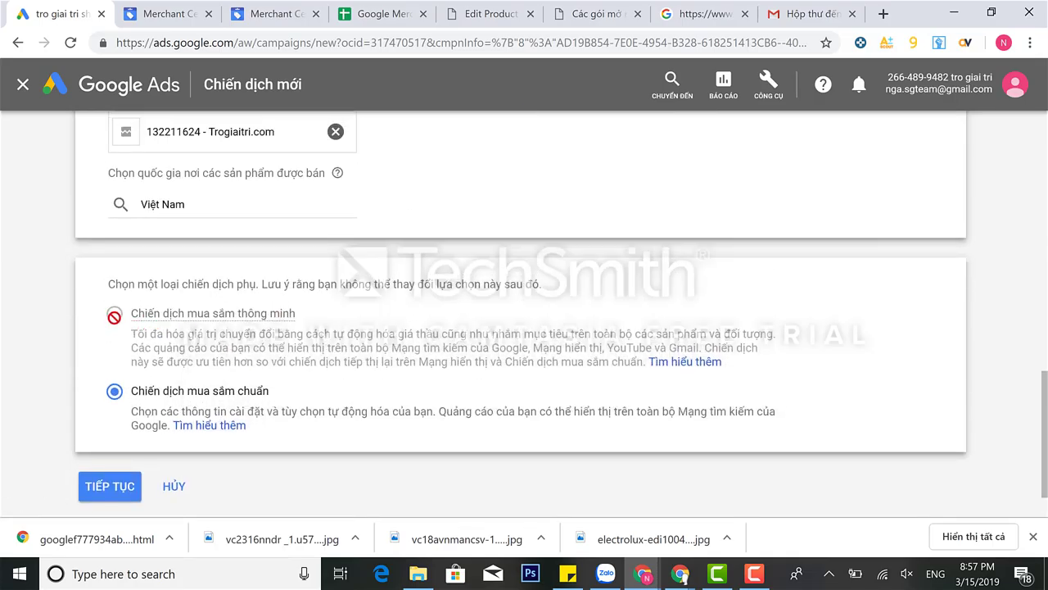
- Switch to Merchant Center and review the Shopping ads product overview on the Trogiaitri.com home dashboard
{"action": "mouse_move", "coordinate": [113, 316]}
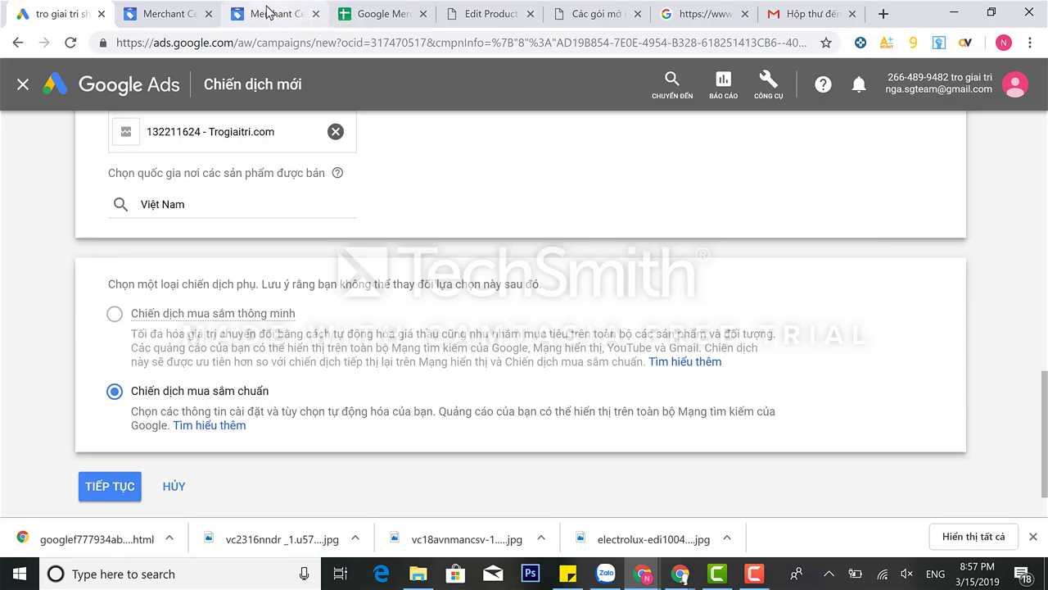
{"action": "left_click", "coordinate": [267, 11]}
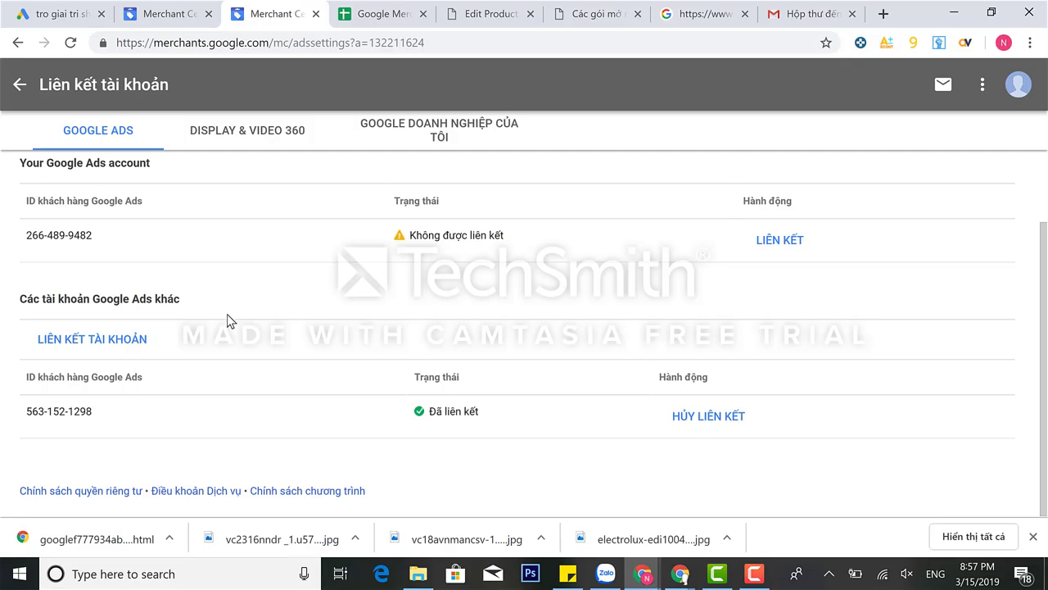
{"action": "scroll", "coordinate": [229, 320], "scroll_direction": "up", "scroll_amount": 2}
{"action": "left_click", "coordinate": [19, 85]}
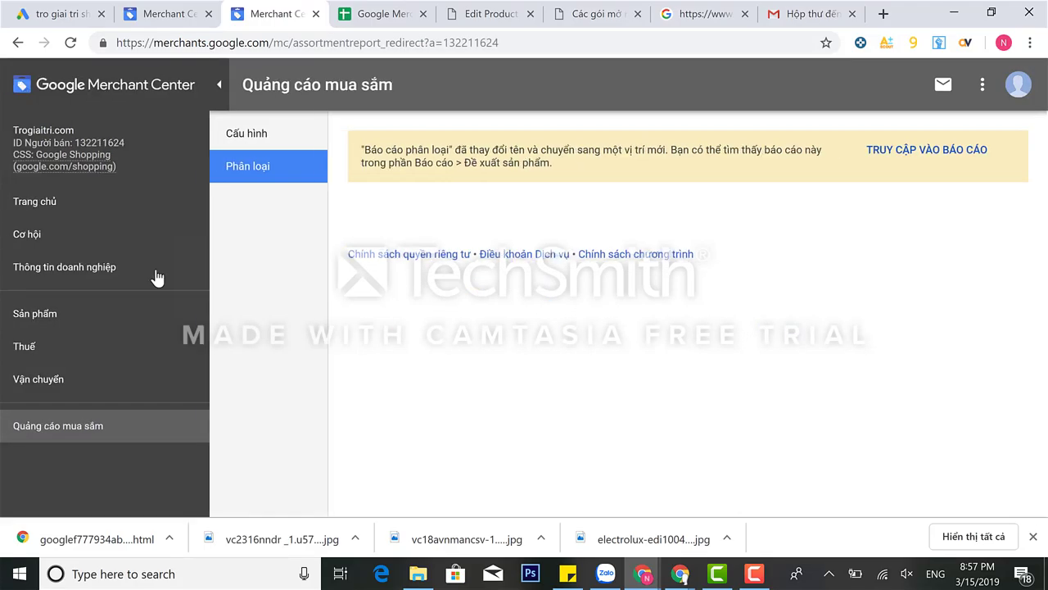
{"action": "left_click", "coordinate": [52, 212]}
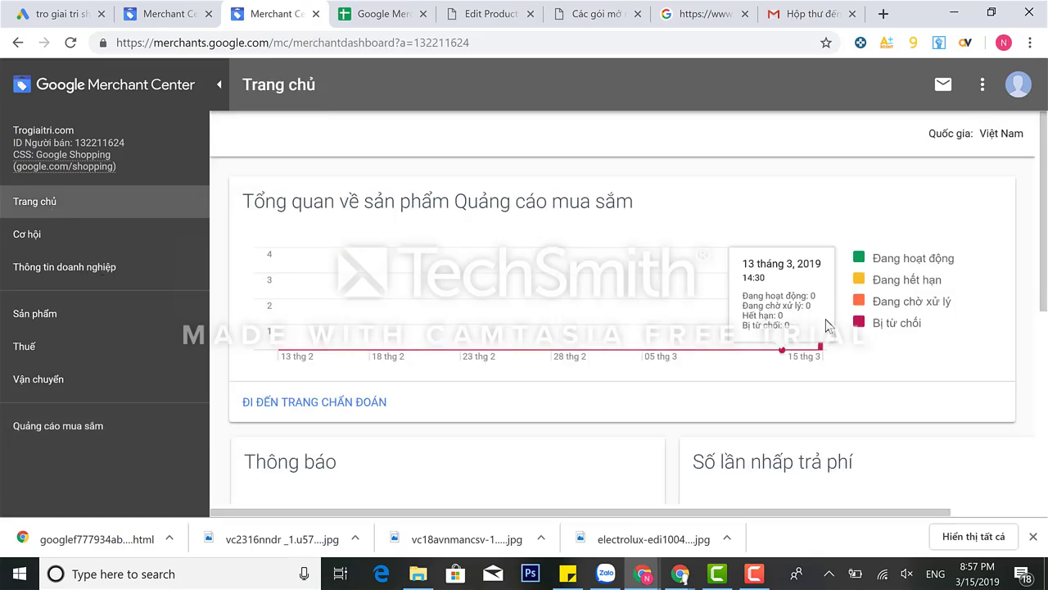
{"action": "mouse_move", "coordinate": [826, 341]}
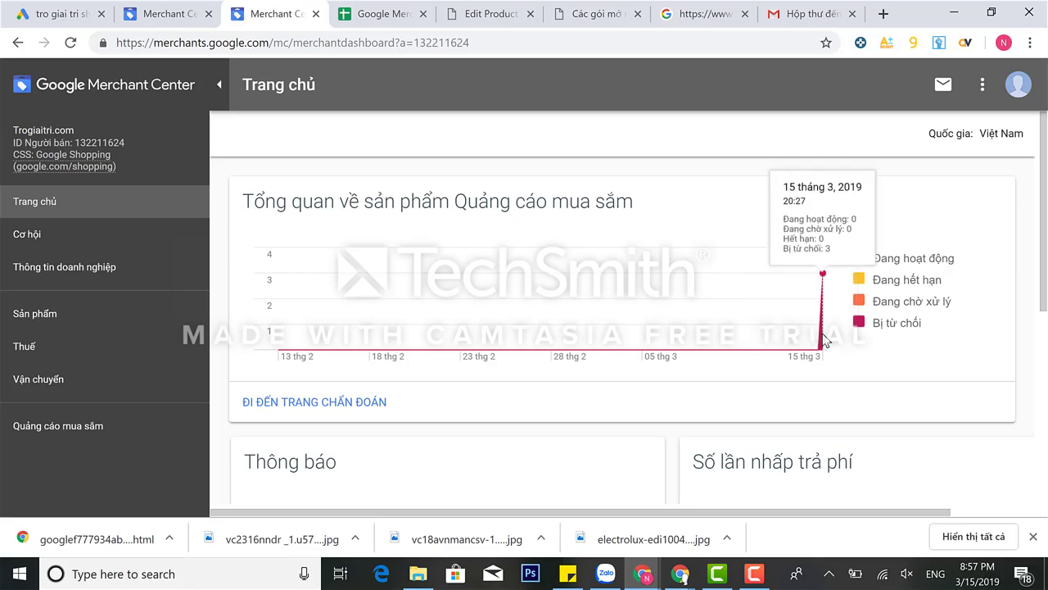
{"action": "scroll", "coordinate": [883, 339], "scroll_direction": "down", "scroll_amount": 2}
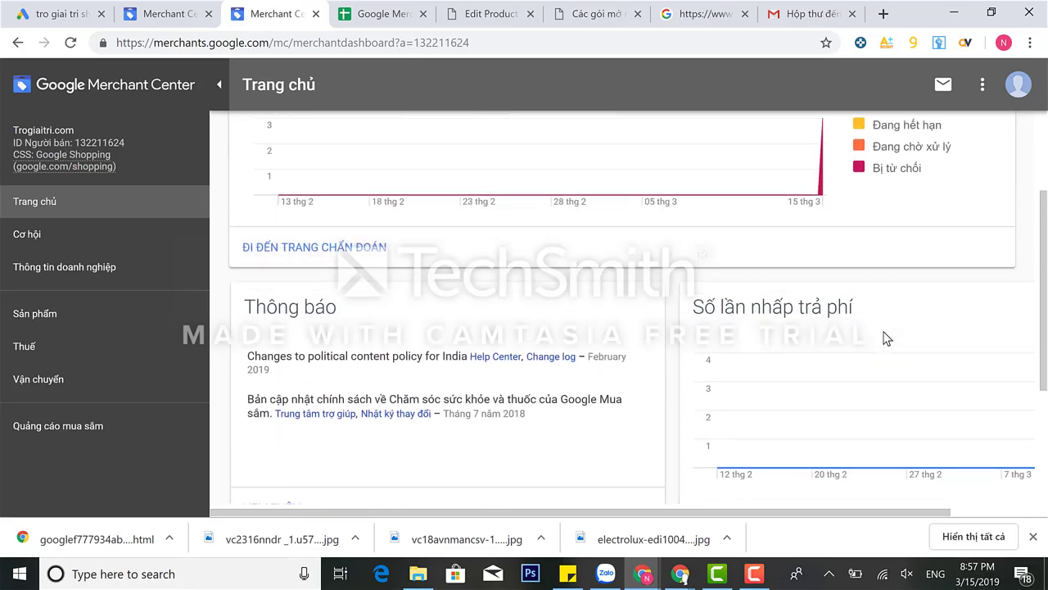
- Open the product diagnostics and view the sample items for the issue "Viết hoa quá nhiều [tiêu đề]"
{"action": "left_click", "coordinate": [300, 243]}
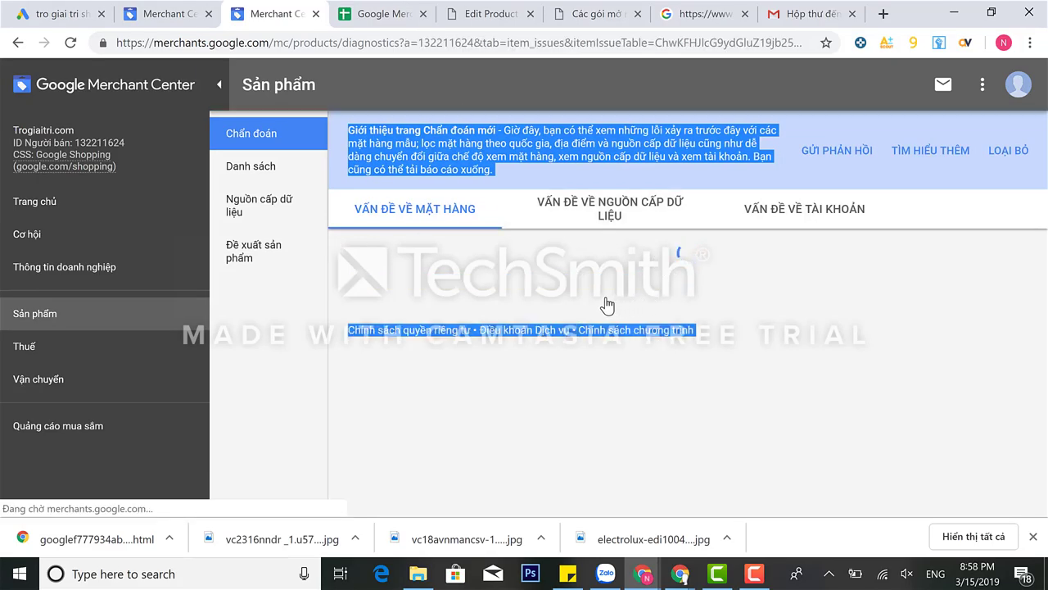
{"action": "scroll", "coordinate": [712, 274], "scroll_direction": "down", "scroll_amount": 3}
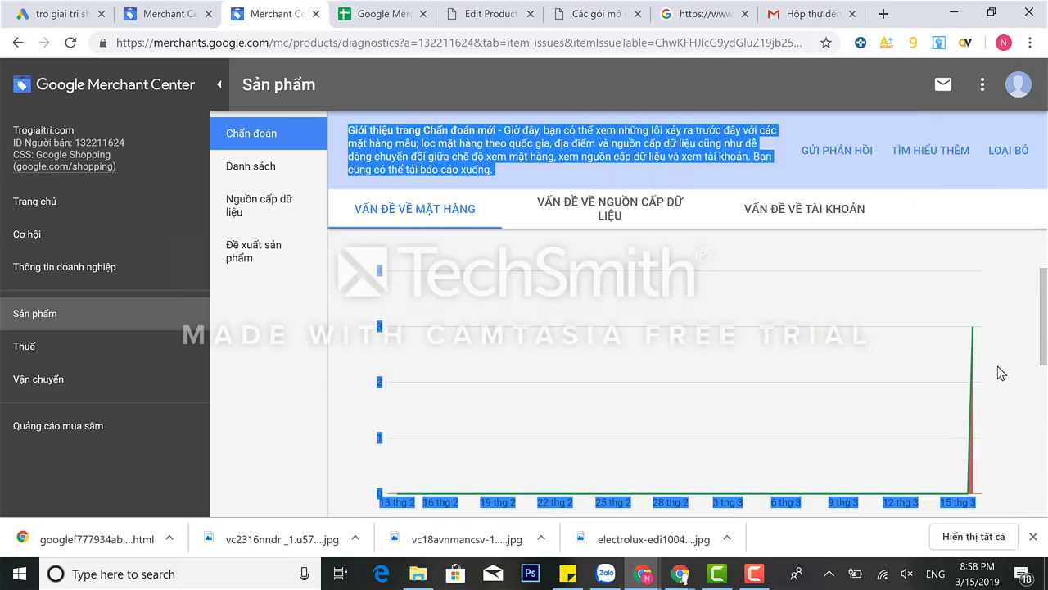
{"action": "scroll", "coordinate": [1001, 373], "scroll_direction": "down", "scroll_amount": 5}
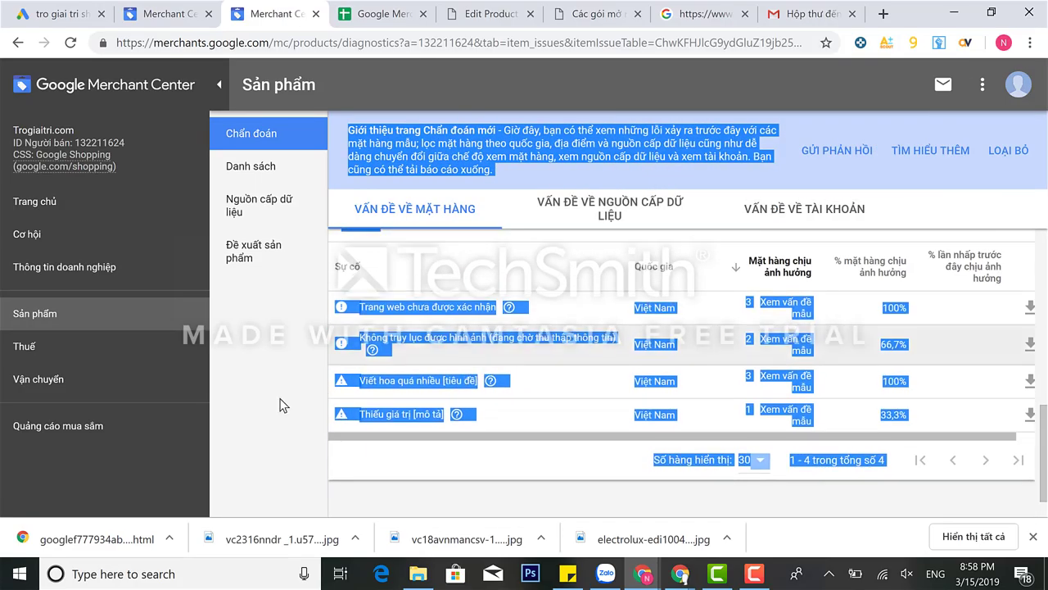
{"action": "left_click", "coordinate": [281, 405]}
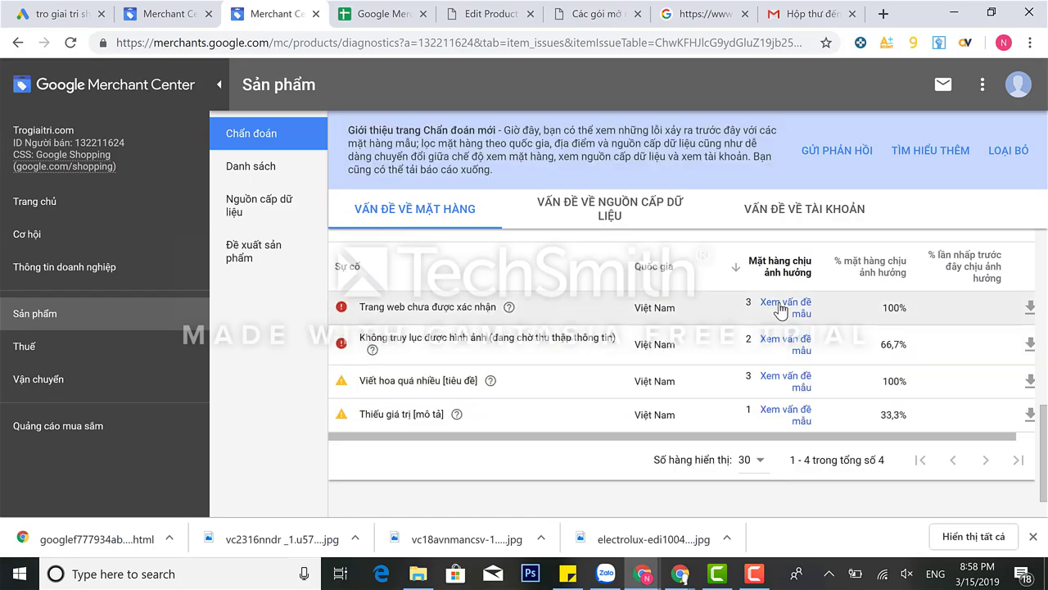
{"action": "left_click", "coordinate": [775, 378]}
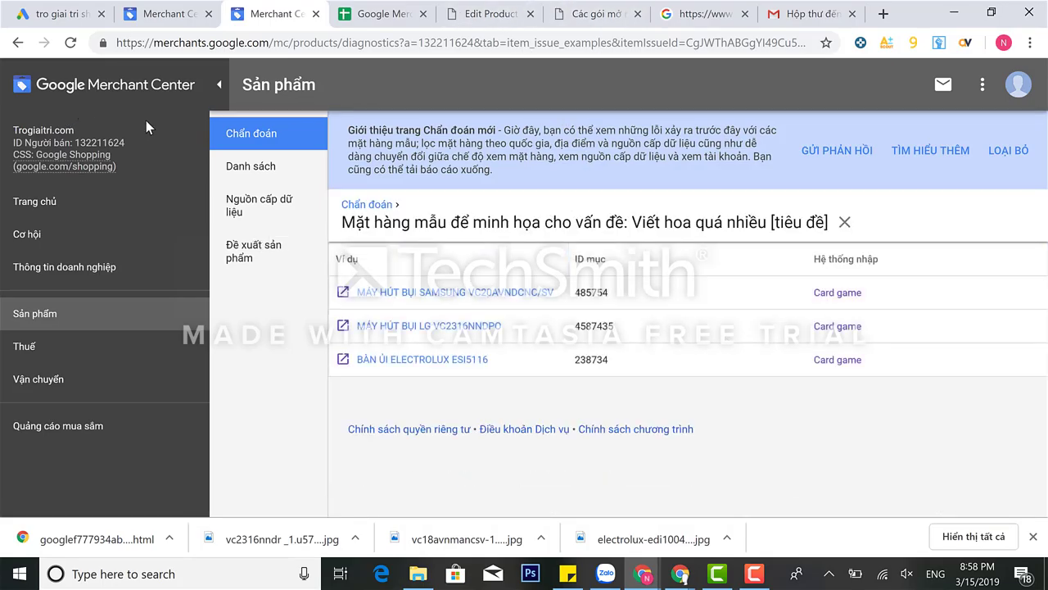
- Return to the diagnostics overview and review the item status totals and the list of item issues
{"action": "left_click", "coordinate": [12, 47]}
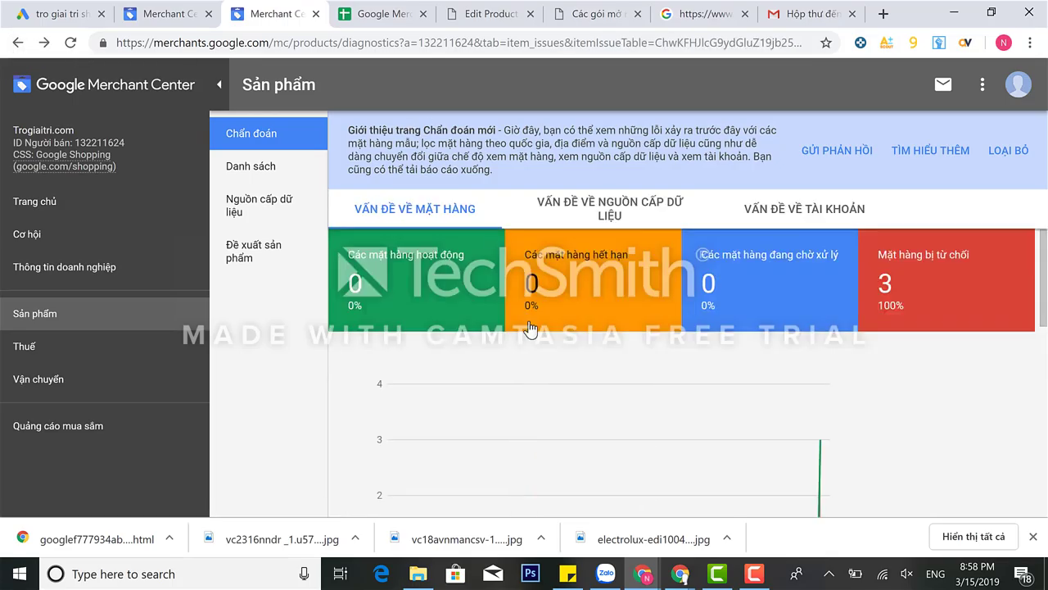
{"action": "scroll", "coordinate": [746, 411], "scroll_direction": "down", "scroll_amount": 5}
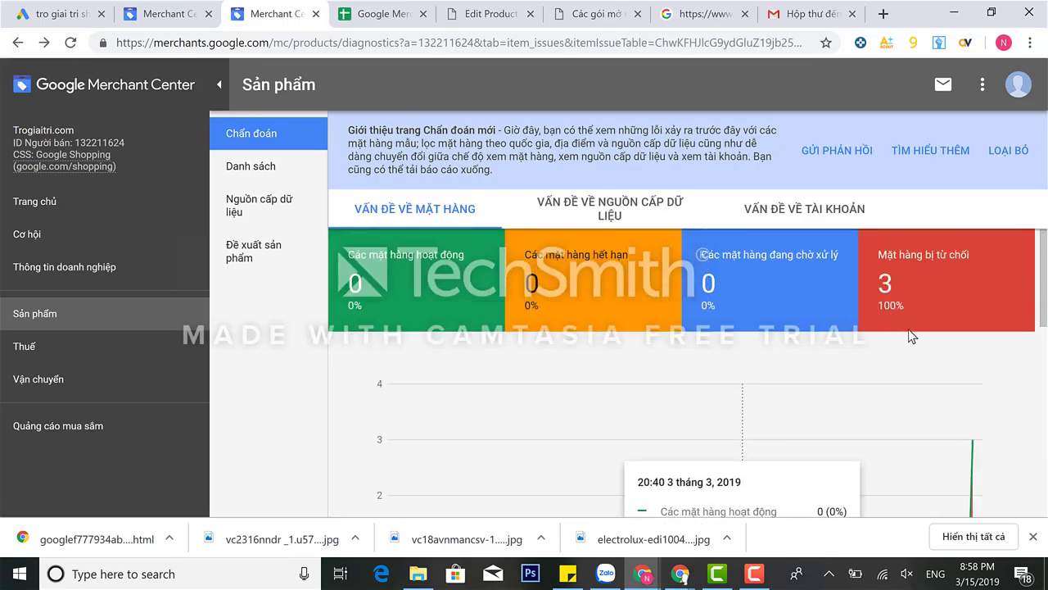
{"action": "scroll", "coordinate": [905, 393], "scroll_direction": "down", "scroll_amount": 2}
{"action": "scroll", "coordinate": [905, 393], "scroll_direction": "up", "scroll_amount": 3}
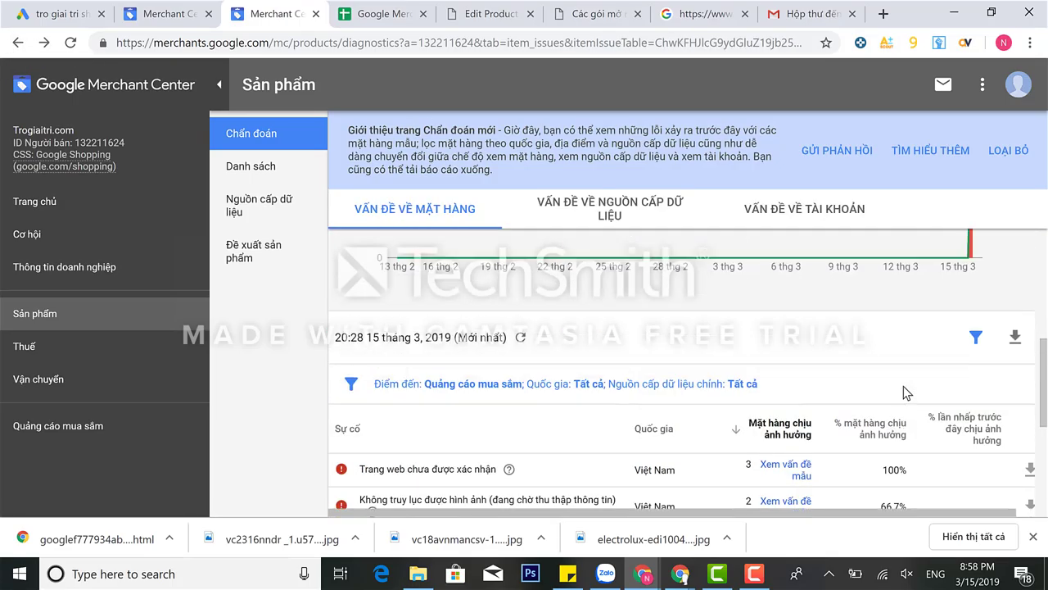
{"action": "scroll", "coordinate": [905, 394], "scroll_direction": "down", "scroll_amount": 2}
{"action": "scroll", "coordinate": [905, 393], "scroll_direction": "down", "scroll_amount": 1}
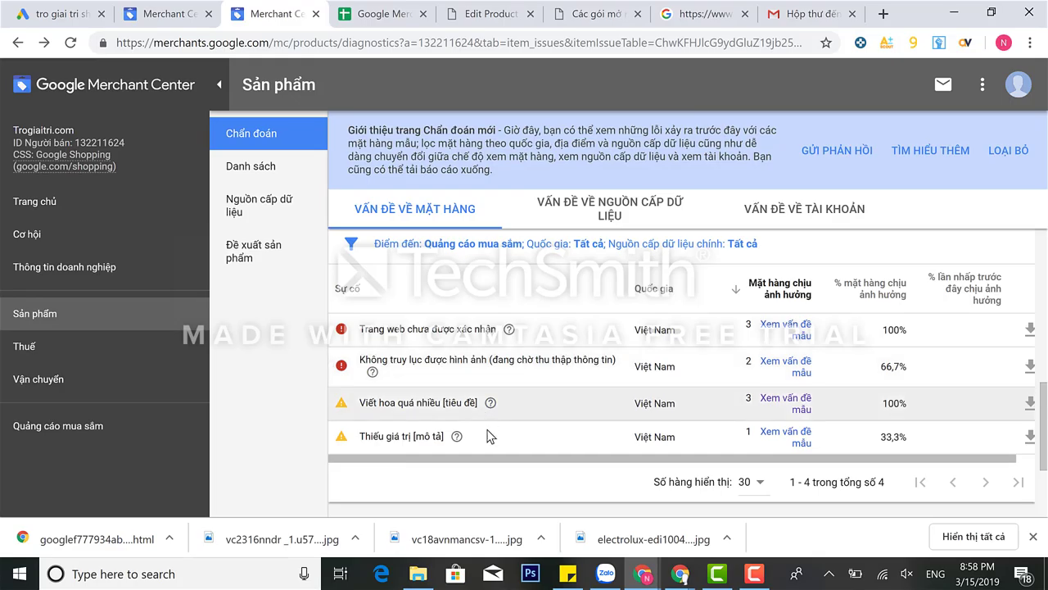
- Switch to the WordPress admin of trogiaitri.com and open the list of all products
{"action": "left_click", "coordinate": [546, 14]}
{"action": "left_click", "coordinate": [499, 13]}
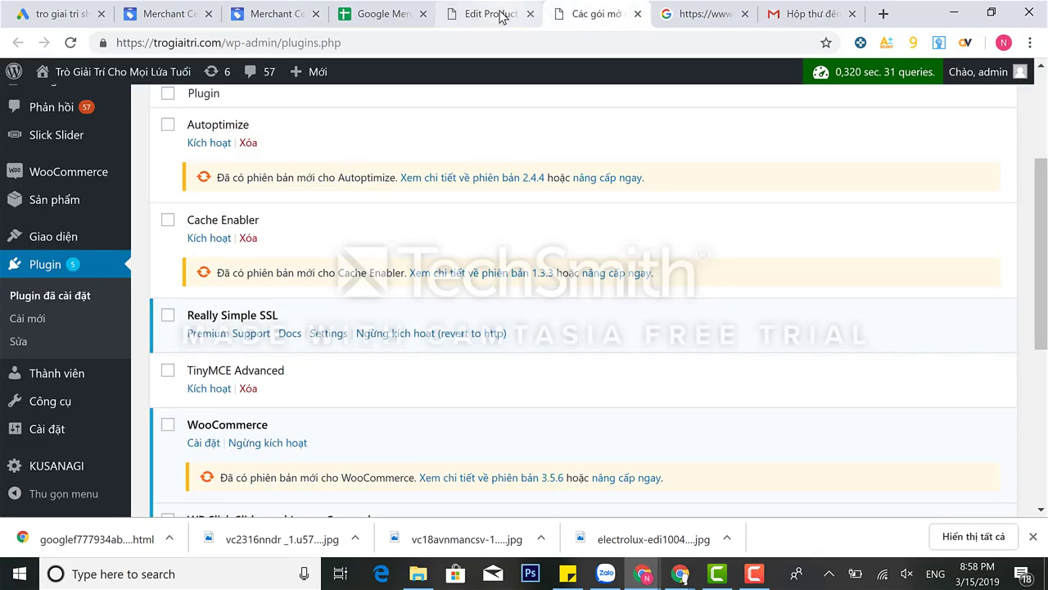
{"action": "scroll", "coordinate": [344, 242], "scroll_direction": "up", "scroll_amount": 3}
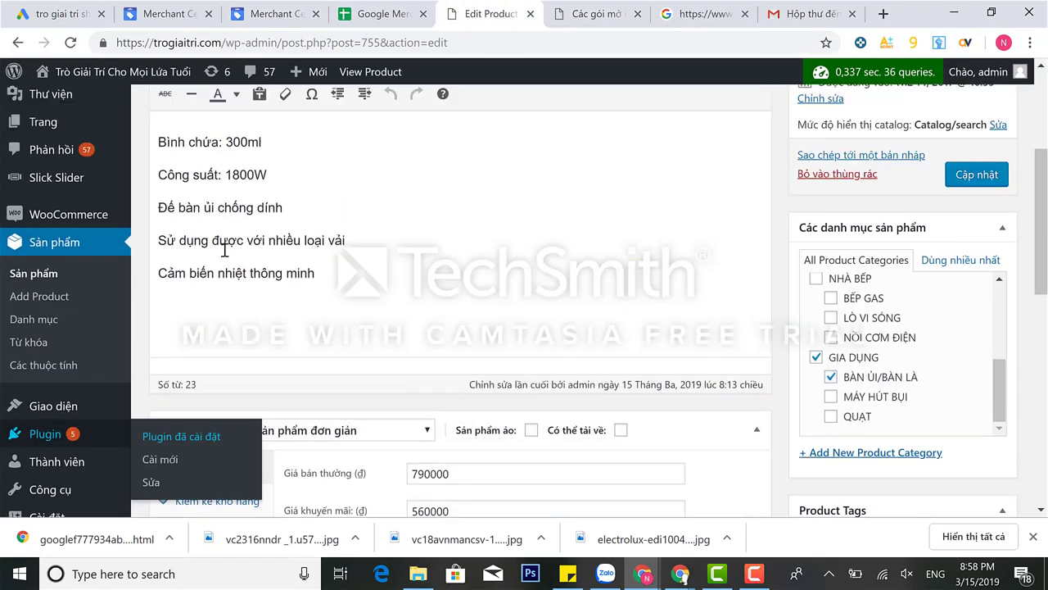
{"action": "left_click", "coordinate": [70, 324]}
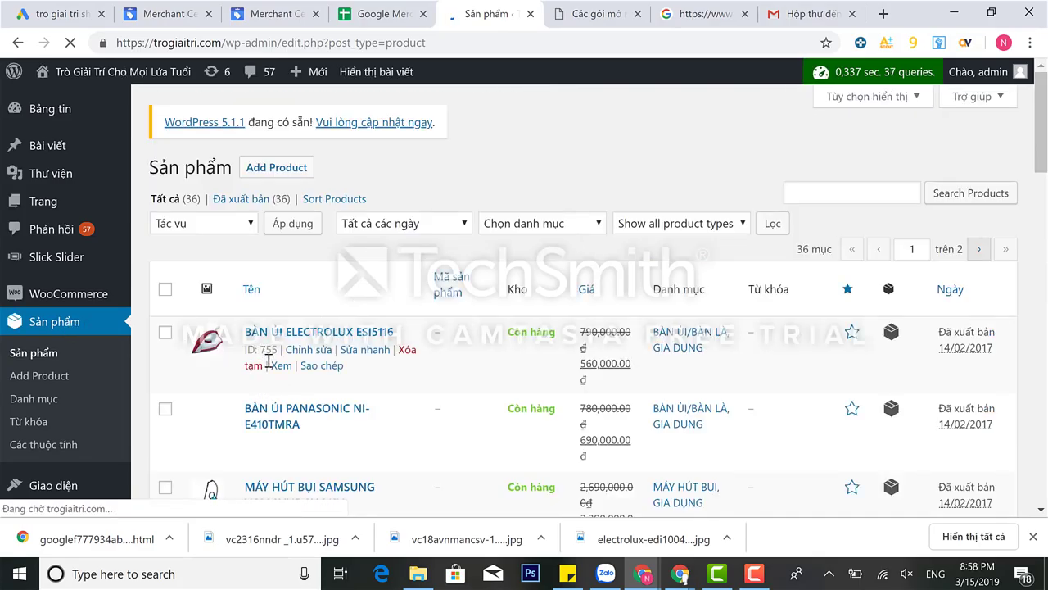
- Open the edit pages of the Electrolux ESI5116, Samsung VC20AVNDCNC/SV and LG VC2316NNDPO products in separate new tabs
{"action": "right_click", "coordinate": [316, 351]}
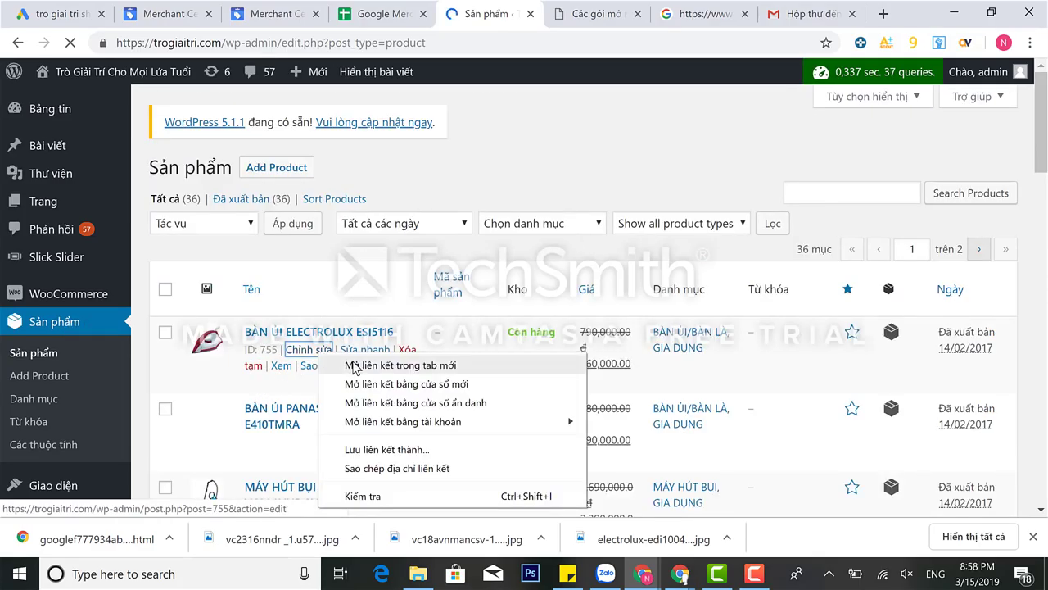
{"action": "left_click", "coordinate": [353, 365]}
{"action": "scroll", "coordinate": [281, 421], "scroll_direction": "down", "scroll_amount": 3}
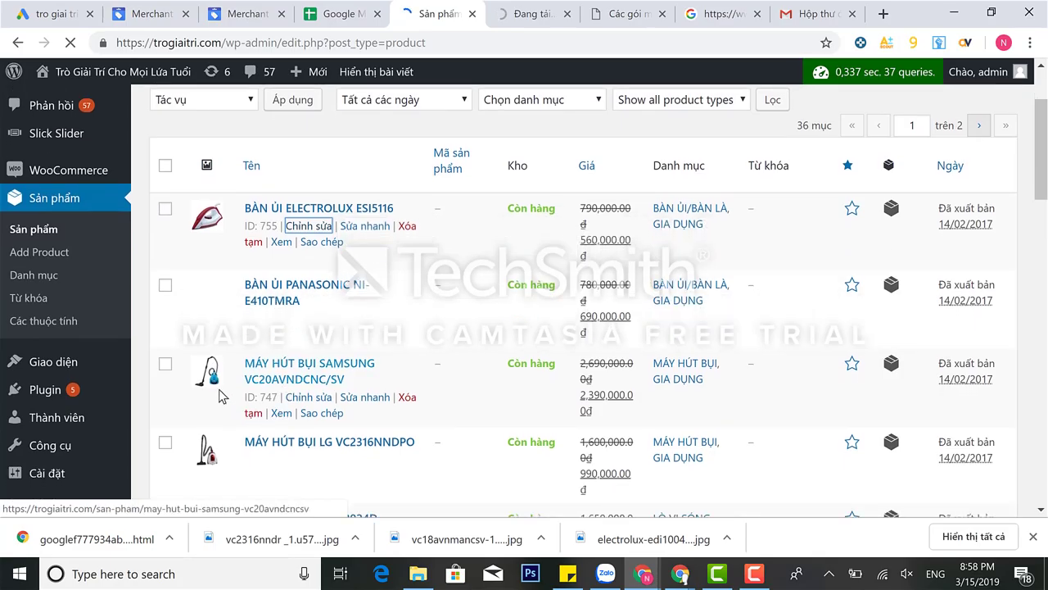
{"action": "right_click", "coordinate": [328, 396]}
{"action": "key", "text": "Escape"}
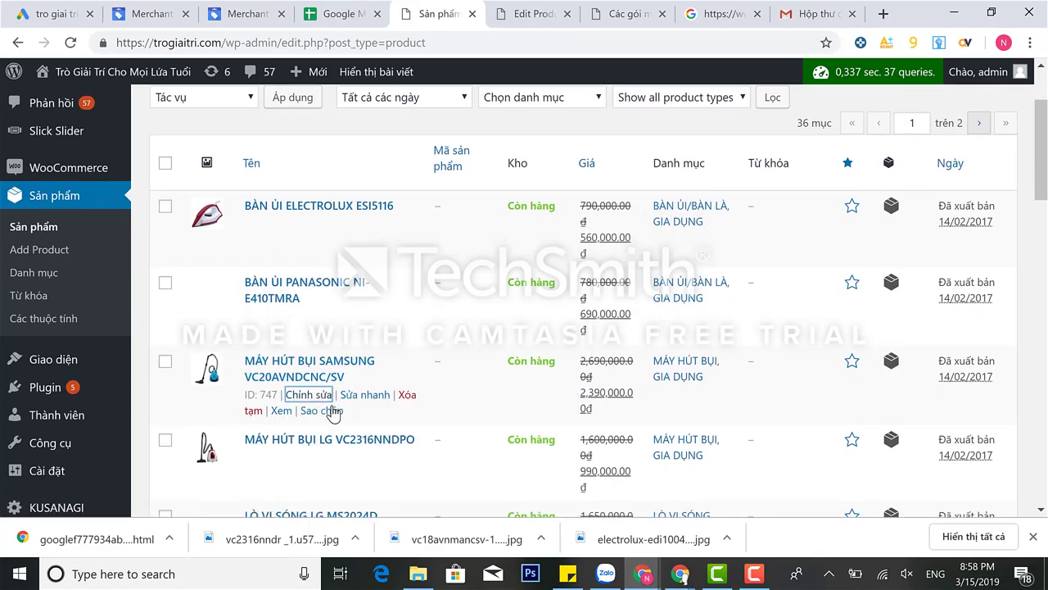
{"action": "right_click", "coordinate": [304, 457]}
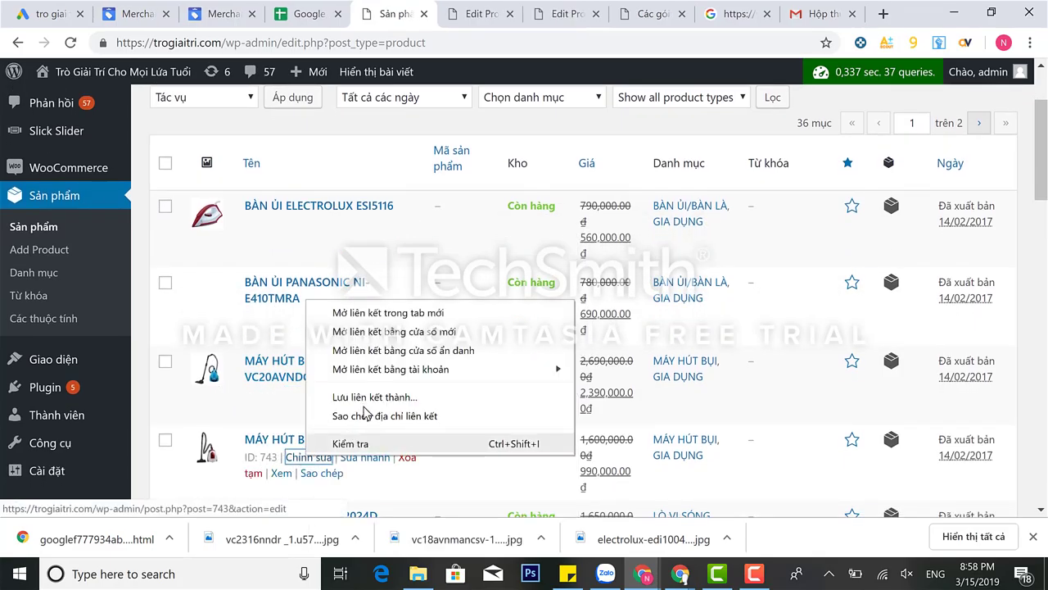
{"action": "left_click", "coordinate": [400, 314]}
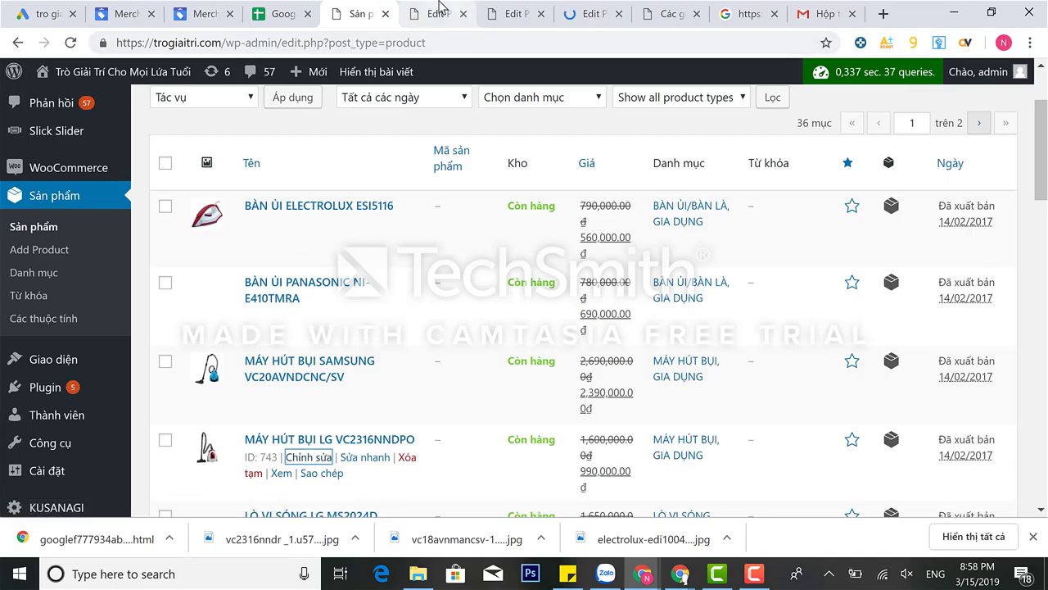
- In the Electrolux iron's edit page, reduce the capitals in the title so it reads "Bàn Ủi Electrolux ESI5116"
{"action": "left_click", "coordinate": [439, 9]}
{"action": "left_click", "coordinate": [187, 207]}
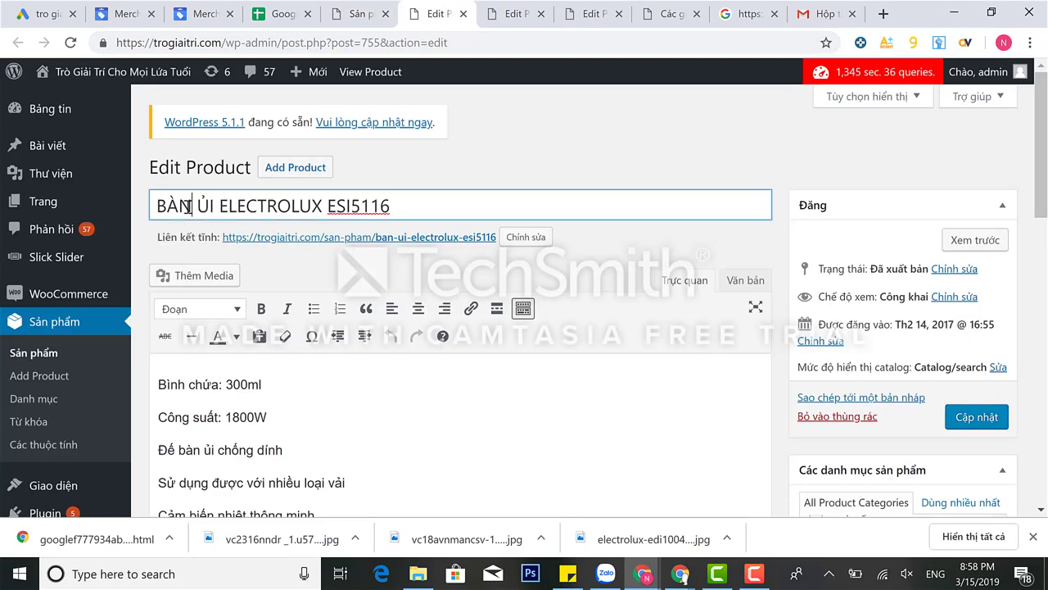
{"action": "key", "text": "BackSpace"}
{"action": "key", "text": "BackSpace"}
{"action": "type", "text": "àn"}
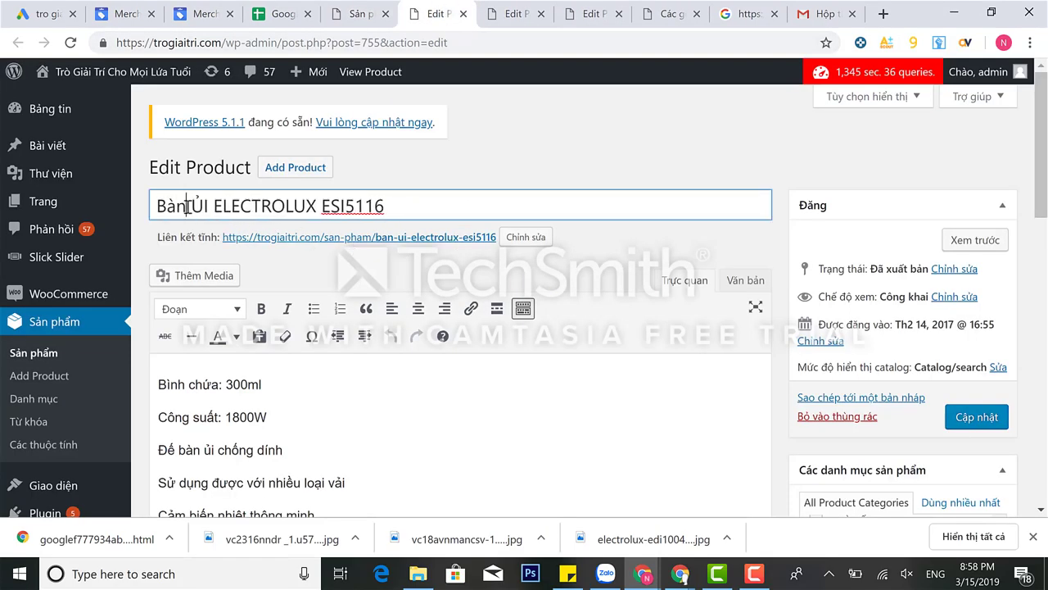
{"action": "key", "text": "BackSpace"}
{"action": "type", "text": "i"}
{"action": "key", "text": "BackSpace"}
{"action": "key", "text": "BackSpace"}
{"action": "key", "text": "BackSpace"}
{"action": "type", "text": "lec"}
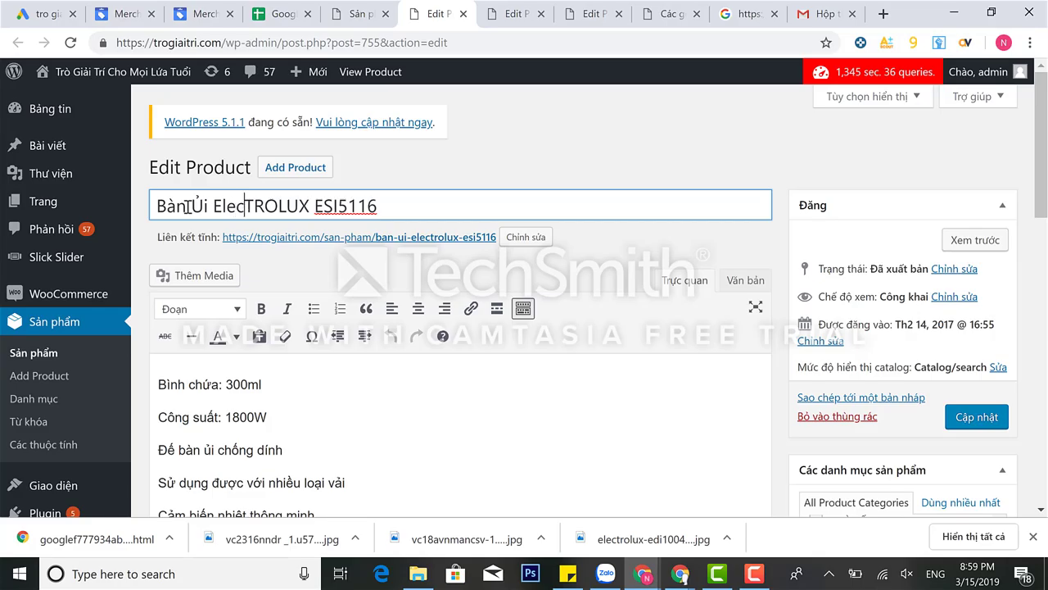
{"action": "key", "text": "BackSpace"}
{"action": "key", "text": "BackSpace"}
{"action": "key", "text": "BackSpace"}
{"action": "key", "text": "BackSpace"}
{"action": "key", "text": "BackSpace"}
{"action": "key", "text": "BackSpace"}
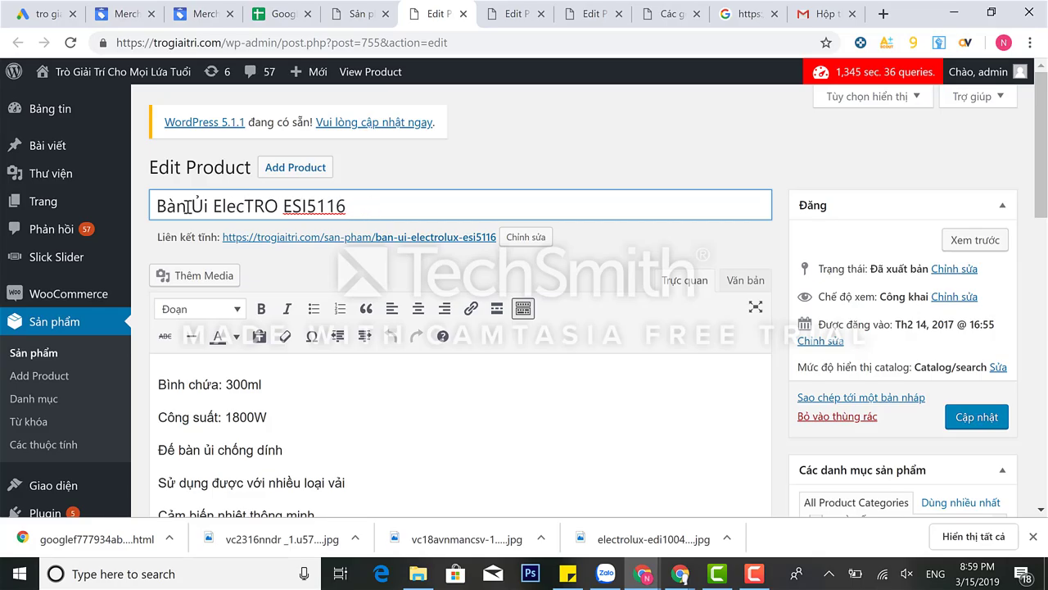
{"action": "type", "text": "trolux"}
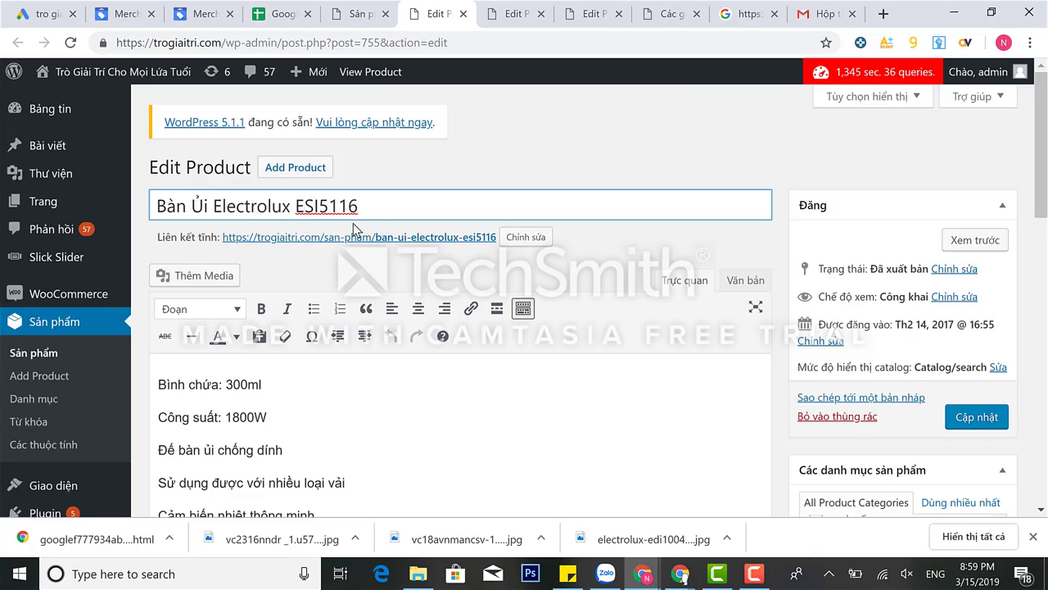
{"action": "left_click_drag", "start_coordinate": [359, 206], "coordinate": [309, 206]}
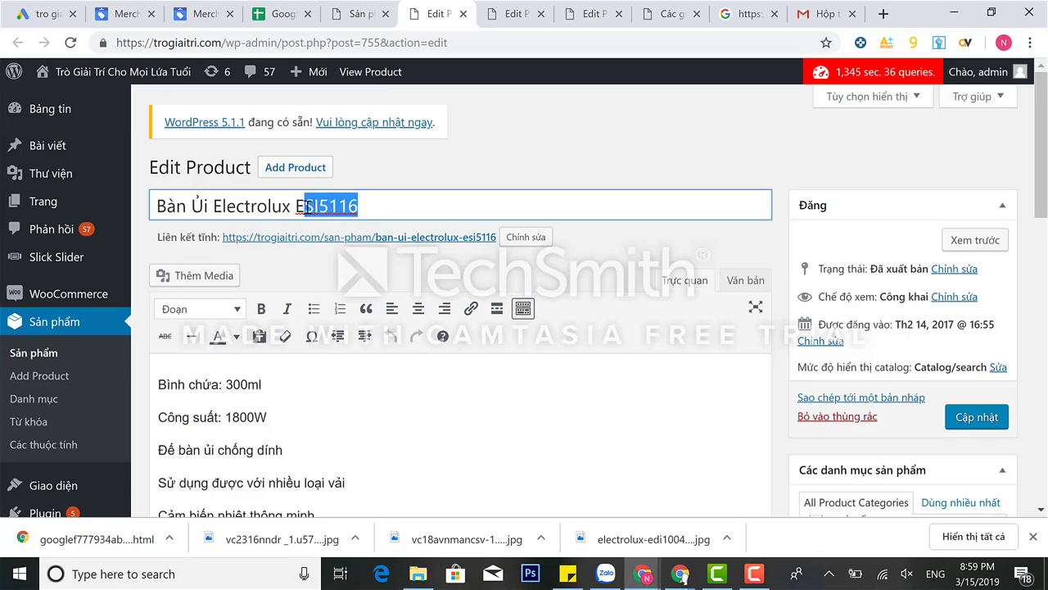
{"action": "key", "text": "BackSpace"}
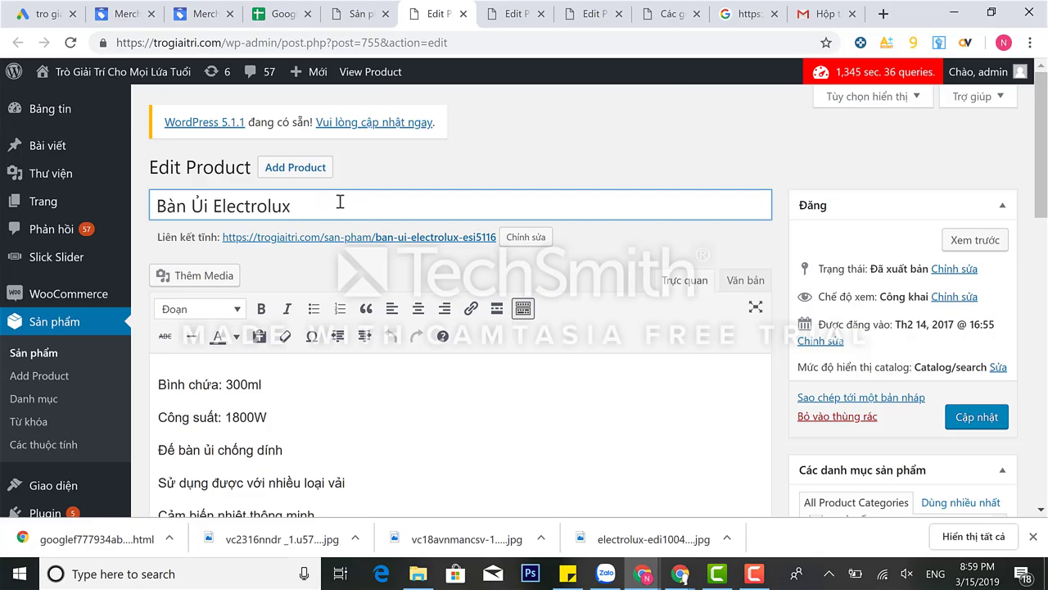
{"action": "key", "text": "ctrl+z"}
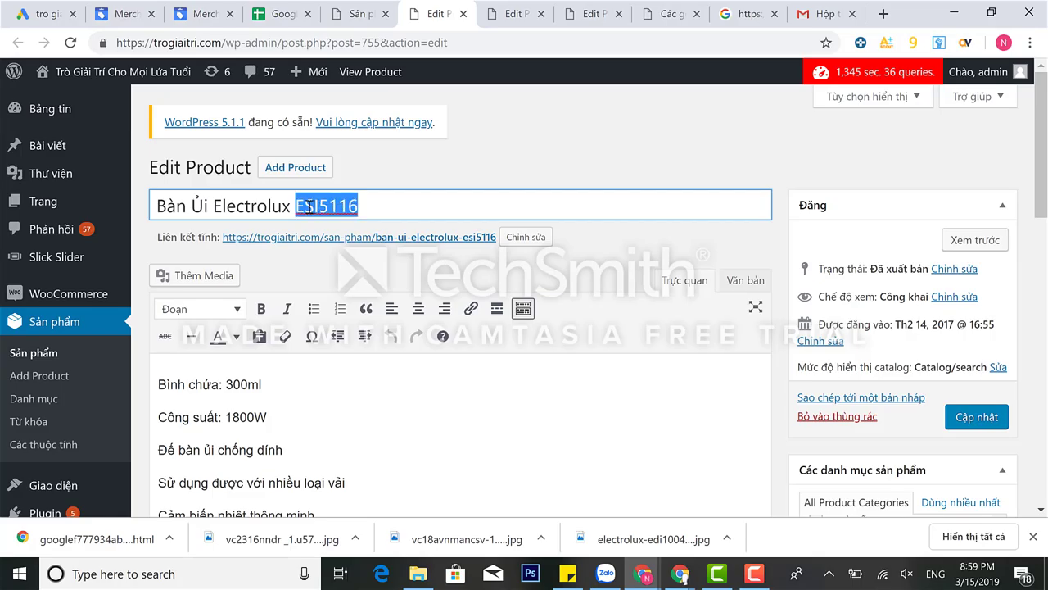
- Change the model code's letters to lowercase so the title reads "Bàn Ủi Electrolux esi5116", and update the product
{"action": "left_click", "coordinate": [320, 207]}
{"action": "key", "text": "BackSpace"}
{"action": "key", "text": "BackSpace"}
{"action": "key", "text": "BackSpace"}
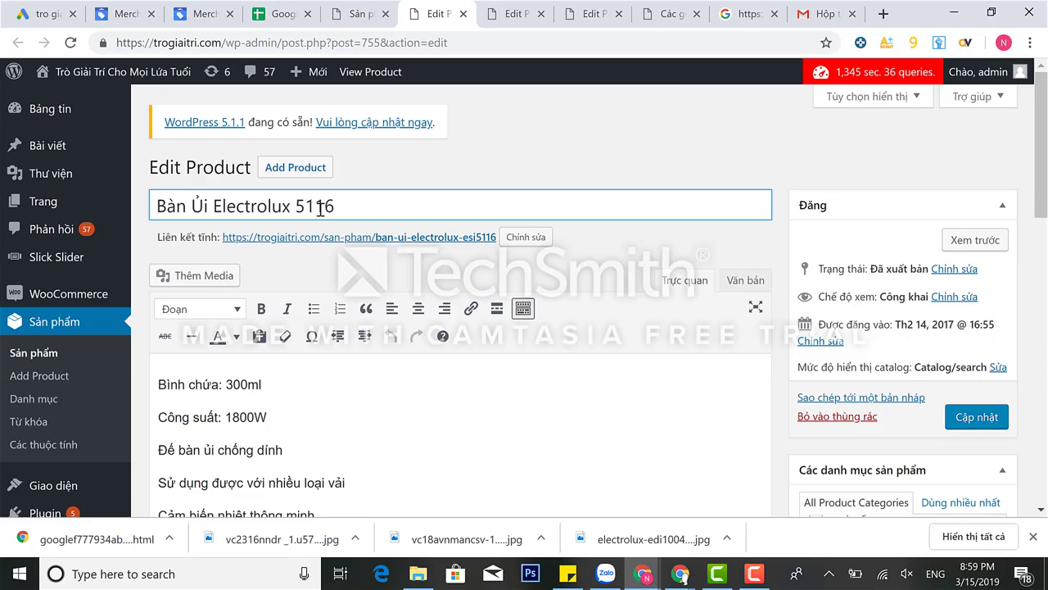
{"action": "type", "text": "esi"}
{"action": "left_click", "coordinate": [966, 420]}
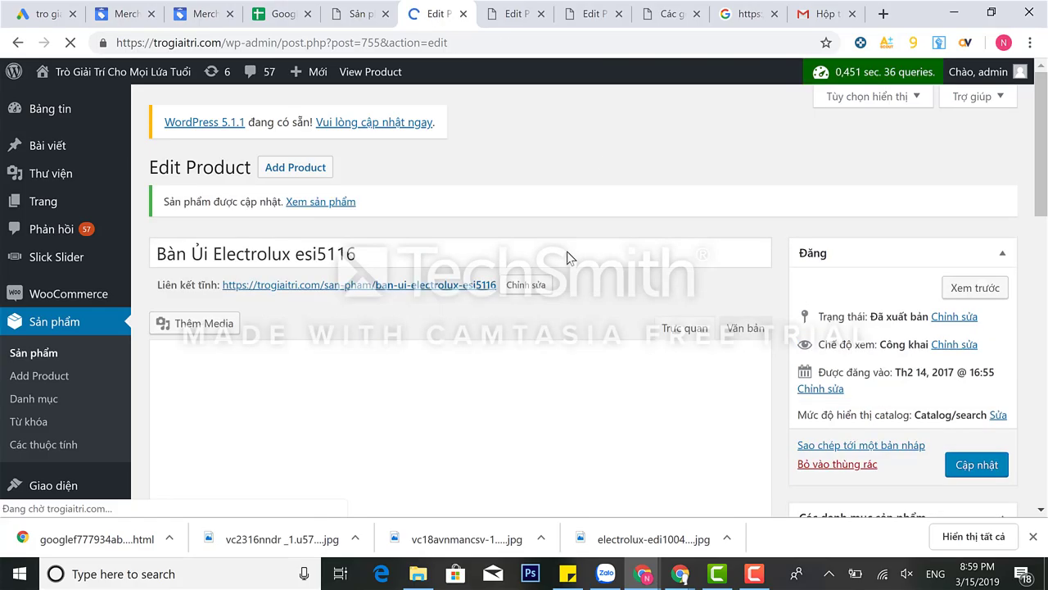
- Check the updated Electrolux iron's edit page and open its product page on the store site
{"action": "scroll", "coordinate": [569, 258], "scroll_direction": "down", "scroll_amount": 4}
{"action": "scroll", "coordinate": [568, 257], "scroll_direction": "up", "scroll_amount": 4}
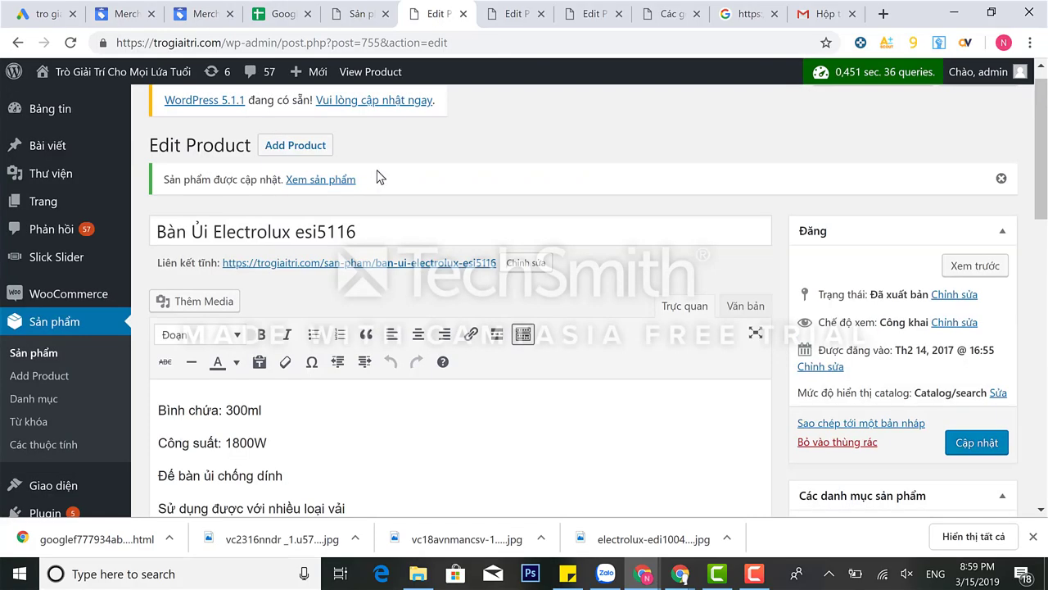
{"action": "left_click", "coordinate": [320, 180]}
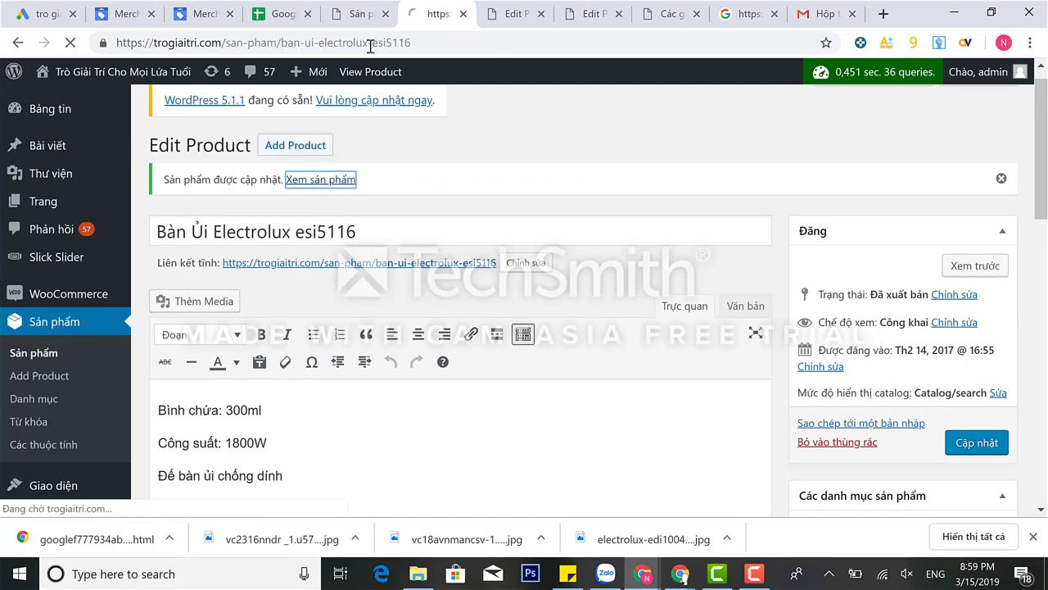
- Copy the Electrolux iron's image address from its store page into the image link cell of its row in the feed sheet
{"action": "right_click", "coordinate": [248, 347]}
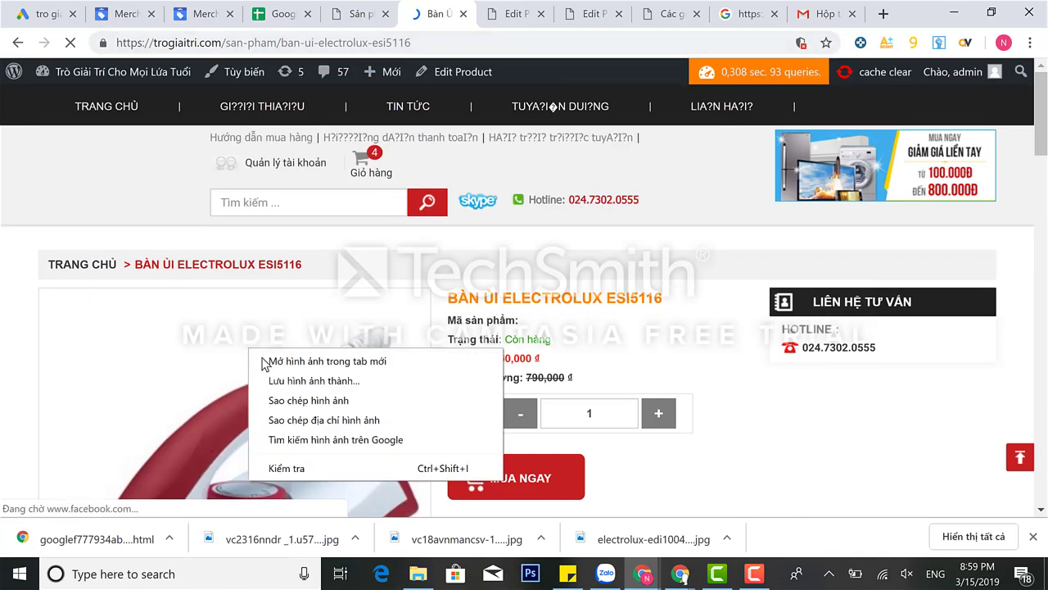
{"action": "left_click", "coordinate": [308, 421]}
{"action": "left_click", "coordinate": [282, 14]}
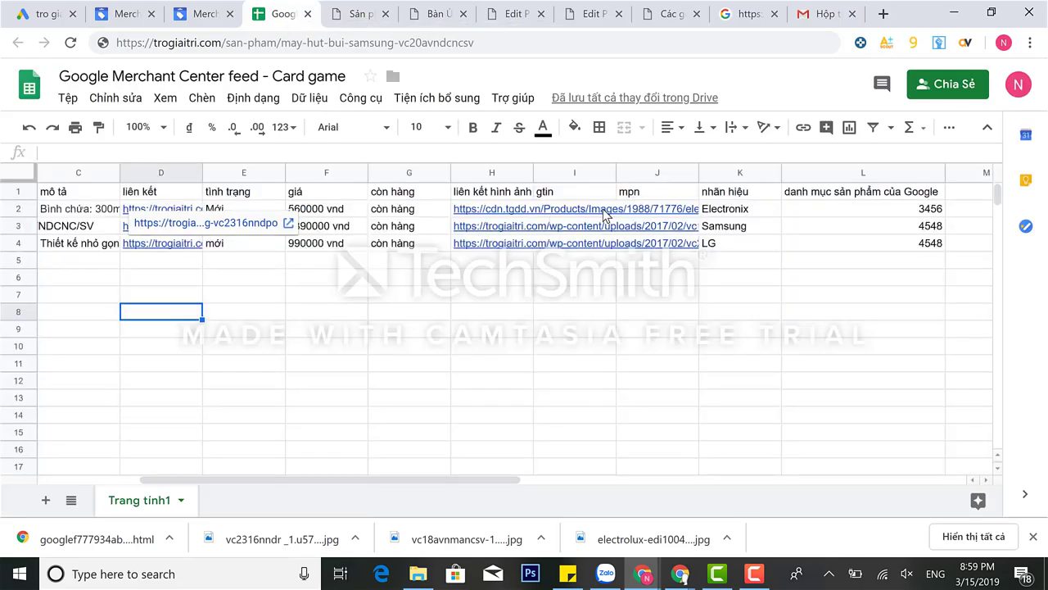
{"action": "left_click", "coordinate": [494, 212]}
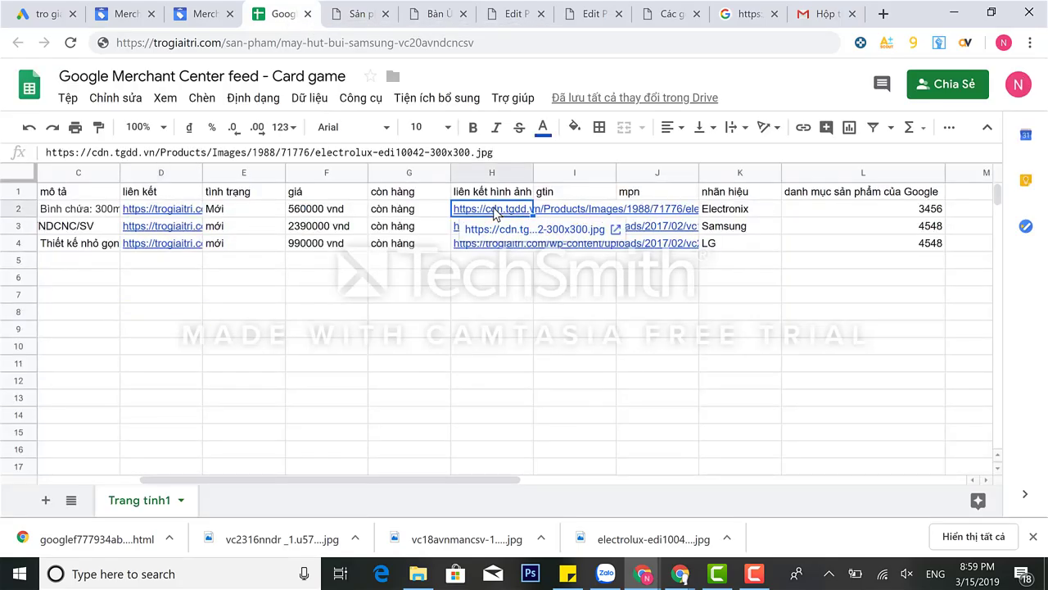
{"action": "type", "text": "https://trogiaitri.com/wp-content/uploads/2017/02/electrolux-edi10042-300x300.jpg"}
{"action": "left_click", "coordinate": [516, 308]}
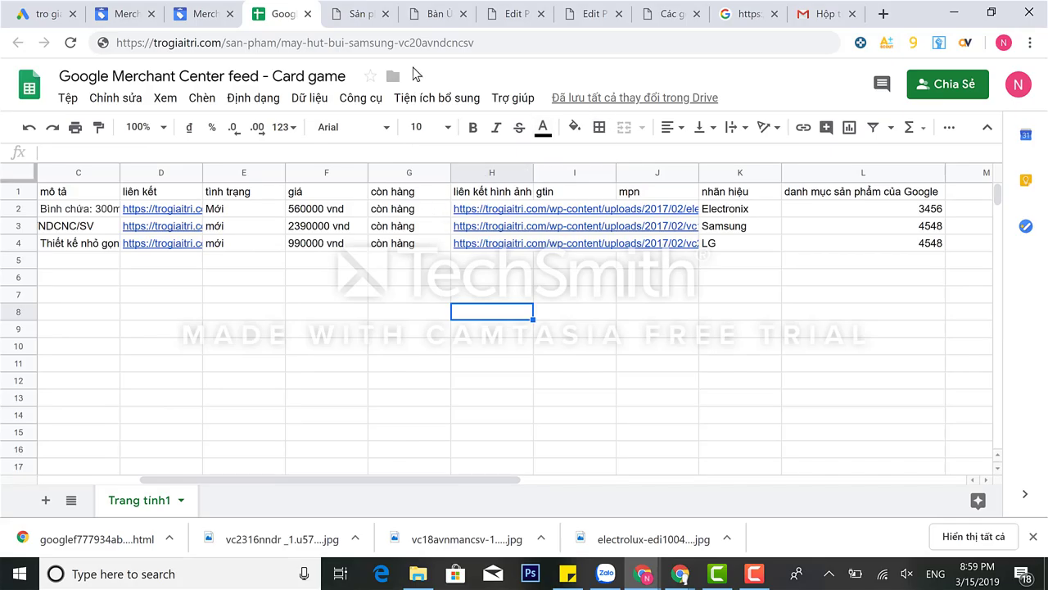
{"action": "left_click", "coordinate": [361, 16]}
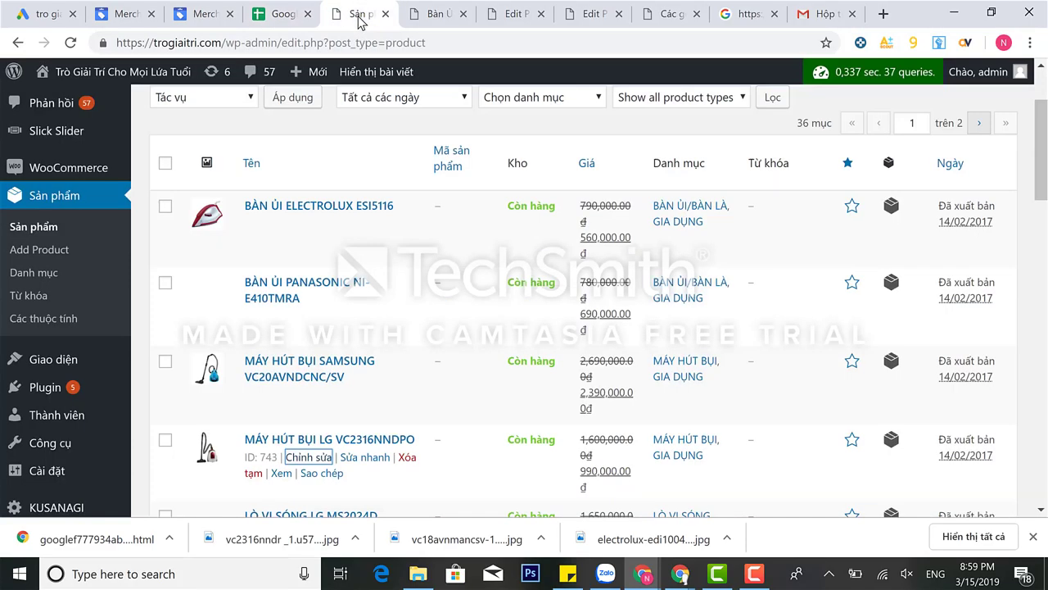
{"action": "left_click", "coordinate": [448, 17]}
{"action": "scroll", "coordinate": [445, 221], "scroll_direction": "down", "scroll_amount": 5}
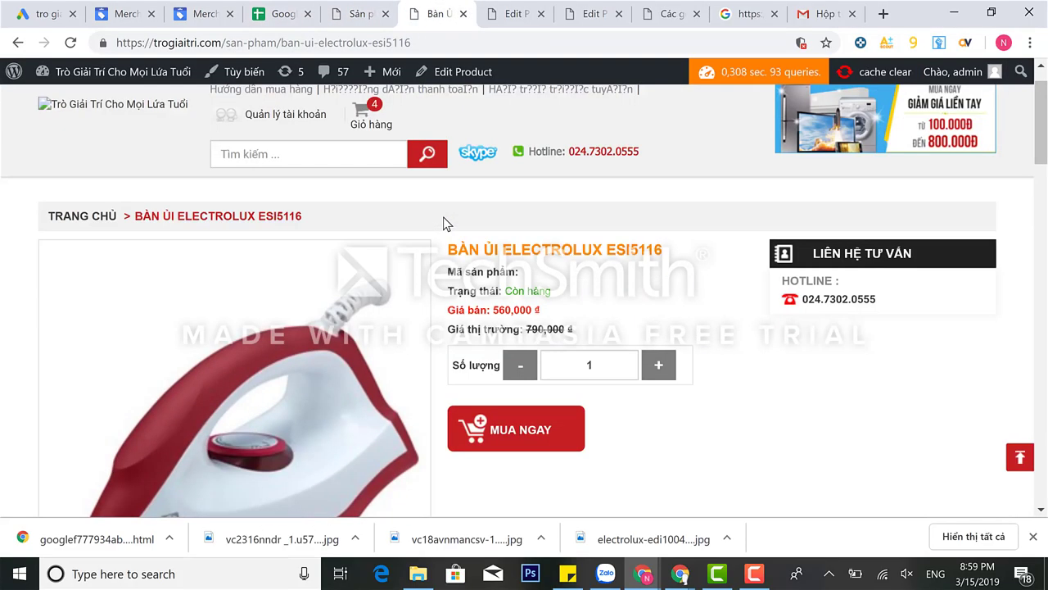
- In the Samsung vacuum's edit page, change the first three words of the product title to "Máy Hút Bụi"
{"action": "left_click", "coordinate": [503, 11]}
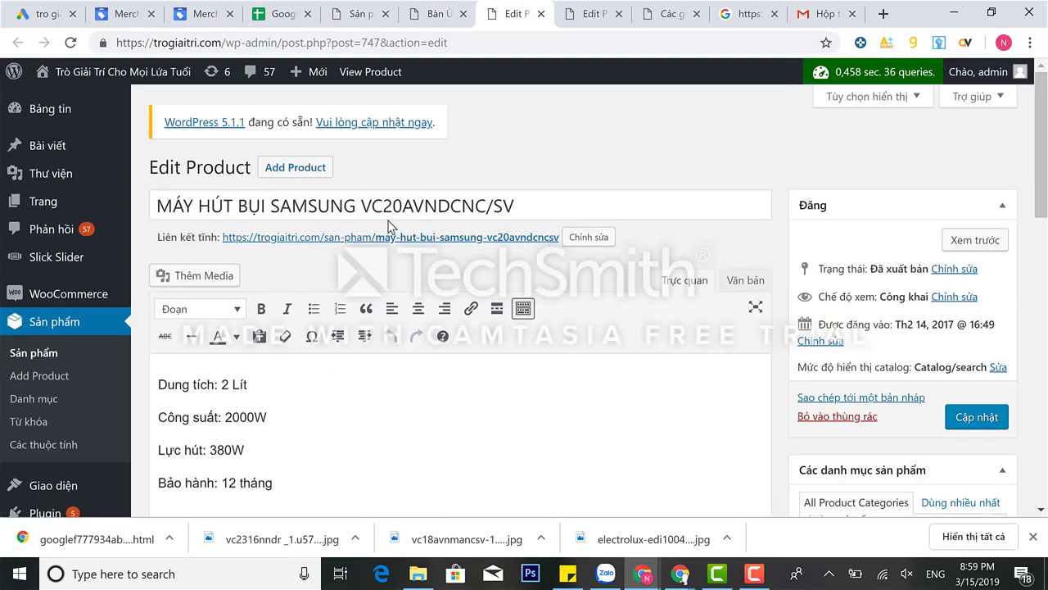
{"action": "left_click", "coordinate": [186, 206]}
{"action": "key", "text": "BackSpace"}
{"action": "key", "text": "BackSpace"}
{"action": "type", "text": "a"}
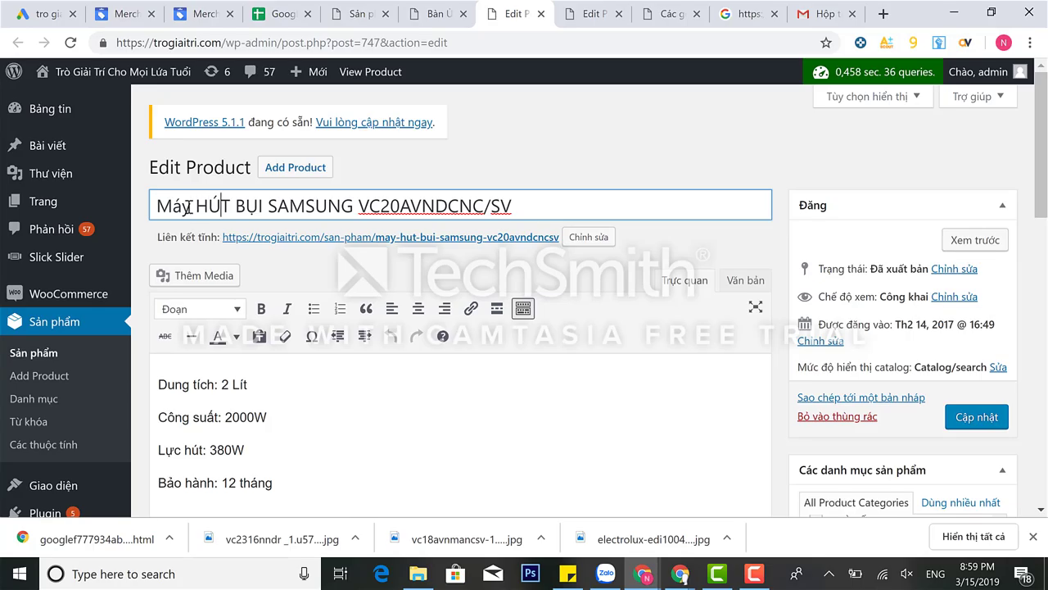
{"action": "key", "text": "BackSpace"}
{"action": "key", "text": "BackSpace"}
{"action": "type", "text": "huts"}
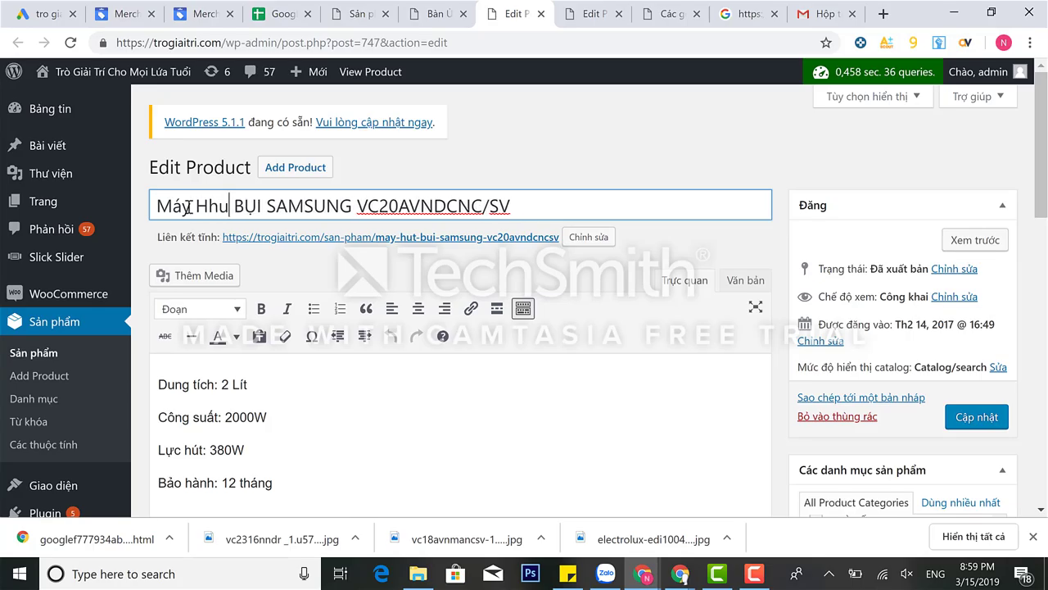
{"action": "key", "text": "BackSpace"}
{"action": "key", "text": "BackSpace"}
{"action": "key", "text": "BackSpace"}
{"action": "type", "text": "út"}
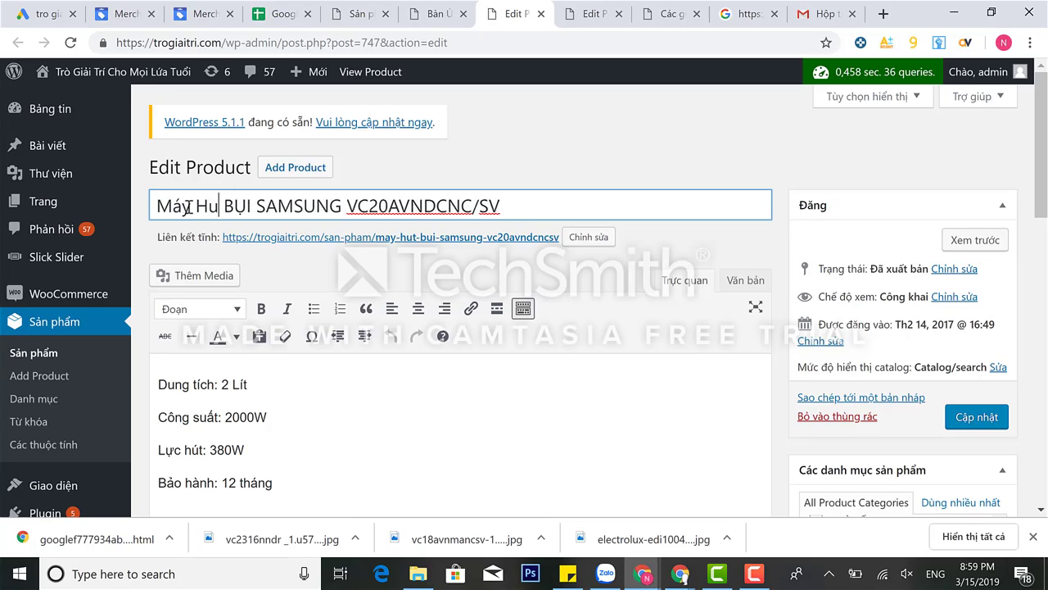
{"action": "key", "text": "BackSpace"}
{"action": "key", "text": "BackSpace"}
{"action": "type", "text": "ui"}
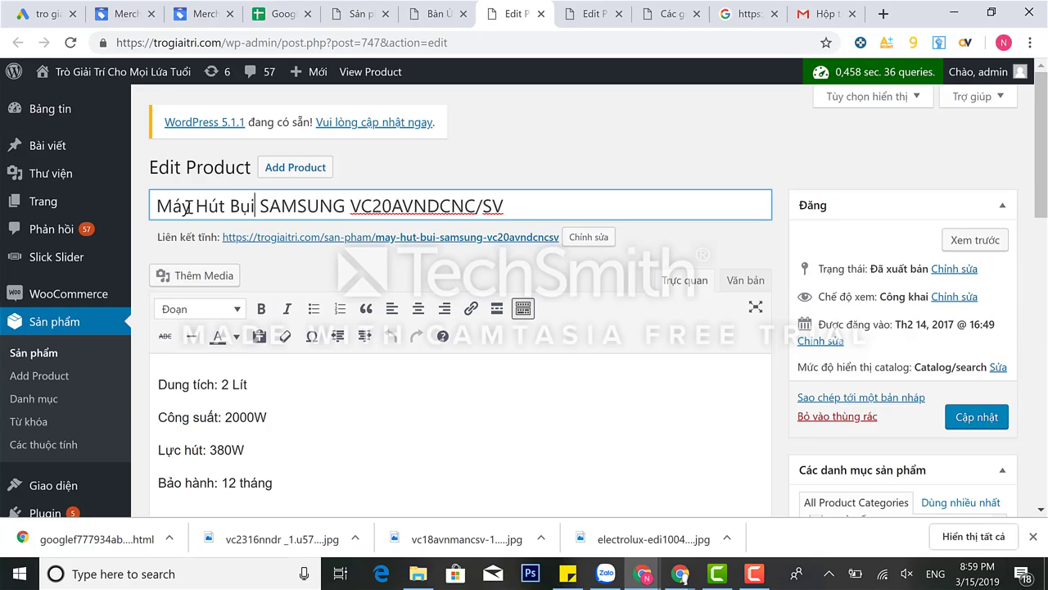
- Change the brand name in the product title to "Samsung" with only its first letter capitalized
{"action": "key", "text": "Left"}
{"action": "key", "text": "BackSpace"}
{"action": "key", "text": "BackSpace"}
{"action": "key", "text": "BackSpace"}
{"action": "key", "text": "BackSpace"}
{"action": "key", "text": "BackSpace"}
{"action": "key", "text": "BackSpace"}
{"action": "type", "text": "amsung"}
{"action": "key", "text": "Right"}
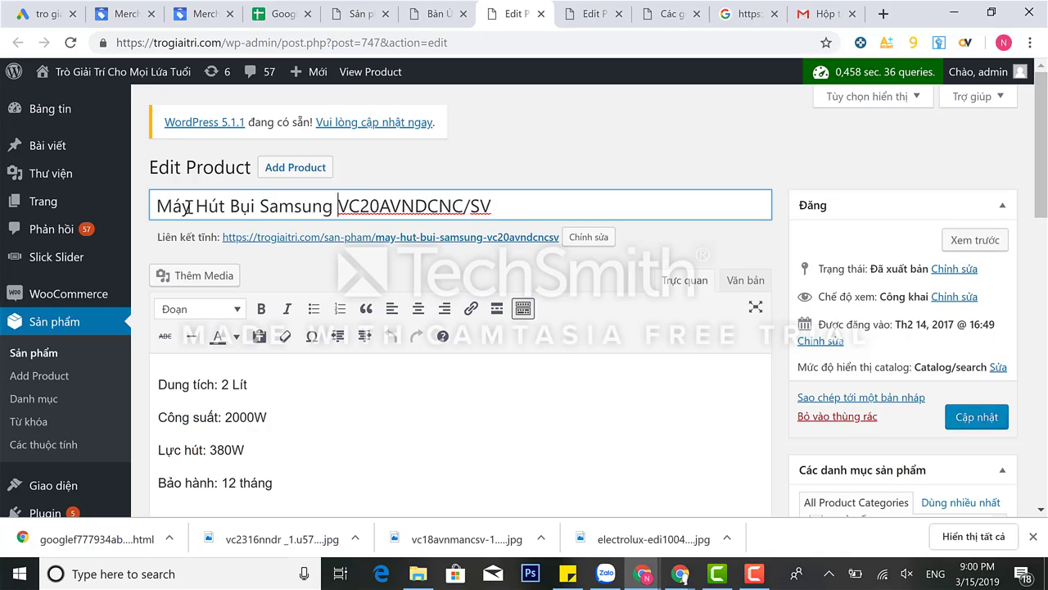
- Change the first letters of the model code in the title to lowercase so the code reads "vc20avnDCNC/SV"
{"action": "key", "text": "Delete"}
{"action": "key", "text": "Delete"}
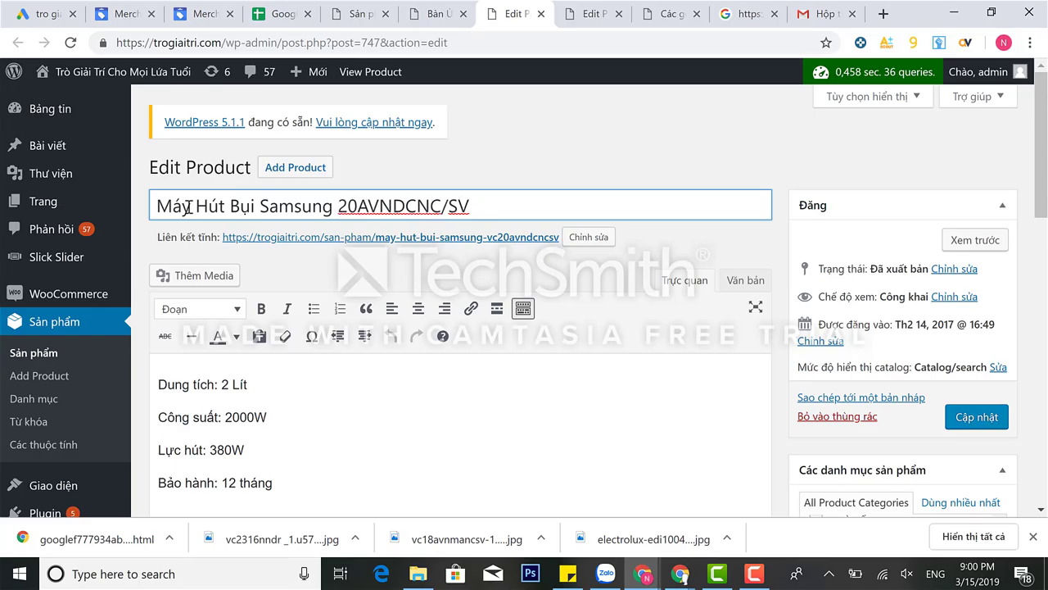
{"action": "type", "text": "vc"}
{"action": "scroll", "coordinate": [188, 207], "scroll_direction": "down", "scroll_amount": 3}
{"action": "scroll", "coordinate": [189, 207], "scroll_direction": "down", "scroll_amount": 10}
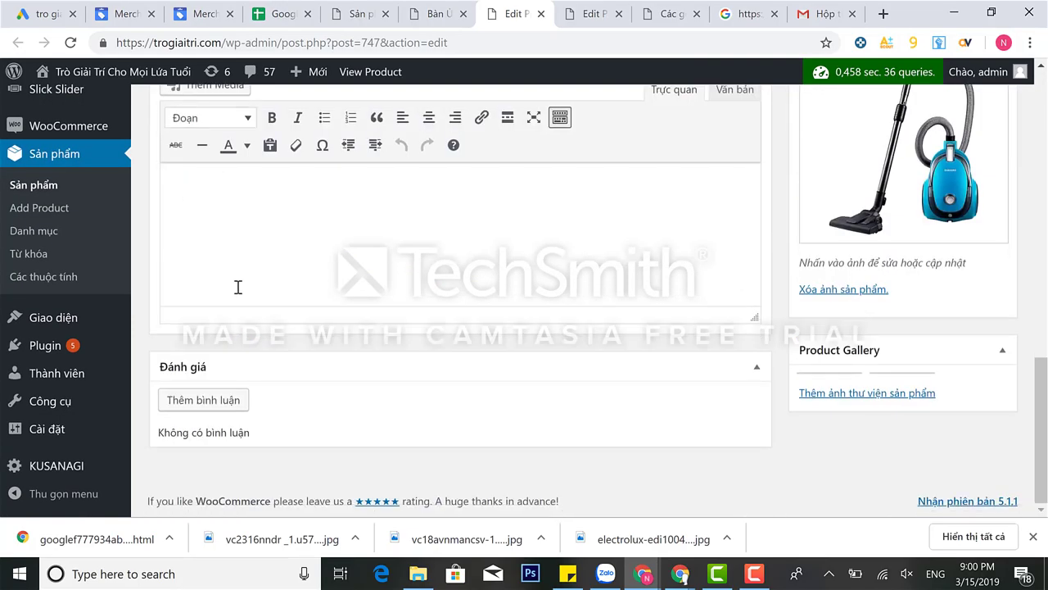
{"action": "scroll", "coordinate": [238, 287], "scroll_direction": "up", "scroll_amount": 5}
{"action": "scroll", "coordinate": [238, 287], "scroll_direction": "up", "scroll_amount": 6}
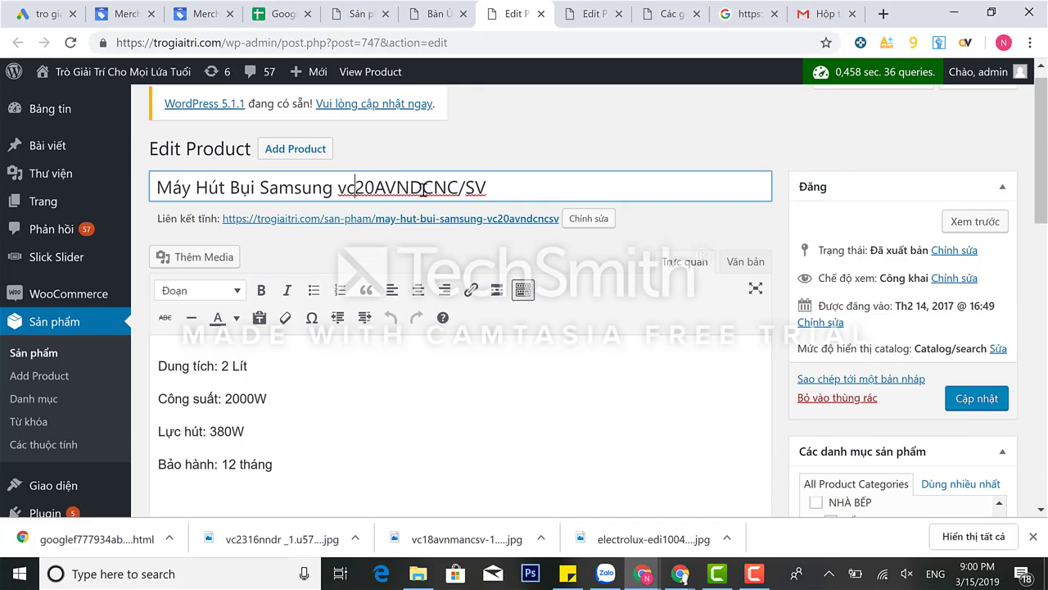
{"action": "left_click", "coordinate": [433, 190], "text": "shift"}
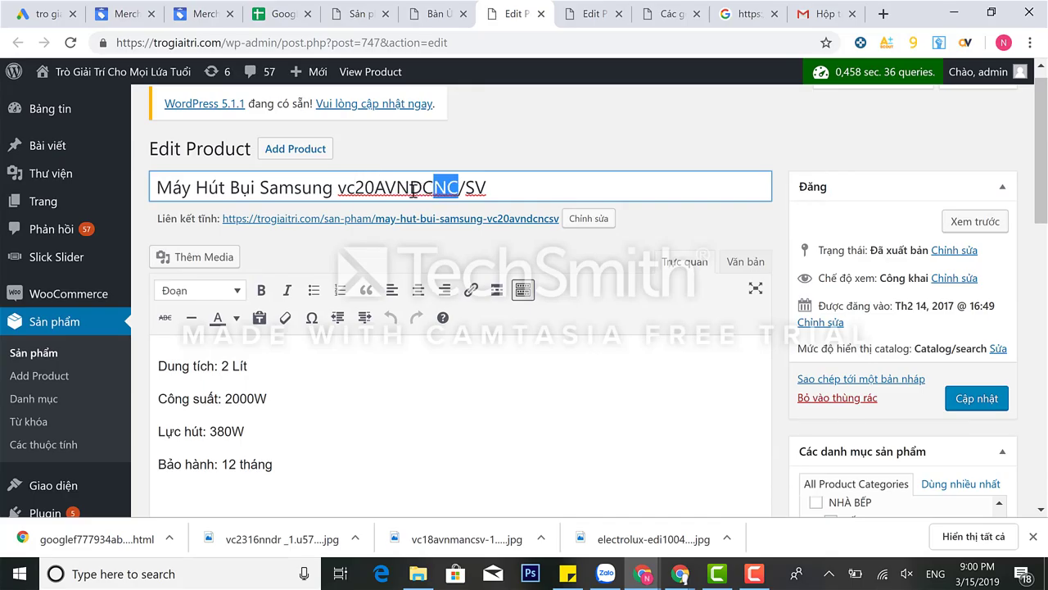
{"action": "left_click", "coordinate": [385, 190]}
{"action": "key", "text": "BackSpace"}
{"action": "type", "text": "a"}
{"action": "key", "text": "Right"}
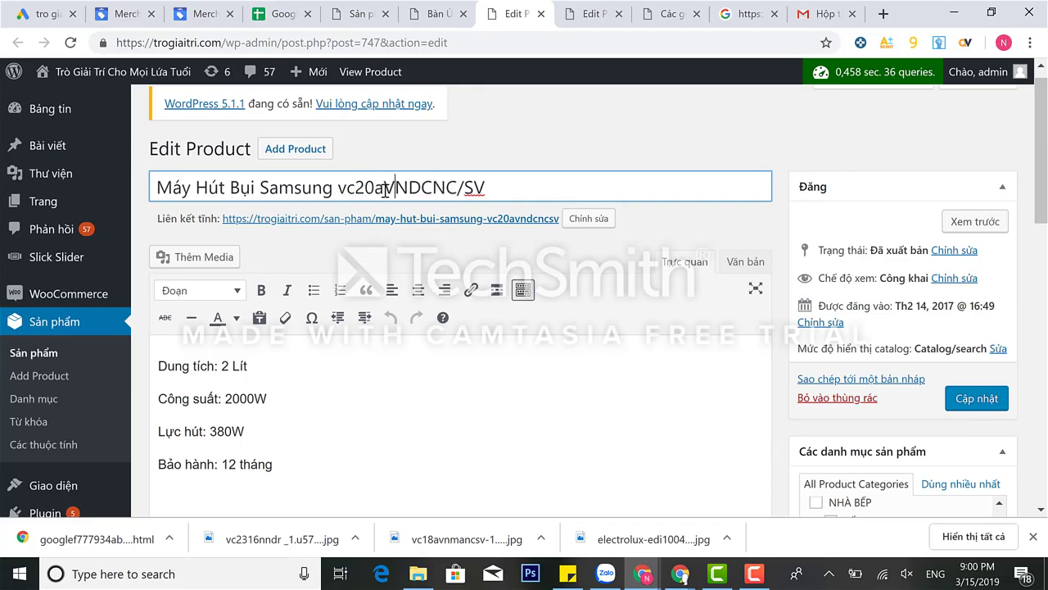
{"action": "key", "text": "BackSpace"}
{"action": "type", "text": "v"}
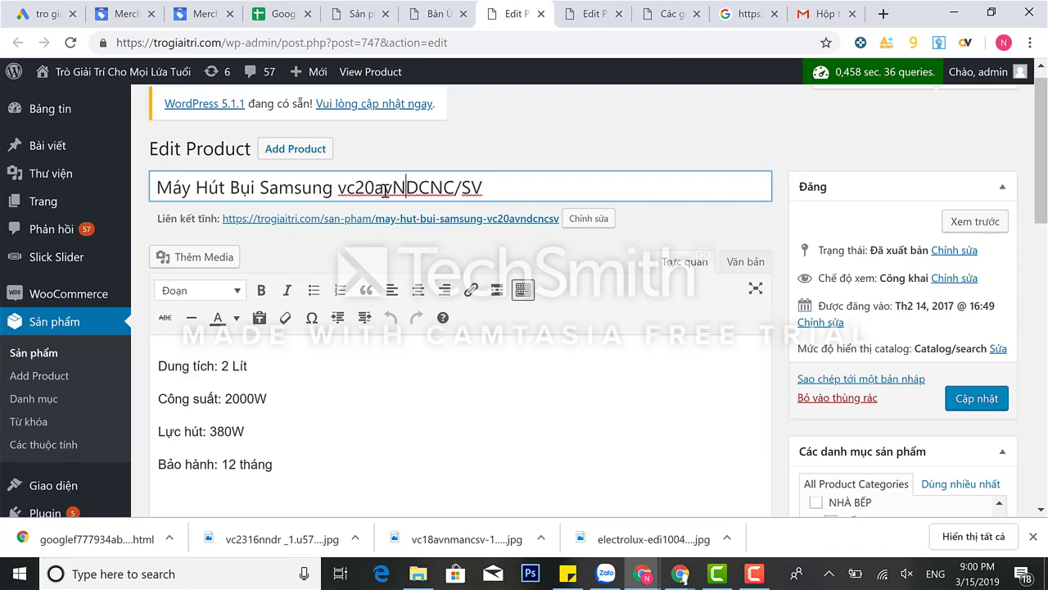
{"action": "key", "text": "Delete"}
{"action": "type", "text": "n"}
- Change the rest of the model code to lowercase so the title reads "Máy Hút Bụi Samsung vc20avndcnc/sv"
{"action": "scroll", "coordinate": [385, 190], "scroll_direction": "down", "scroll_amount": 5}
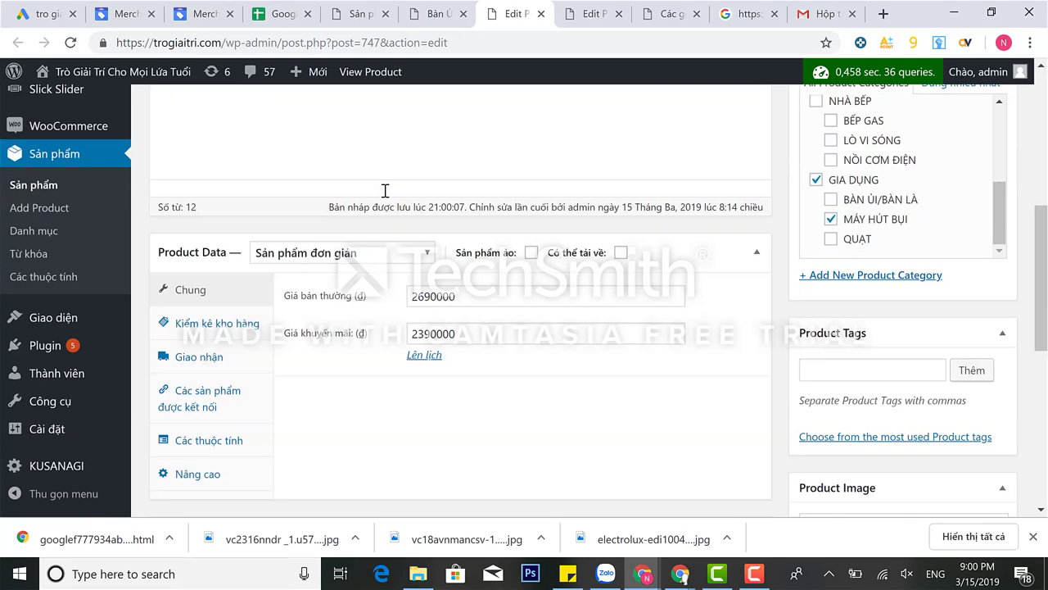
{"action": "scroll", "coordinate": [472, 252], "scroll_direction": "up", "scroll_amount": 5}
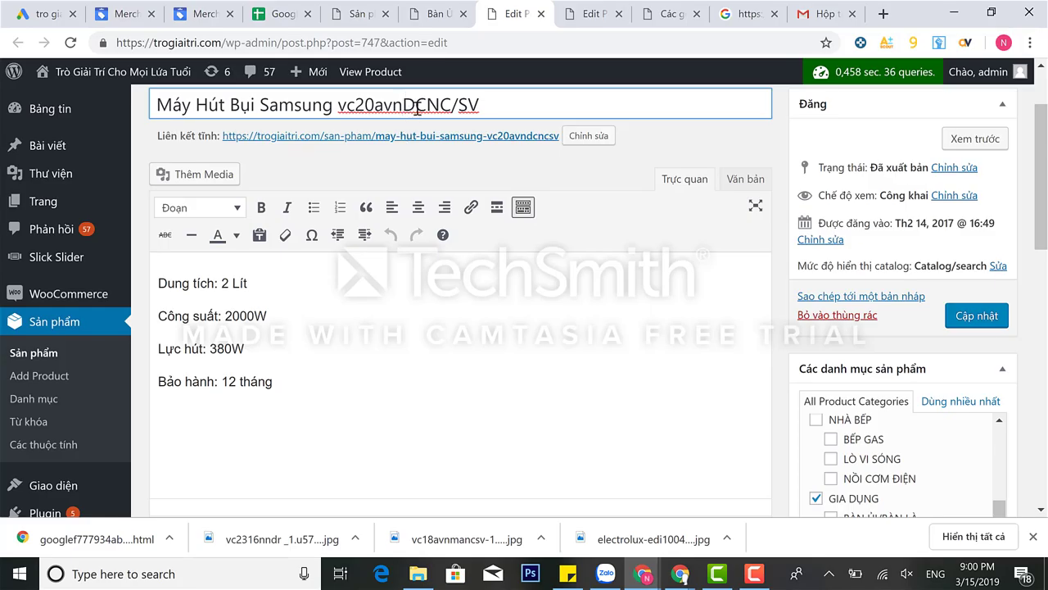
{"action": "key", "text": "BackSpace"}
{"action": "key", "text": "Delete"}
{"action": "type", "text": "d"}
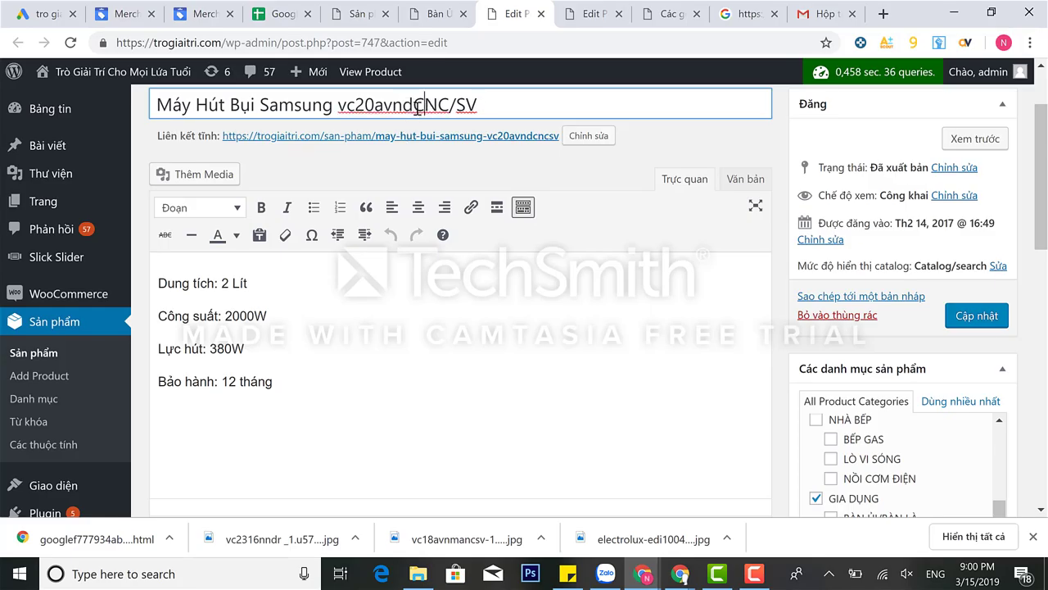
{"action": "key", "text": "Delete"}
{"action": "type", "text": "cn"}
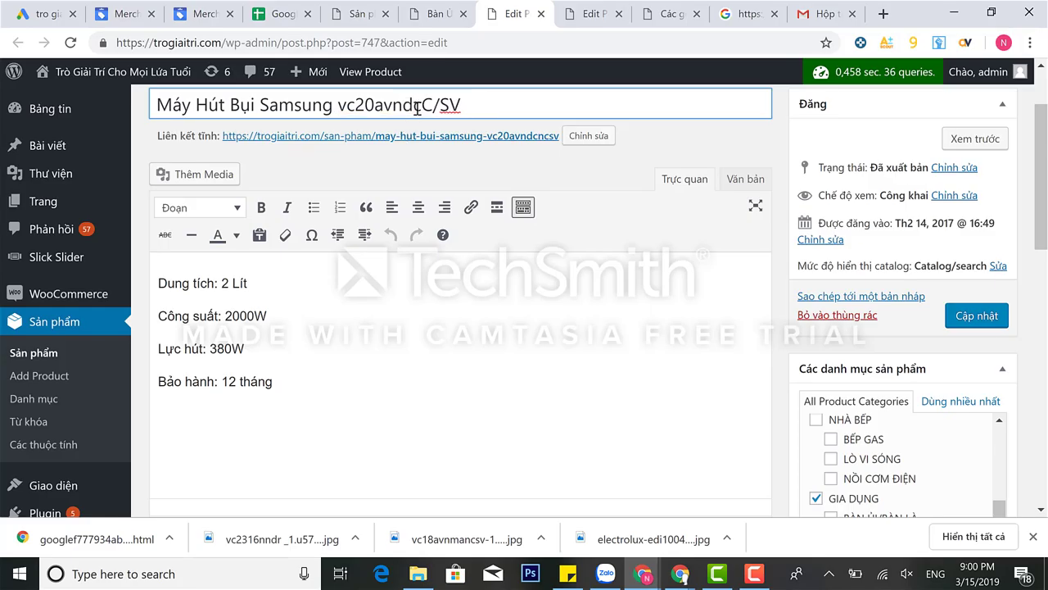
{"action": "key", "text": "Right"}
{"action": "key", "text": "BackSpace"}
{"action": "type", "text": "c"}
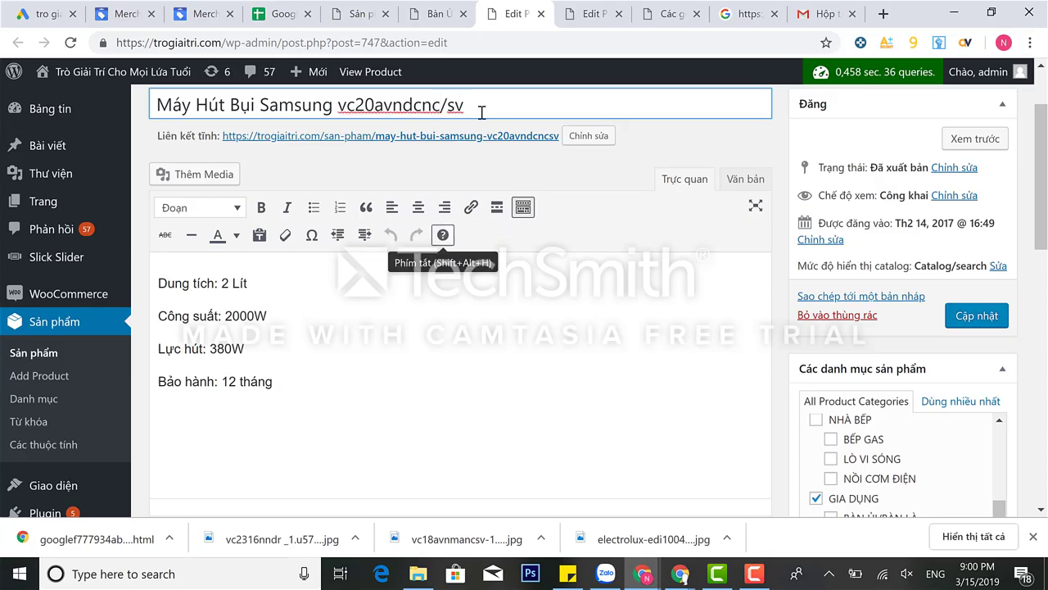
- Copy the complete Samsung vacuum title and update the product
{"action": "left_click_drag", "start_coordinate": [463, 105], "coordinate": [105, 109]}
{"action": "key", "text": "ctrl+c"}
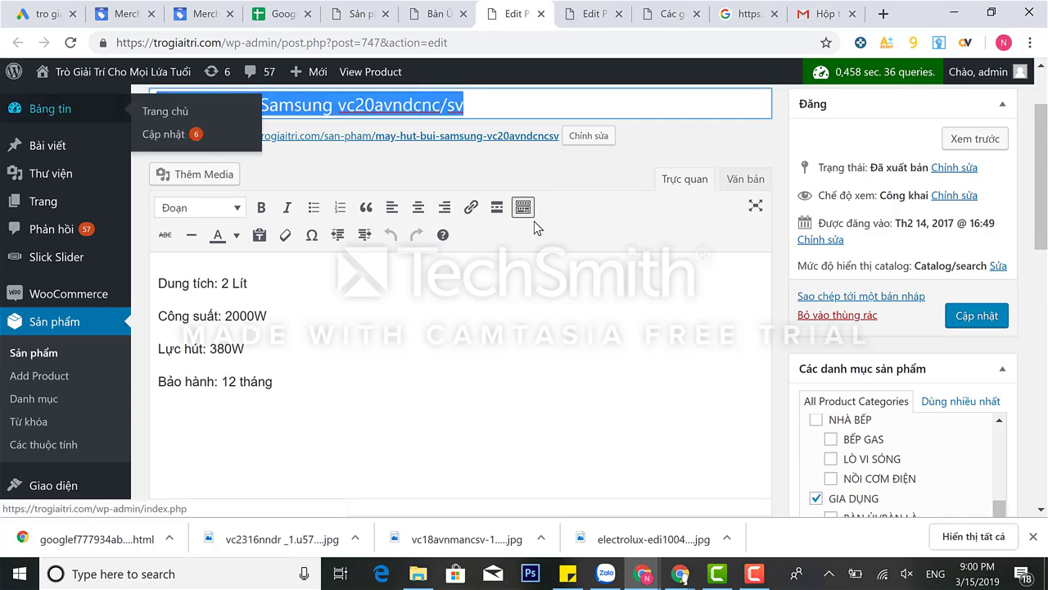
{"action": "left_click", "coordinate": [977, 315]}
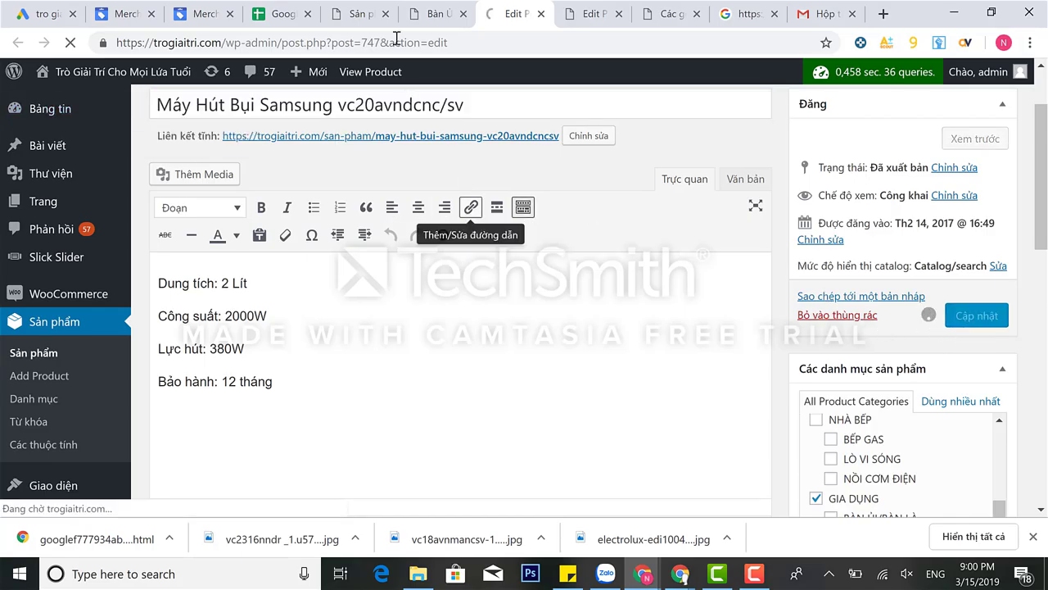
- In the feed sheet, replace the Samsung row's title with the copied "Máy Hút Bụi Samsung vc20avndcnc/sv"
{"action": "left_click", "coordinate": [433, 16]}
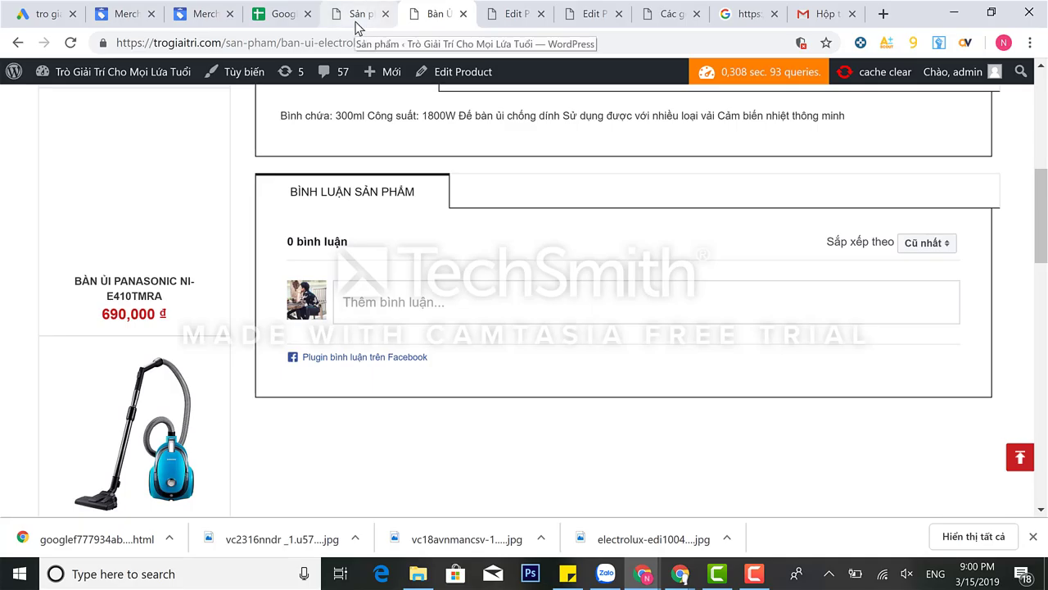
{"action": "left_click", "coordinate": [355, 23]}
{"action": "left_click", "coordinate": [281, 14]}
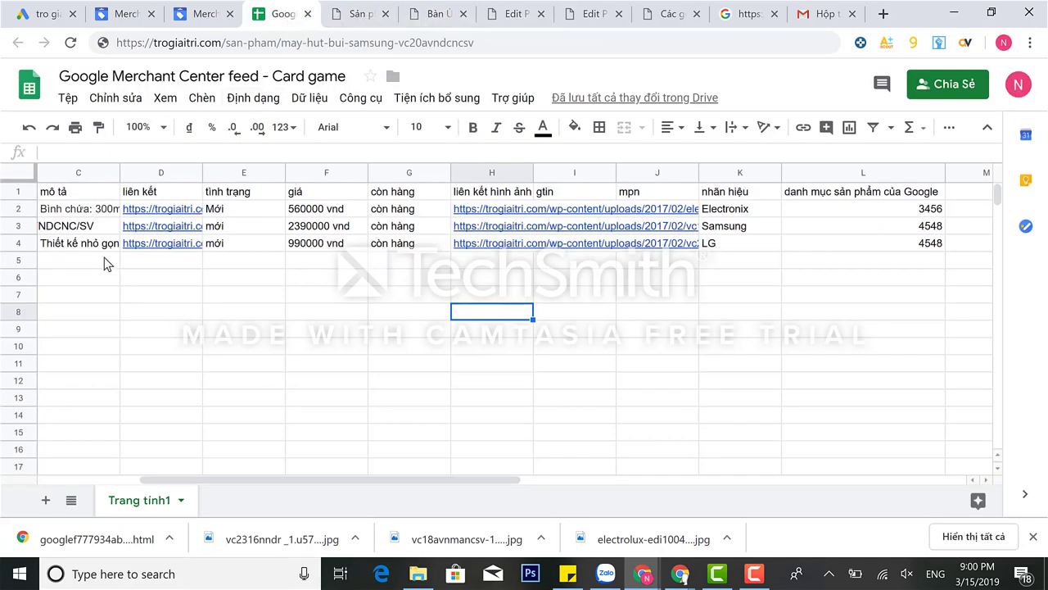
{"action": "left_click", "coordinate": [85, 231]}
{"action": "key", "text": "Left"}
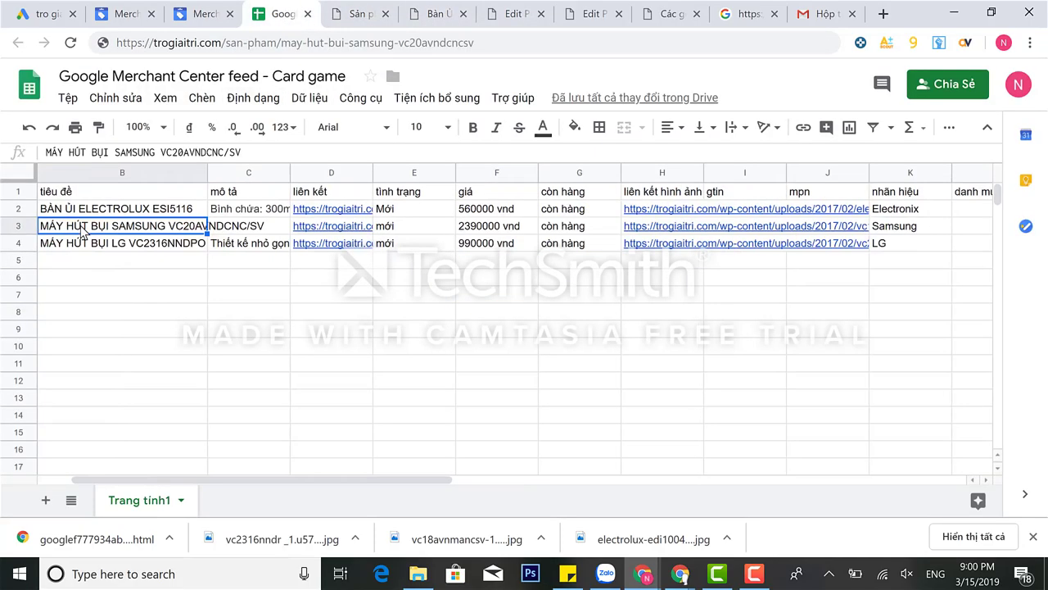
{"action": "key", "text": "ctrl+v"}
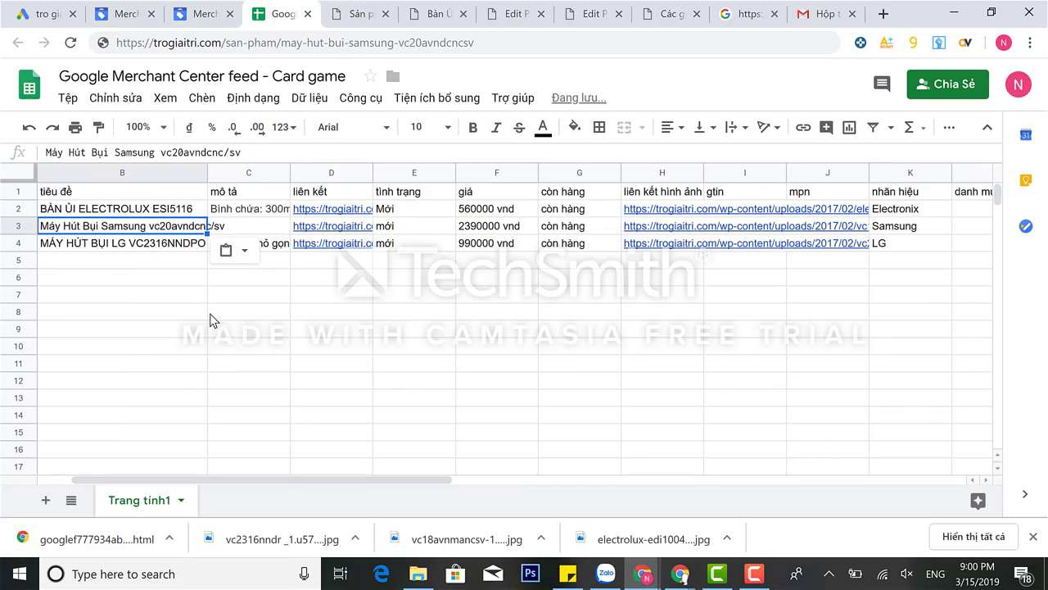
{"action": "left_click", "coordinate": [213, 314]}
- In the Samsung vacuum's product description, join the separate lines into "Dung tích: 2 Lít, Công suất: 2000W, Lực hút: 380W, Bảo hành: 12 tháng"
{"action": "left_click", "coordinate": [250, 232]}
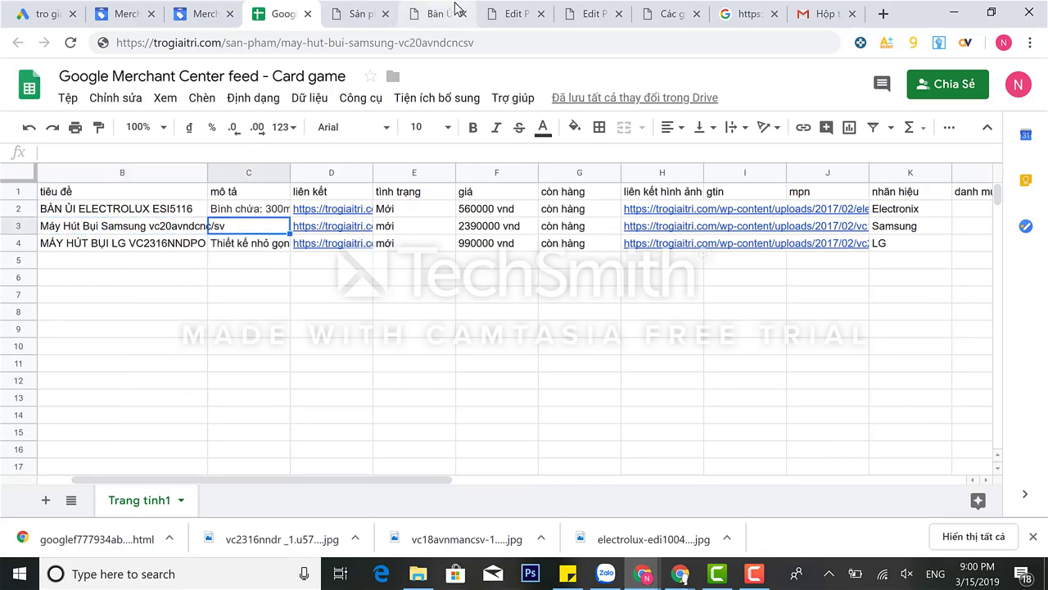
{"action": "left_click", "coordinate": [509, 14]}
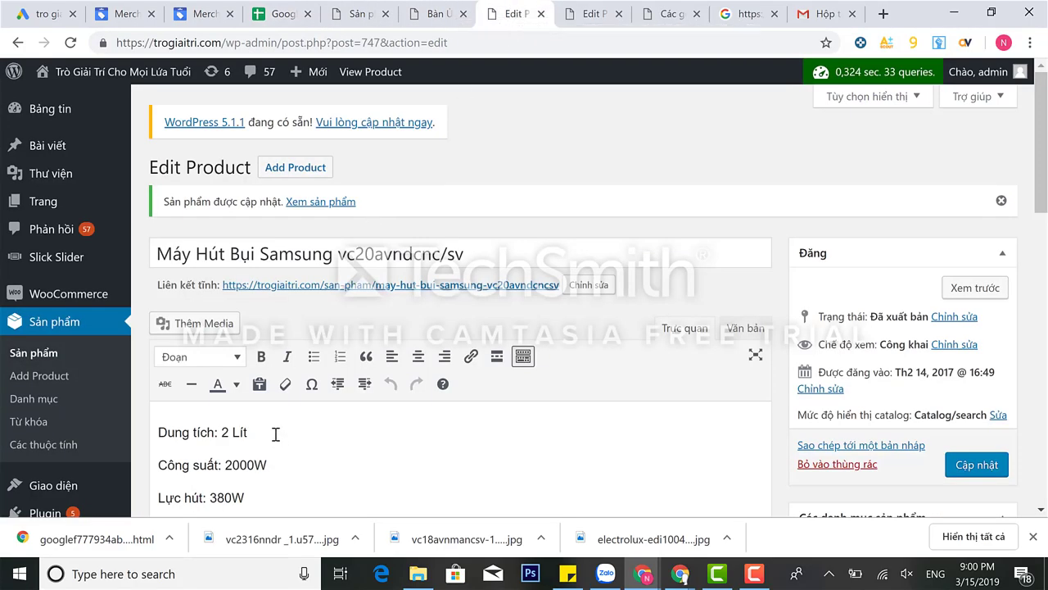
{"action": "type", "text": ","}
{"action": "key", "text": "Down"}
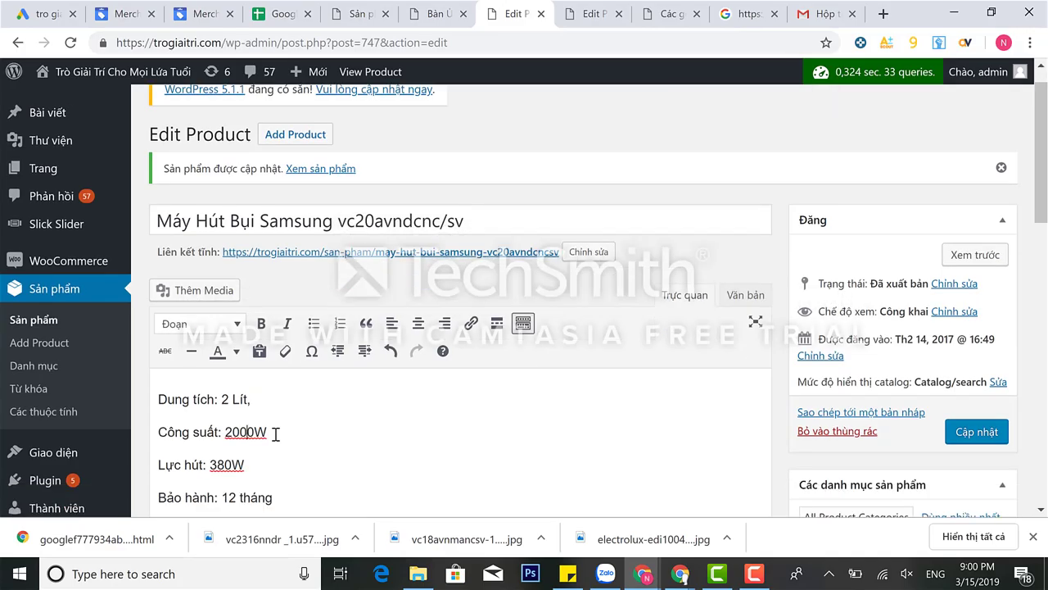
{"action": "key", "text": "BackSpace"}
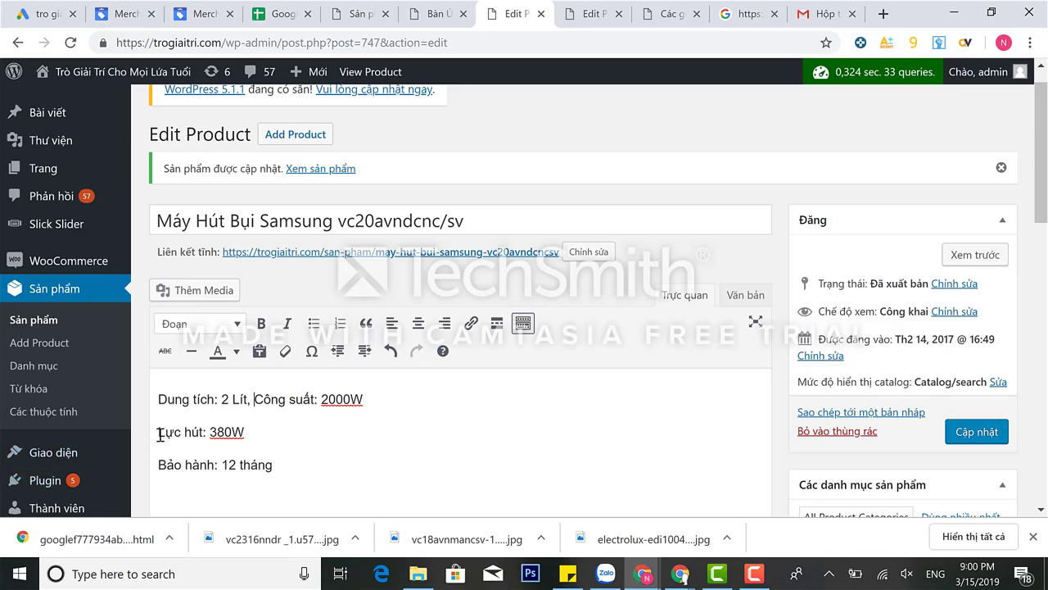
{"action": "left_click", "coordinate": [159, 431]}
{"action": "key", "text": "BackSpace"}
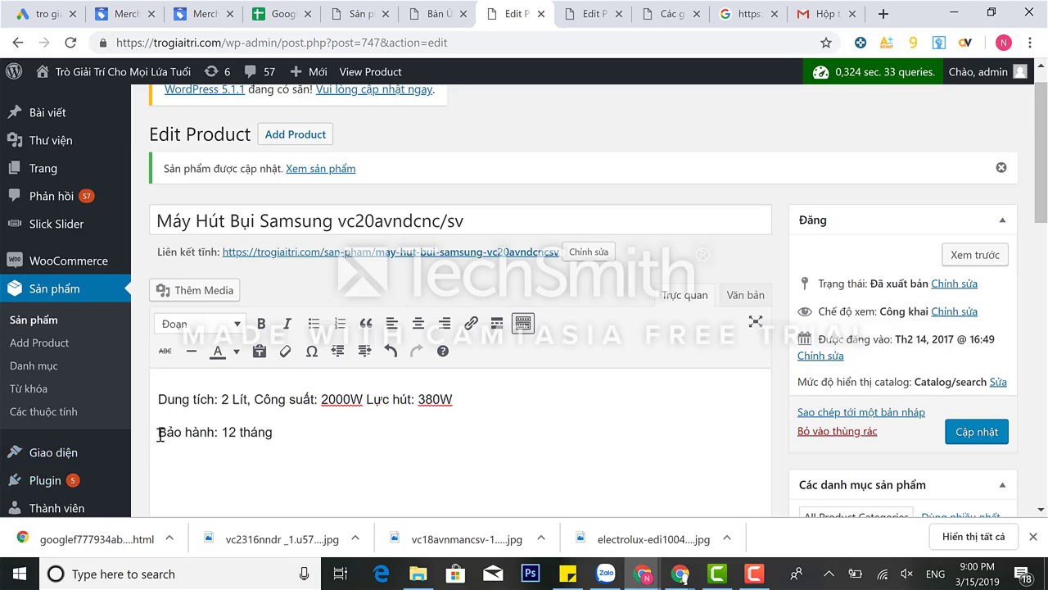
{"action": "key", "text": "BackSpace"}
{"action": "type", "text": ","}
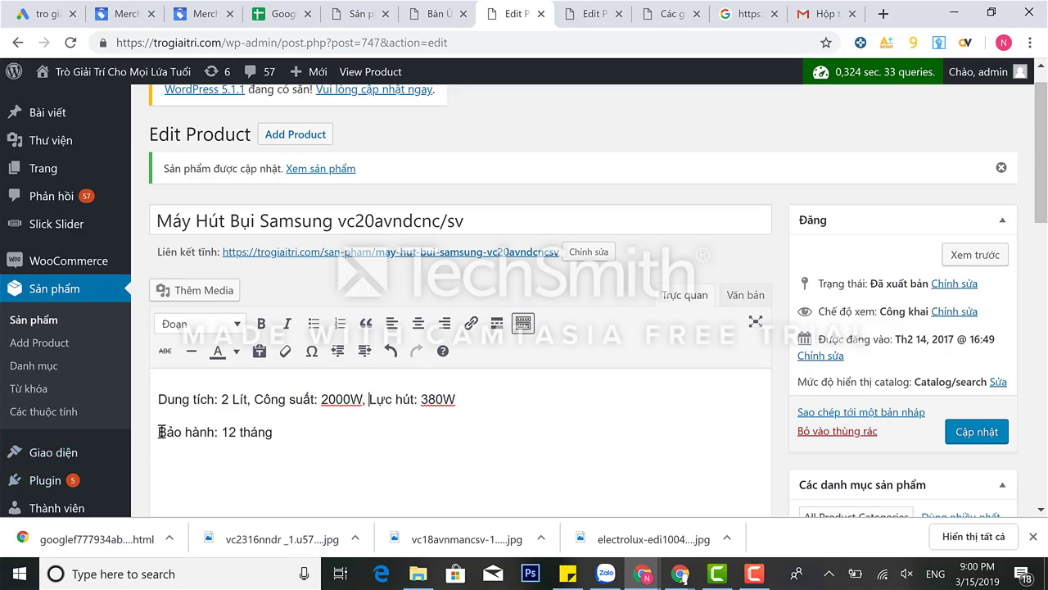
{"action": "key", "text": "BackSpace"}
{"action": "type", "text": ", Bảo hành: 12 tháng"}
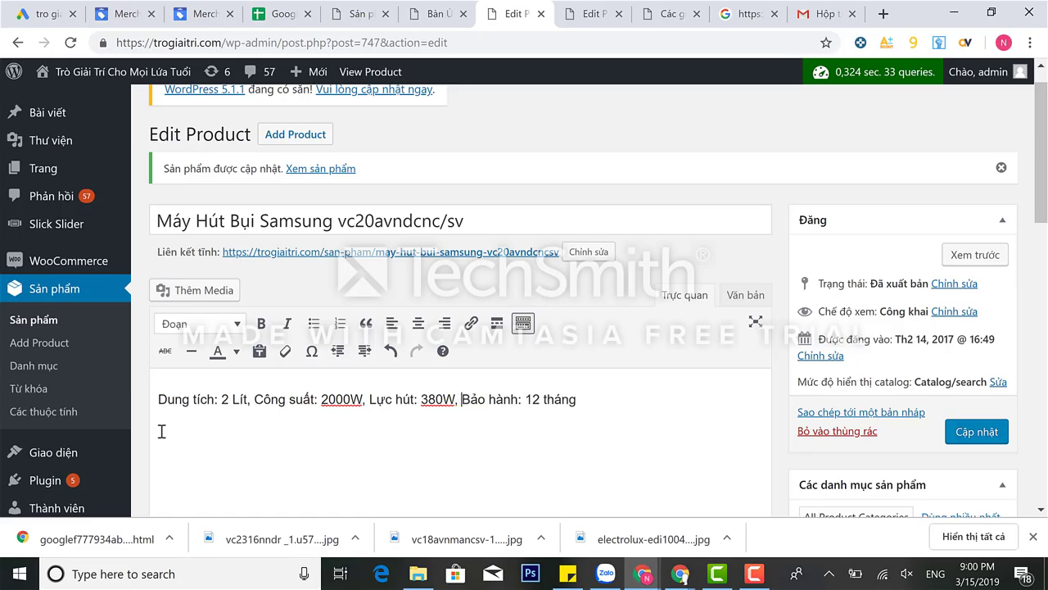
- Copy the complete one-line Samsung description into the empty description cell of the Samsung row in the feed sheet
{"action": "triple_click", "coordinate": [578, 400]}
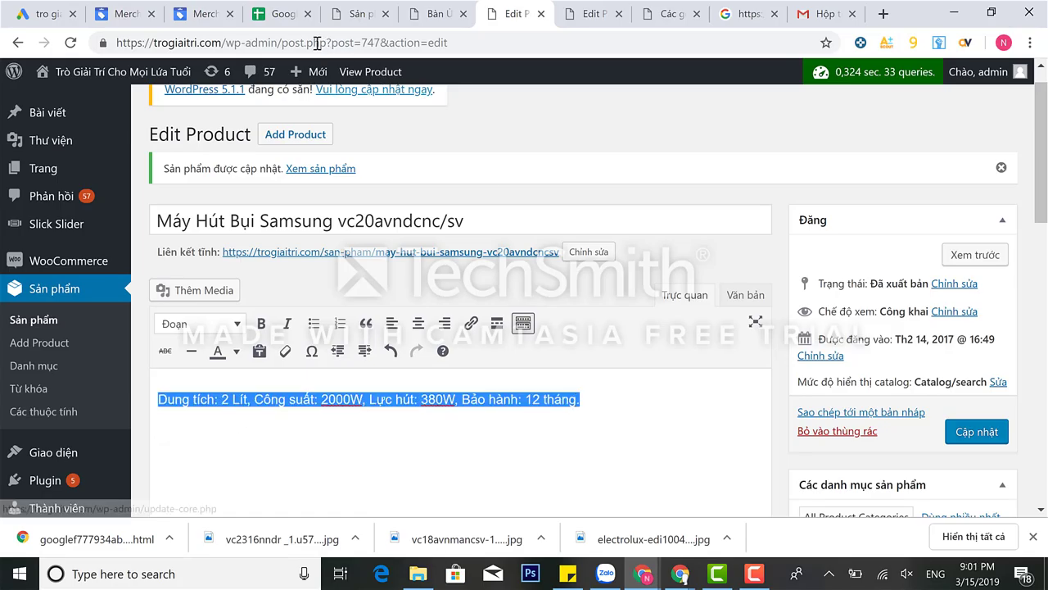
{"action": "left_click", "coordinate": [279, 14]}
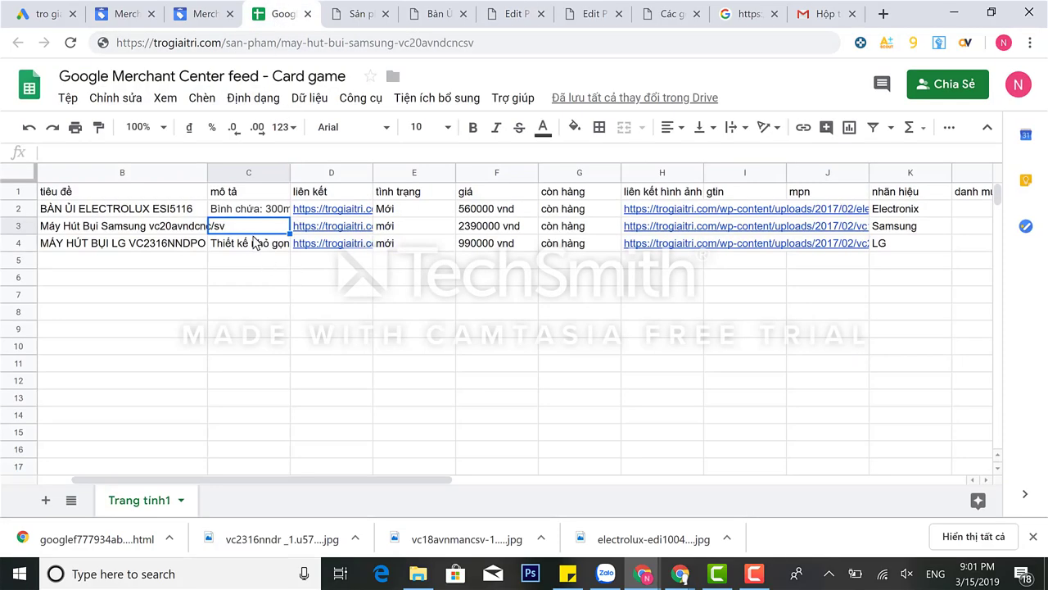
{"action": "type", "text": "Dung tích: 2 Lít, Công suất: 2000W, lực hút 380W, Bảo hành: 12 tháng"}
{"action": "left_click", "coordinate": [360, 312]}
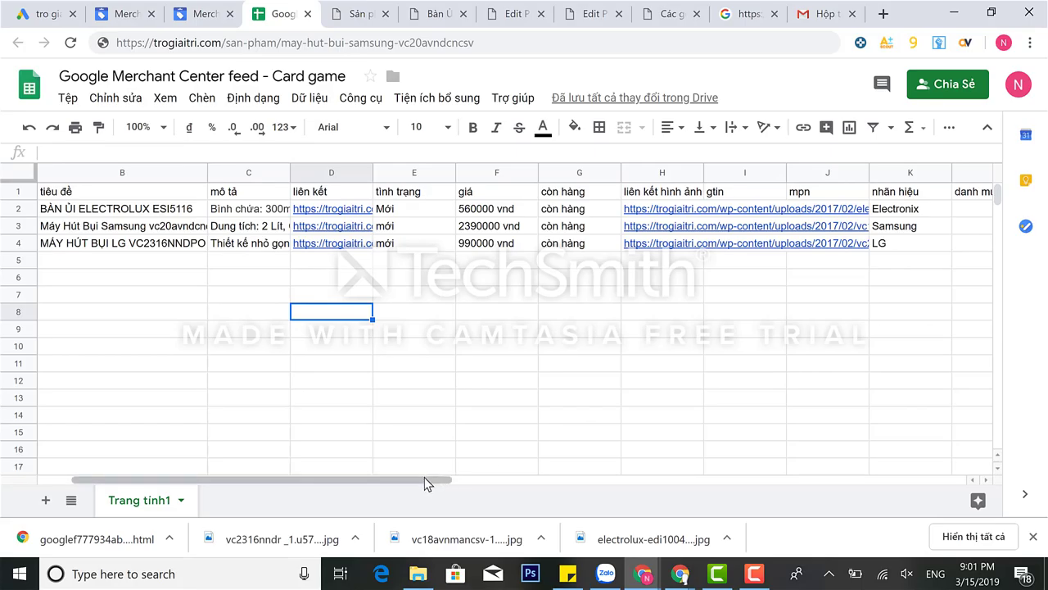
- Reload the Electrolux ESI5116 iron's page on the site and open the product for editing
{"action": "left_click_drag", "start_coordinate": [426, 482], "coordinate": [260, 498]}
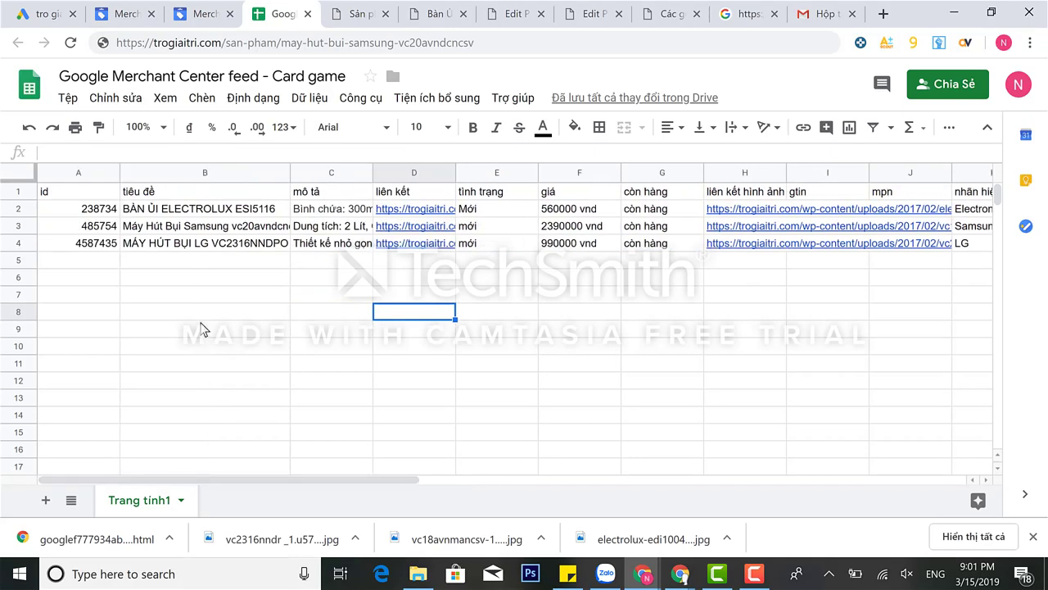
{"action": "left_click", "coordinate": [229, 246]}
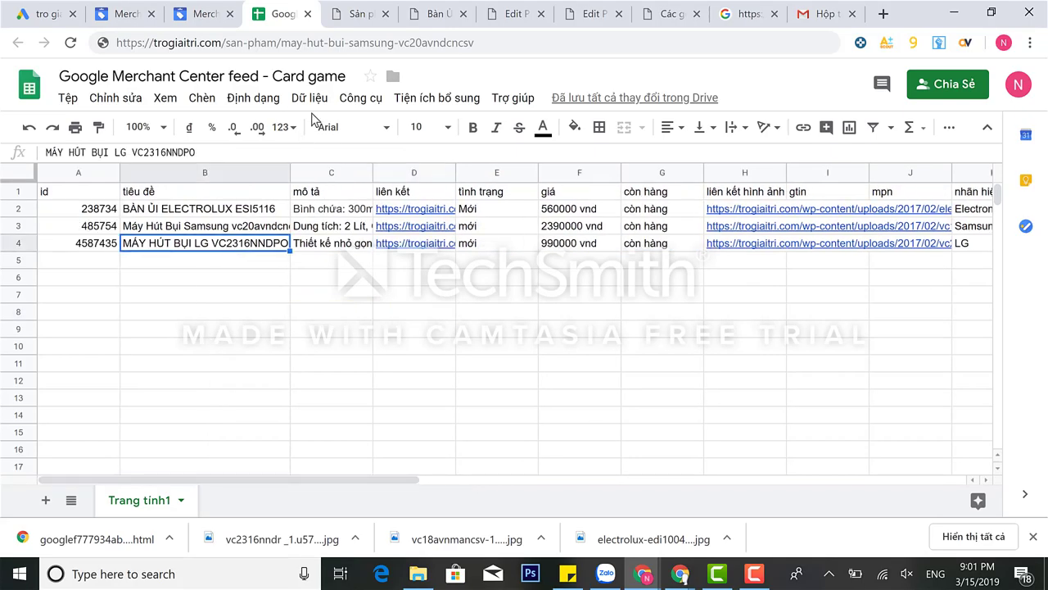
{"action": "left_click", "coordinate": [426, 9]}
{"action": "scroll", "coordinate": [393, 199], "scroll_direction": "up", "scroll_amount": 6}
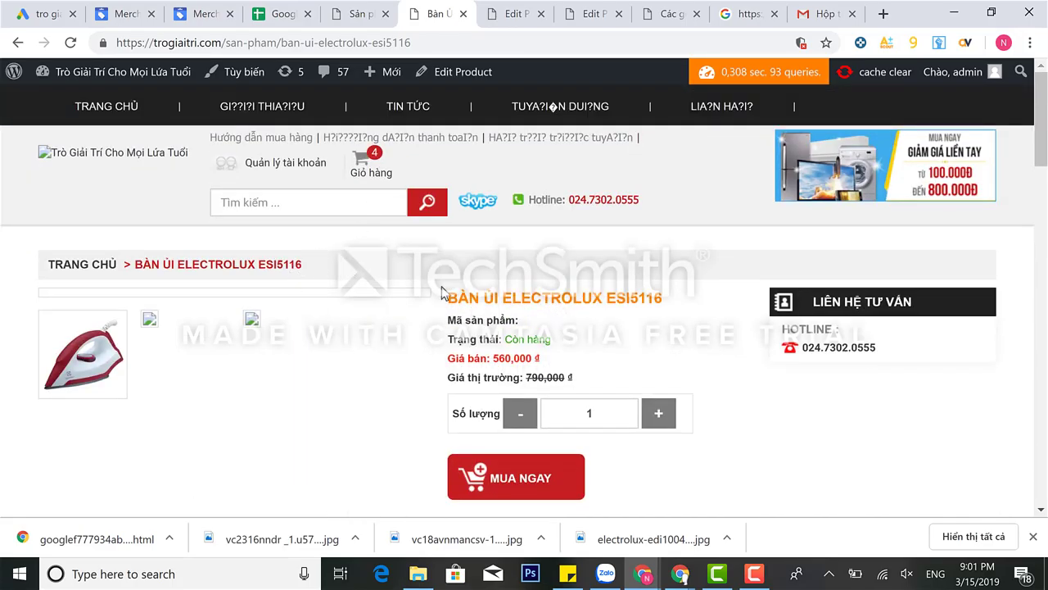
{"action": "left_click", "coordinate": [72, 43]}
{"action": "left_click", "coordinate": [452, 73]}
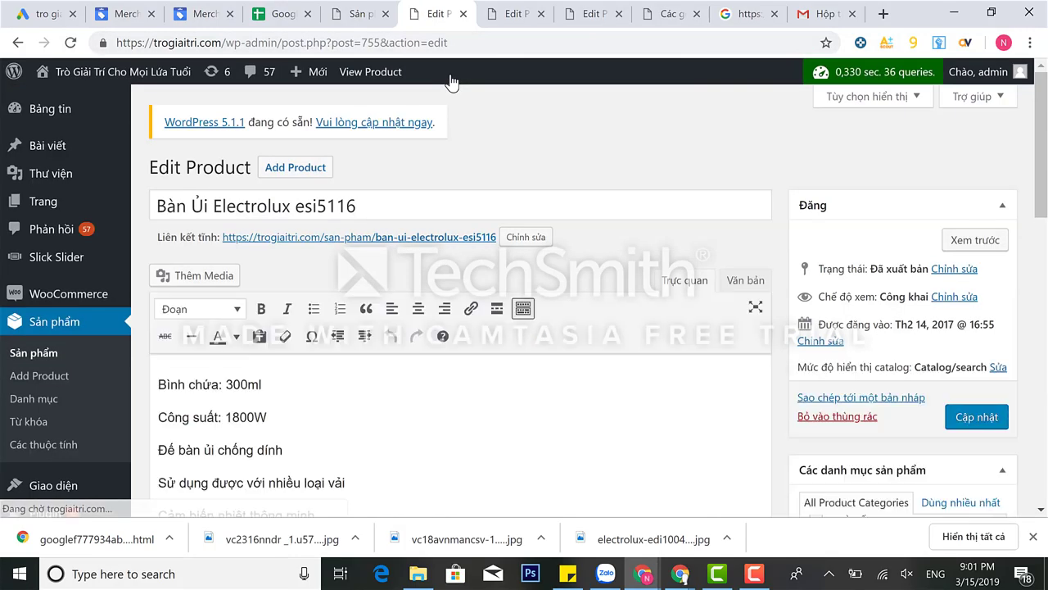
- Copy the product title "Bàn Ủi Electrolux esi5116" and replace the iron's title in the feed sheet with it
{"action": "left_click_drag", "start_coordinate": [390, 197], "coordinate": [135, 225]}
{"action": "key", "text": "ctrl+c"}
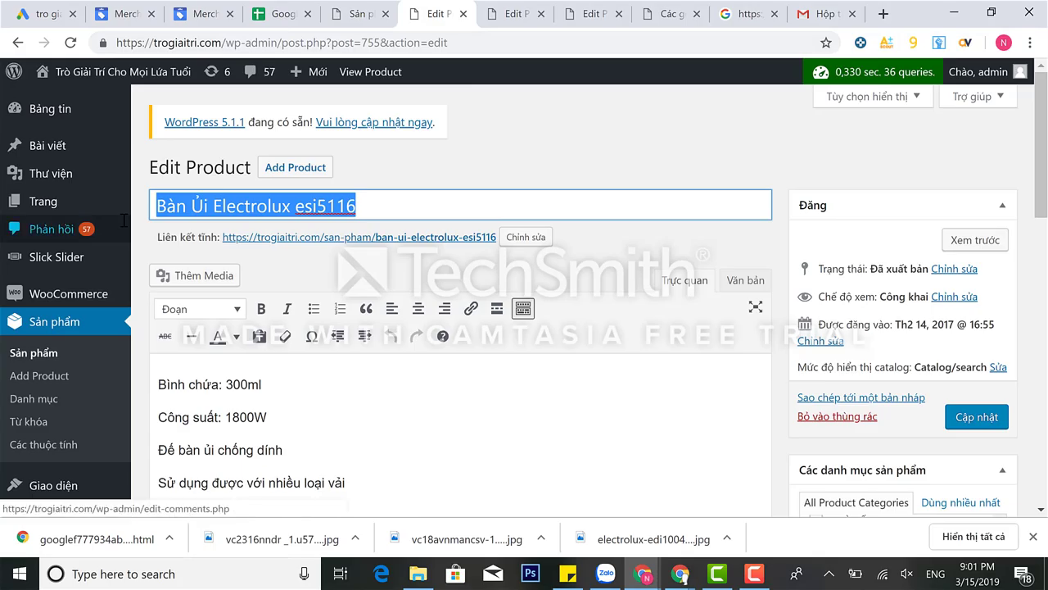
{"action": "left_click", "coordinate": [281, 14]}
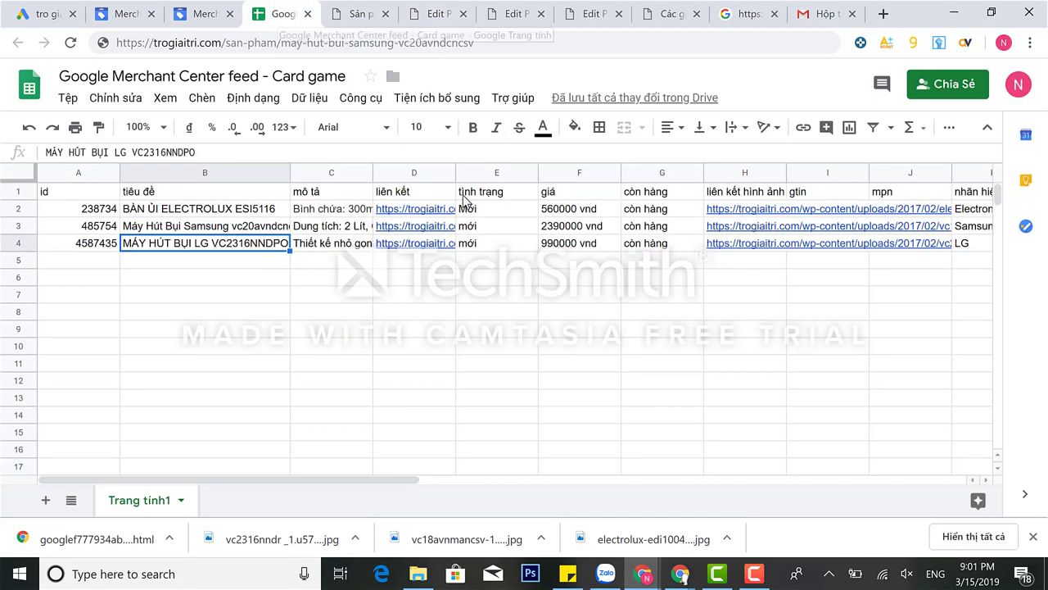
{"action": "left_click", "coordinate": [211, 213]}
{"action": "key", "text": "ctrl+v"}
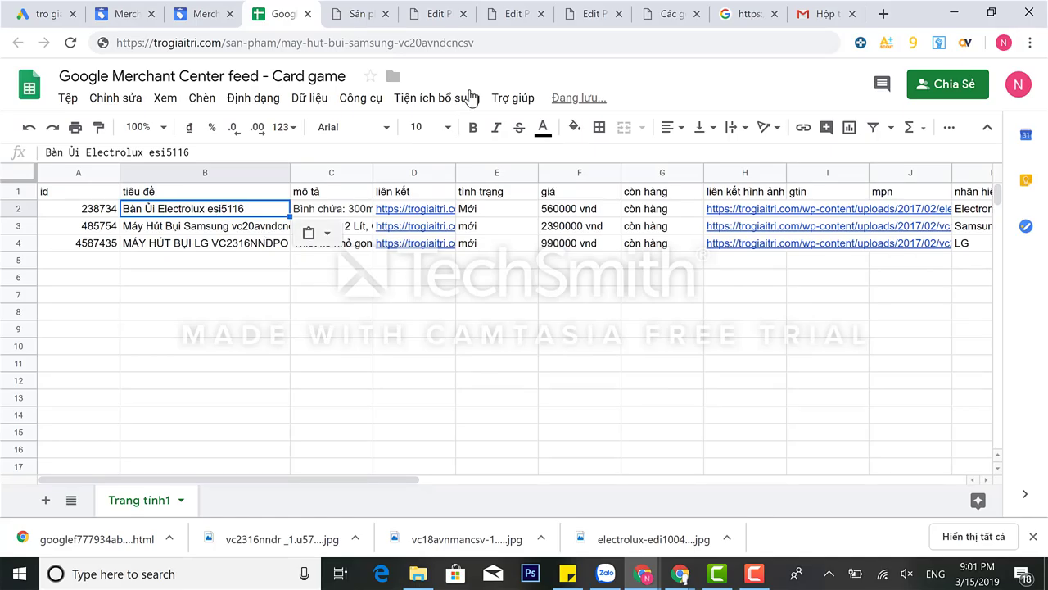
- In the LG vacuum's product title, change the uppercase words before the brand to "Máy Hút Bụi"
{"action": "left_click", "coordinate": [528, 14]}
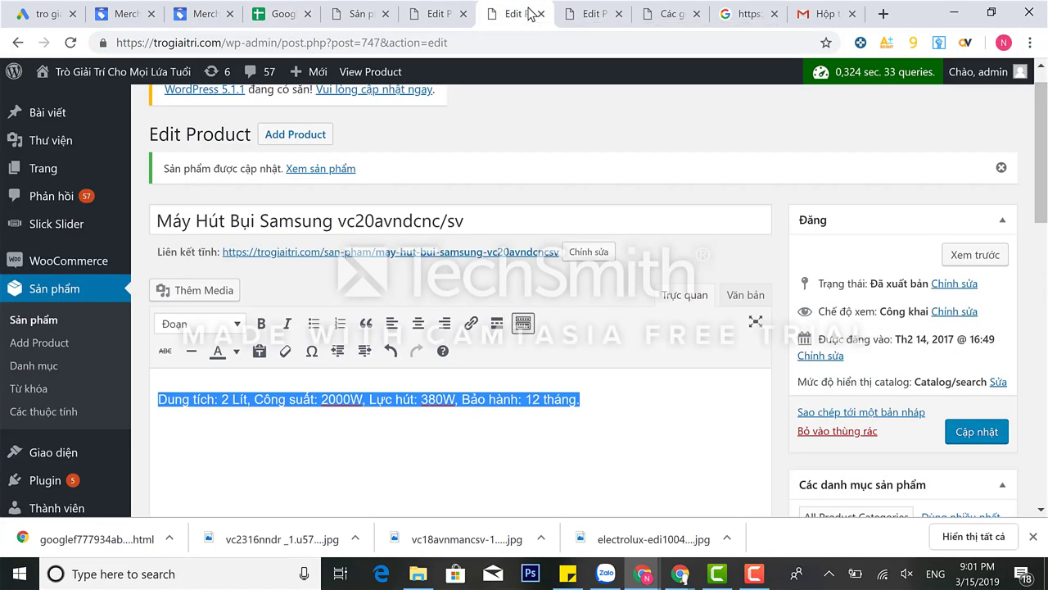
{"action": "left_click", "coordinate": [590, 13]}
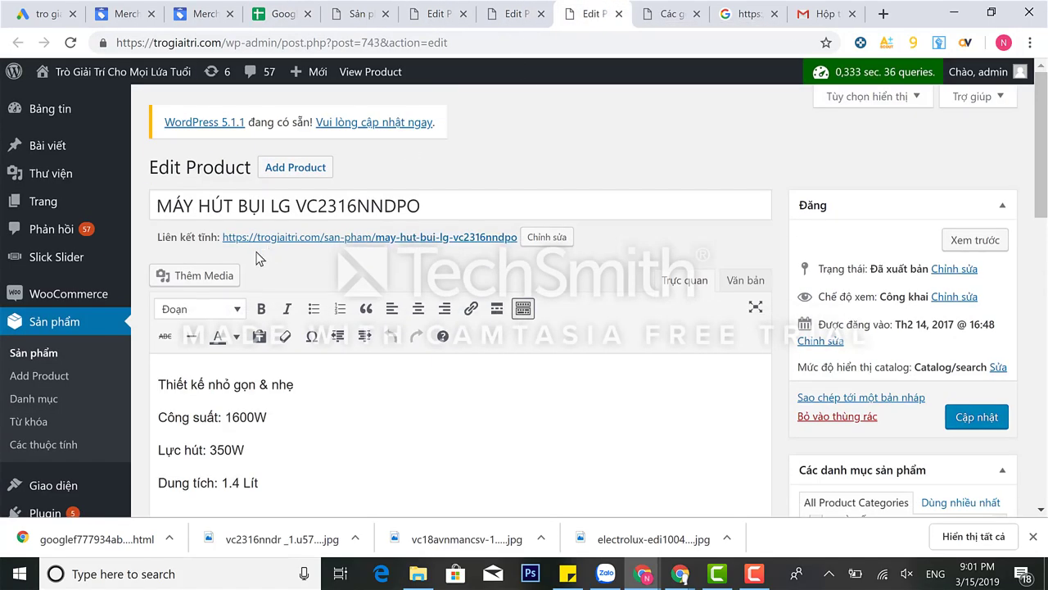
{"action": "left_click", "coordinate": [194, 207]}
{"action": "key", "text": "BackSpace"}
{"action": "key", "text": "BackSpace"}
{"action": "type", "text": "ay"}
{"action": "key", "text": "Right"}
{"action": "key", "text": "BackSpace"}
{"action": "key", "text": "BackSpace"}
{"action": "type", "text": "út"}
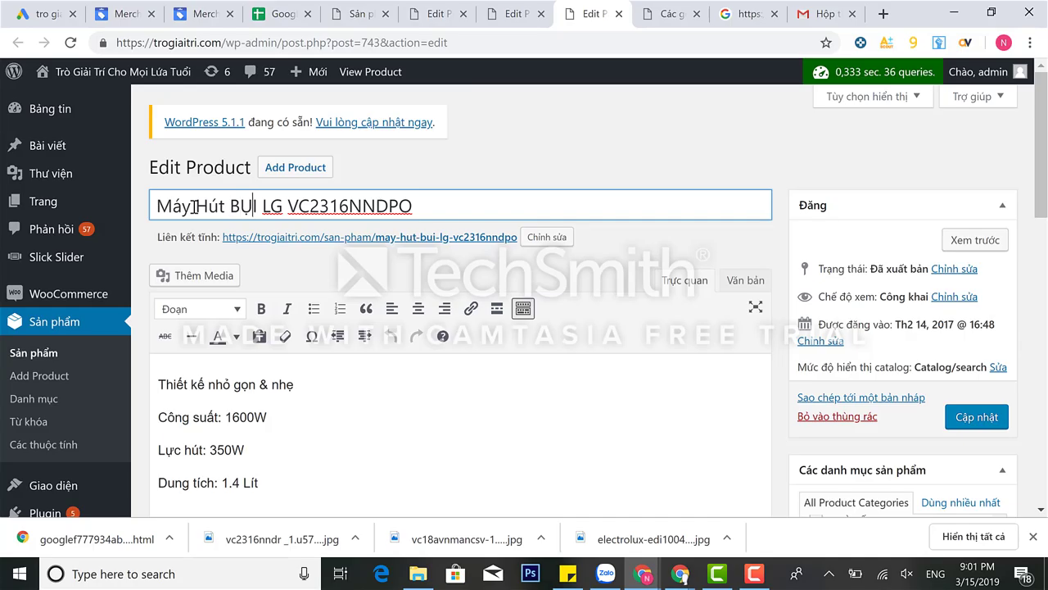
{"action": "key", "text": "BackSpace"}
{"action": "key", "text": "BackSpace"}
{"action": "type", "text": "ụi"}
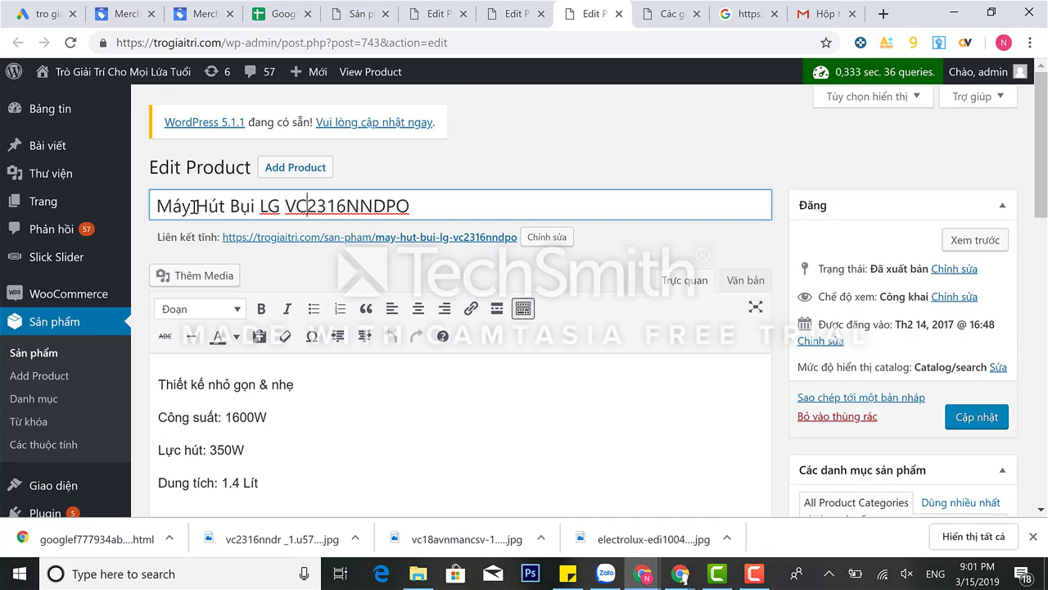
- Change the LG model code to lowercase so the title reads "Máy Hút Bụi LG vc2316nndpo"
{"action": "key", "text": "BackSpace"}
{"action": "key", "text": "BackSpace"}
{"action": "type", "text": "vc"}
{"action": "key", "text": "Right"}
{"action": "key", "text": "Right"}
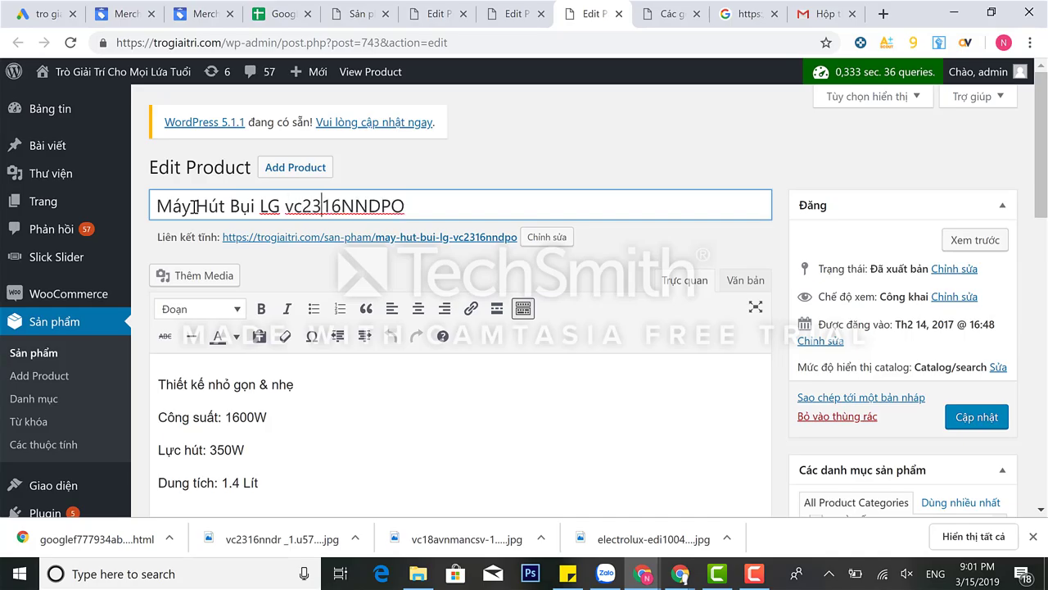
{"action": "key", "text": "BackSpace"}
{"action": "key", "text": "BackSpace"}
{"action": "key", "text": "BackSpace"}
{"action": "type", "text": "nnd"}
{"action": "key", "text": "Right"}
{"action": "key", "text": "BackSpace"}
- Copy the complete LG vacuum title and update the product
{"action": "key", "text": "ctrl+a"}
{"action": "key", "text": "ctrl+c"}
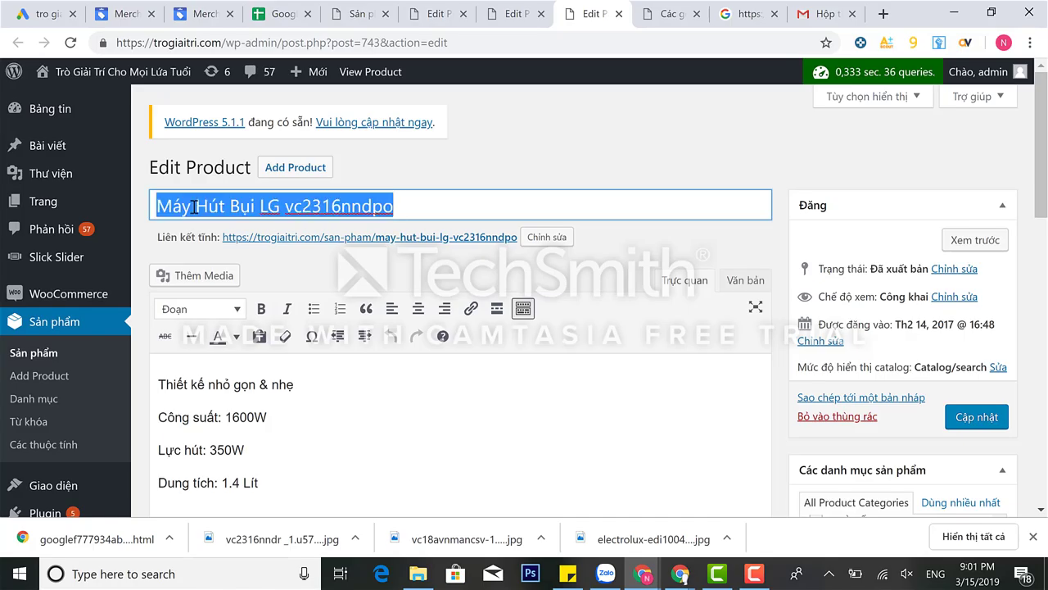
{"action": "scroll", "coordinate": [847, 368], "scroll_direction": "down", "scroll_amount": 1}
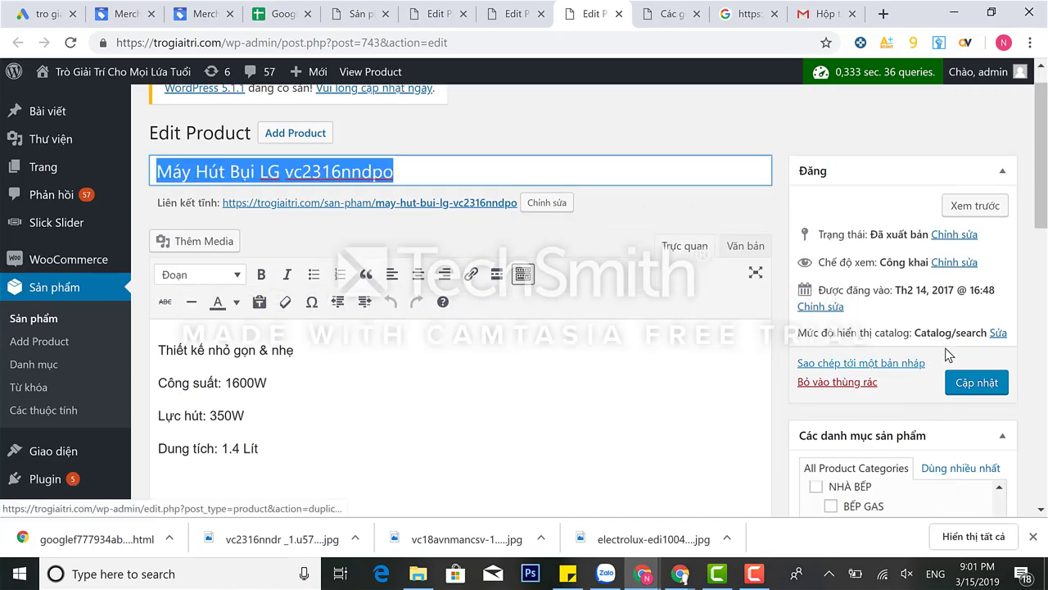
{"action": "left_click", "coordinate": [977, 384]}
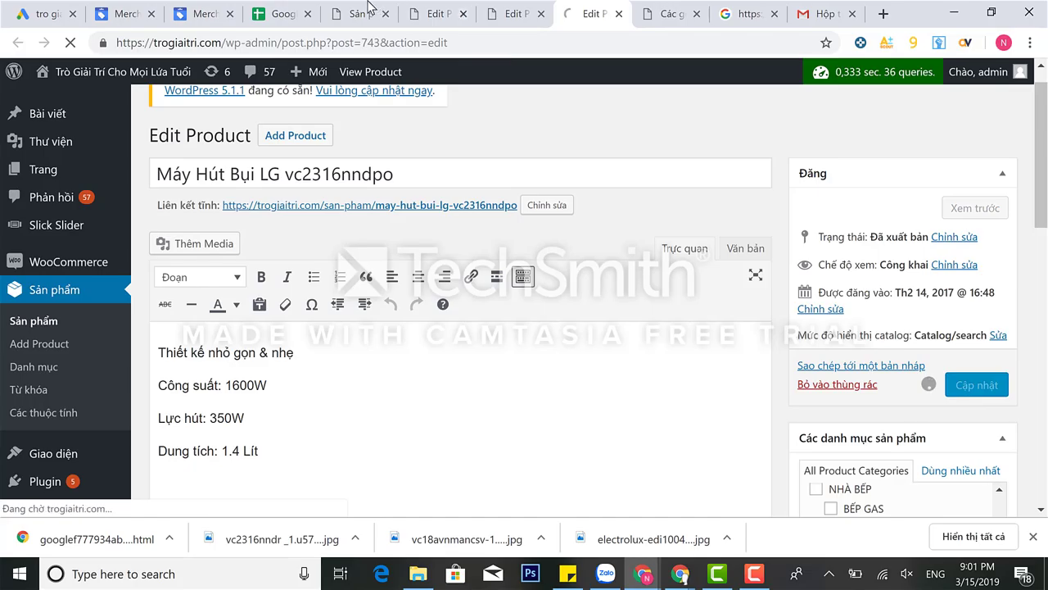
- In the feed sheet, replace the LG row's title with the copied "Máy Hút Bụi LG vc2316nndpo"
{"action": "left_click", "coordinate": [279, 14]}
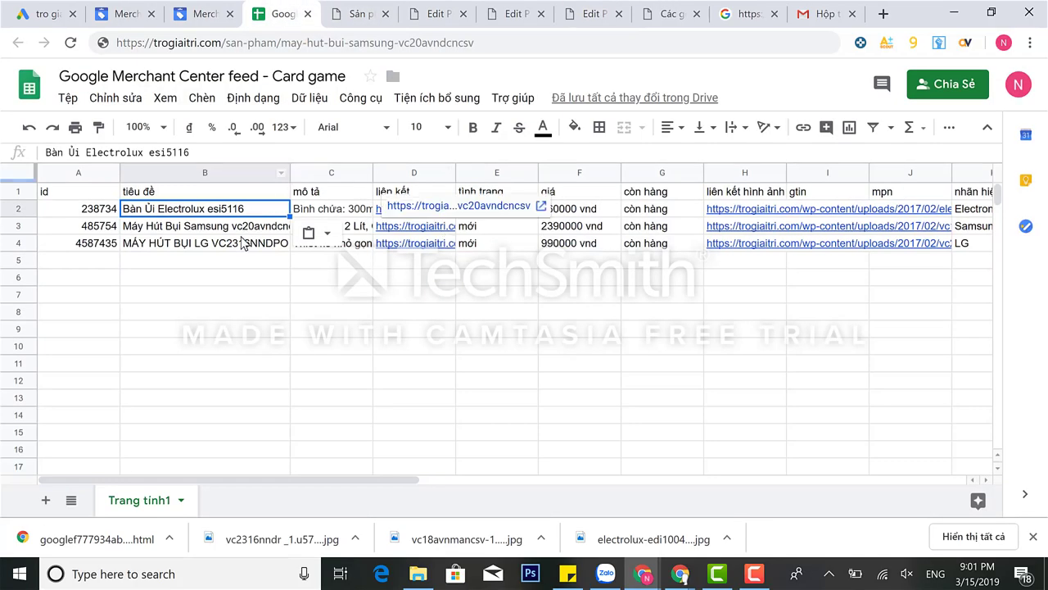
{"action": "left_click", "coordinate": [242, 248]}
{"action": "key", "text": "ctrl+v"}
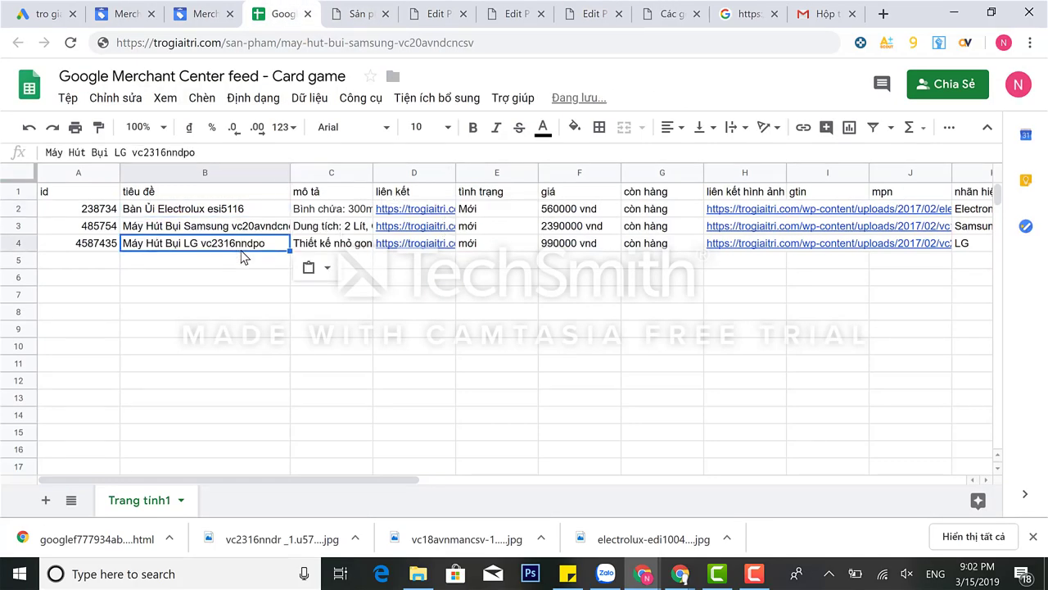
{"action": "left_click", "coordinate": [429, 337]}
{"action": "scroll", "coordinate": [811, 314], "scroll_direction": "right", "scroll_amount": 5}
{"action": "scroll", "coordinate": [811, 313], "scroll_direction": "left", "scroll_amount": 5}
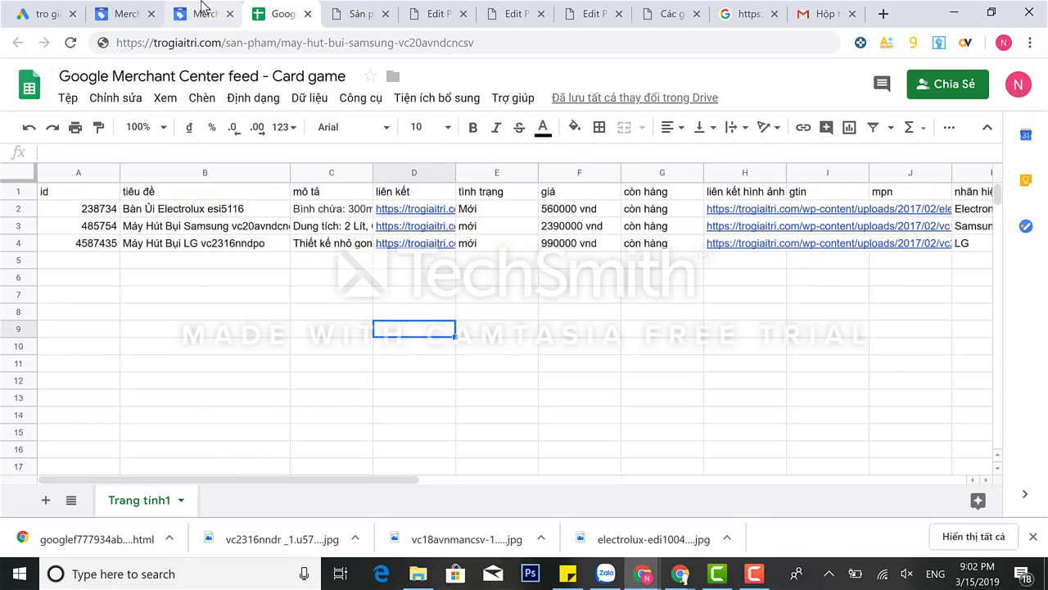
- Open the Card game feed in Merchant Center's product data sources and fetch it immediately
{"action": "left_click", "coordinate": [200, 14]}
{"action": "left_click", "coordinate": [231, 215]}
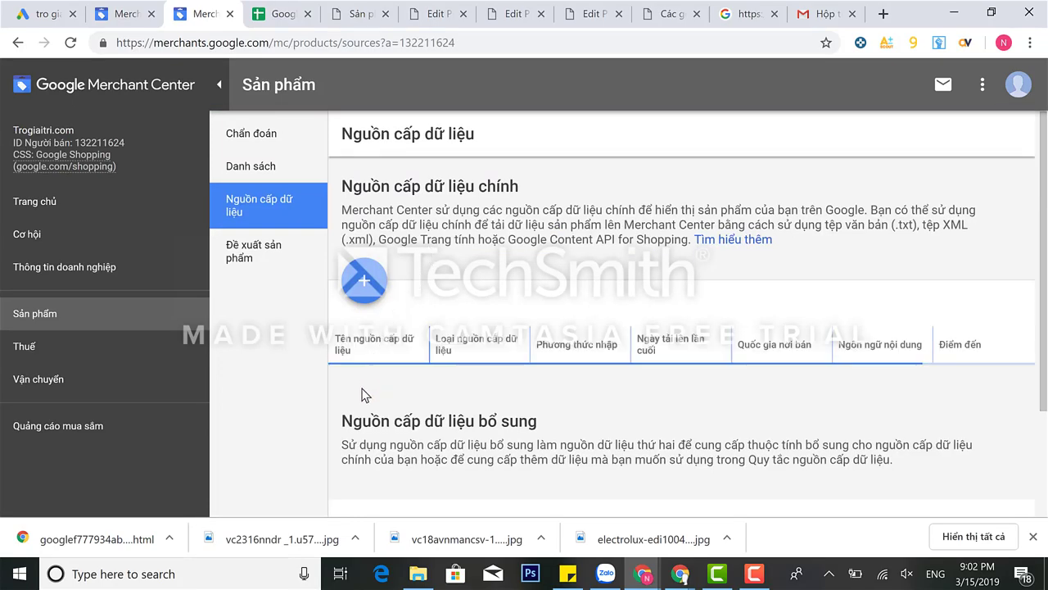
{"action": "left_click", "coordinate": [360, 376]}
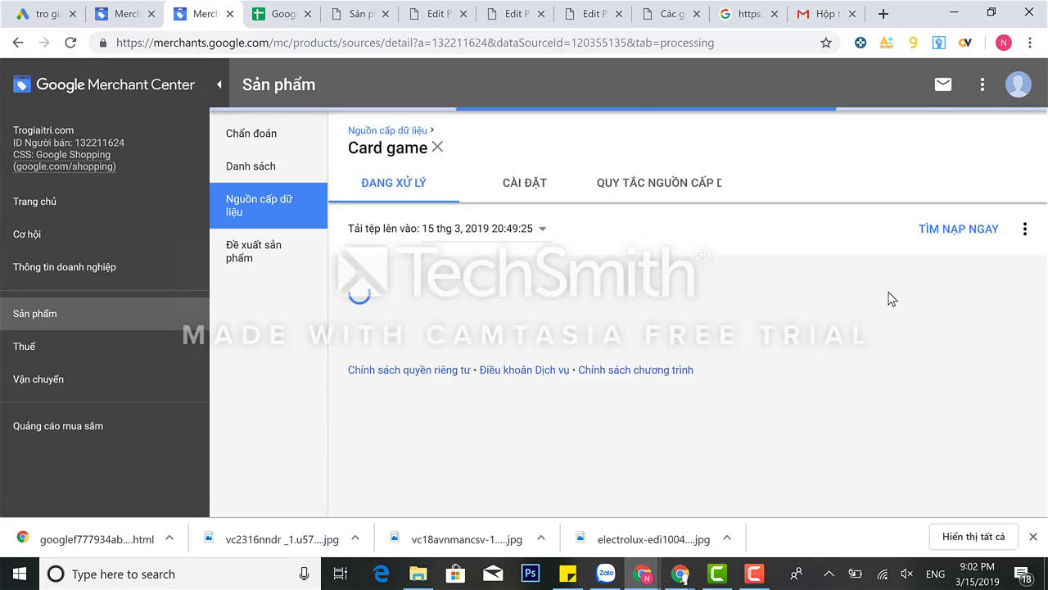
{"action": "left_click", "coordinate": [957, 231]}
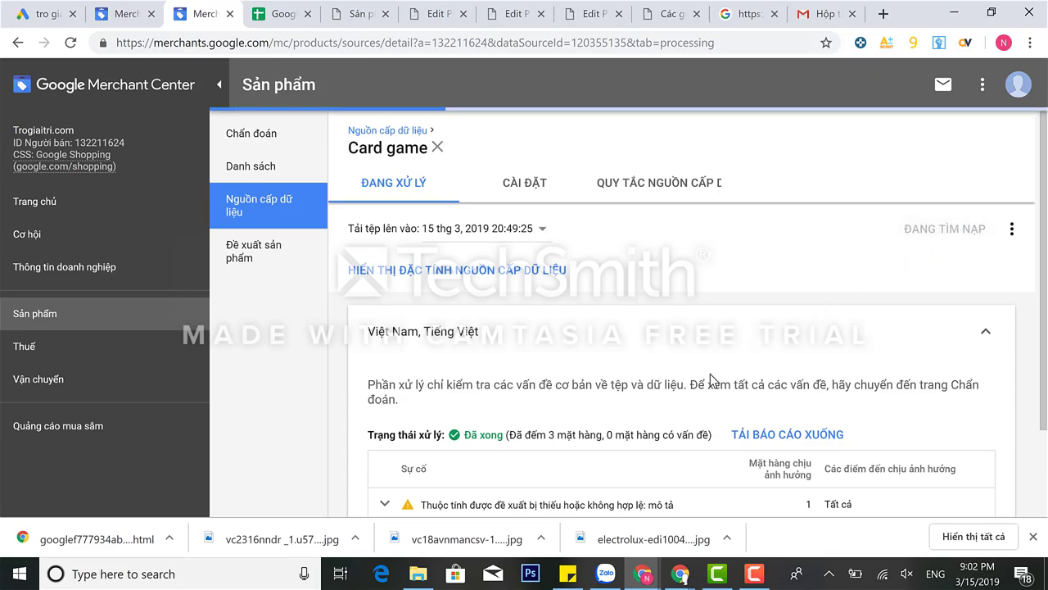
- Close the Merchant Center account-linking page and review the Card game feed's processing issues
{"action": "left_click", "coordinate": [48, 15]}
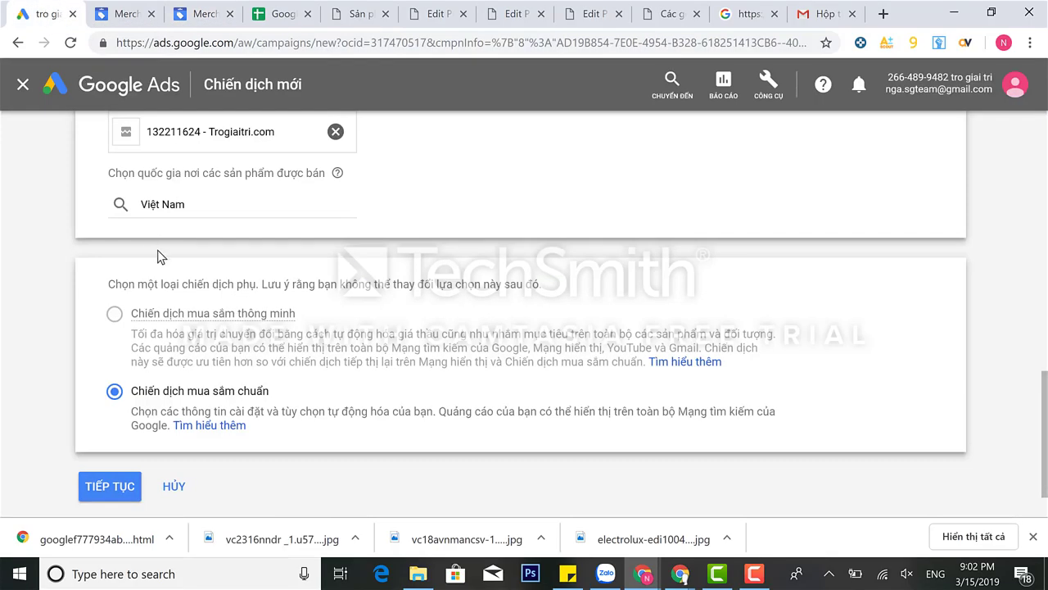
{"action": "left_click", "coordinate": [127, 20]}
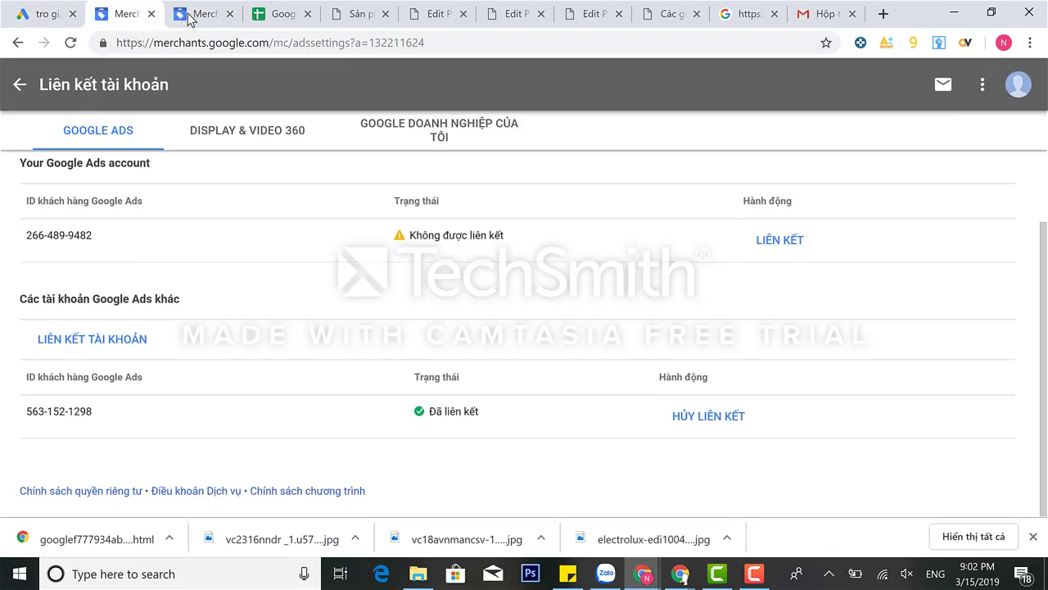
{"action": "left_click", "coordinate": [151, 14]}
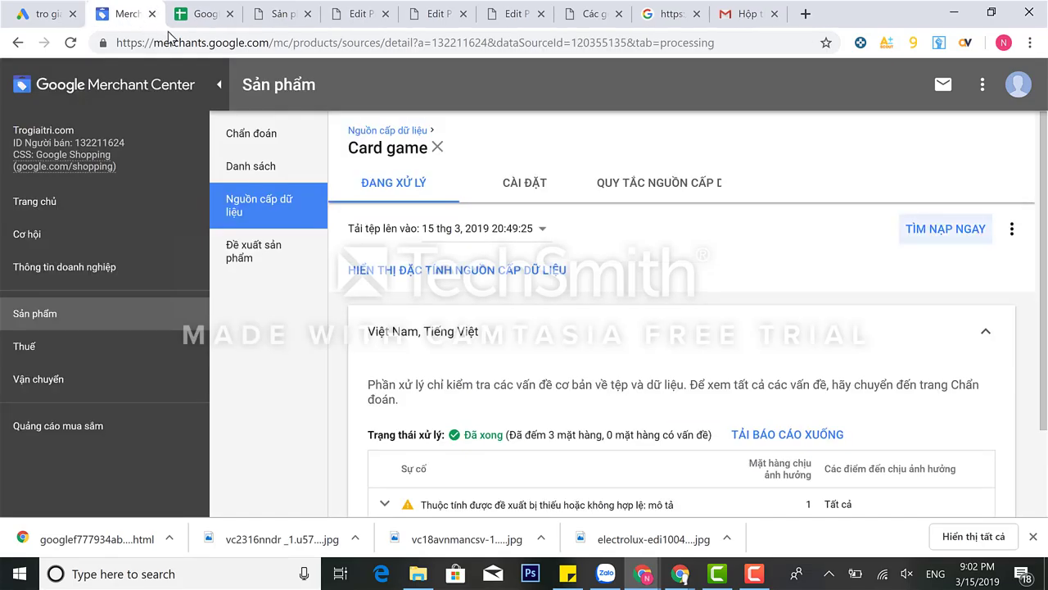
{"action": "scroll", "coordinate": [404, 361], "scroll_direction": "down", "scroll_amount": 2}
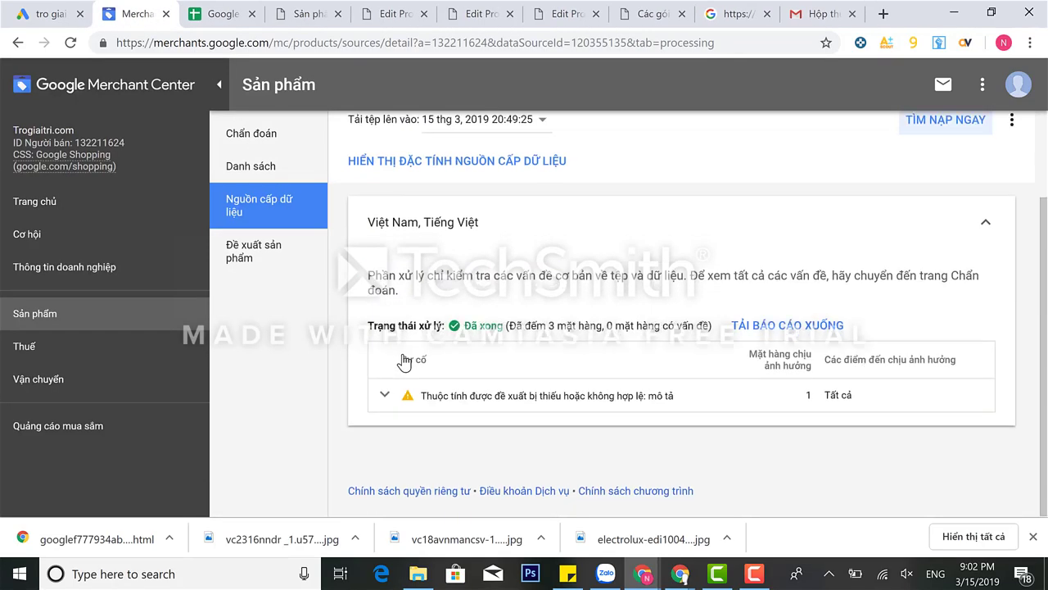
- Examine which item is affected by the missing description warning in the Card game feed
{"action": "left_click", "coordinate": [384, 395]}
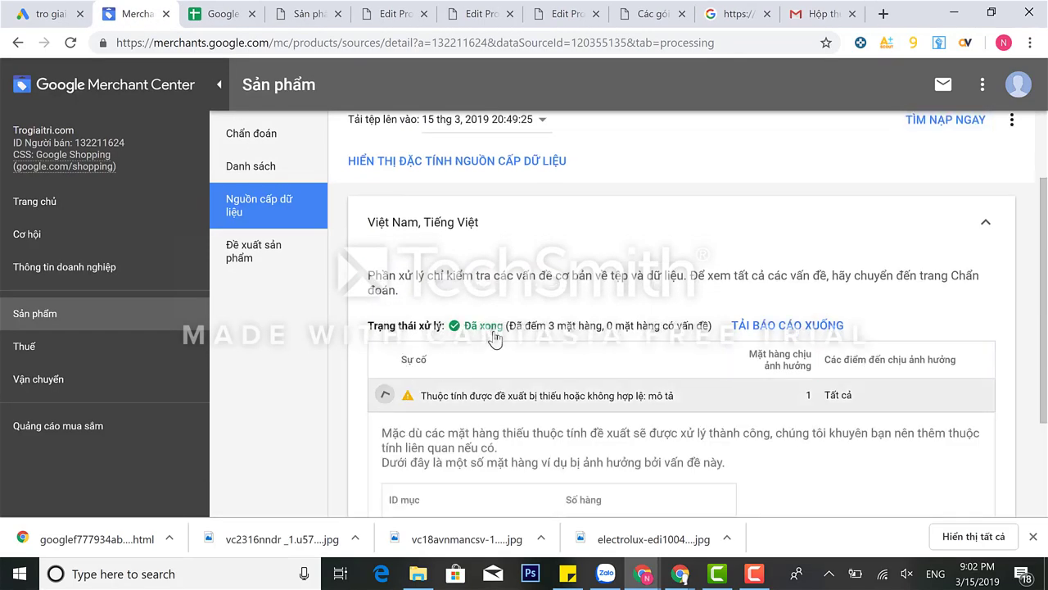
{"action": "scroll", "coordinate": [498, 335], "scroll_direction": "down", "scroll_amount": 1}
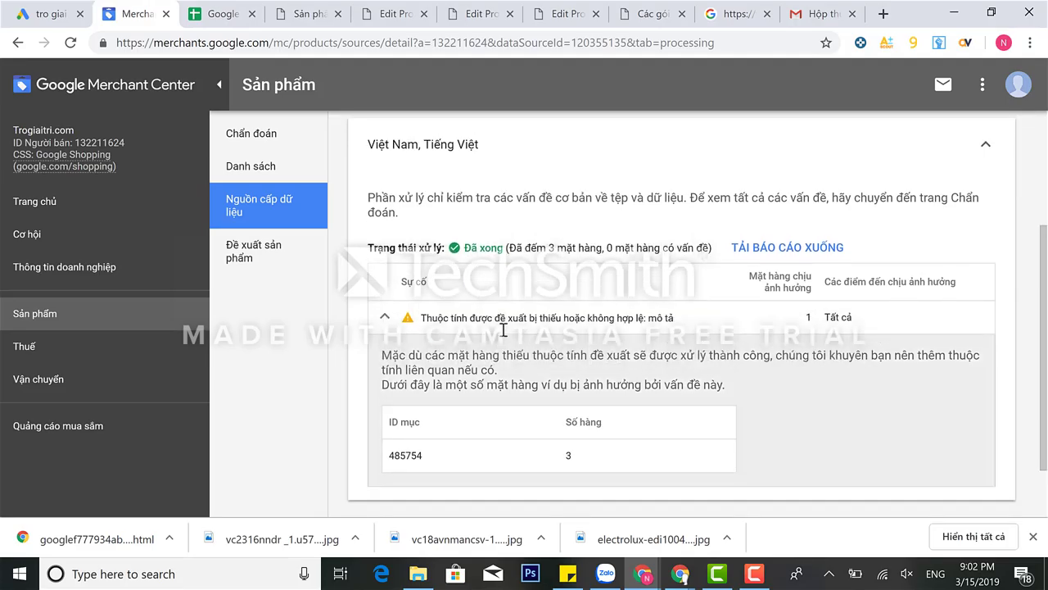
{"action": "scroll", "coordinate": [503, 329], "scroll_direction": "up", "scroll_amount": 3}
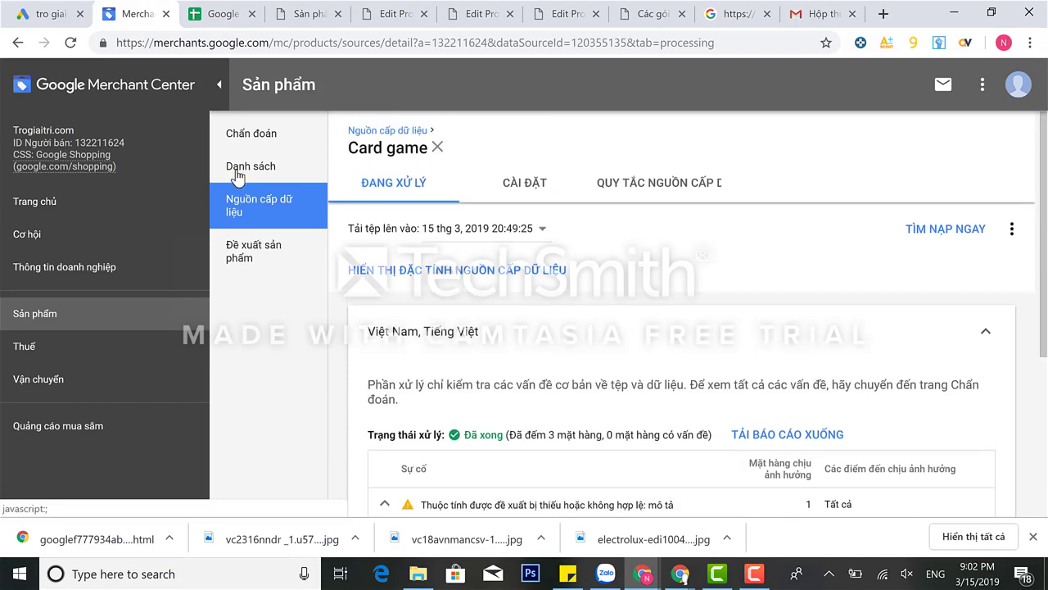
- Check the Merchant Center product list and examine the item issues listed in Diagnostics
{"action": "left_click", "coordinate": [238, 168]}
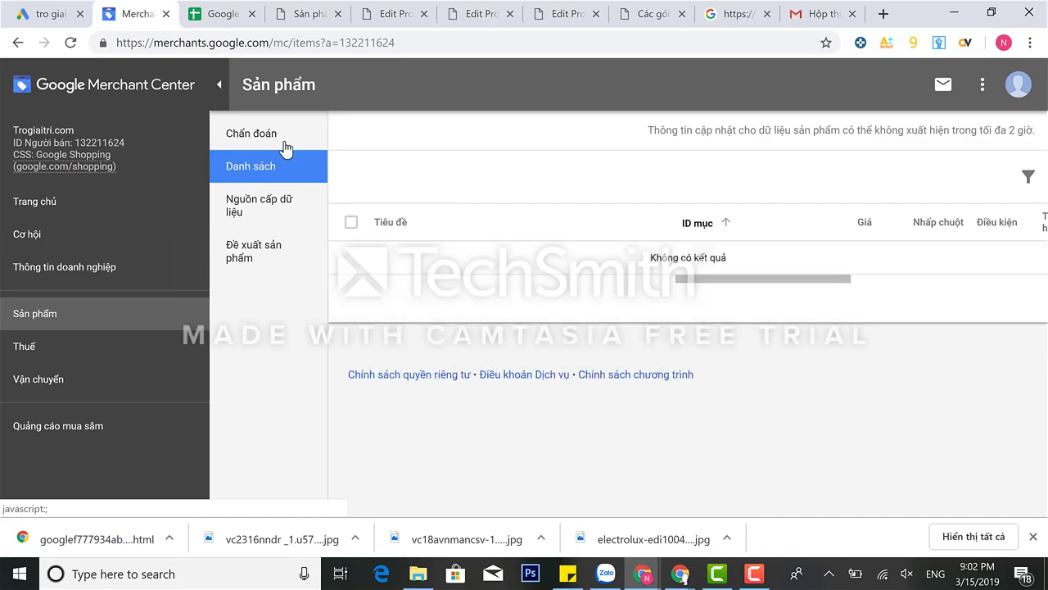
{"action": "left_click", "coordinate": [277, 144]}
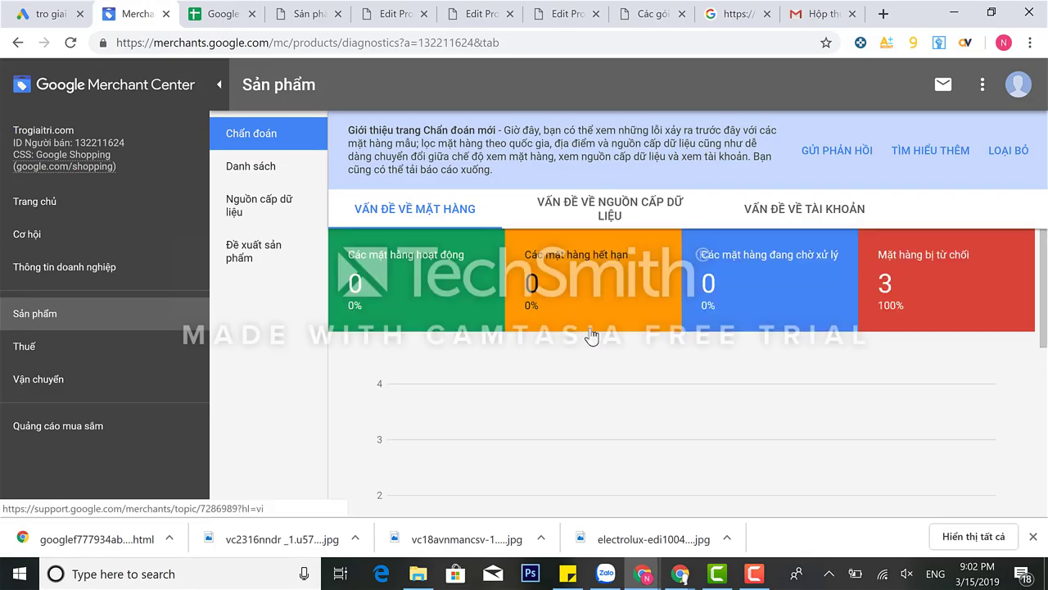
{"action": "mouse_move", "coordinate": [606, 291]}
{"action": "scroll", "coordinate": [606, 291], "scroll_direction": "down", "scroll_amount": 3}
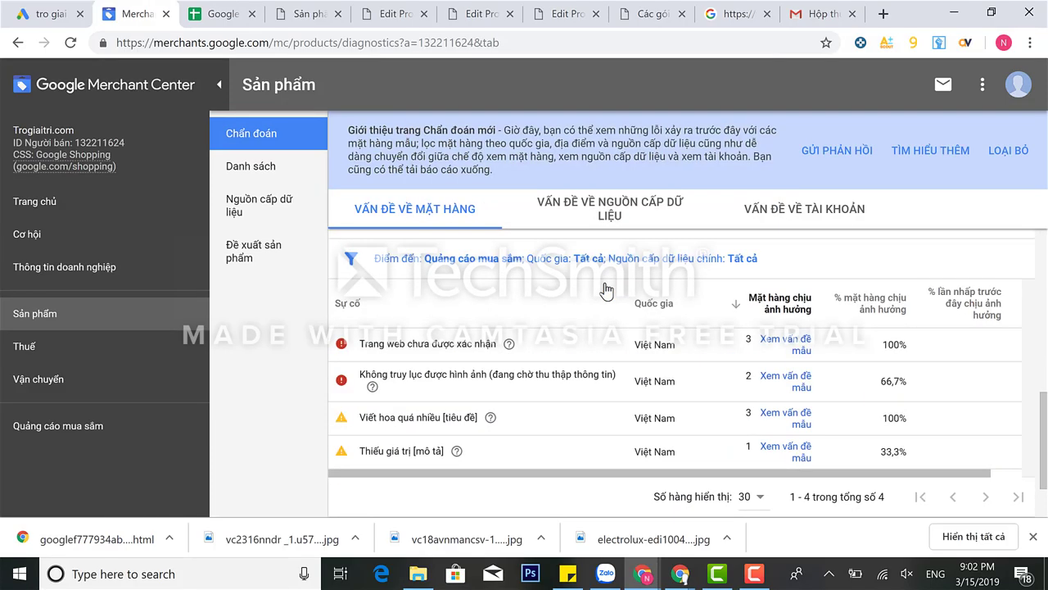
{"action": "scroll", "coordinate": [606, 291], "scroll_direction": "down", "scroll_amount": 5}
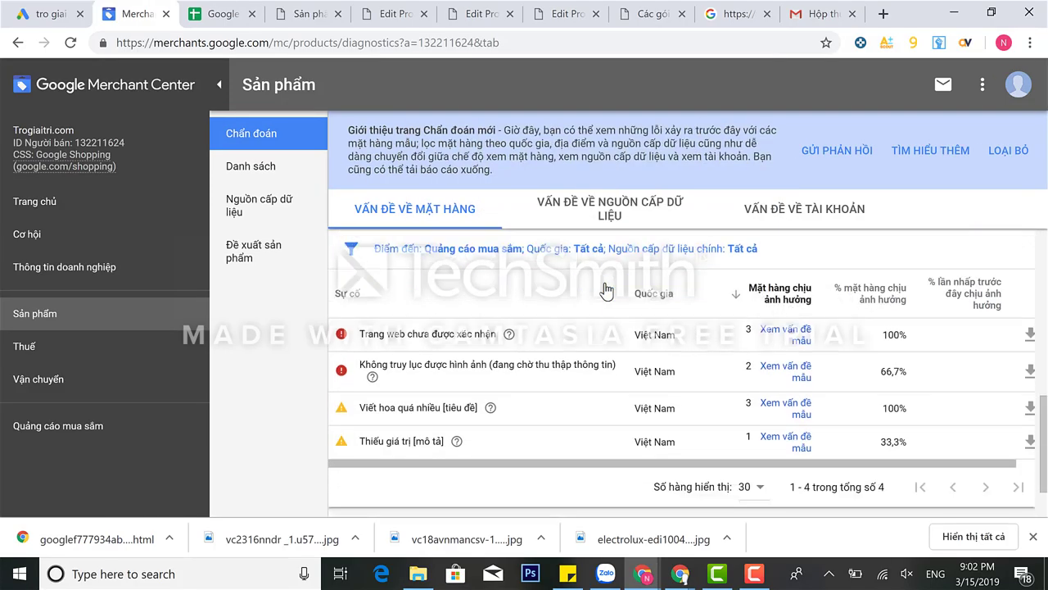
{"action": "scroll", "coordinate": [606, 291], "scroll_direction": "up", "scroll_amount": 1}
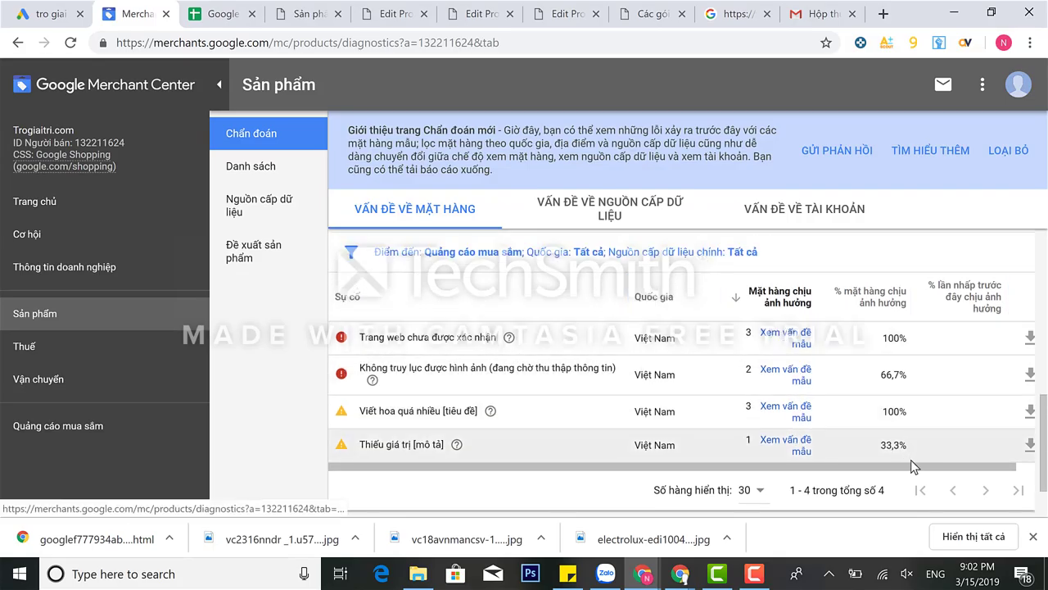
{"action": "left_click_drag", "start_coordinate": [986, 472], "coordinate": [994, 471]}
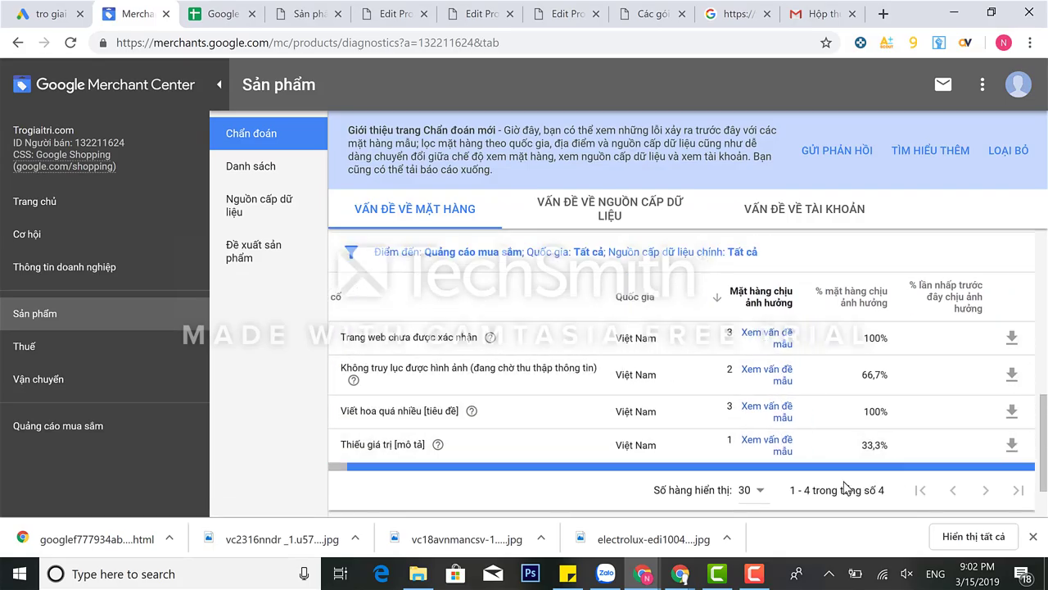
{"action": "scroll", "coordinate": [856, 486], "scroll_direction": "left", "scroll_amount": 1}
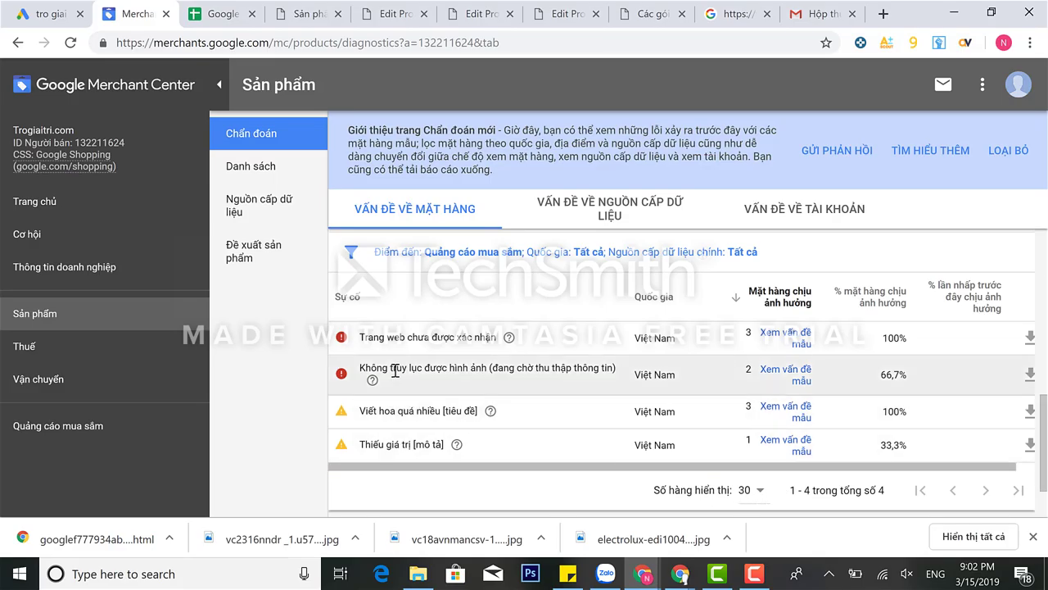
- View the sample items for the image retrieval issue and open the LG VC2316NNDPO vacuum's details
{"action": "left_click_drag", "start_coordinate": [395, 369], "coordinate": [525, 395]}
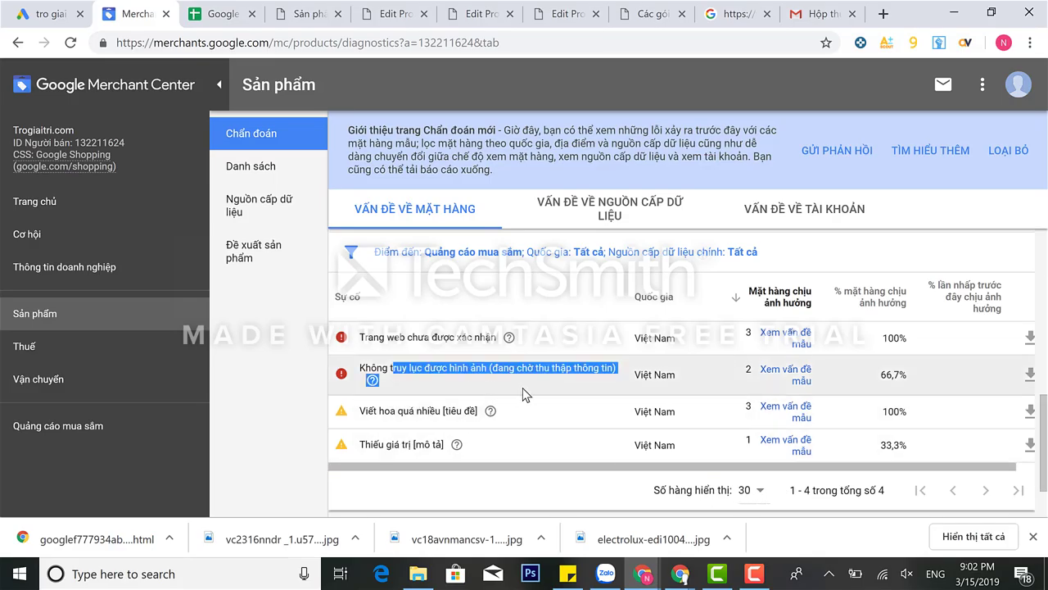
{"action": "left_click", "coordinate": [786, 375]}
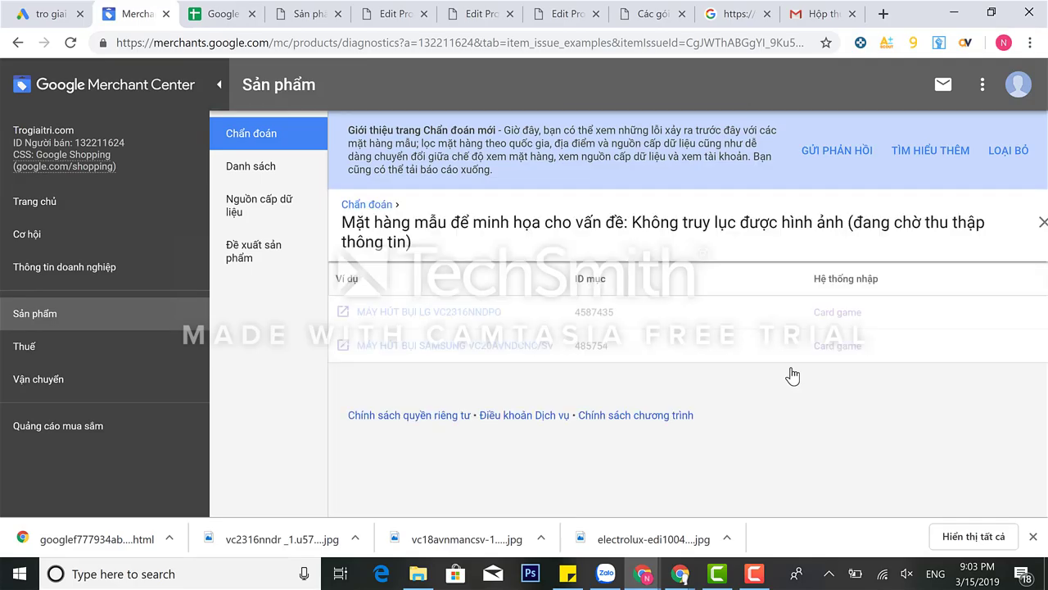
{"action": "left_click", "coordinate": [457, 315]}
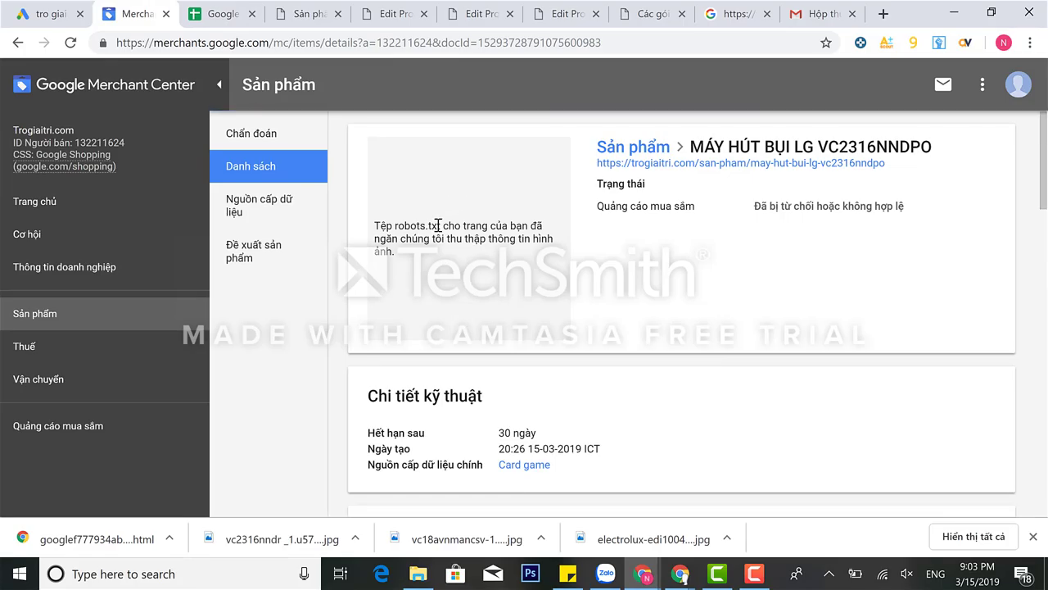
- Switch to the WordPress admin of Trogiaitri.com and open the theme file editor
{"action": "left_click", "coordinate": [565, 13]}
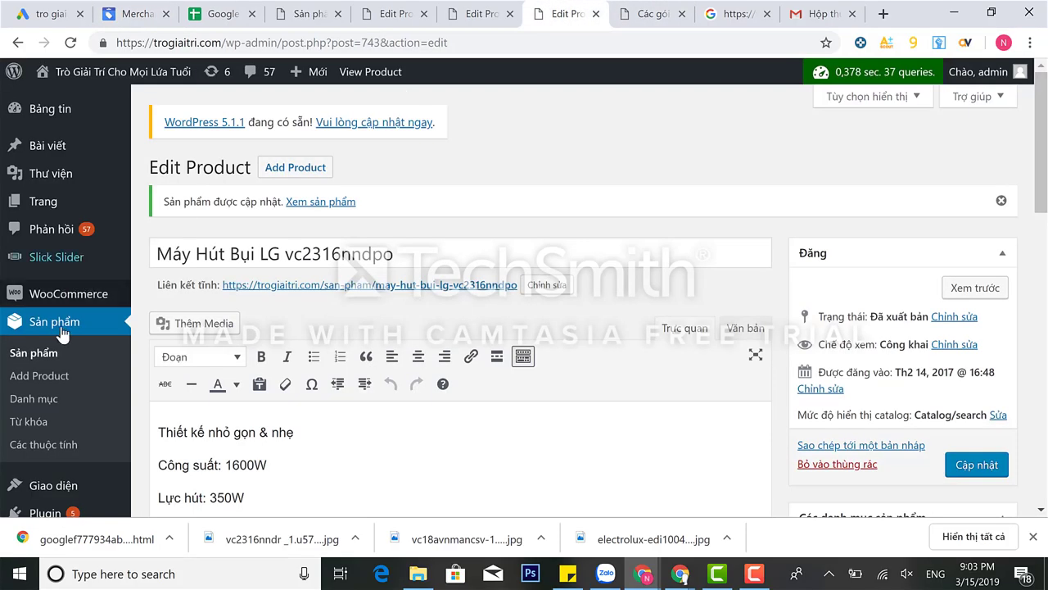
{"action": "scroll", "coordinate": [75, 402], "scroll_direction": "down", "scroll_amount": 3}
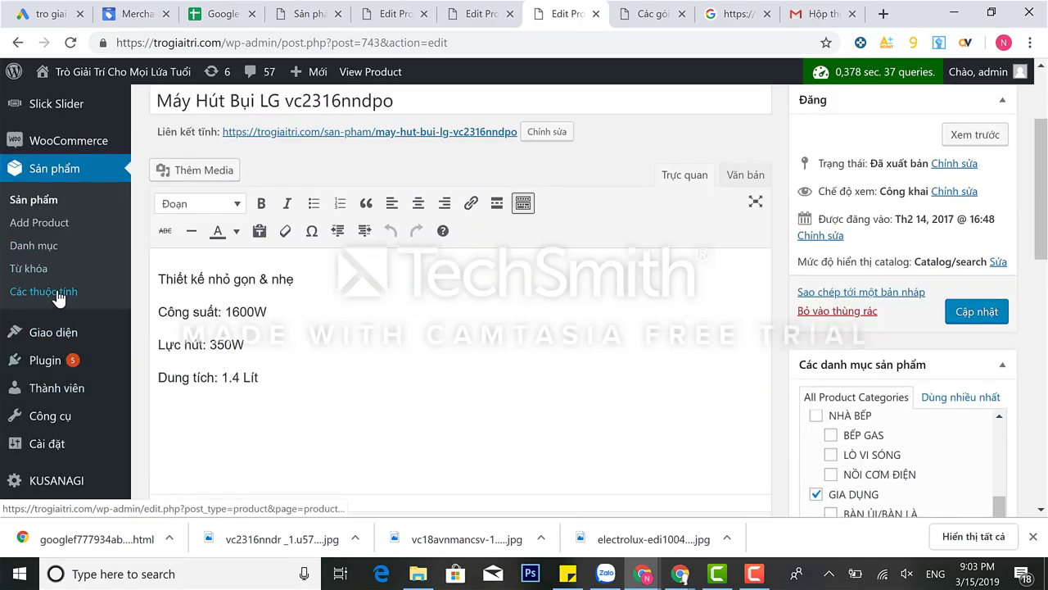
{"action": "mouse_move", "coordinate": [82, 334]}
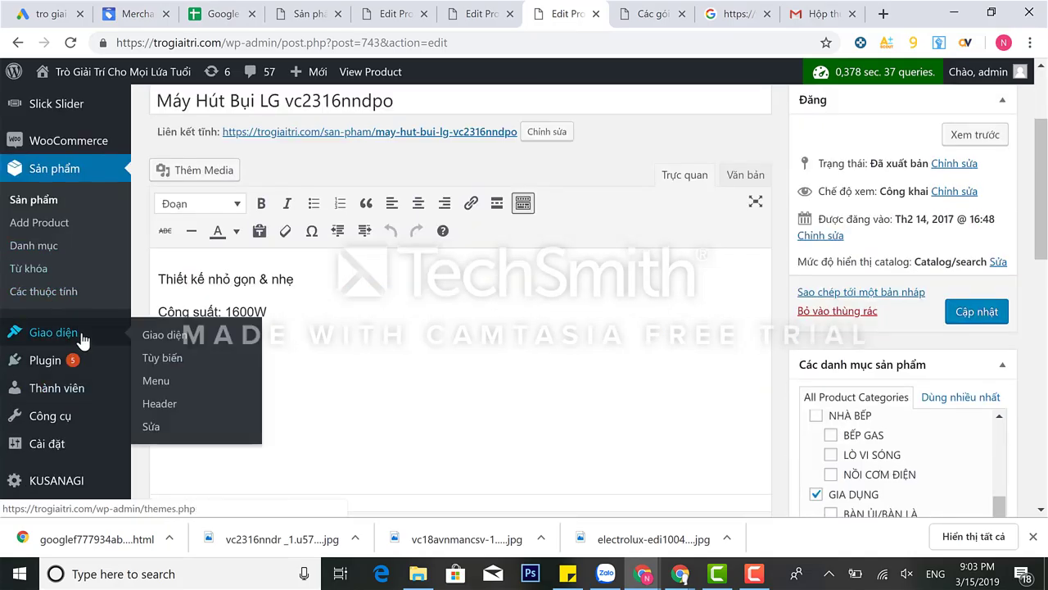
{"action": "left_click", "coordinate": [155, 427]}
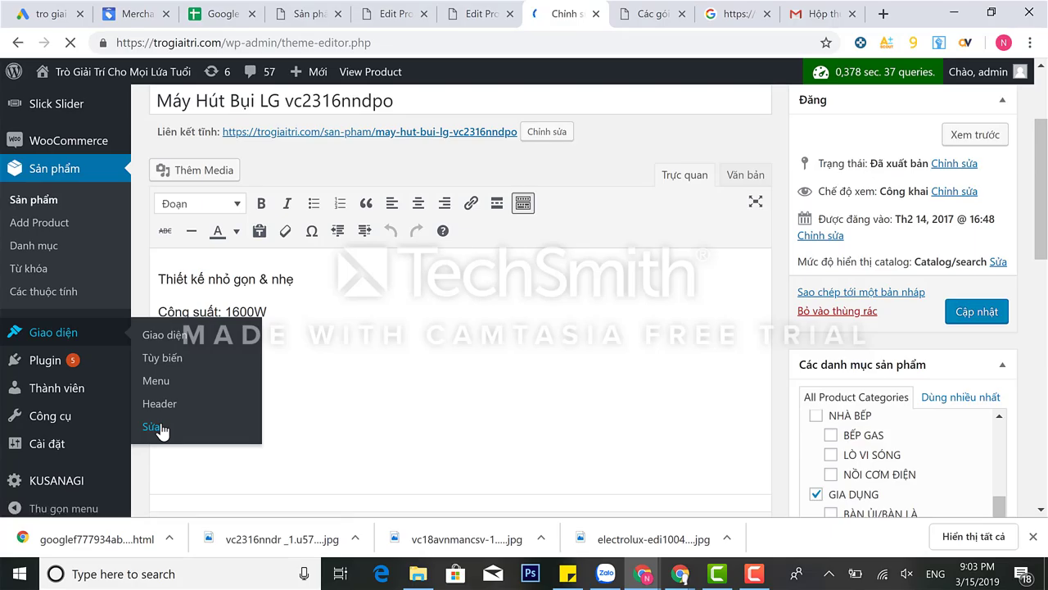
- Look through the TENTEN.vn theme files for a robots file, opening huong dan.txt to check its contents
{"action": "scroll", "coordinate": [653, 318], "scroll_direction": "down", "scroll_amount": 7}
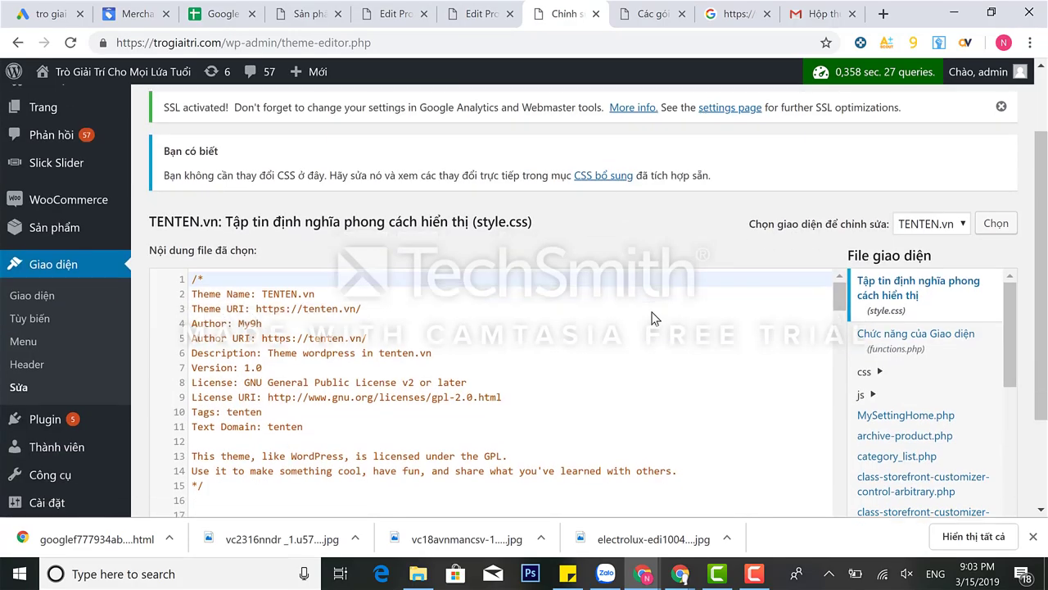
{"action": "scroll", "coordinate": [873, 403], "scroll_direction": "down", "scroll_amount": 8}
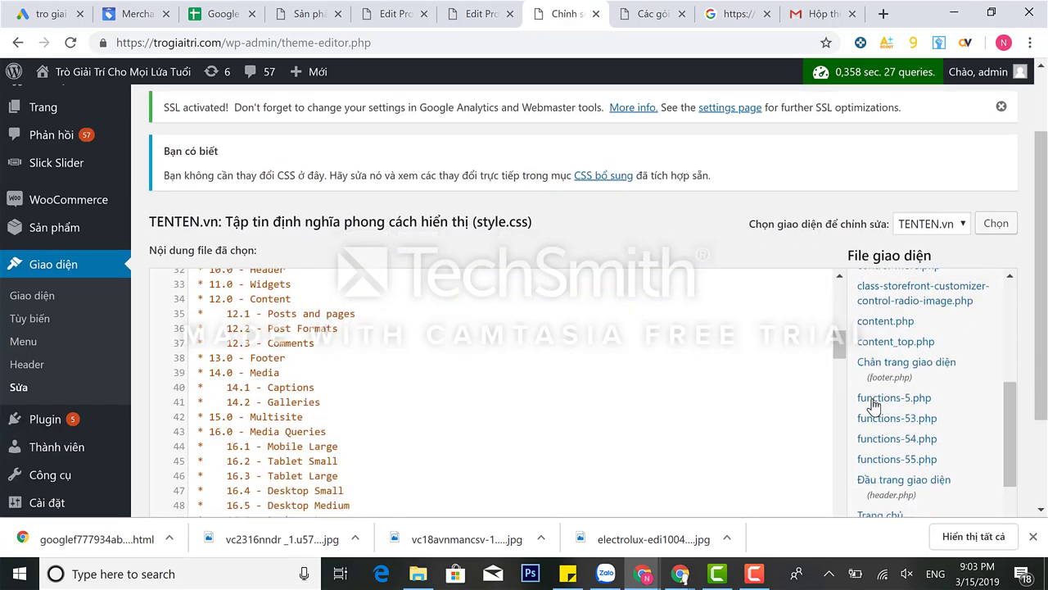
{"action": "scroll", "coordinate": [874, 405], "scroll_direction": "down", "scroll_amount": 2}
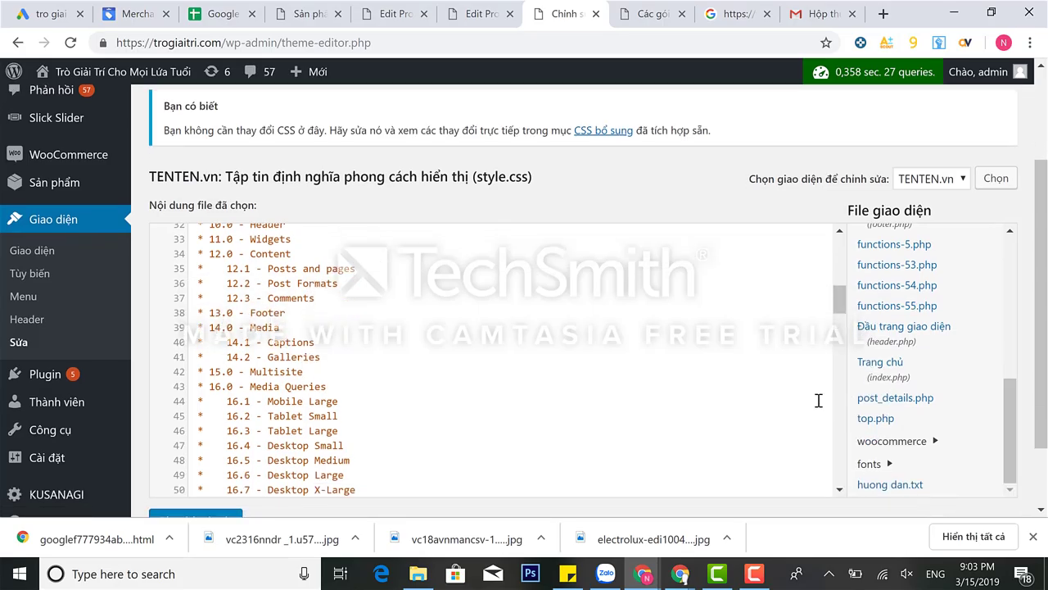
{"action": "left_click", "coordinate": [899, 483]}
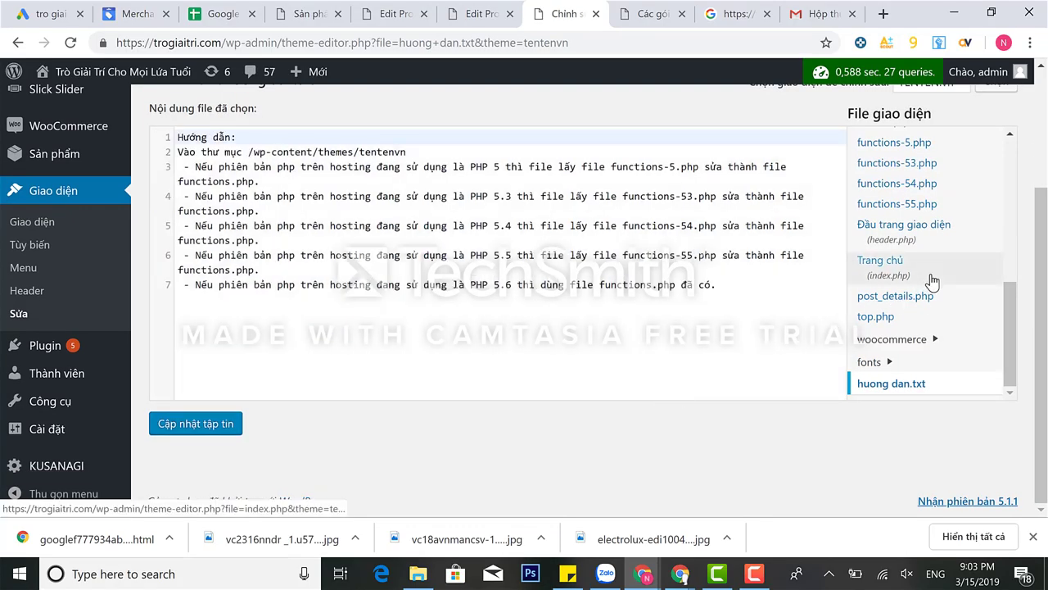
{"action": "scroll", "coordinate": [933, 352], "scroll_direction": "up", "scroll_amount": 1}
{"action": "scroll", "coordinate": [934, 353], "scroll_direction": "up", "scroll_amount": 1}
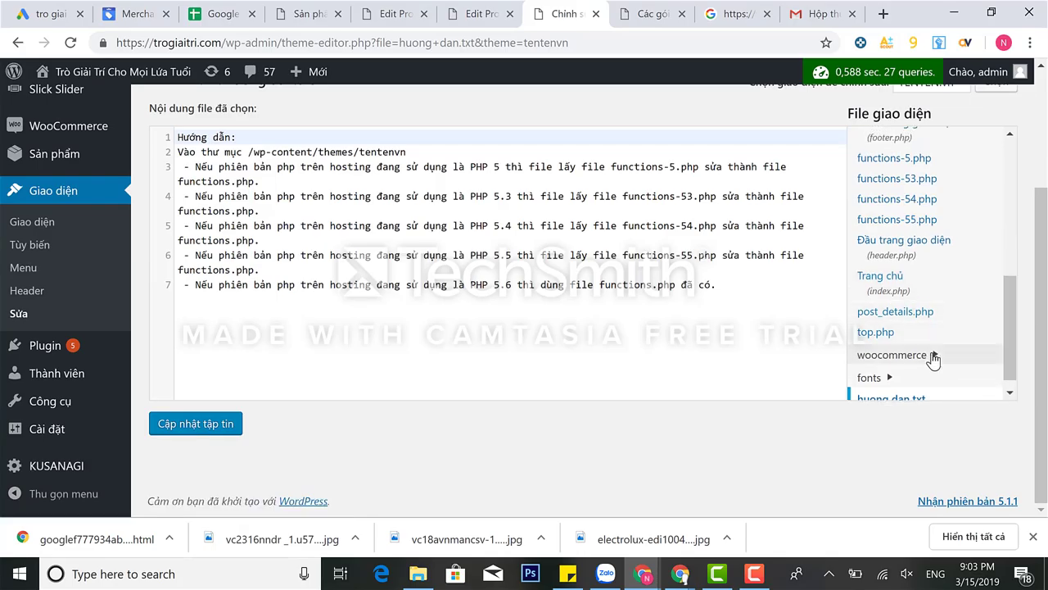
{"action": "scroll", "coordinate": [955, 276], "scroll_direction": "up", "scroll_amount": 5}
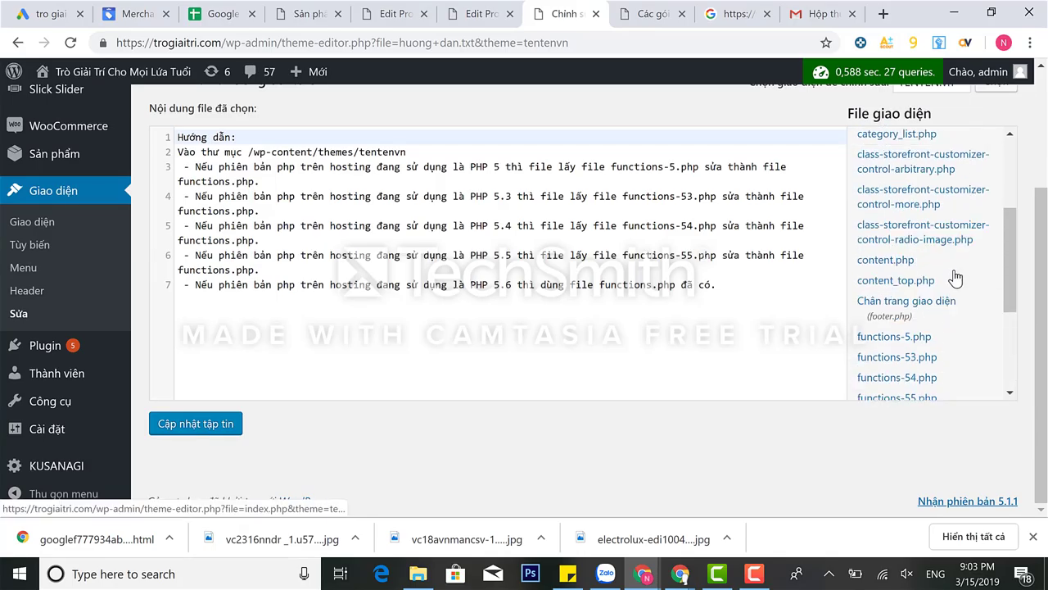
{"action": "scroll", "coordinate": [955, 277], "scroll_direction": "up", "scroll_amount": 3}
{"action": "scroll", "coordinate": [614, 249], "scroll_direction": "down", "scroll_amount": 3}
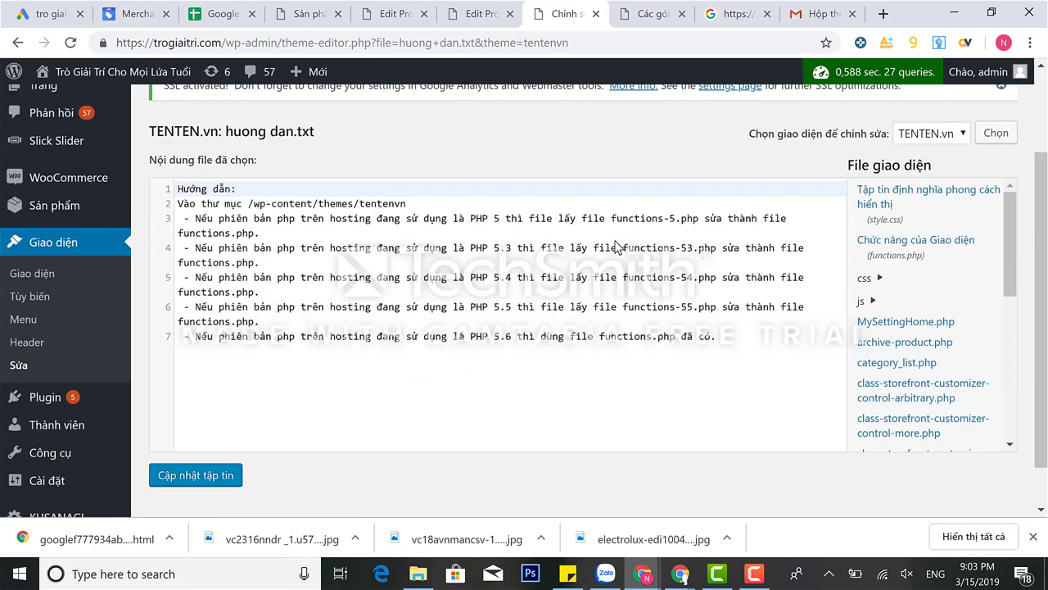
- Search Google for "them robot.txt" in a new tab and open Hostinger's guide to creating robots.txt for WordPress
{"action": "left_click", "coordinate": [882, 14]}
{"action": "type", "text": "them "}
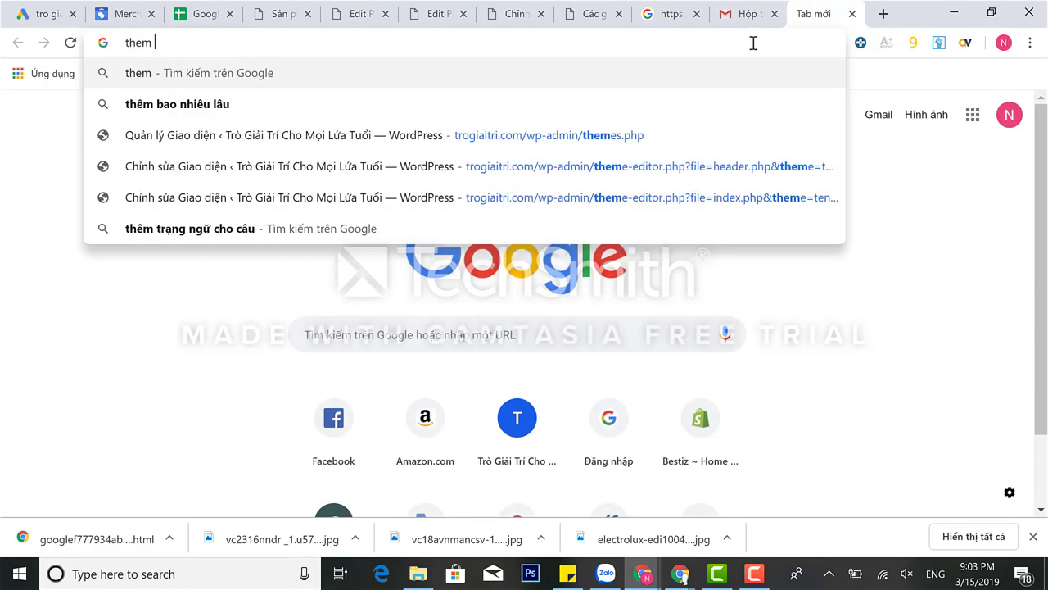
{"action": "type", "text": "robot"}
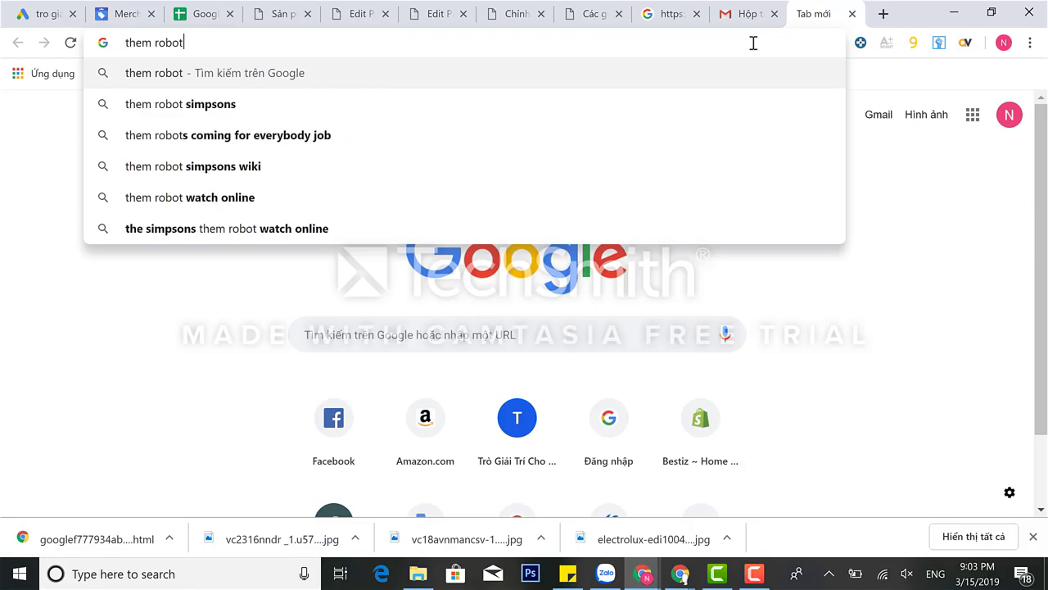
{"action": "type", "text": ".txt"}
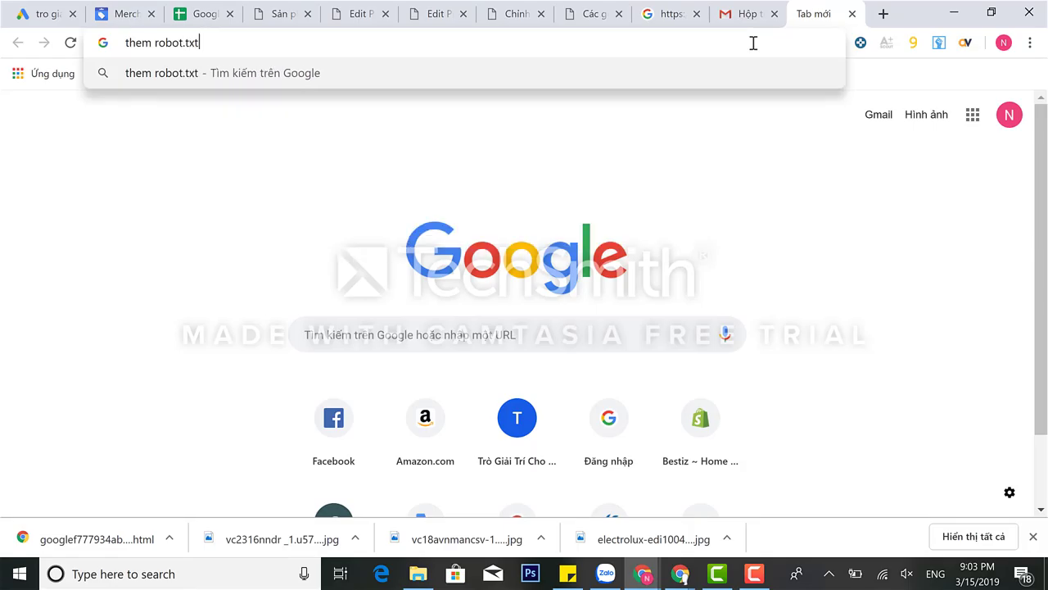
{"action": "key", "text": "Return"}
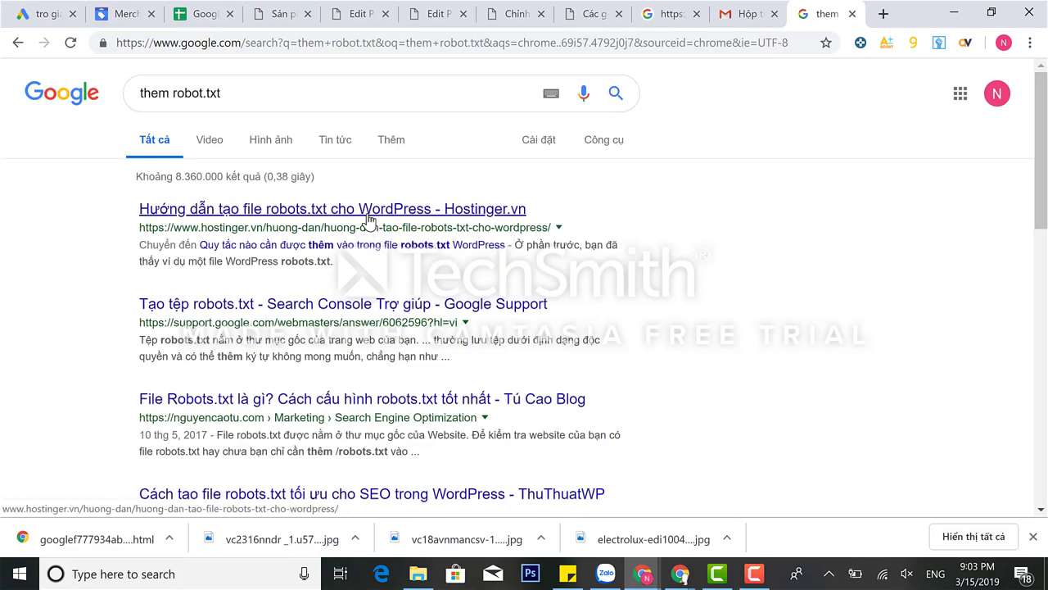
{"action": "left_click", "coordinate": [367, 217]}
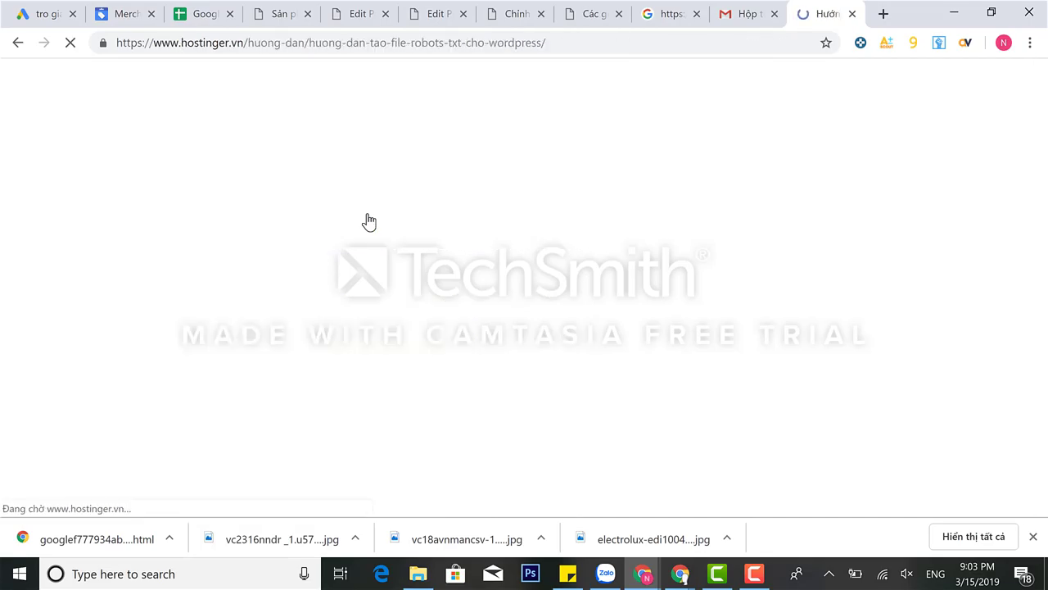
- Read Hostinger's WordPress robots.txt guide down to the section on where the file is located
{"action": "scroll", "coordinate": [480, 402], "scroll_direction": "down", "scroll_amount": 8}
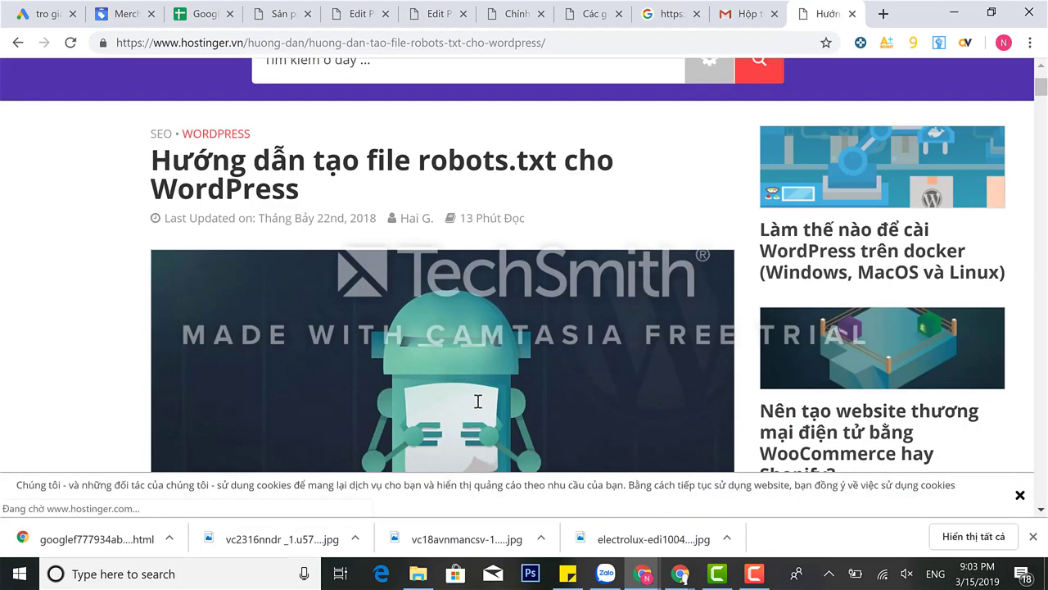
{"action": "scroll", "coordinate": [479, 403], "scroll_direction": "down", "scroll_amount": 3}
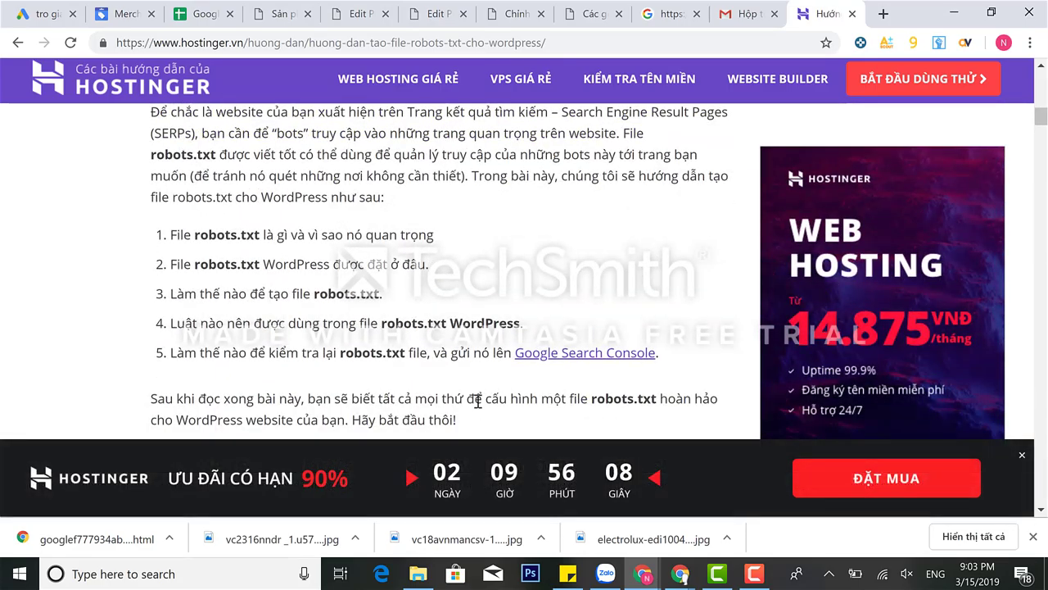
{"action": "scroll", "coordinate": [479, 402], "scroll_direction": "down", "scroll_amount": 4}
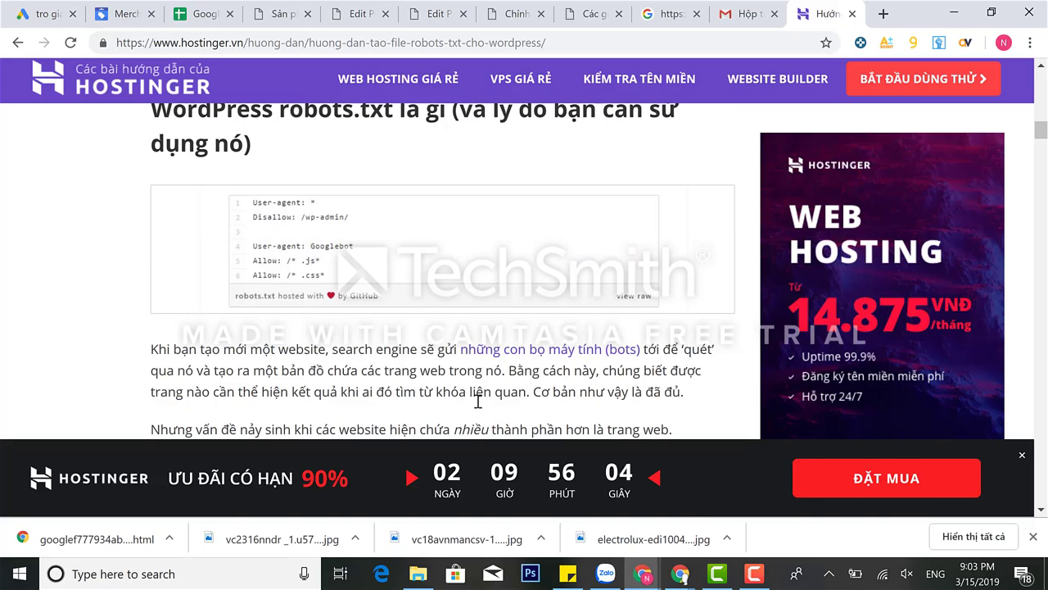
{"action": "scroll", "coordinate": [478, 401], "scroll_direction": "down", "scroll_amount": 2}
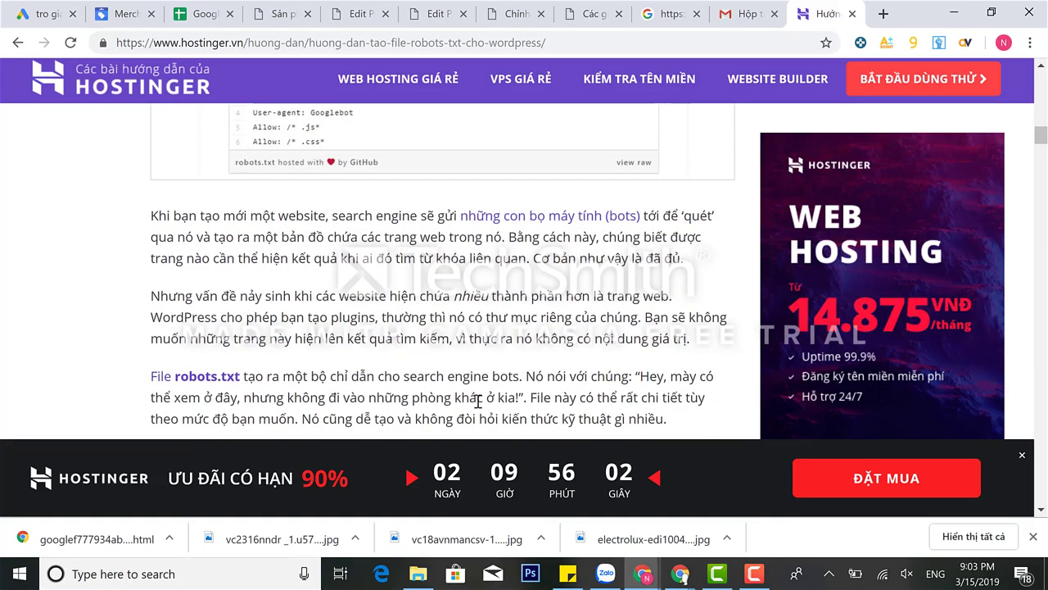
{"action": "scroll", "coordinate": [478, 401], "scroll_direction": "down", "scroll_amount": 1}
{"action": "scroll", "coordinate": [478, 401], "scroll_direction": "down", "scroll_amount": 2}
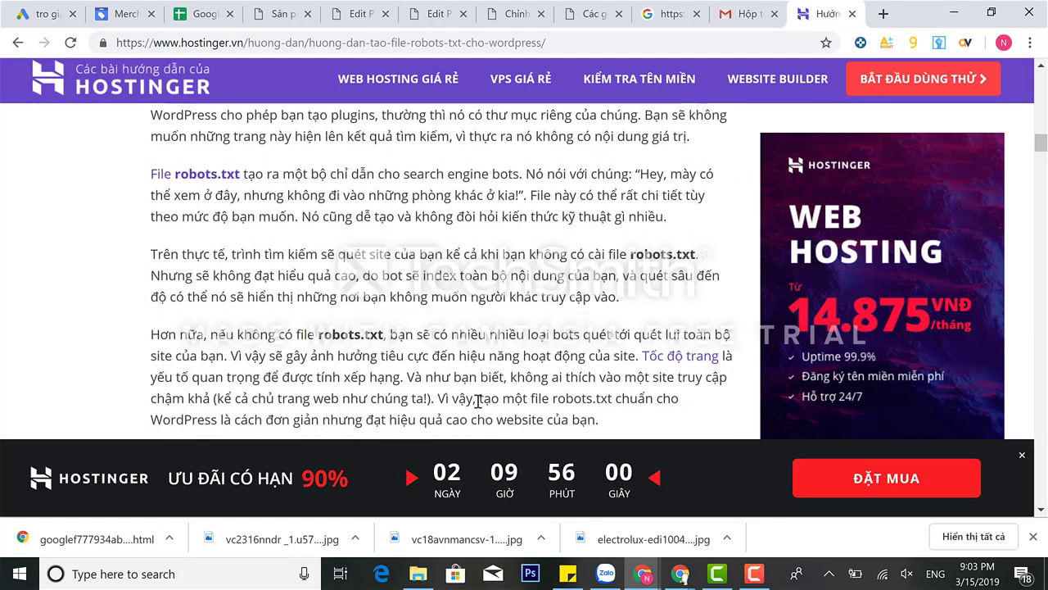
{"action": "scroll", "coordinate": [479, 401], "scroll_direction": "down", "scroll_amount": 1}
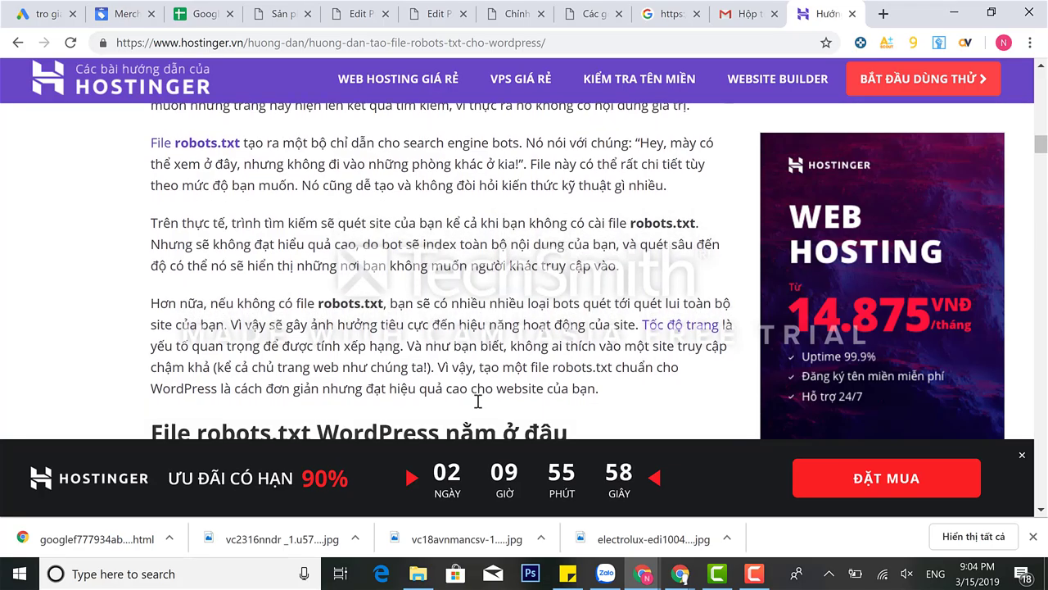
{"action": "scroll", "coordinate": [479, 401], "scroll_direction": "down", "scroll_amount": 3}
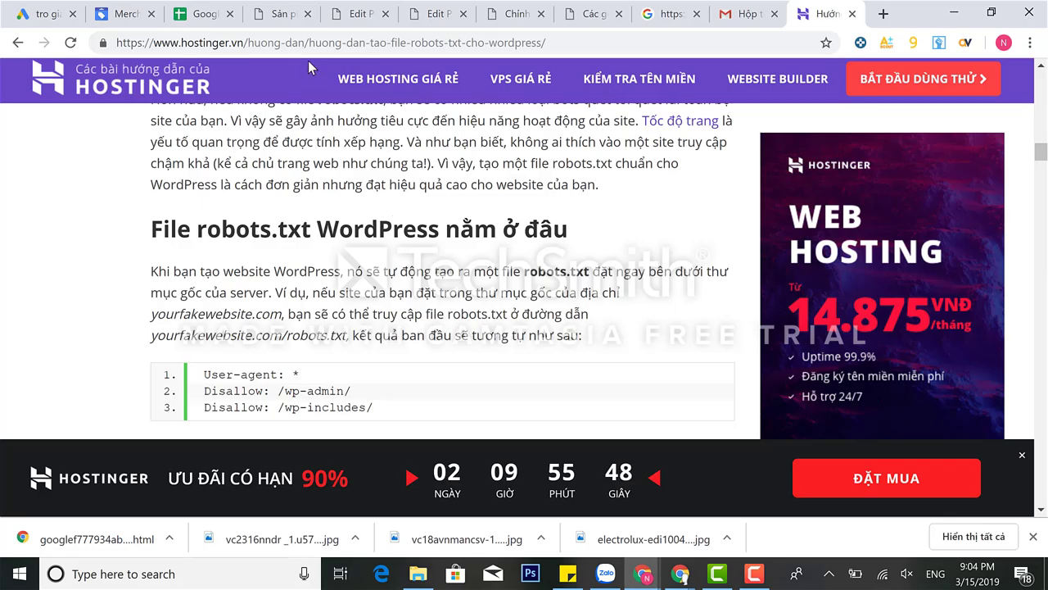
- Check the site's robots file by loading trogiaitri.com/robot.txt in place of the product list, and dismiss the translation offer
{"action": "left_click", "coordinate": [283, 15]}
{"action": "left_click_drag", "start_coordinate": [441, 45], "coordinate": [223, 45]}
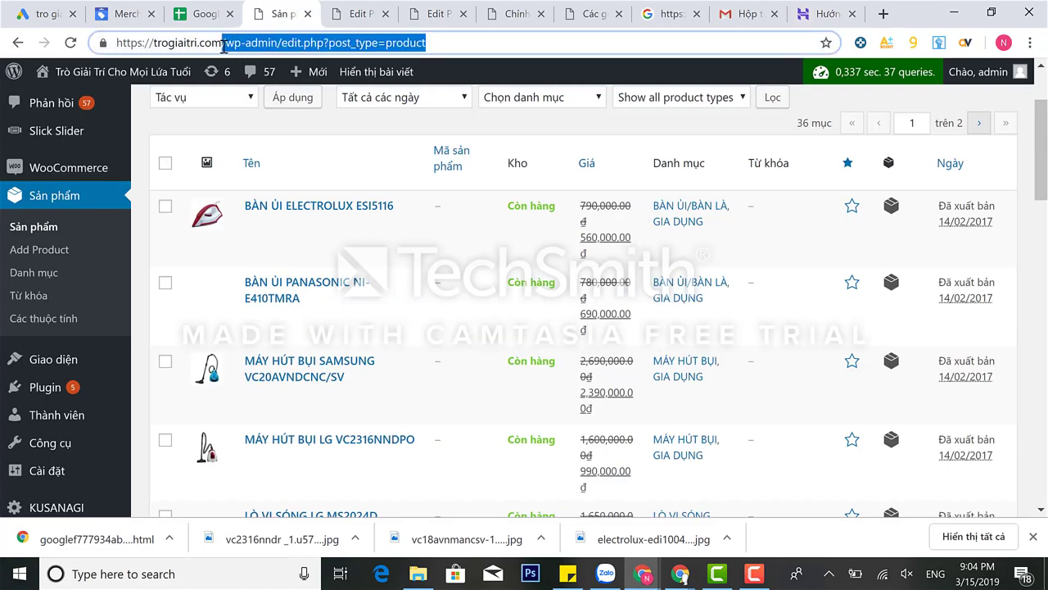
{"action": "key", "text": "BackSpace"}
{"action": "type", "text": "ro"}
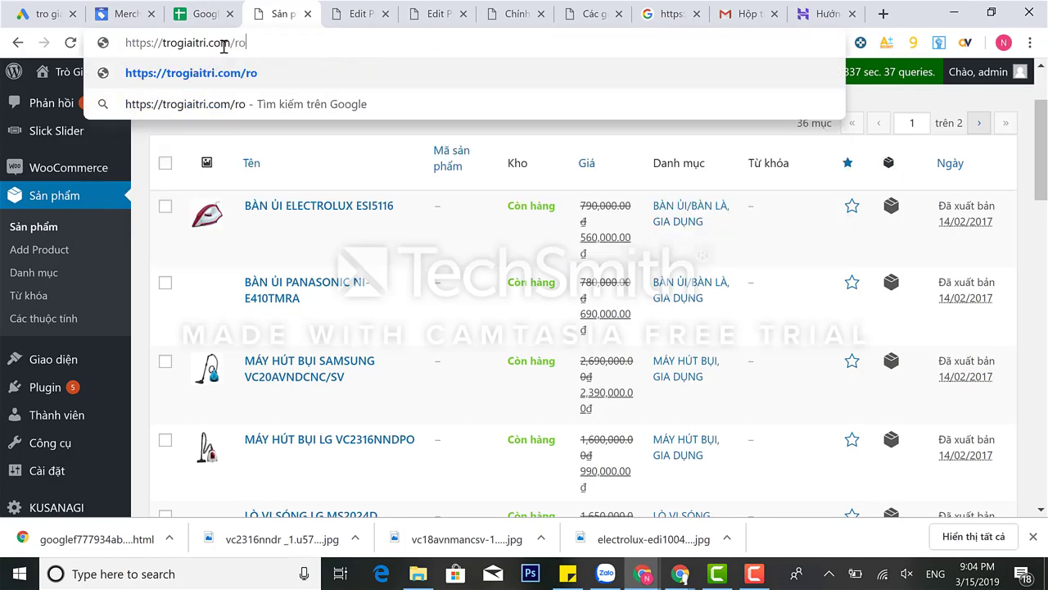
{"action": "type", "text": "bot.txt"}
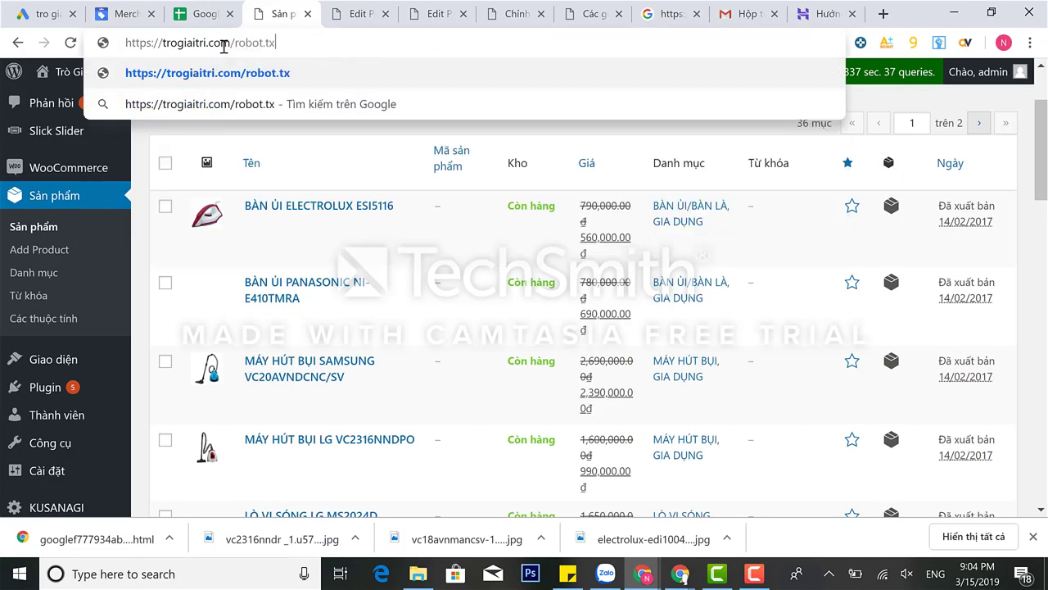
{"action": "key", "text": "Return"}
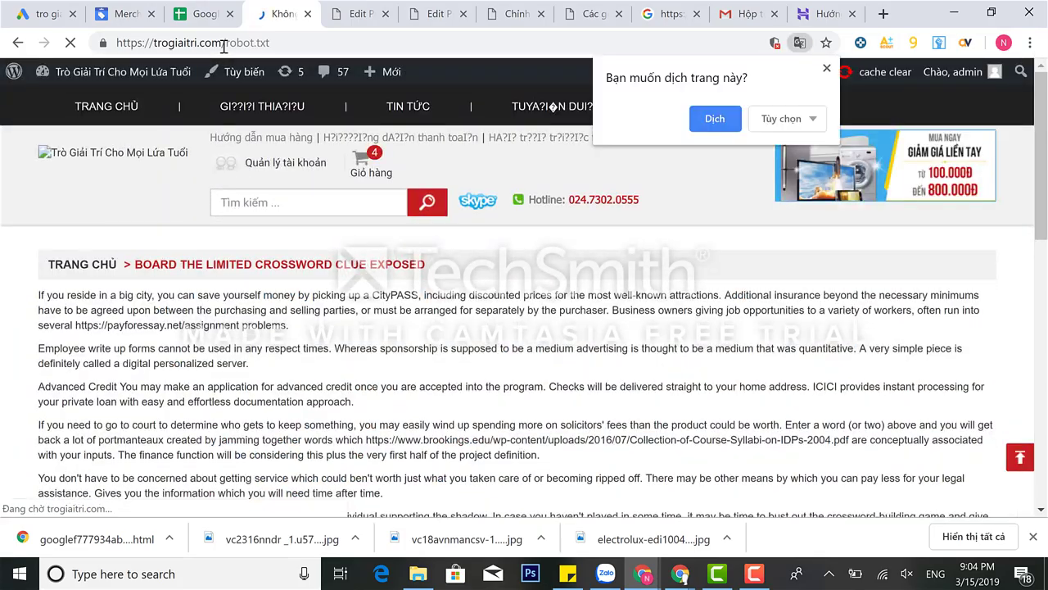
{"action": "left_click", "coordinate": [827, 68]}
- Return from the Hostinger guide to the Google results and open the Search Console help article on creating robots.txt in a new tab
{"action": "left_click", "coordinate": [821, 14]}
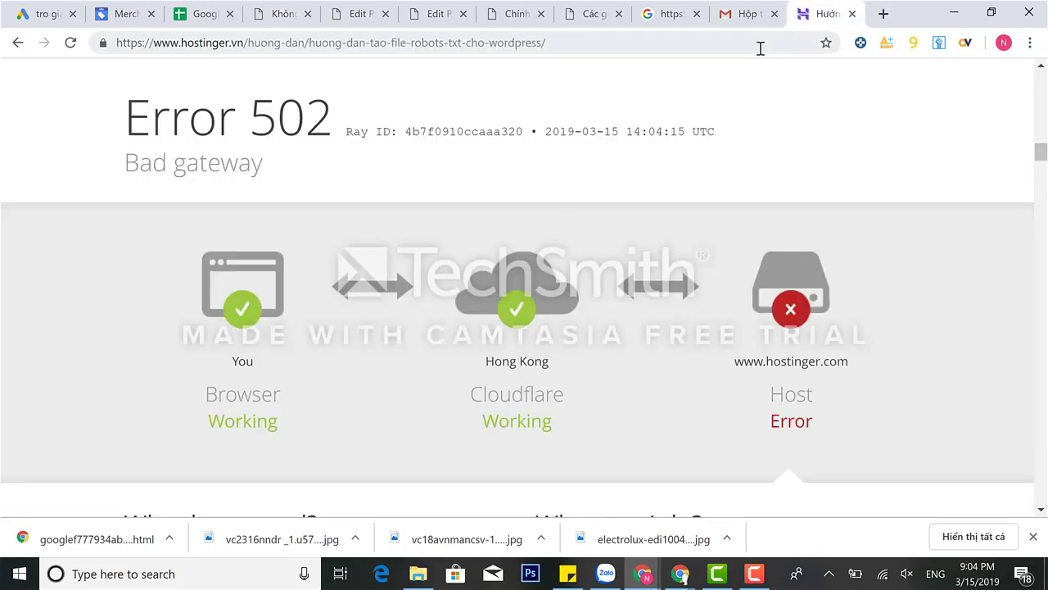
{"action": "left_click", "coordinate": [16, 45]}
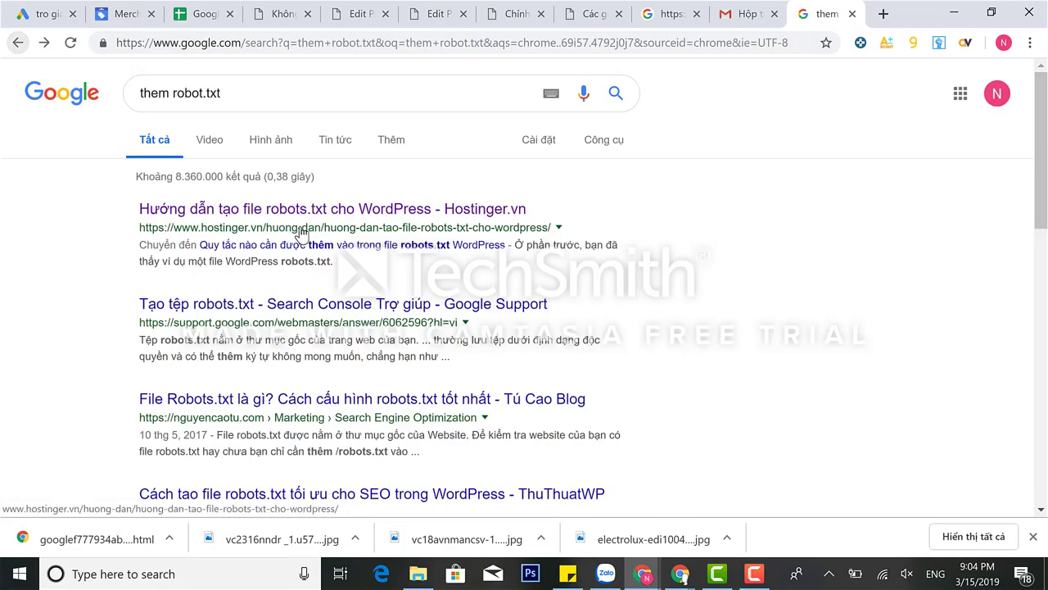
{"action": "scroll", "coordinate": [304, 358], "scroll_direction": "down", "scroll_amount": 1}
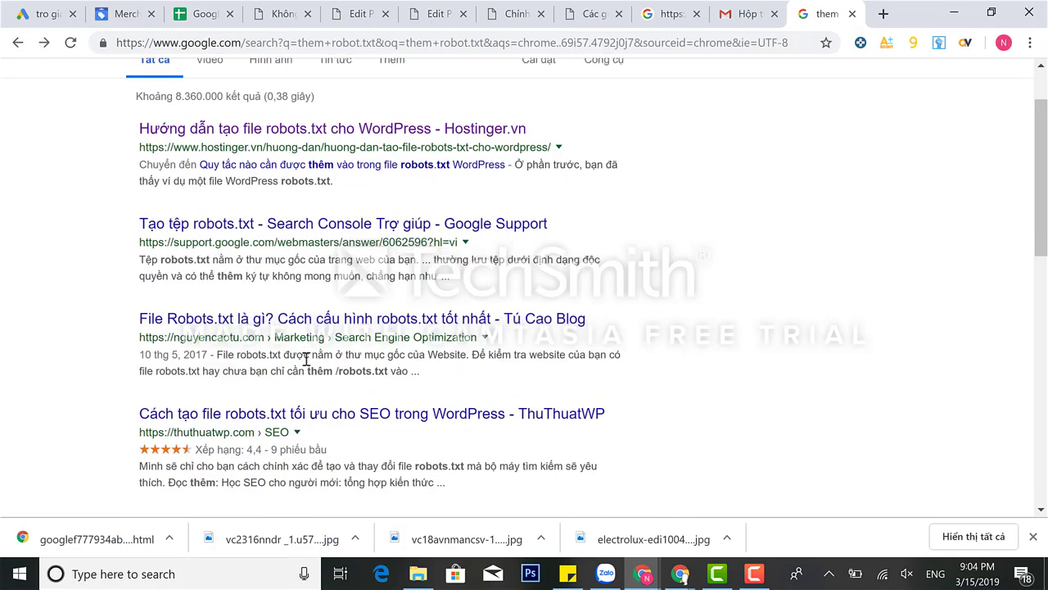
{"action": "right_click", "coordinate": [397, 234]}
{"action": "left_click", "coordinate": [434, 242]}
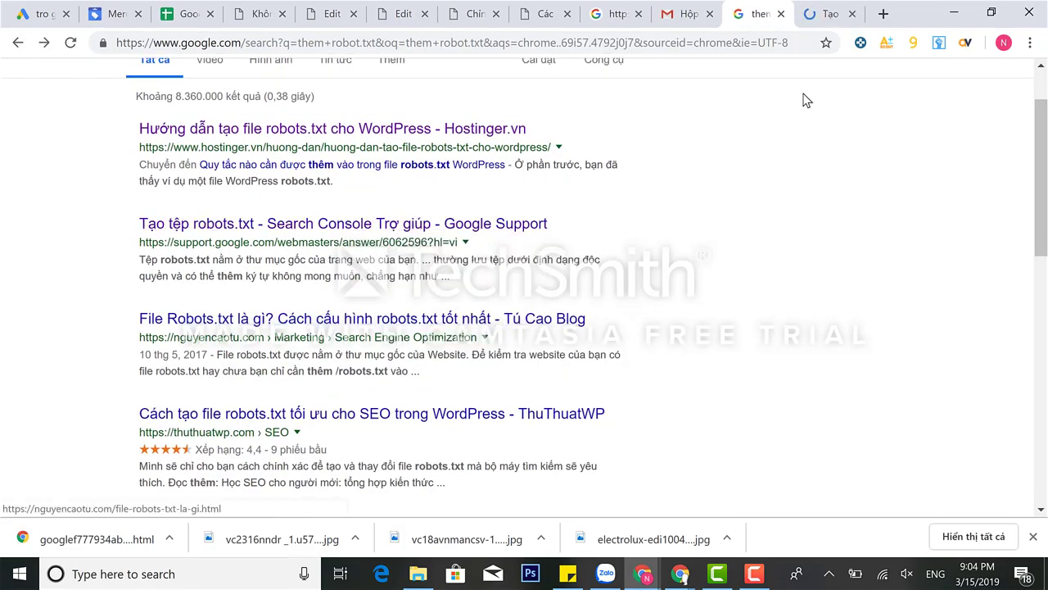
{"action": "left_click", "coordinate": [823, 17]}
- Copy the sample robots.txt text with Rule 1 and Rule 2, from "# Rule 1" through "Allow: /"
{"action": "scroll", "coordinate": [487, 336], "scroll_direction": "down", "scroll_amount": 4}
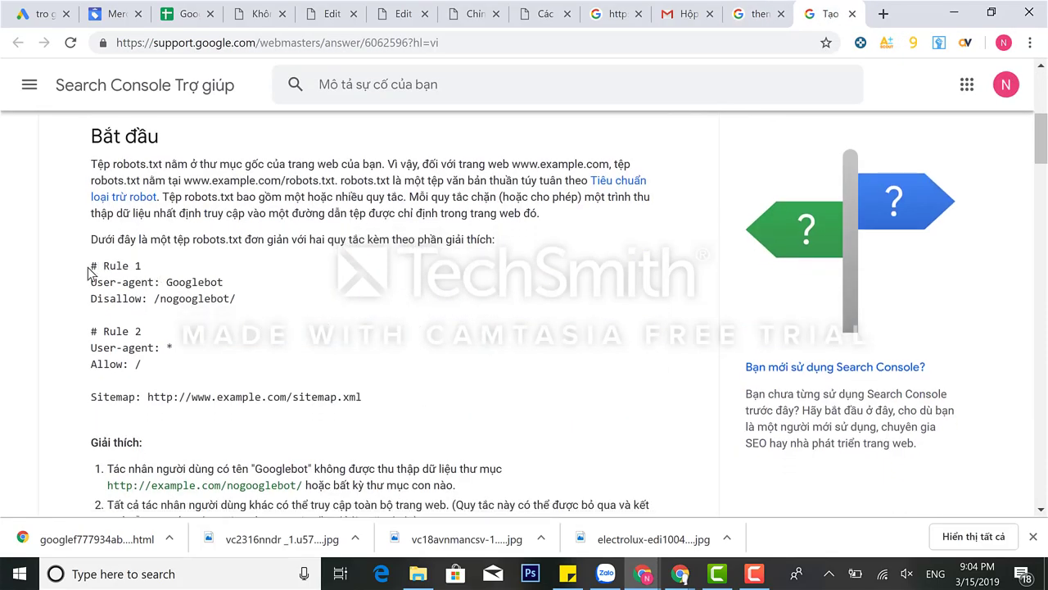
{"action": "left_click_drag", "start_coordinate": [91, 266], "coordinate": [202, 364]}
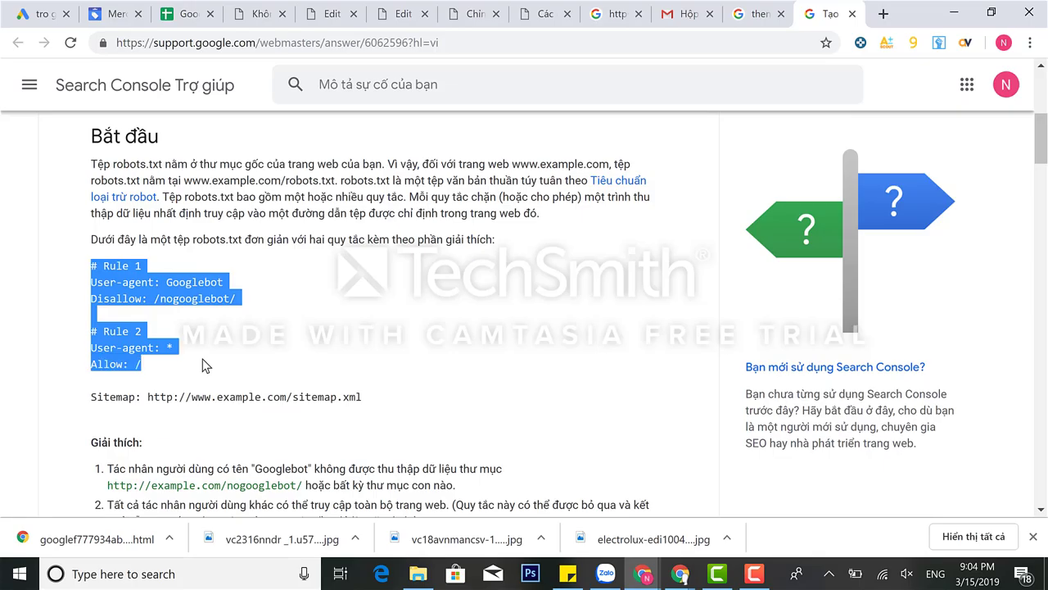
{"action": "right_click", "coordinate": [112, 337]}
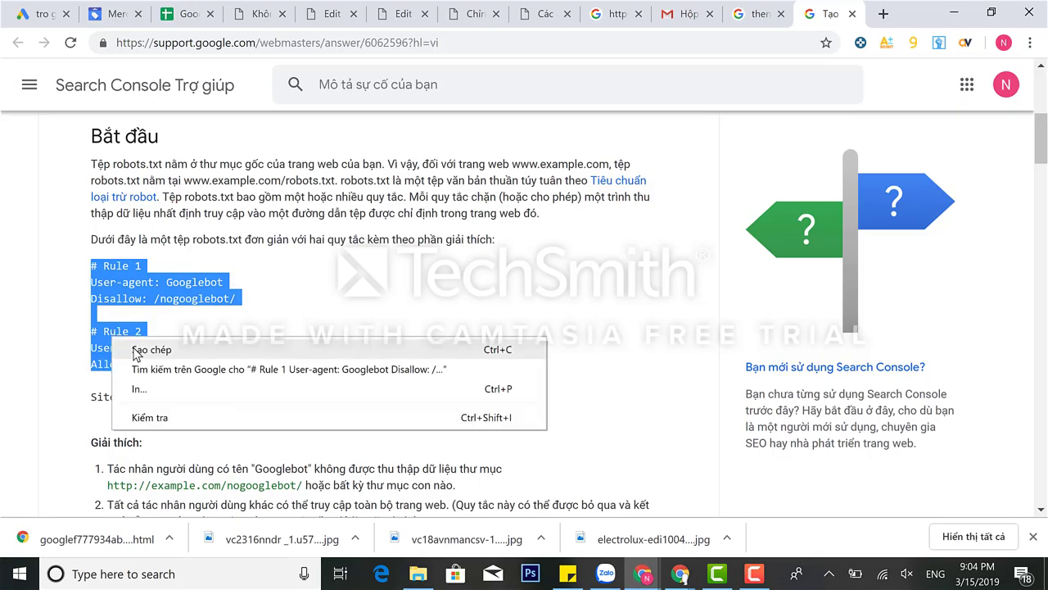
{"action": "left_click", "coordinate": [138, 351]}
- Read the article's robots.txt guidelines on format, location and syntax, including the User-agent, Disallow and Allow directives
{"action": "scroll", "coordinate": [220, 358], "scroll_direction": "down", "scroll_amount": 1}
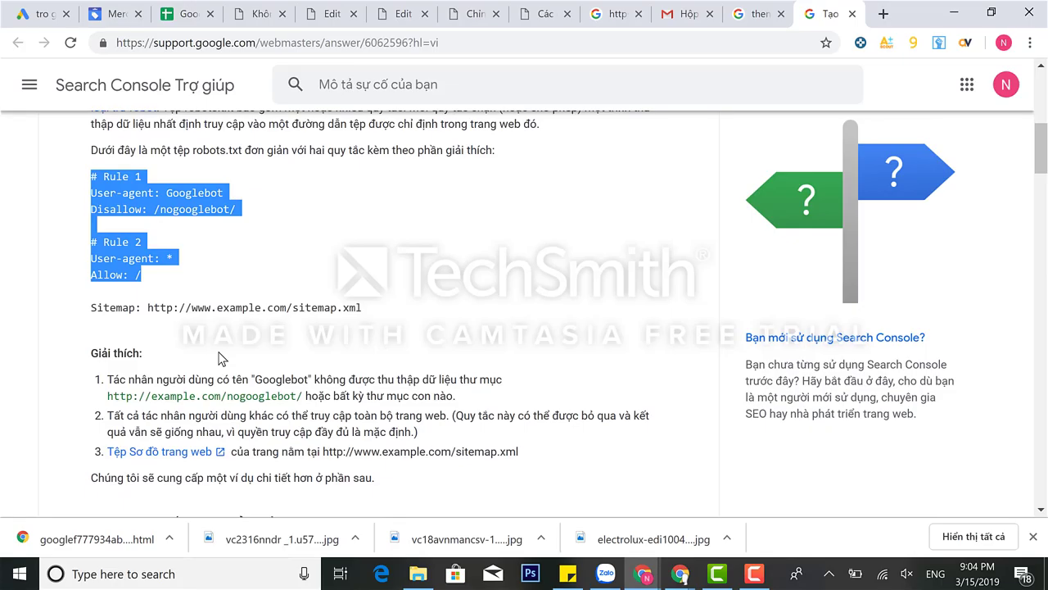
{"action": "scroll", "coordinate": [219, 358], "scroll_direction": "down", "scroll_amount": 1}
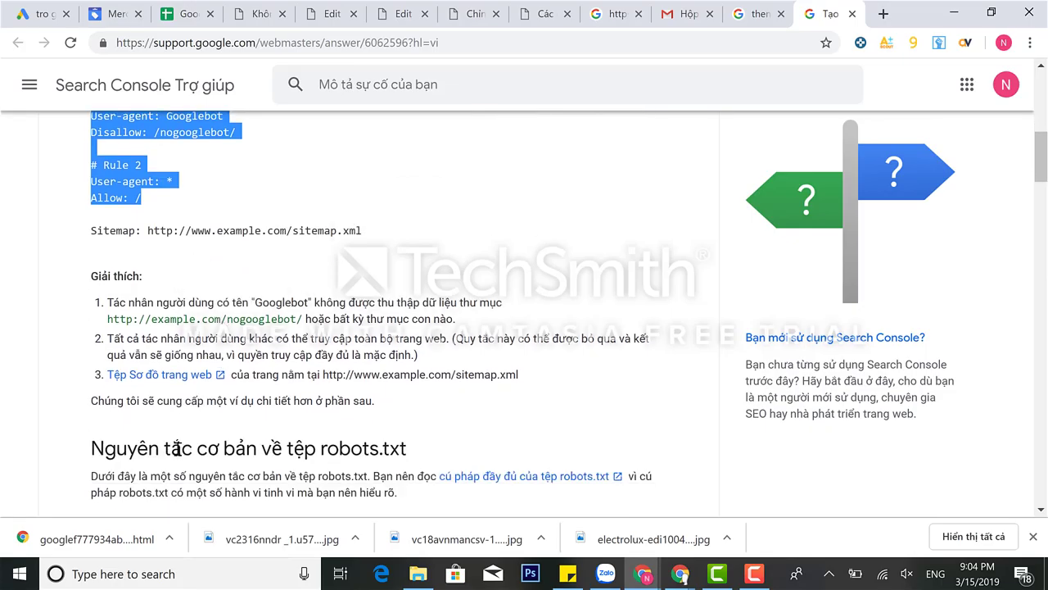
{"action": "scroll", "coordinate": [177, 448], "scroll_direction": "down", "scroll_amount": 5}
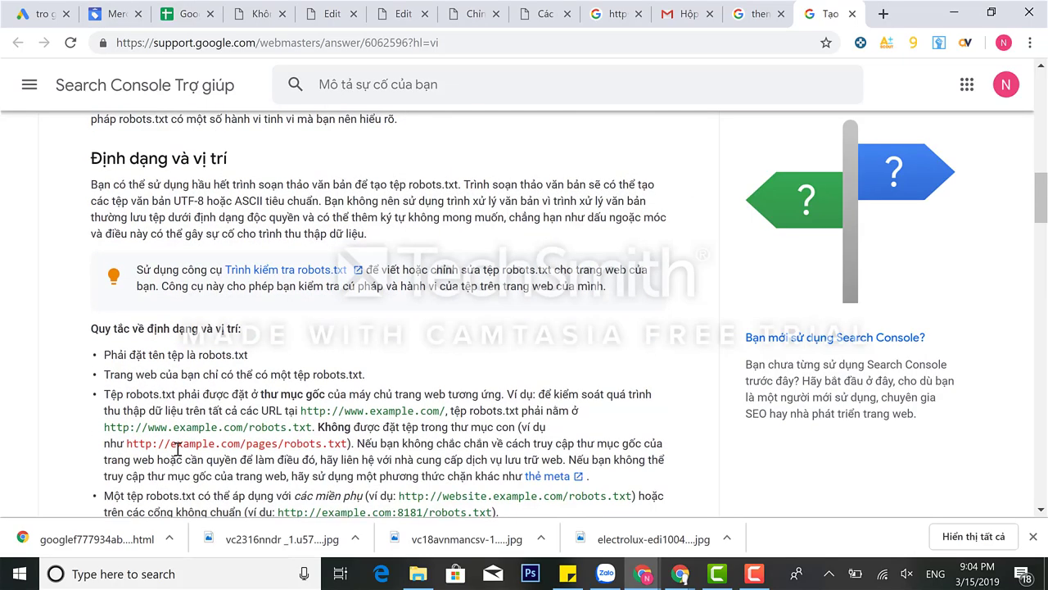
{"action": "scroll", "coordinate": [177, 448], "scroll_direction": "down", "scroll_amount": 1}
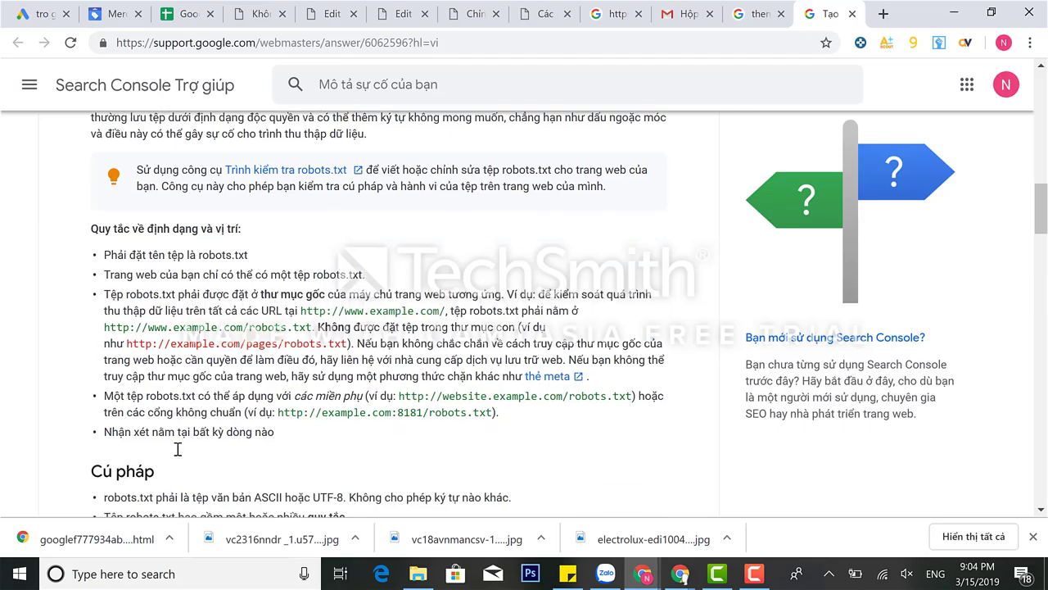
{"action": "scroll", "coordinate": [177, 449], "scroll_direction": "down", "scroll_amount": 2}
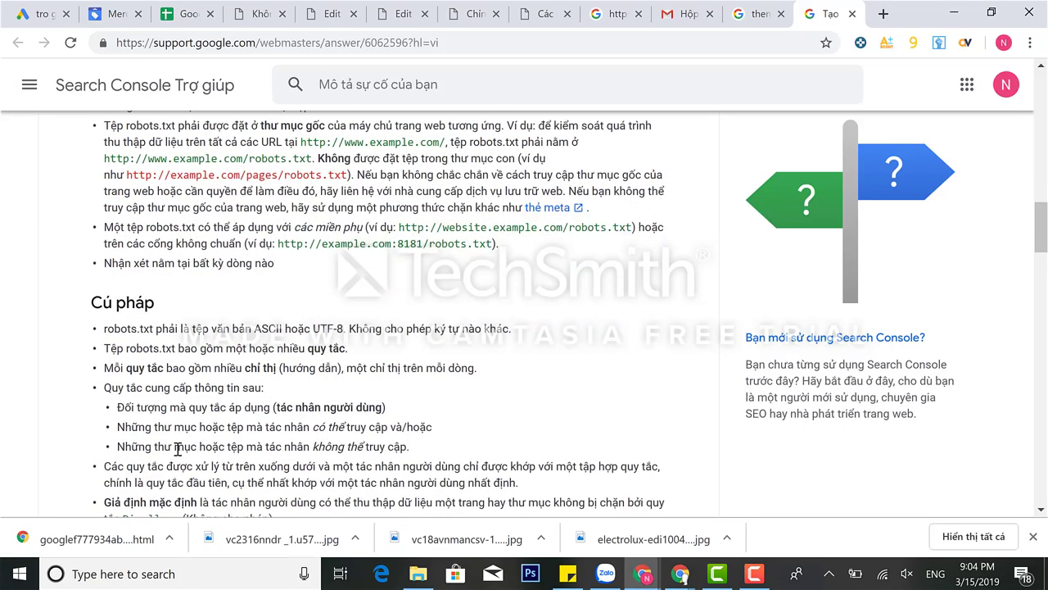
{"action": "scroll", "coordinate": [177, 448], "scroll_direction": "down", "scroll_amount": 2}
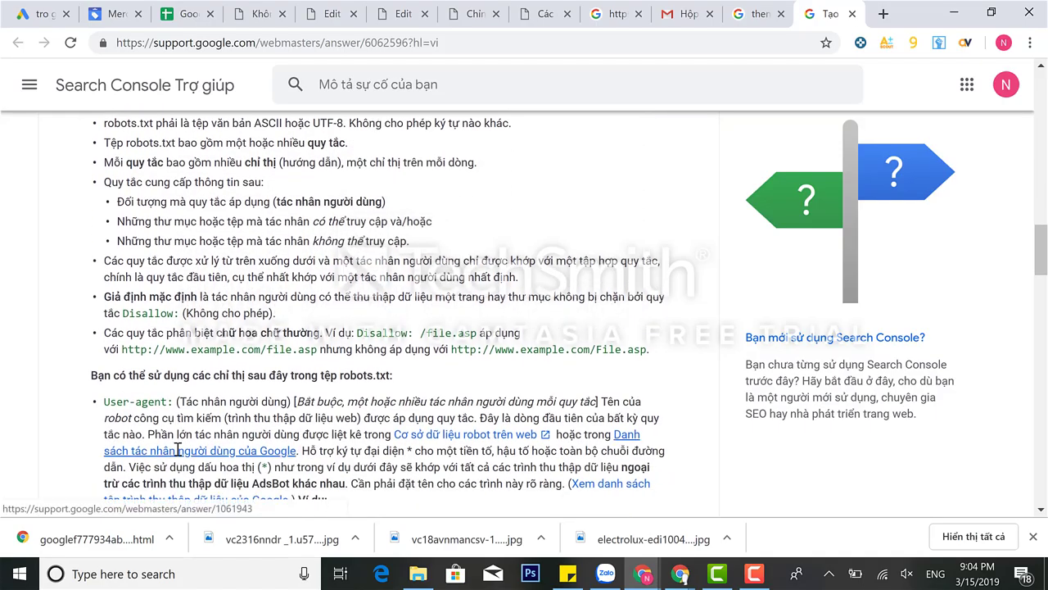
{"action": "scroll", "coordinate": [177, 449], "scroll_direction": "down", "scroll_amount": 2}
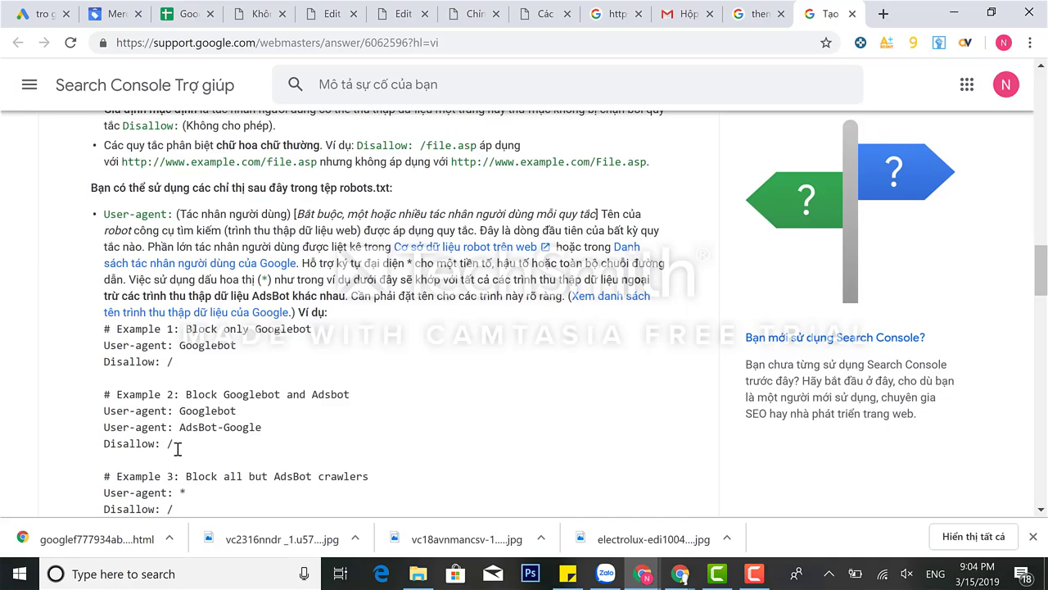
{"action": "scroll", "coordinate": [288, 366], "scroll_direction": "down", "scroll_amount": 1}
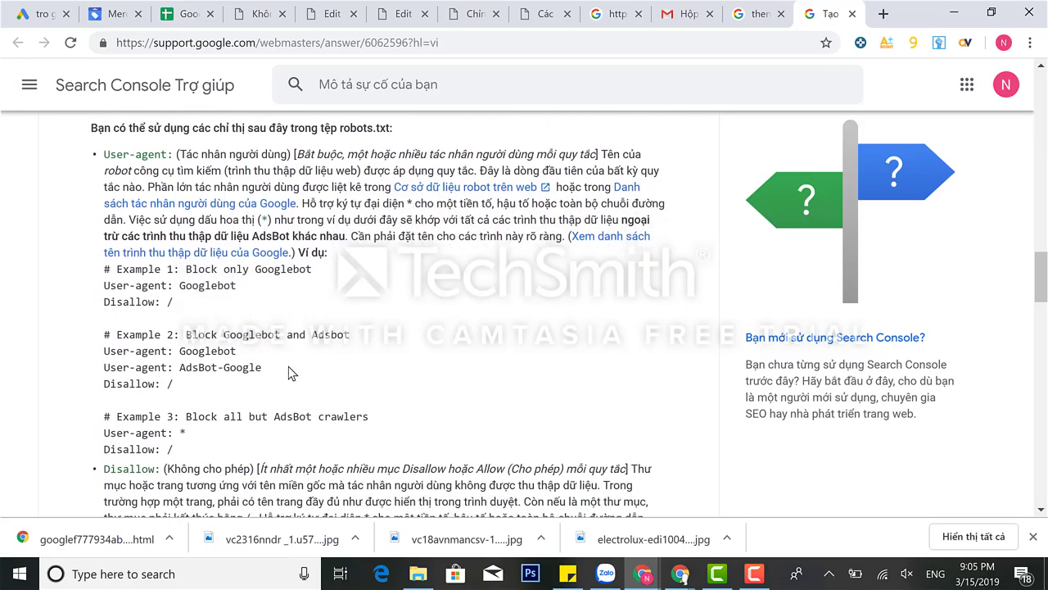
{"action": "scroll", "coordinate": [288, 366], "scroll_direction": "down", "scroll_amount": 2}
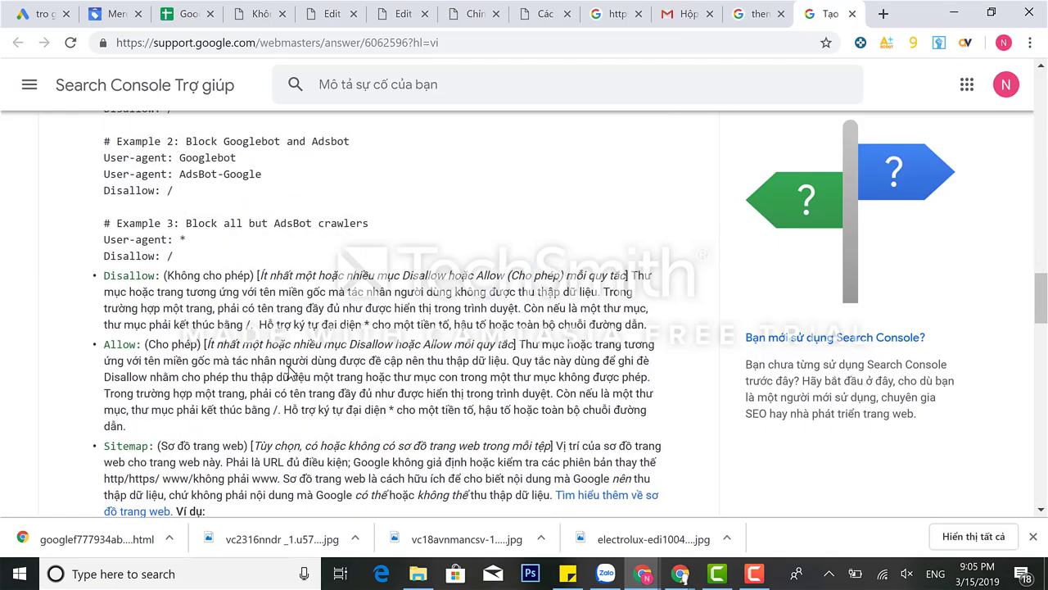
{"action": "scroll", "coordinate": [288, 370], "scroll_direction": "up", "scroll_amount": 1}
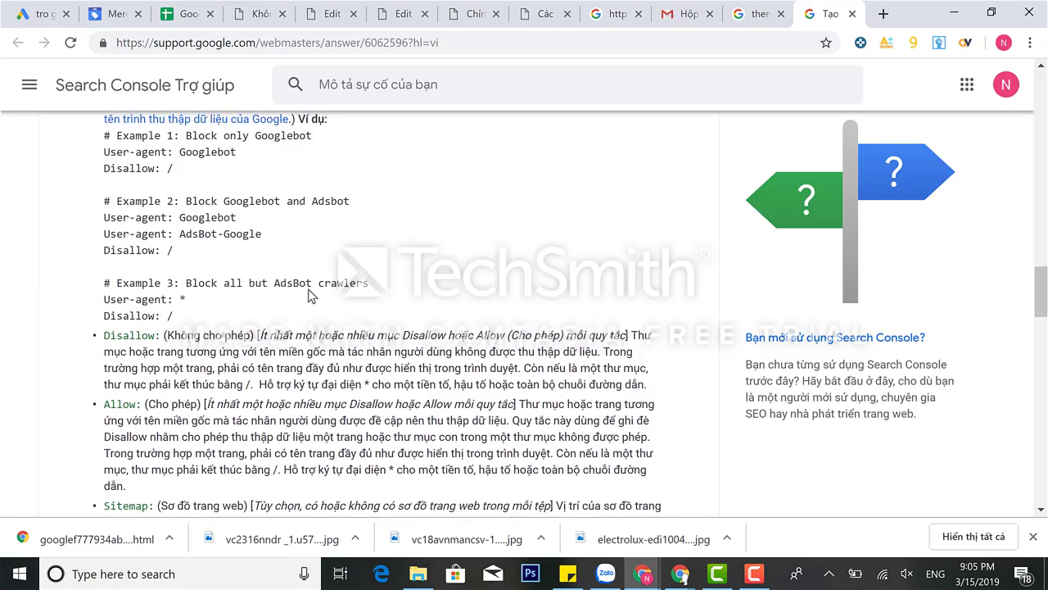
- Examine the additional example file and the table of useful robots.txt rules for allowing crawlers and blocking images
{"action": "scroll", "coordinate": [311, 296], "scroll_direction": "down", "scroll_amount": 3}
{"action": "scroll", "coordinate": [312, 296], "scroll_direction": "down", "scroll_amount": 3}
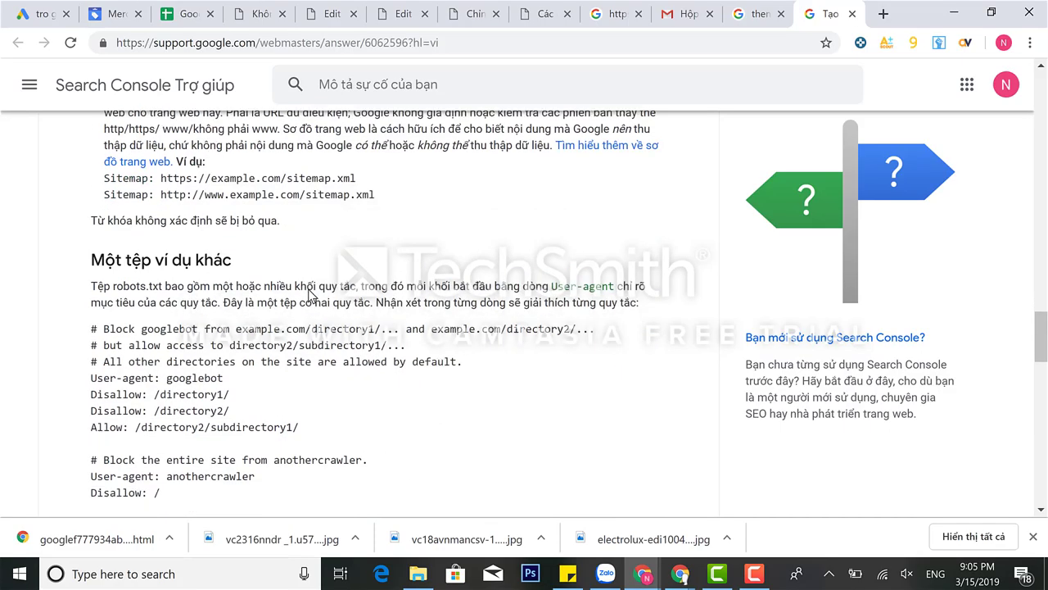
{"action": "scroll", "coordinate": [311, 296], "scroll_direction": "down", "scroll_amount": 5}
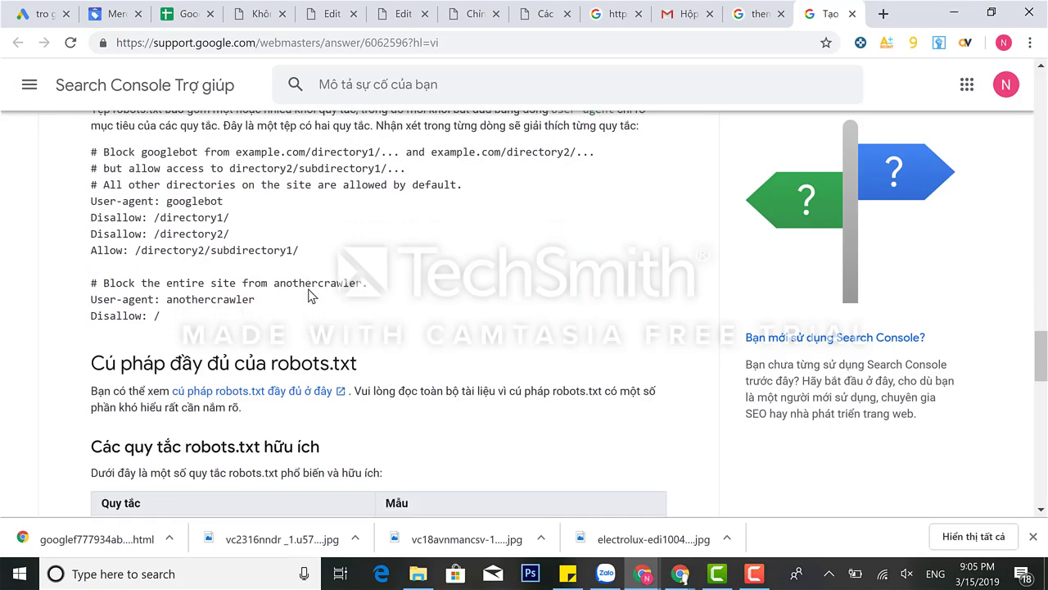
{"action": "scroll", "coordinate": [309, 296], "scroll_direction": "down", "scroll_amount": 1}
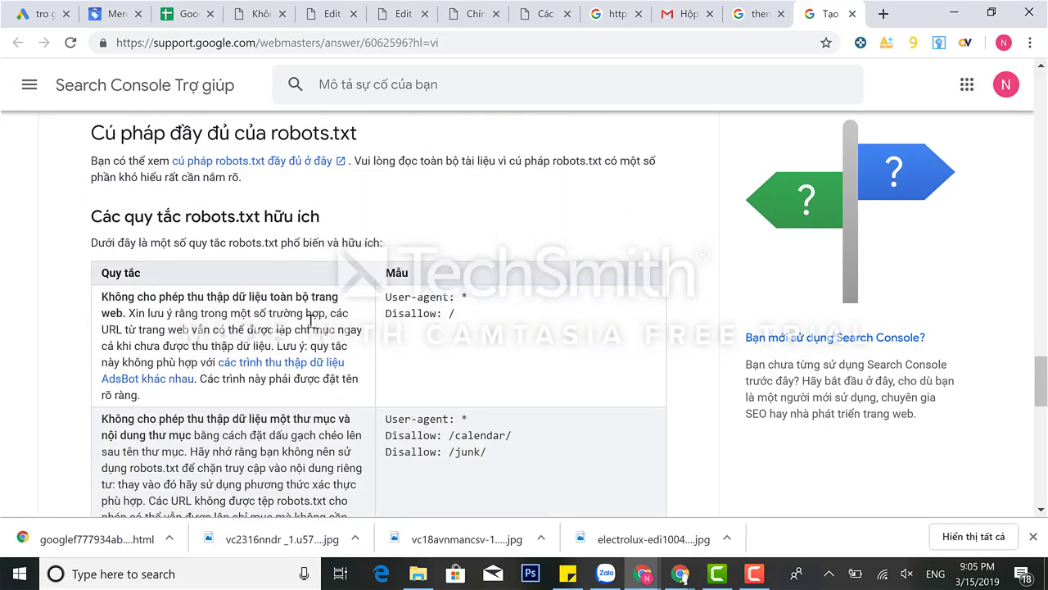
{"action": "scroll", "coordinate": [290, 346], "scroll_direction": "down", "scroll_amount": 1}
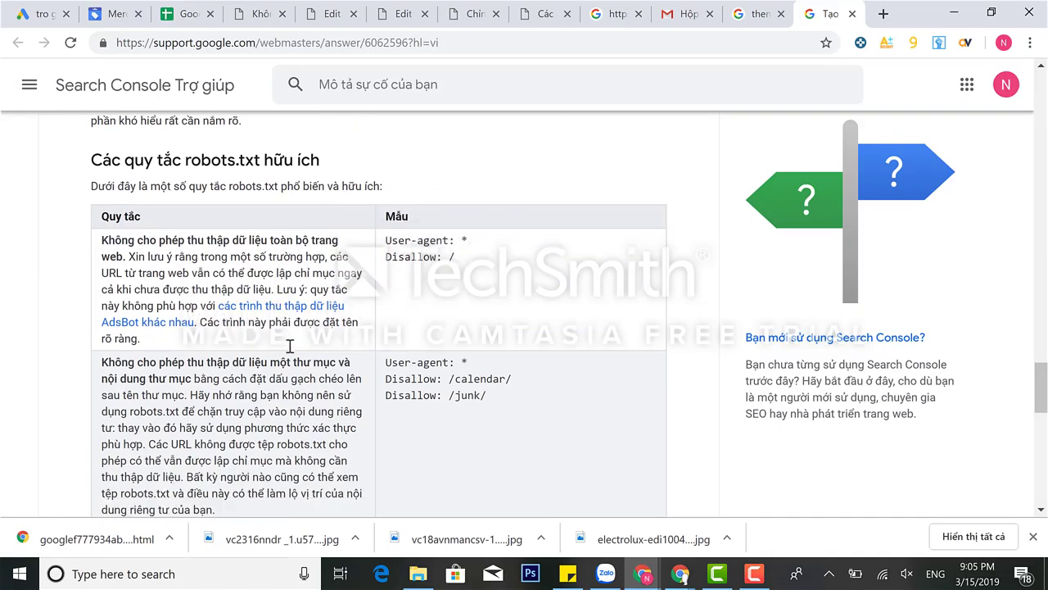
{"action": "scroll", "coordinate": [289, 346], "scroll_direction": "down", "scroll_amount": 4}
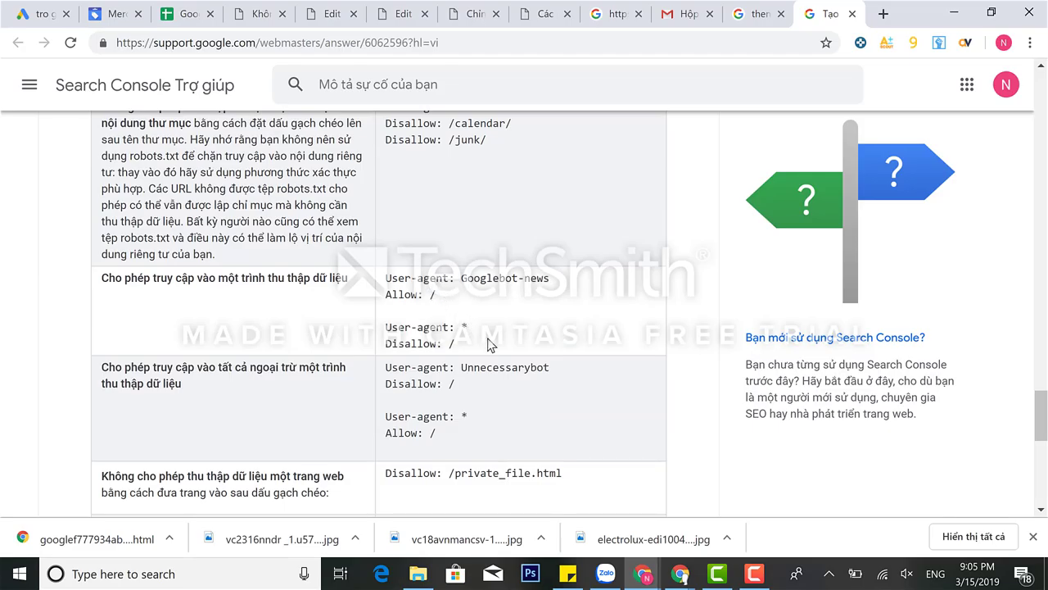
{"action": "scroll", "coordinate": [438, 414], "scroll_direction": "down", "scroll_amount": 1}
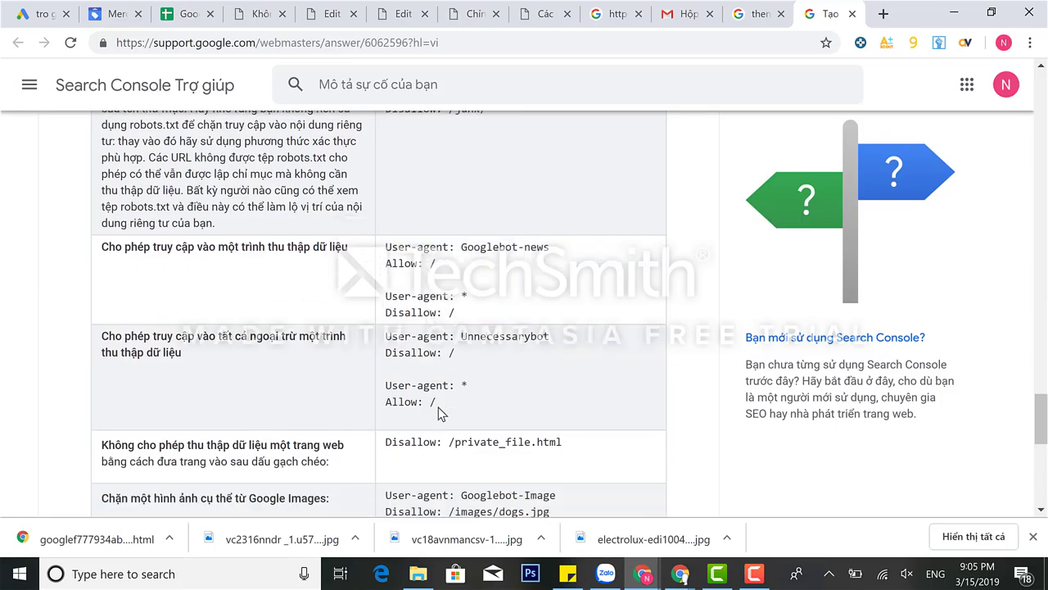
{"action": "scroll", "coordinate": [438, 407], "scroll_direction": "down", "scroll_amount": 1}
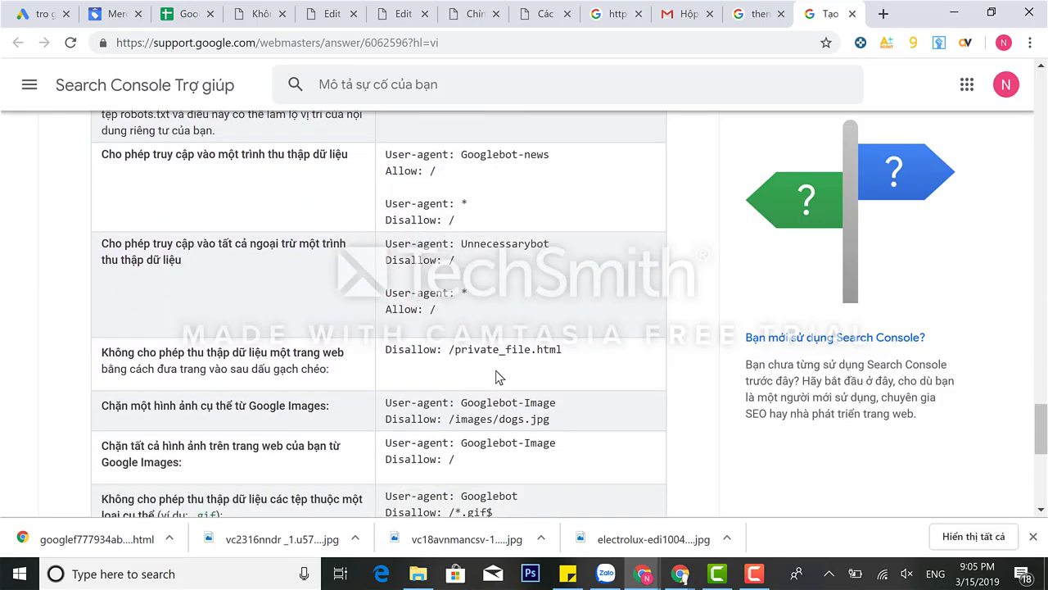
- Read the remaining robots.txt rules covering single pages, Google Images, .gif and .xls files, and the Mediapartners-Google crawler
{"action": "scroll", "coordinate": [496, 371], "scroll_direction": "down", "scroll_amount": 1}
{"action": "scroll", "coordinate": [497, 375], "scroll_direction": "down", "scroll_amount": 1}
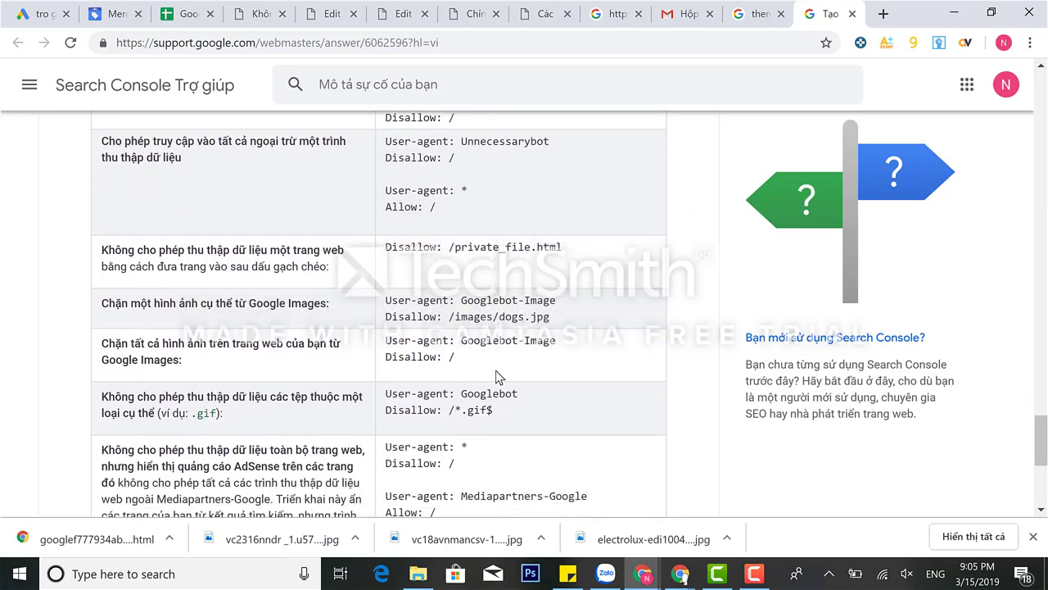
{"action": "scroll", "coordinate": [497, 375], "scroll_direction": "down", "scroll_amount": 1}
{"action": "scroll", "coordinate": [496, 376], "scroll_direction": "down", "scroll_amount": 2}
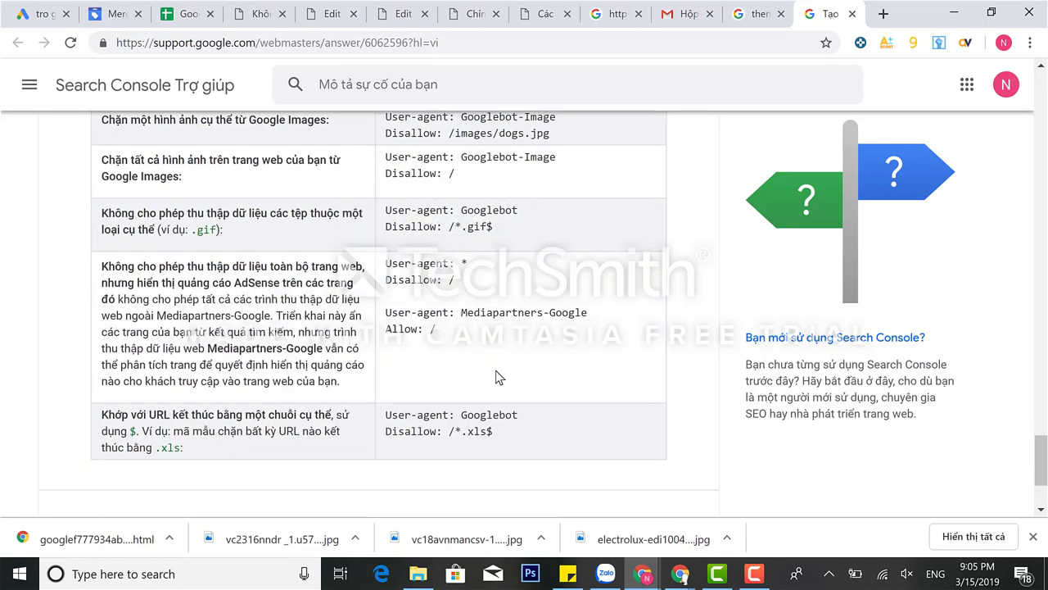
{"action": "scroll", "coordinate": [496, 376], "scroll_direction": "down", "scroll_amount": 1}
{"action": "scroll", "coordinate": [495, 370], "scroll_direction": "up", "scroll_amount": 12}
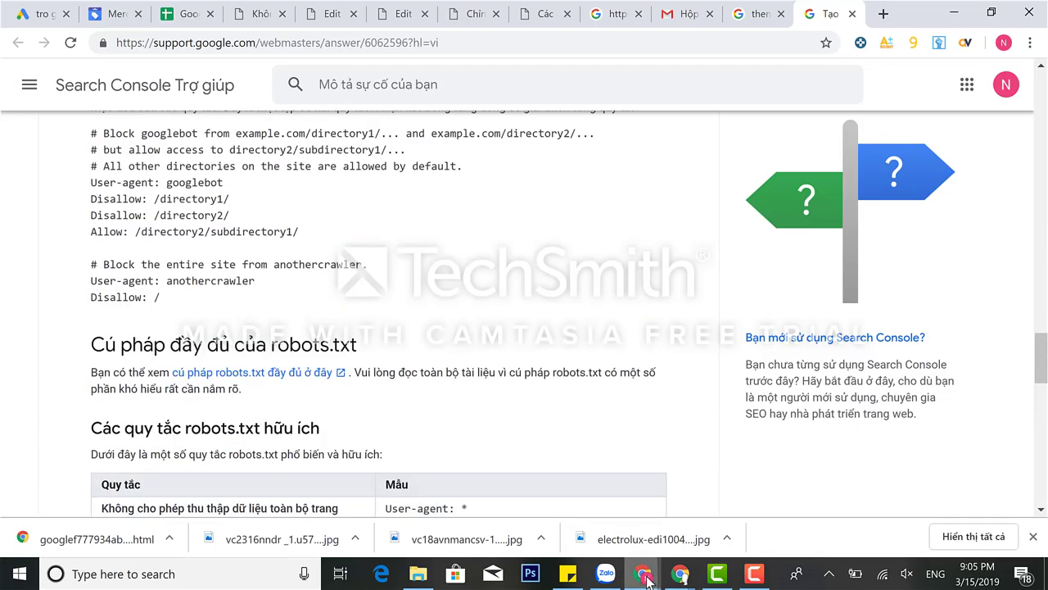
- Switch to the cPanel File Manager, look through public_html for a robots.txt file, and return to the Search Console article
{"action": "mouse_move", "coordinate": [680, 575]}
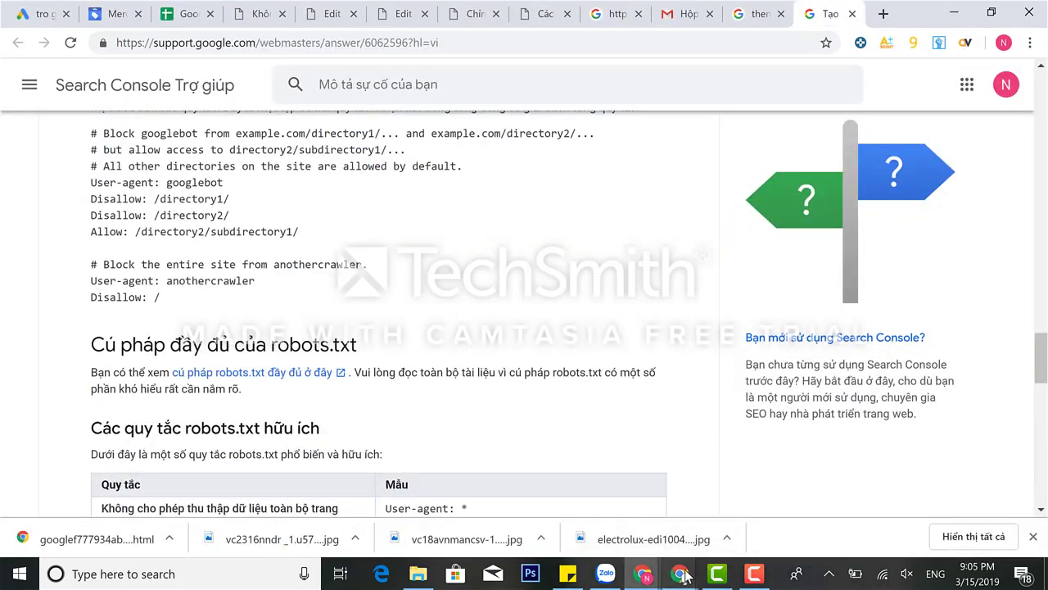
{"action": "left_click", "coordinate": [598, 522]}
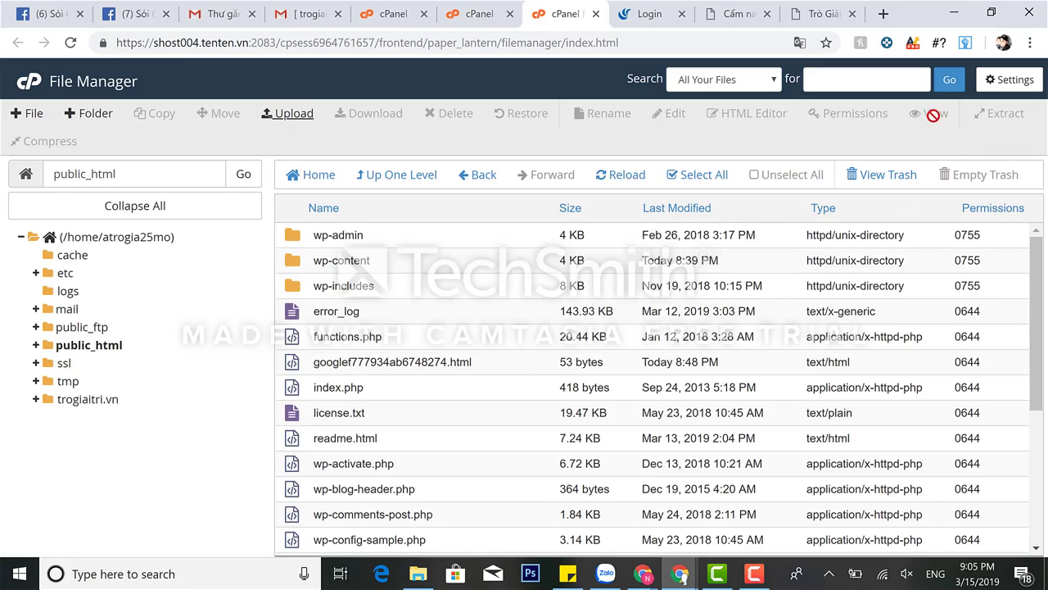
{"action": "left_click", "coordinate": [852, 78]}
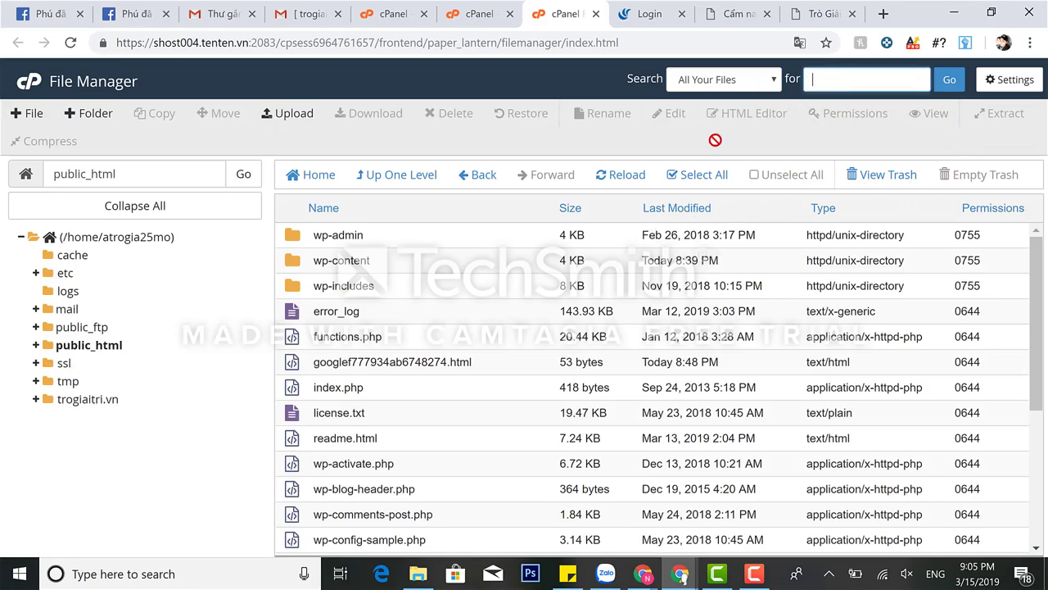
{"action": "scroll", "coordinate": [540, 351], "scroll_direction": "down", "scroll_amount": 3}
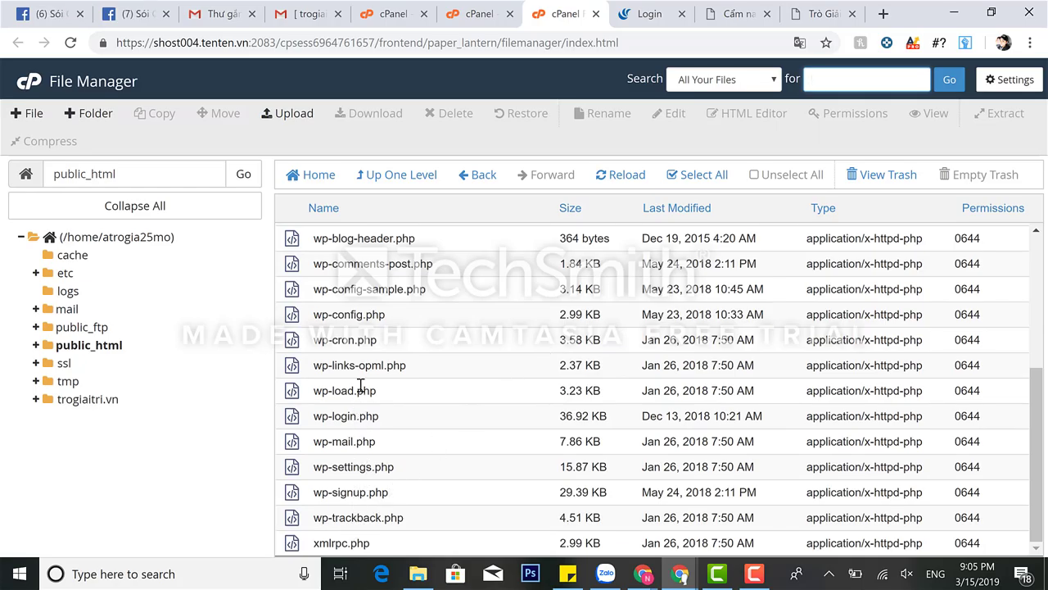
{"action": "scroll", "coordinate": [375, 326], "scroll_direction": "up", "scroll_amount": 3}
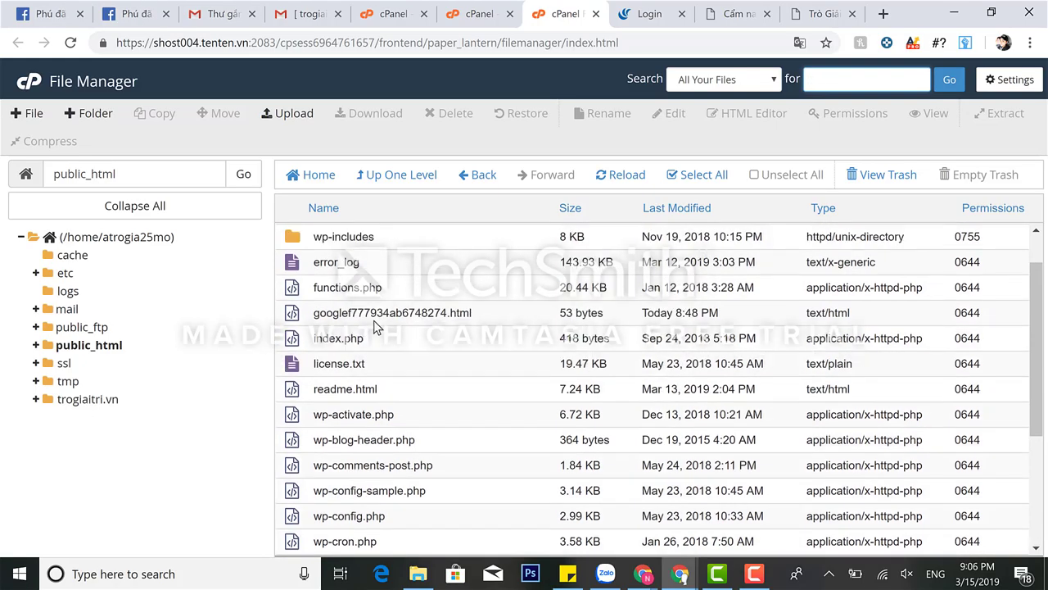
{"action": "scroll", "coordinate": [353, 389], "scroll_direction": "up", "scroll_amount": 1}
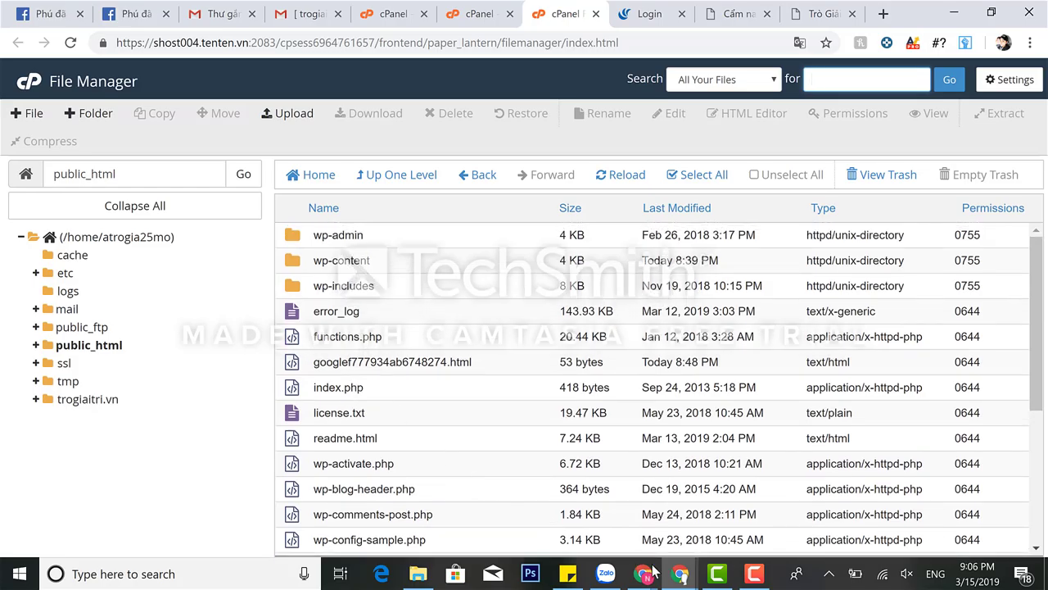
{"action": "left_click", "coordinate": [954, 13]}
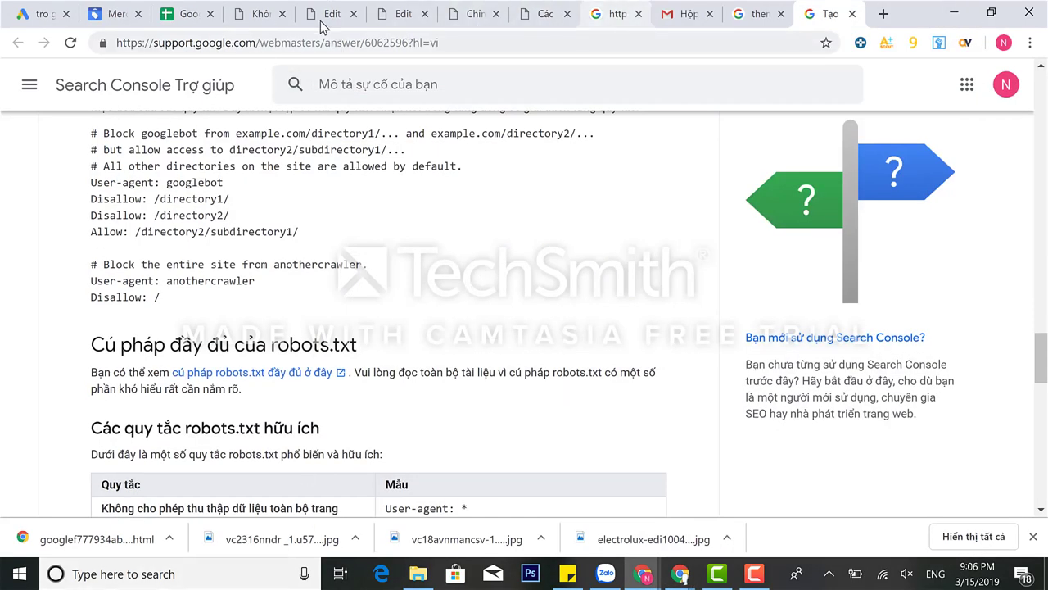
- Open the WordPress dashboard of trogiaitri.com from the robot.txt page and look over the site's general settings
{"action": "left_click", "coordinate": [262, 12]}
{"action": "mouse_move", "coordinate": [102, 74]}
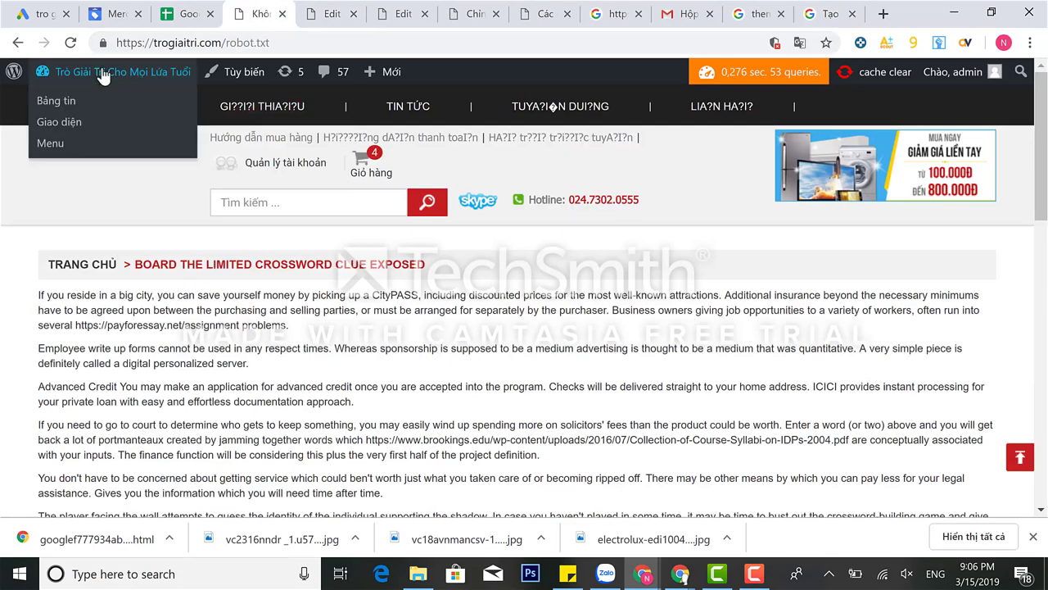
{"action": "left_click", "coordinate": [107, 104]}
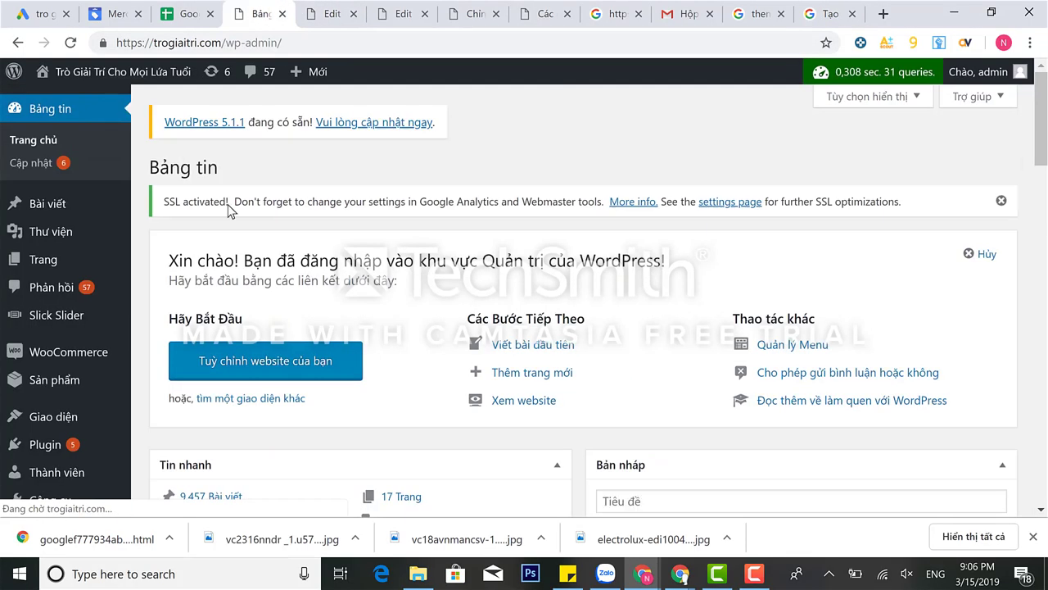
{"action": "scroll", "coordinate": [90, 316], "scroll_direction": "down", "scroll_amount": 2}
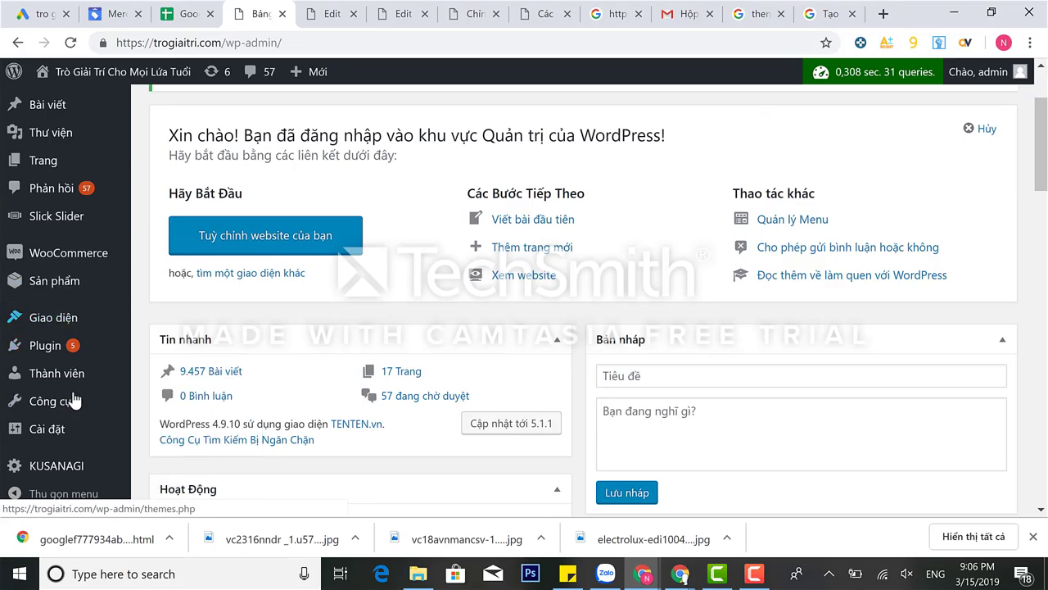
{"action": "mouse_move", "coordinate": [72, 426]}
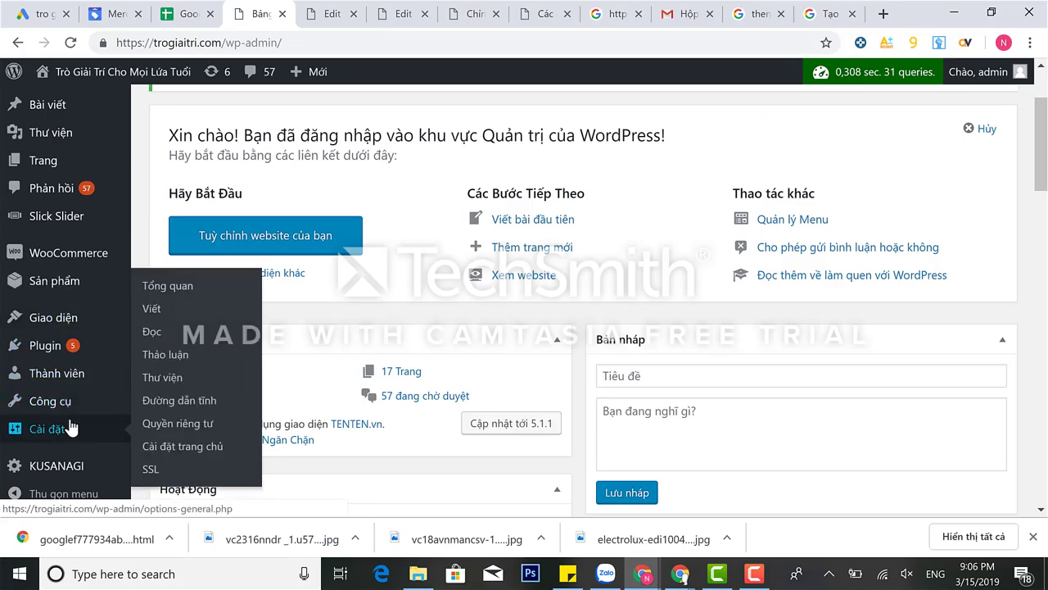
{"action": "left_click", "coordinate": [72, 429]}
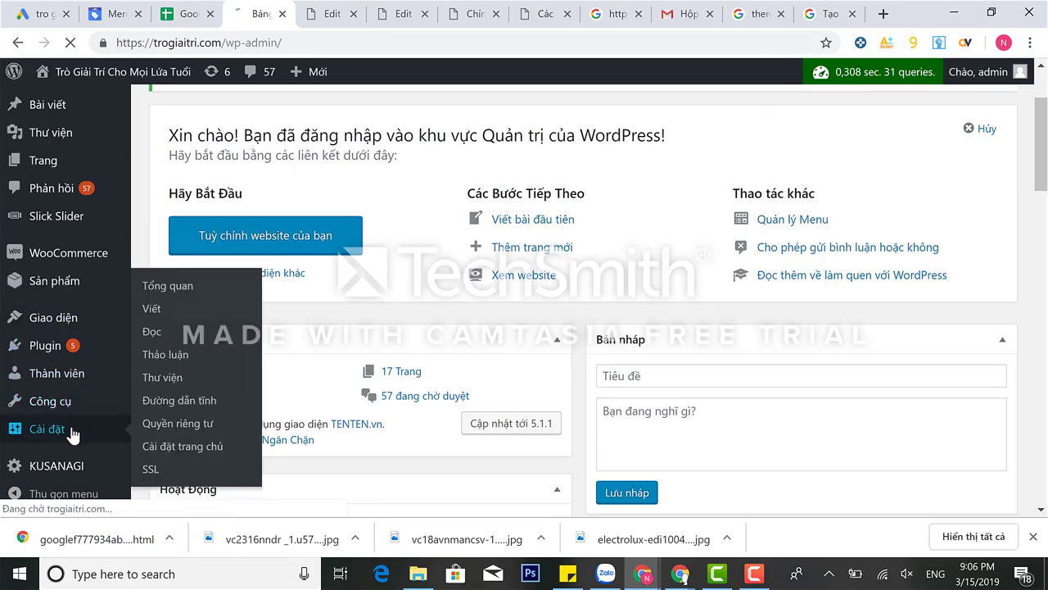
{"action": "scroll", "coordinate": [366, 349], "scroll_direction": "down", "scroll_amount": 5}
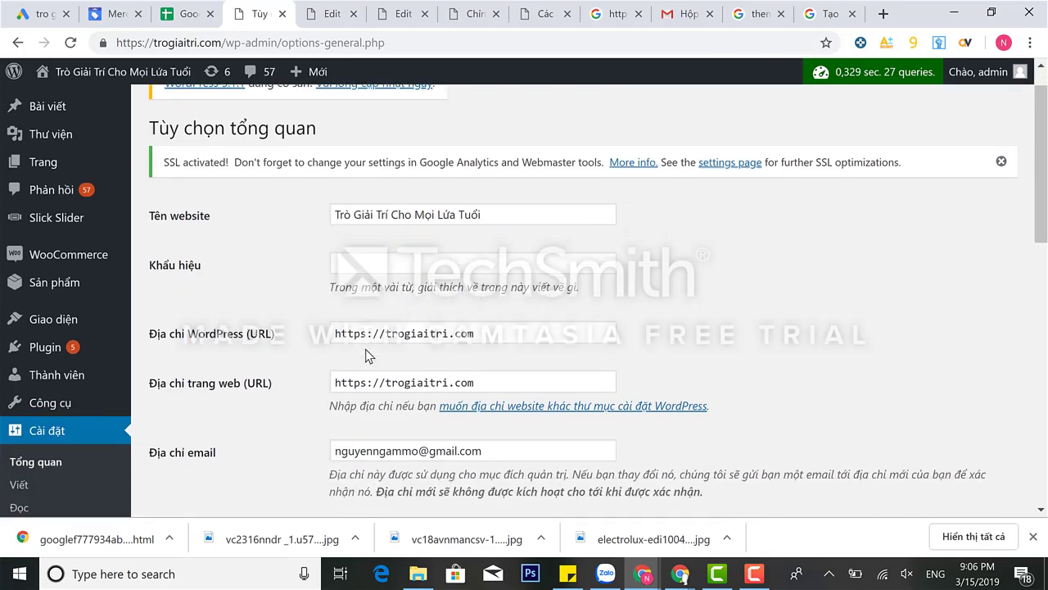
{"action": "scroll", "coordinate": [365, 349], "scroll_direction": "up", "scroll_amount": 5}
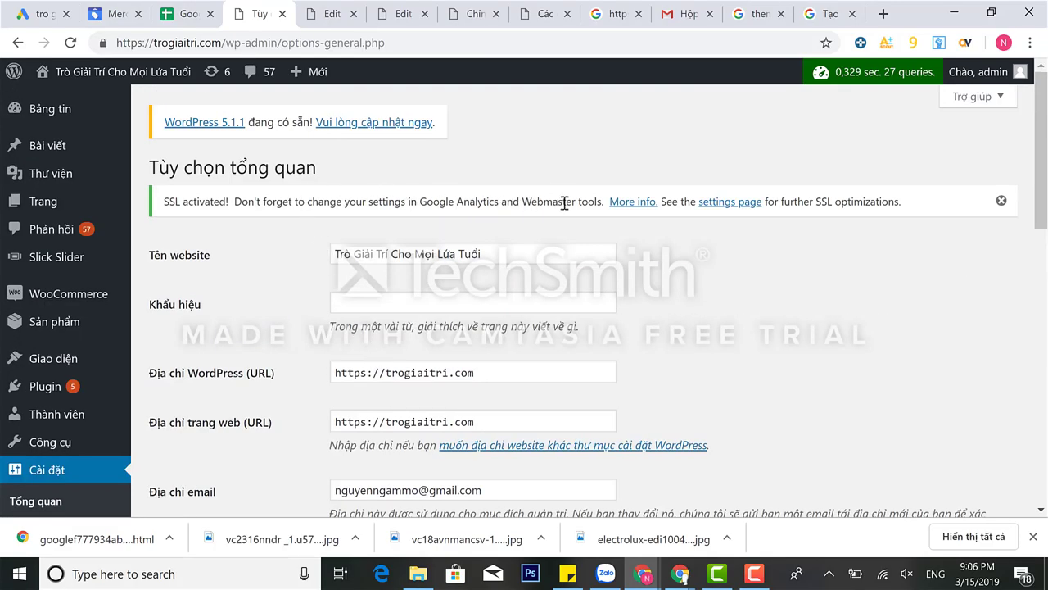
- Review the homepage settings (Cài đặt trang chủ) through to the footer field, and open the SSL settings page
{"action": "scroll", "coordinate": [129, 409], "scroll_direction": "down", "scroll_amount": 3}
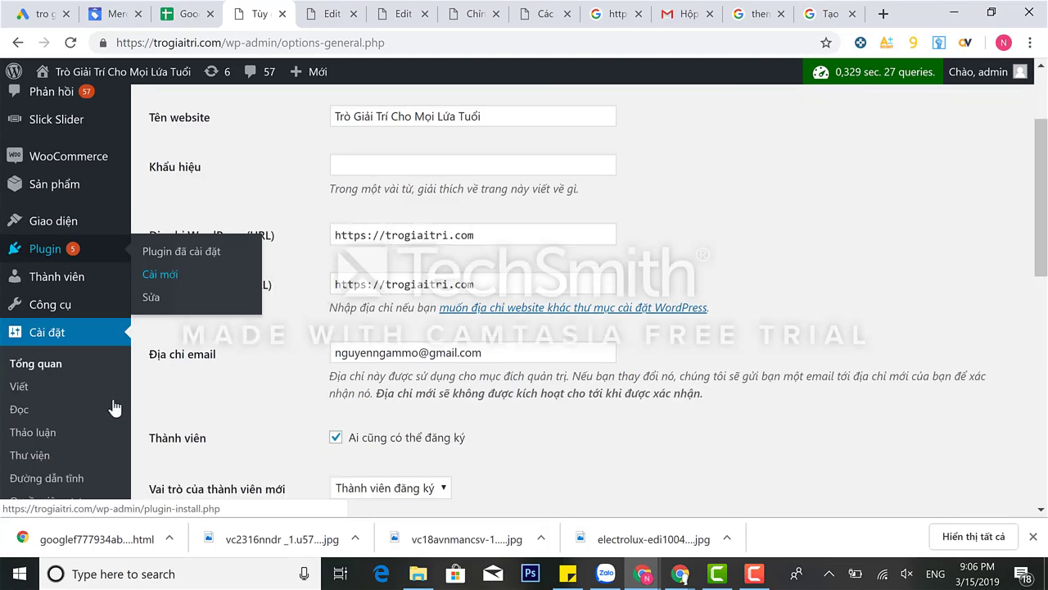
{"action": "scroll", "coordinate": [50, 400], "scroll_direction": "down", "scroll_amount": 1}
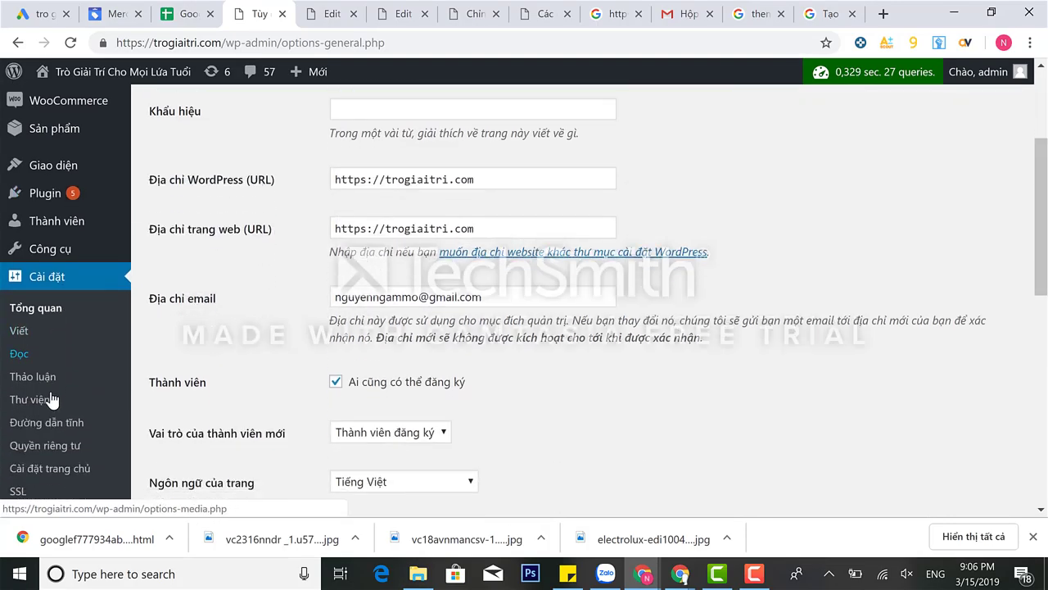
{"action": "left_click", "coordinate": [74, 459]}
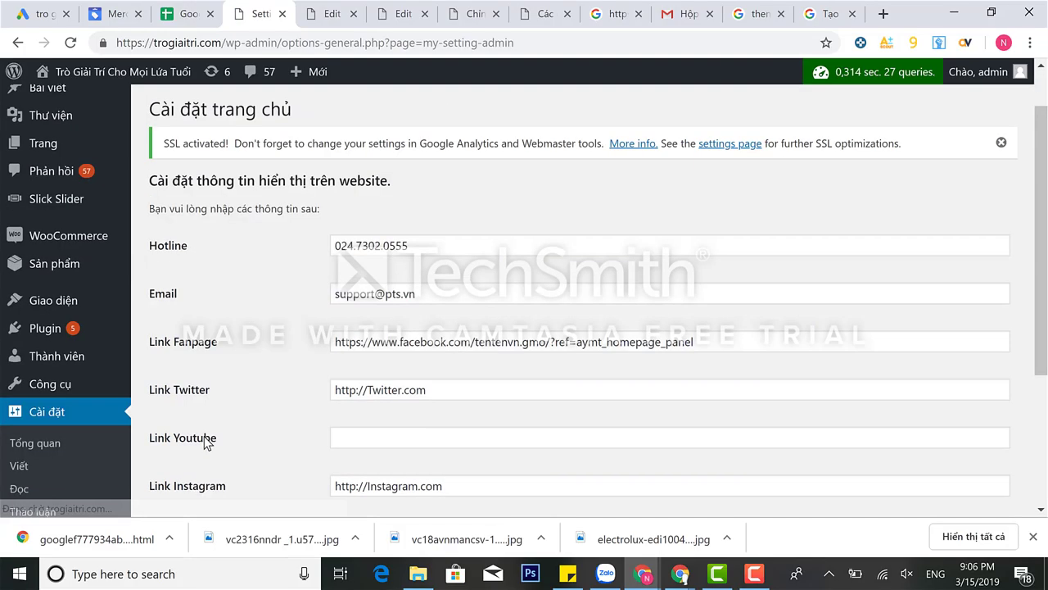
{"action": "scroll", "coordinate": [205, 442], "scroll_direction": "down", "scroll_amount": 1}
{"action": "scroll", "coordinate": [206, 442], "scroll_direction": "down", "scroll_amount": 1}
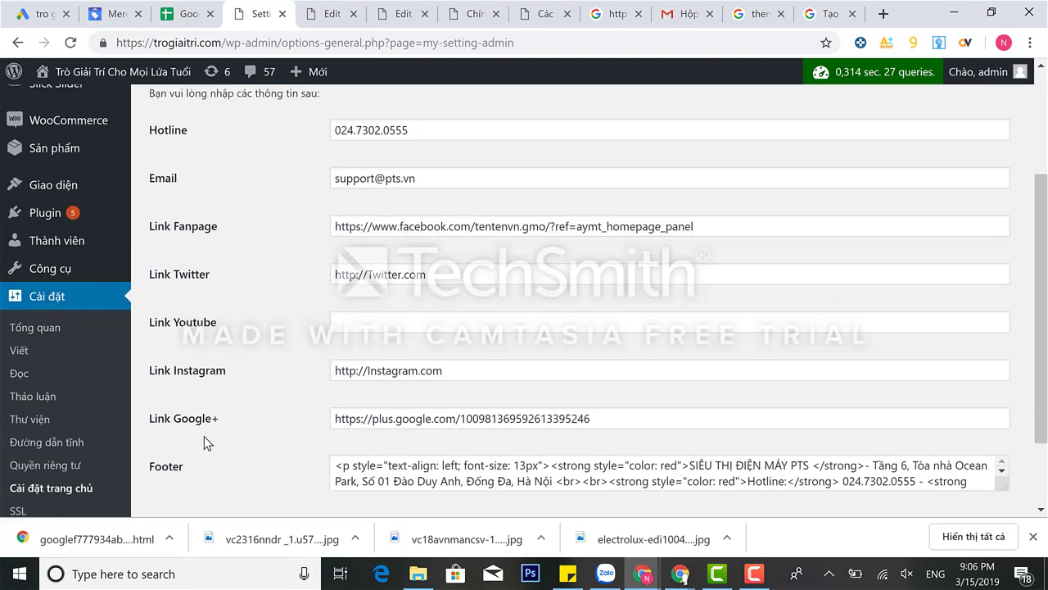
{"action": "scroll", "coordinate": [206, 442], "scroll_direction": "down", "scroll_amount": 1}
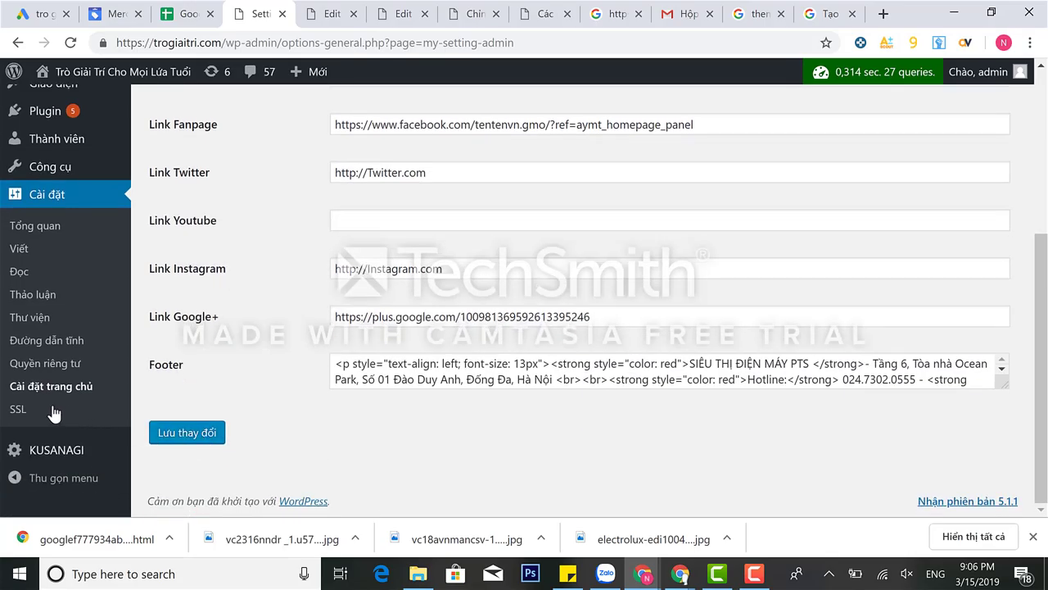
{"action": "left_click", "coordinate": [33, 415]}
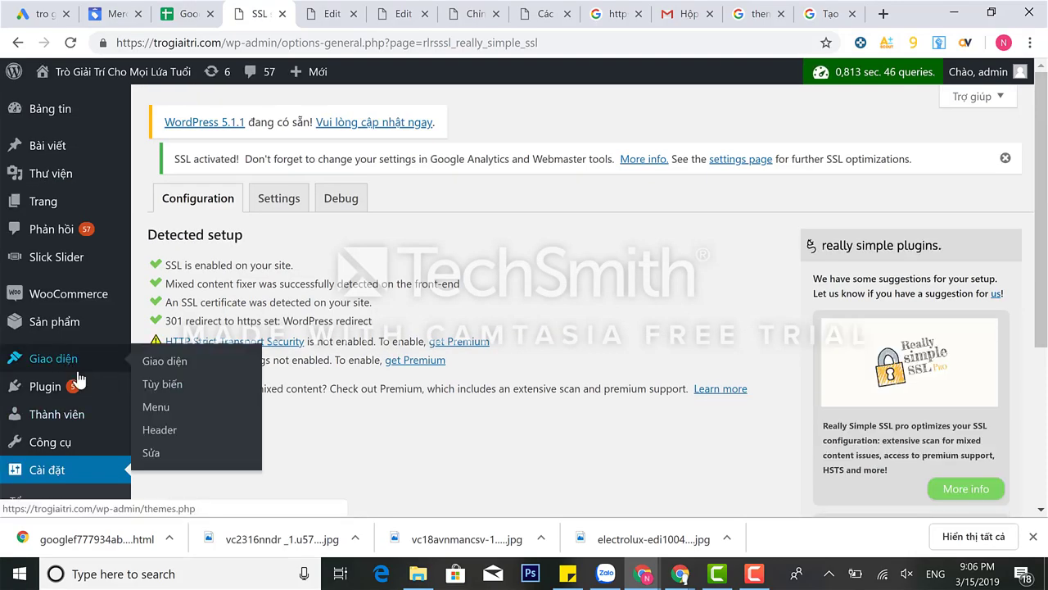
- Search the installed WordPress plugins for "sitemap"
{"action": "mouse_move", "coordinate": [82, 386]}
{"action": "left_click", "coordinate": [171, 390]}
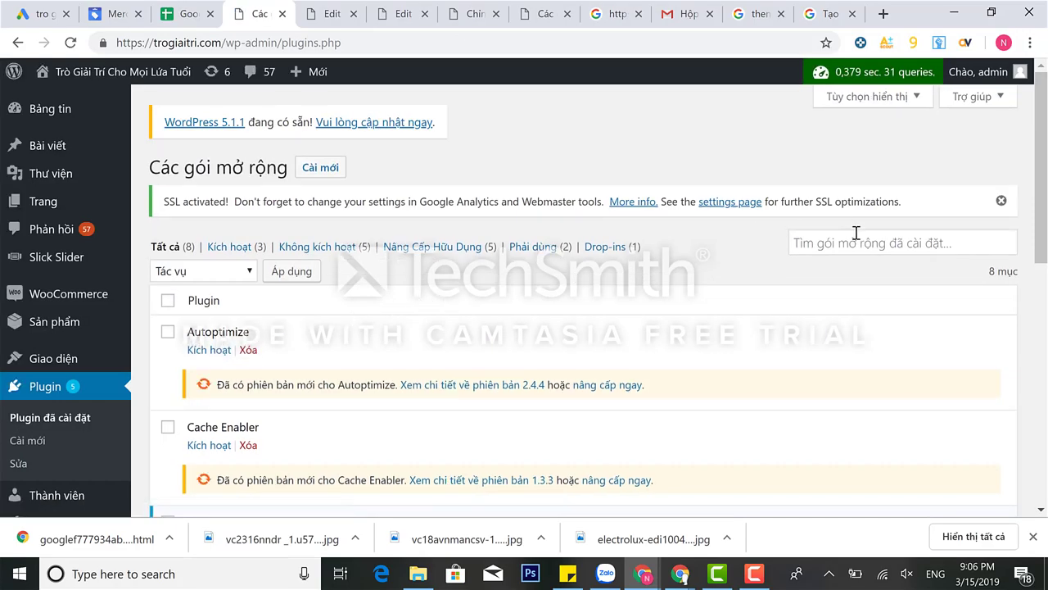
{"action": "left_click", "coordinate": [856, 234]}
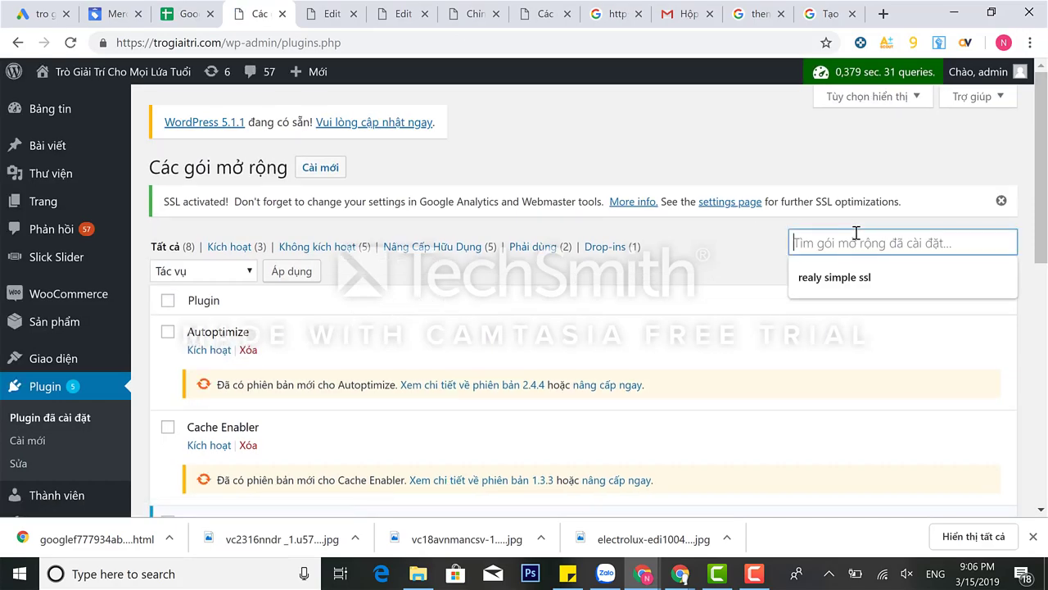
{"action": "type", "text": "slte"}
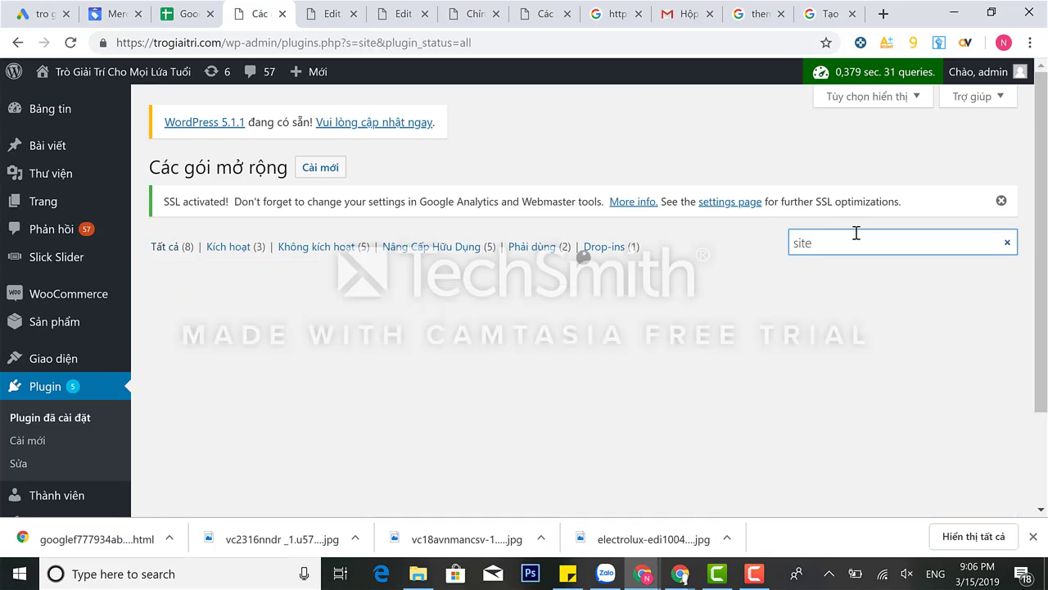
{"action": "type", "text": "map"}
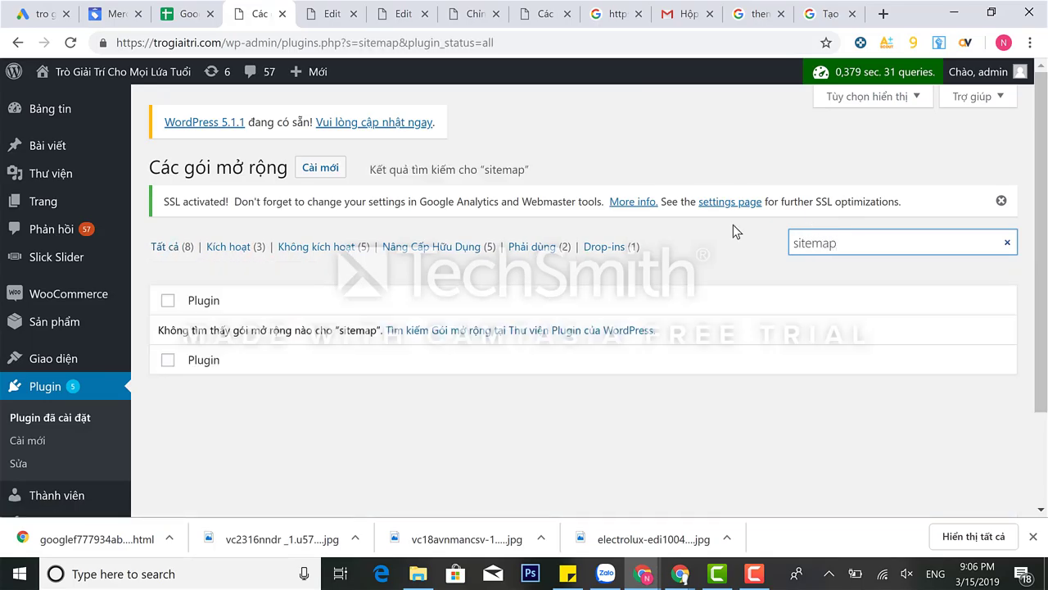
- Search the new plugin library for "sitemap" and install XML Sitemap & Google News
{"action": "left_click", "coordinate": [323, 170]}
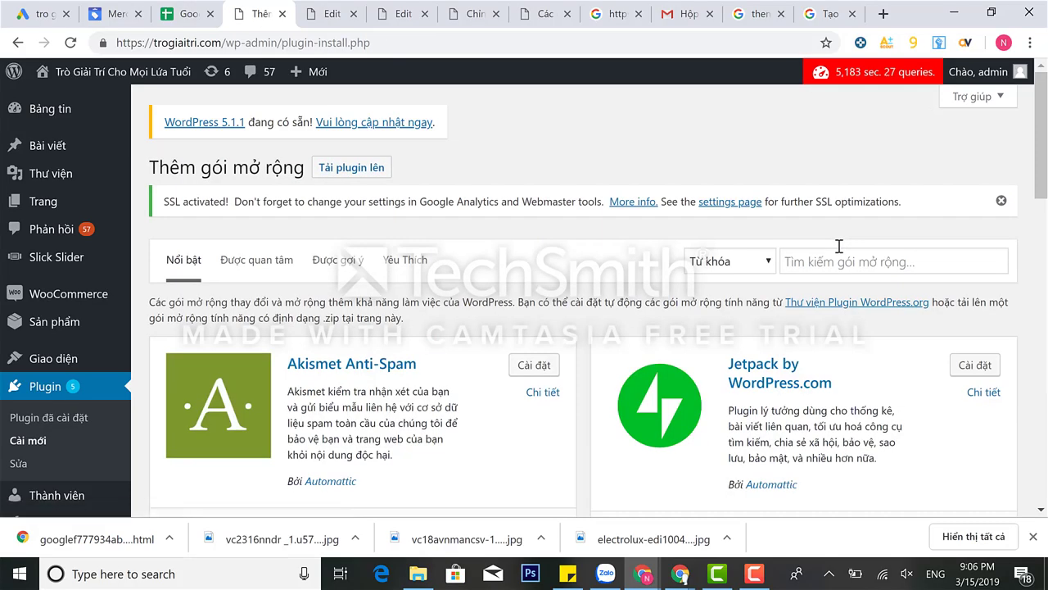
{"action": "left_click", "coordinate": [845, 263]}
{"action": "type", "text": "sitemap"}
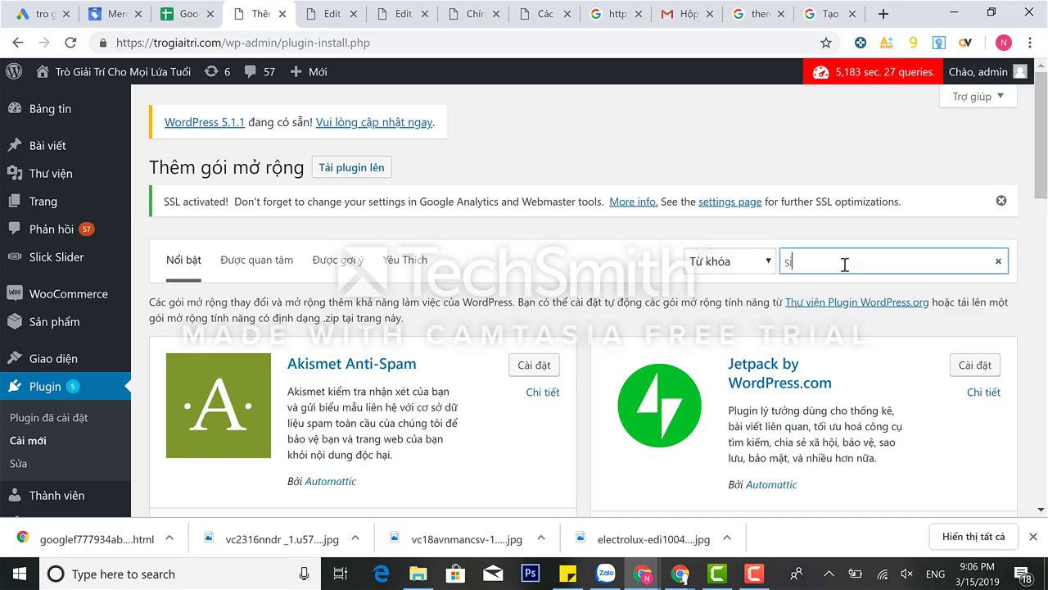
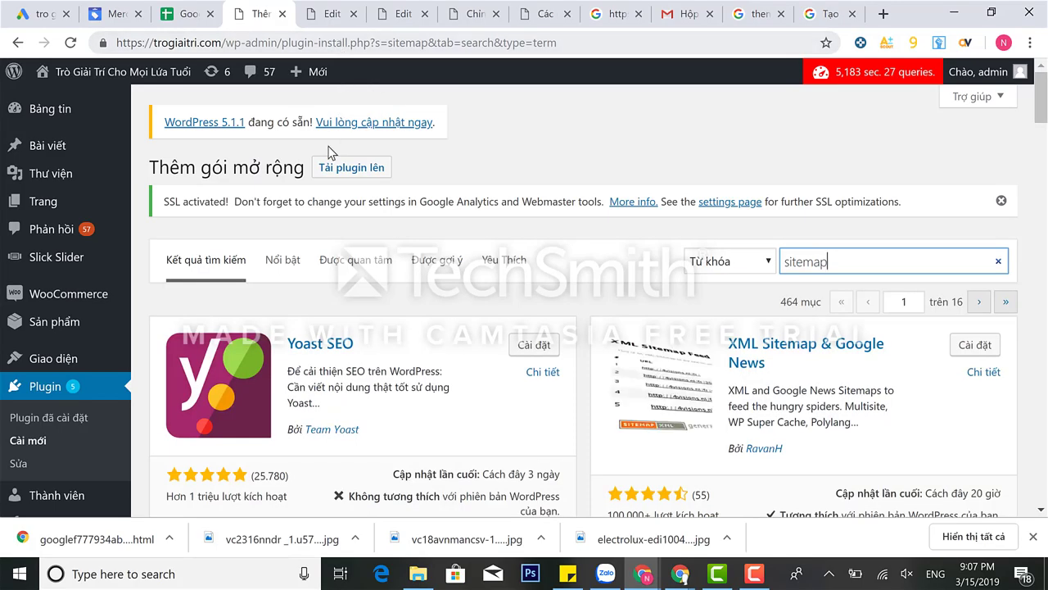
{"action": "scroll", "coordinate": [421, 276], "scroll_direction": "down", "scroll_amount": 1}
{"action": "left_click", "coordinate": [975, 327]}
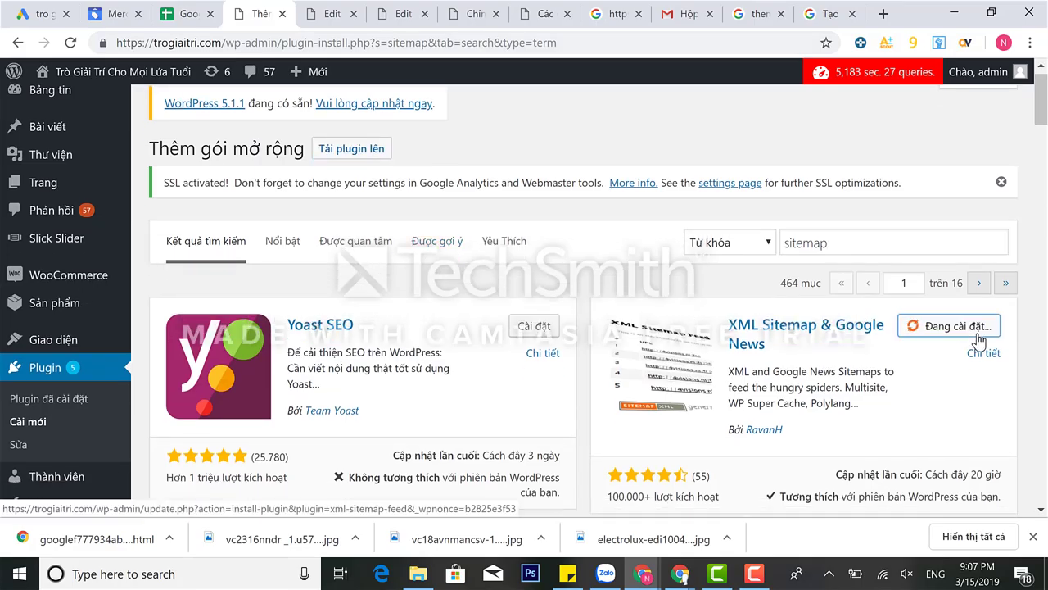
{"action": "scroll", "coordinate": [714, 452], "scroll_direction": "down", "scroll_amount": 2}
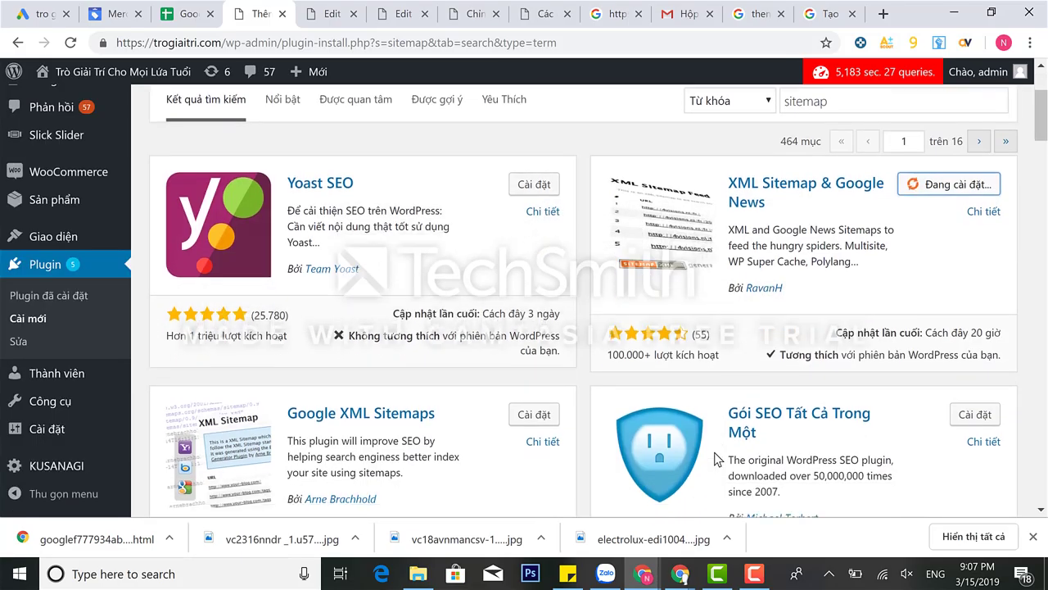
{"action": "scroll", "coordinate": [714, 458], "scroll_direction": "up", "scroll_amount": 2}
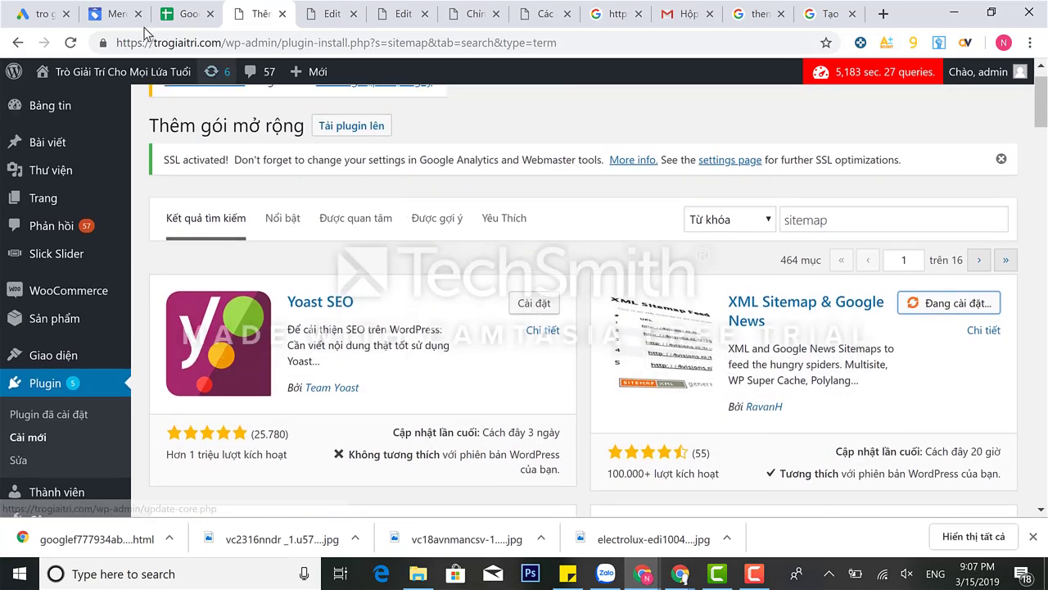
- Check the vacuum cleaner's product details in Google Merchant Center, and view the new campaign form in Google Ads
{"action": "left_click", "coordinate": [113, 15]}
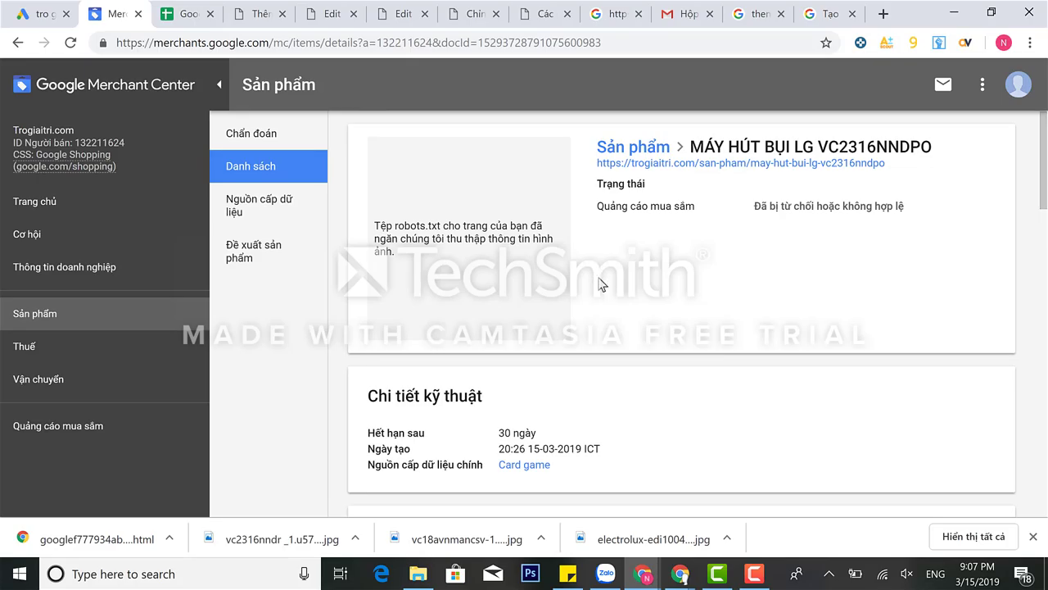
{"action": "scroll", "coordinate": [621, 249], "scroll_direction": "down", "scroll_amount": 3}
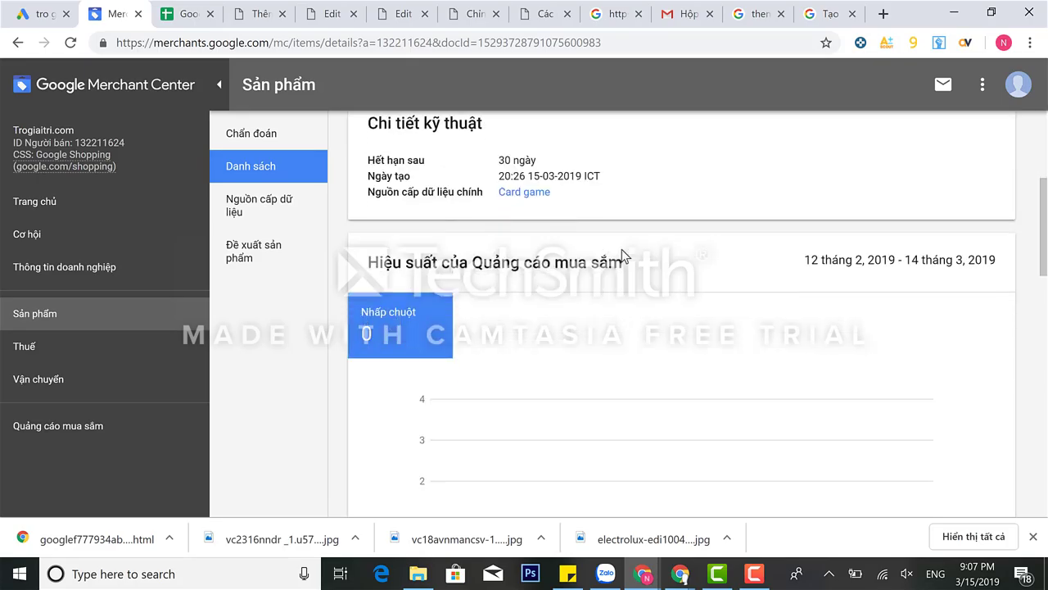
{"action": "scroll", "coordinate": [622, 249], "scroll_direction": "up", "scroll_amount": 3}
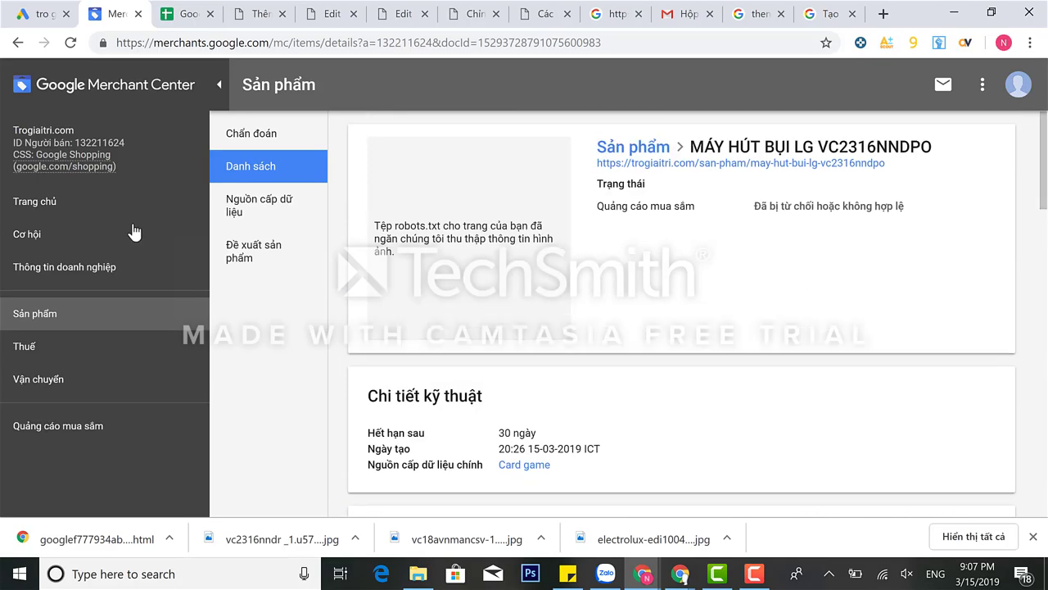
{"action": "left_click", "coordinate": [34, 17]}
{"action": "mouse_move", "coordinate": [217, 279]}
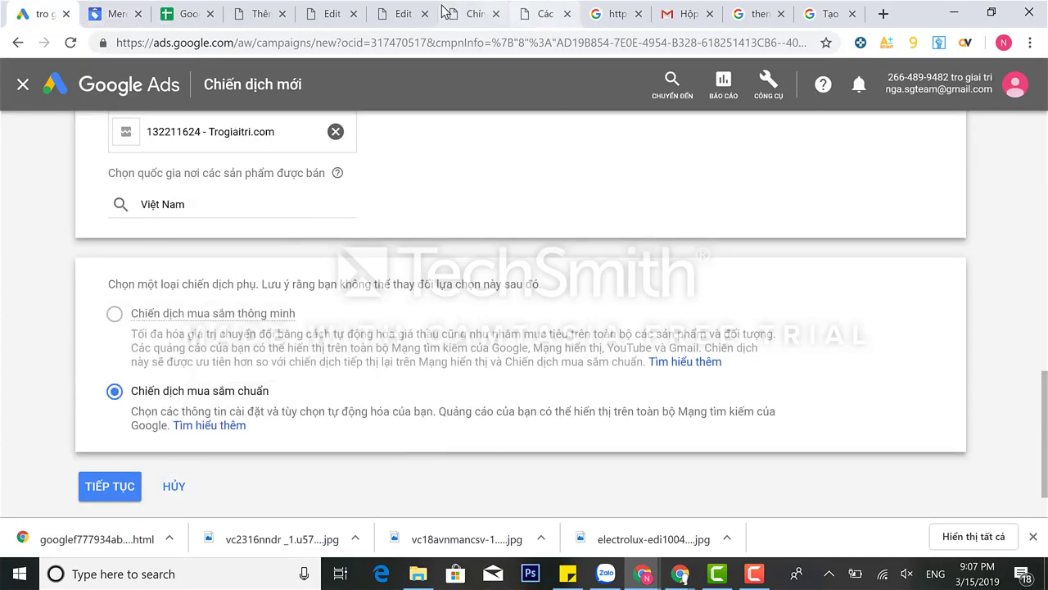
- Activate XML Sitemap & Google News in WordPress, and continue the Google Ads setup with the standard Shopping campaign for Việt Nam
{"action": "left_click", "coordinate": [253, 16]}
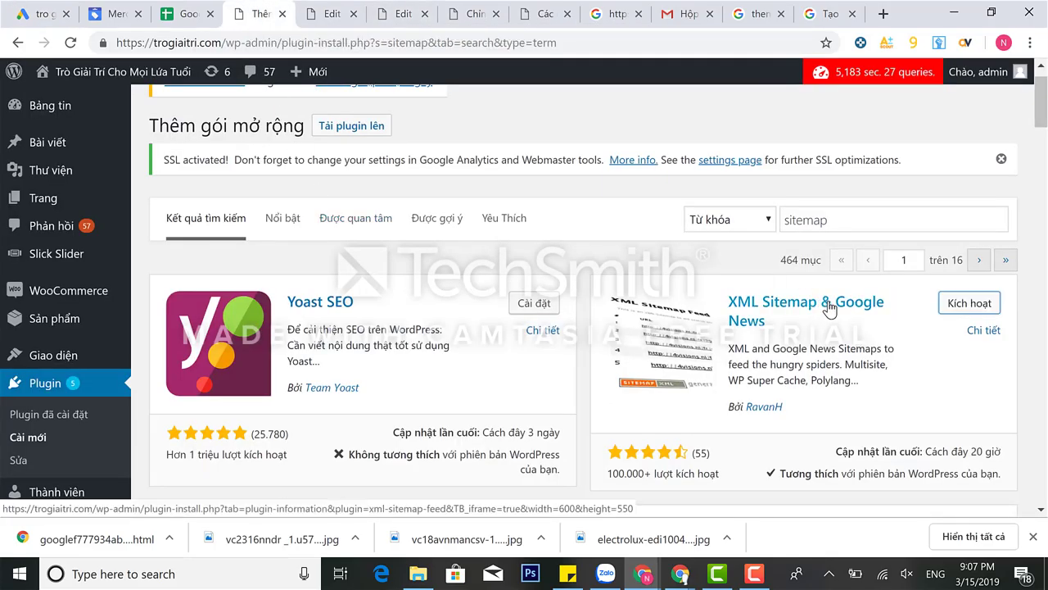
{"action": "left_click", "coordinate": [965, 306]}
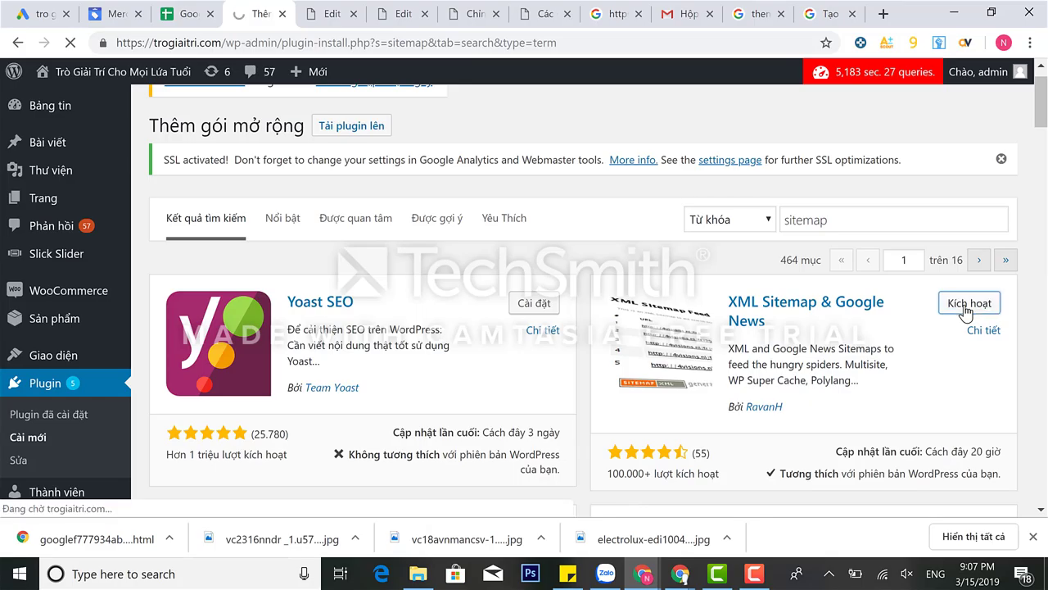
{"action": "left_click", "coordinate": [55, 11]}
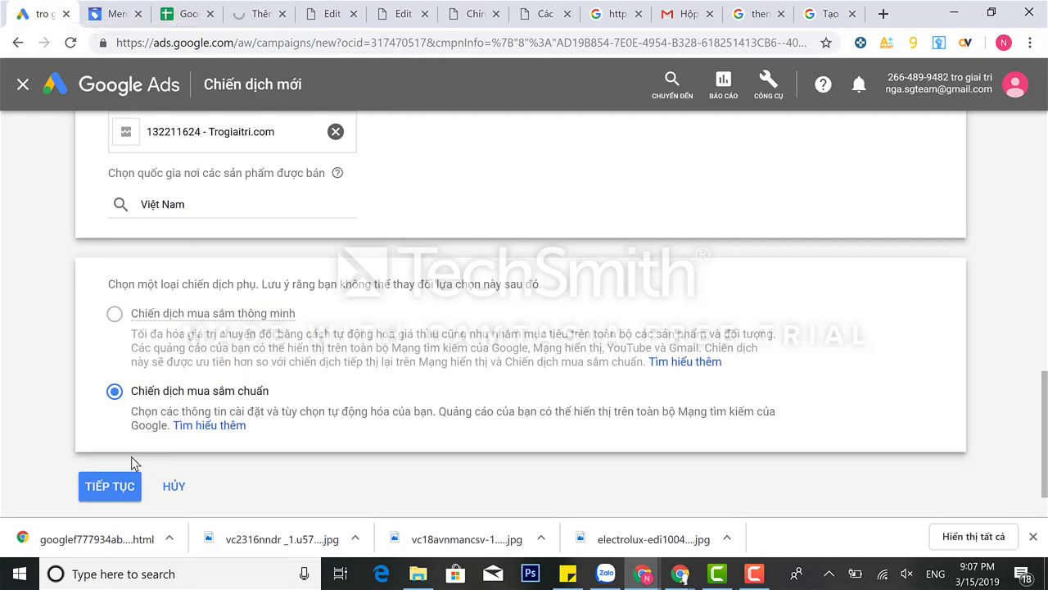
{"action": "left_click", "coordinate": [115, 490]}
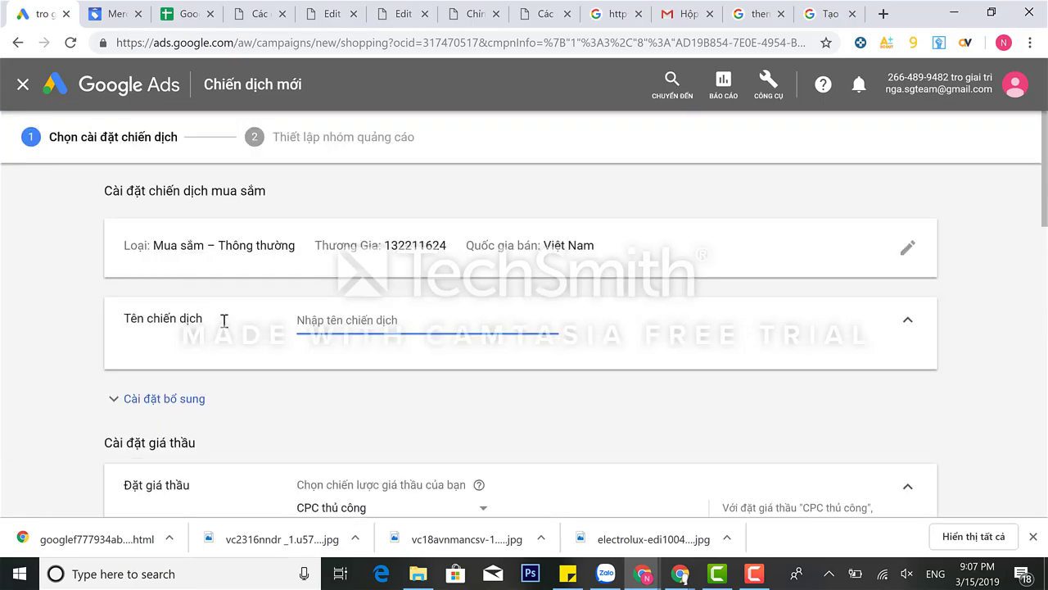
- Open the XML Sitemap & Google News settings from WordPress's installed plugins and go to the Additional robots.txt rules
{"action": "left_click", "coordinate": [252, 18]}
{"action": "scroll", "coordinate": [326, 353], "scroll_direction": "down", "scroll_amount": 3}
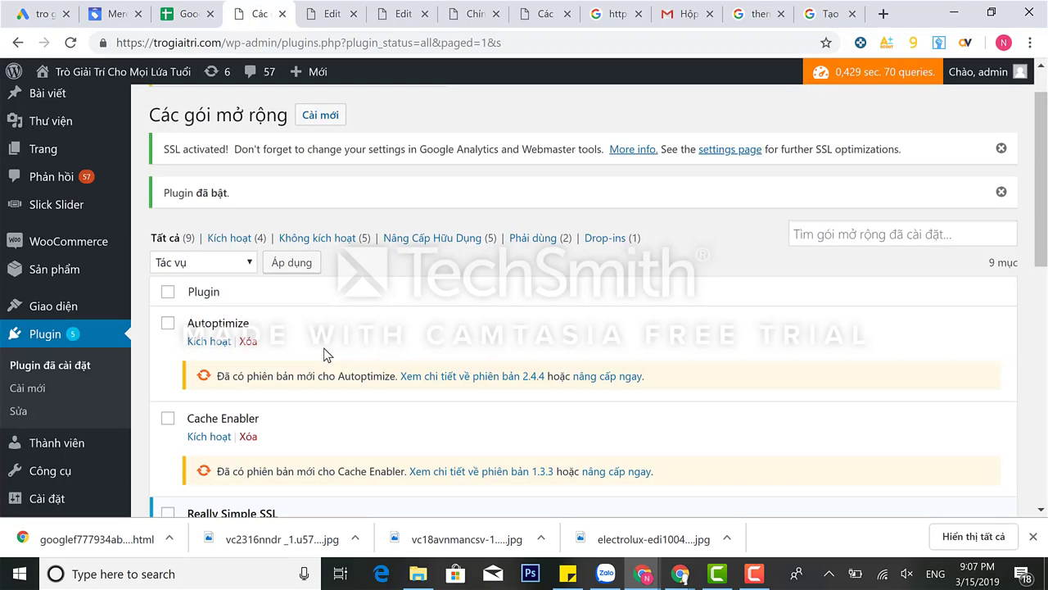
{"action": "scroll", "coordinate": [325, 354], "scroll_direction": "down", "scroll_amount": 4}
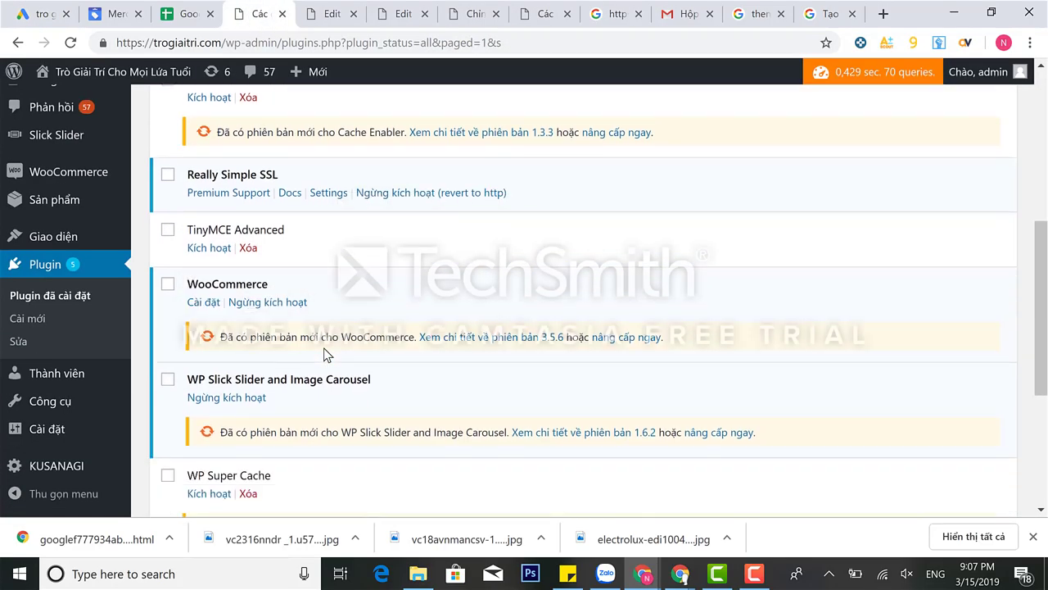
{"action": "scroll", "coordinate": [325, 354], "scroll_direction": "down", "scroll_amount": 2}
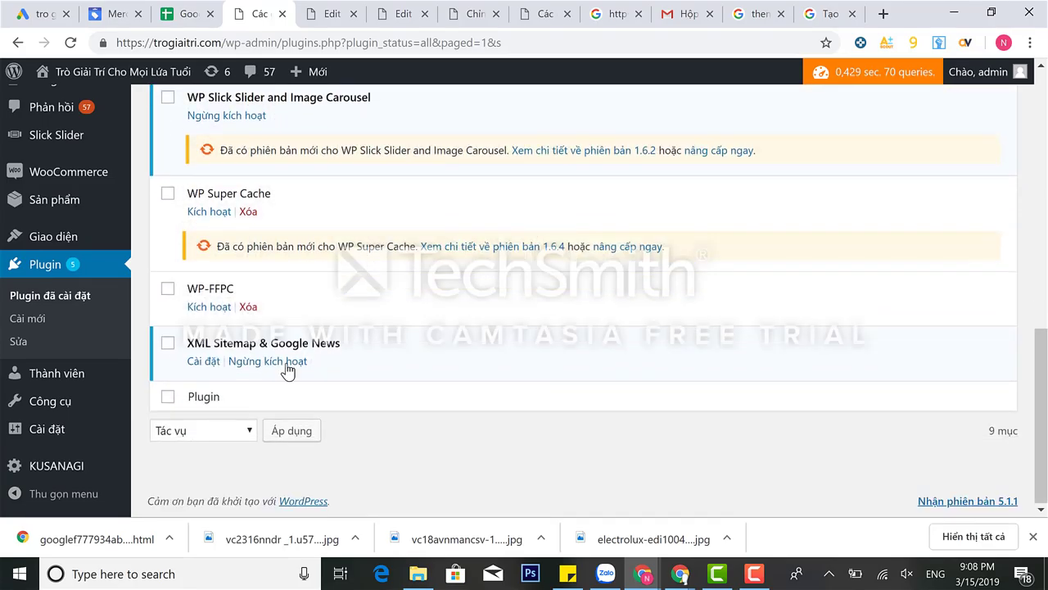
{"action": "left_click", "coordinate": [200, 365]}
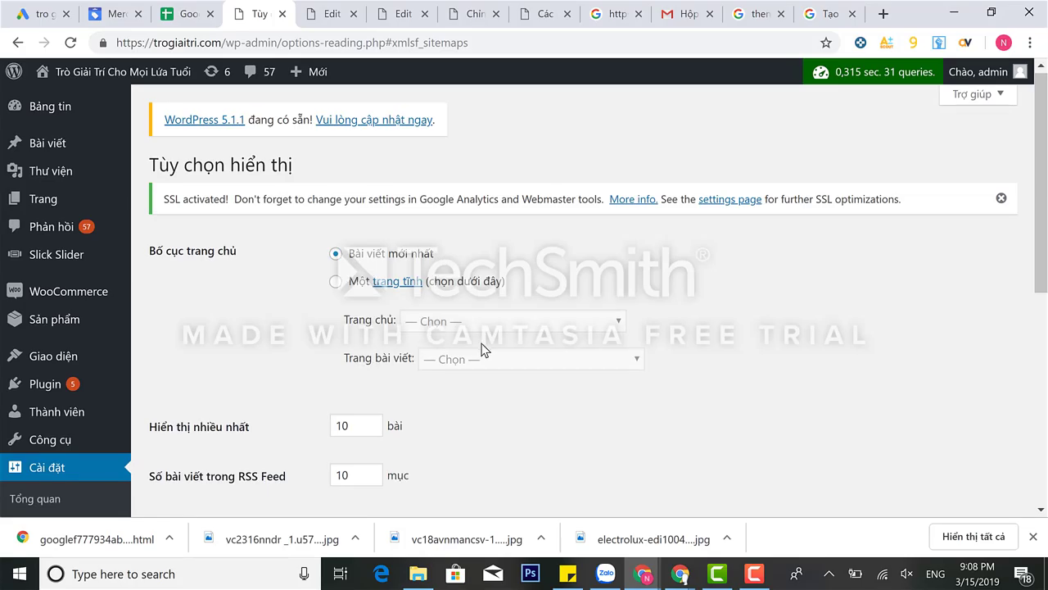
{"action": "scroll", "coordinate": [484, 347], "scroll_direction": "down", "scroll_amount": 1}
{"action": "scroll", "coordinate": [484, 349], "scroll_direction": "down", "scroll_amount": 4}
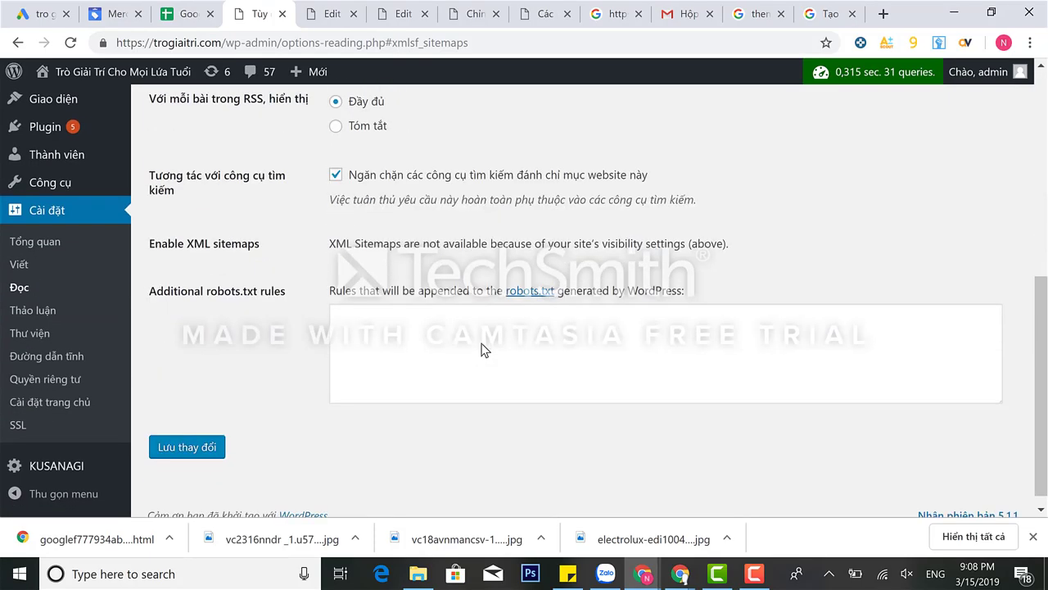
{"action": "left_click", "coordinate": [482, 344]}
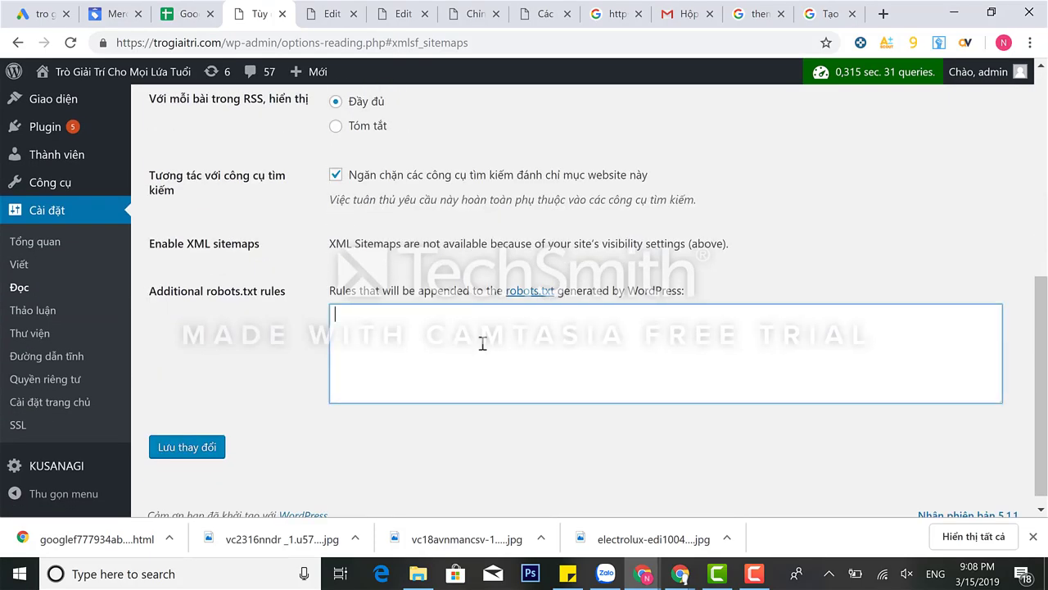
- Open the generated robots.txt file in a new tab and copy its entire contents
{"action": "right_click", "coordinate": [527, 294]}
{"action": "left_click", "coordinate": [557, 304]}
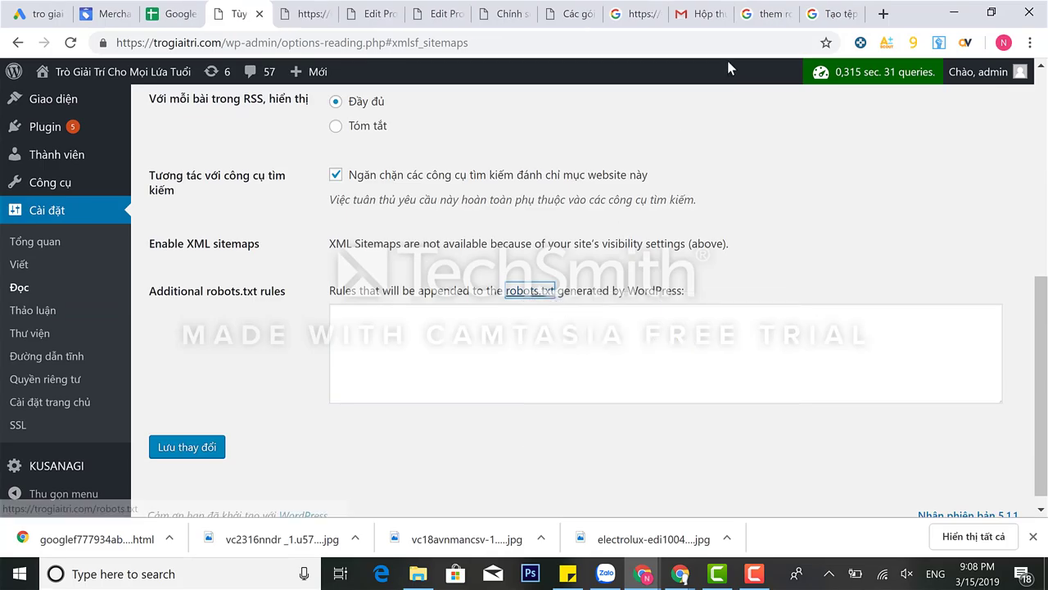
{"action": "left_click", "coordinate": [309, 18]}
{"action": "left_click_drag", "start_coordinate": [82, 124], "coordinate": [3, 74]}
{"action": "key", "text": "ctrl+c"}
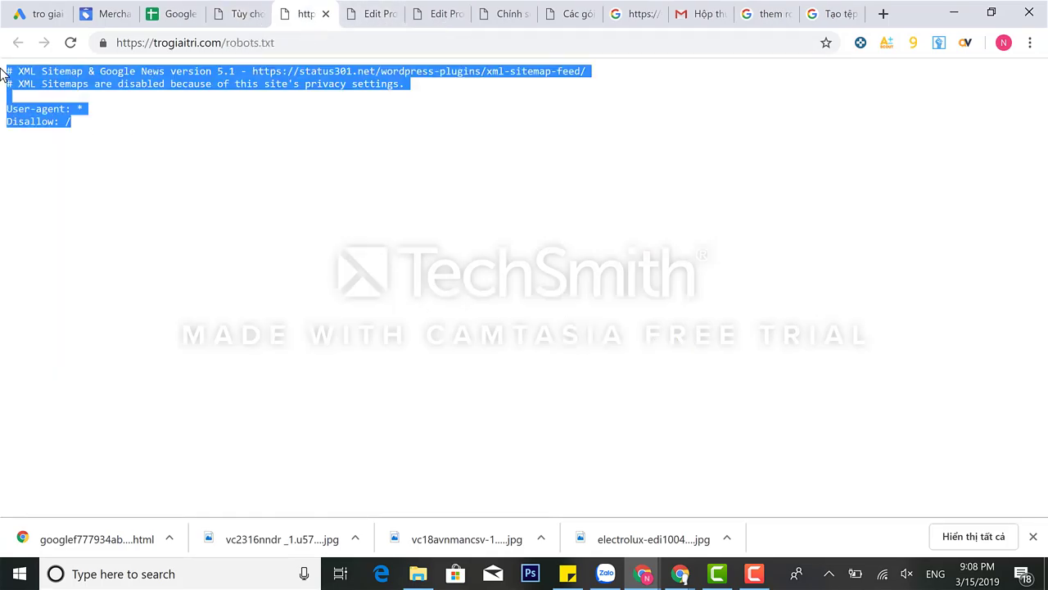
- Paste the copied robots.txt contents into the Additional robots.txt rules on the reading settings page and save the changes
{"action": "left_click", "coordinate": [239, 26]}
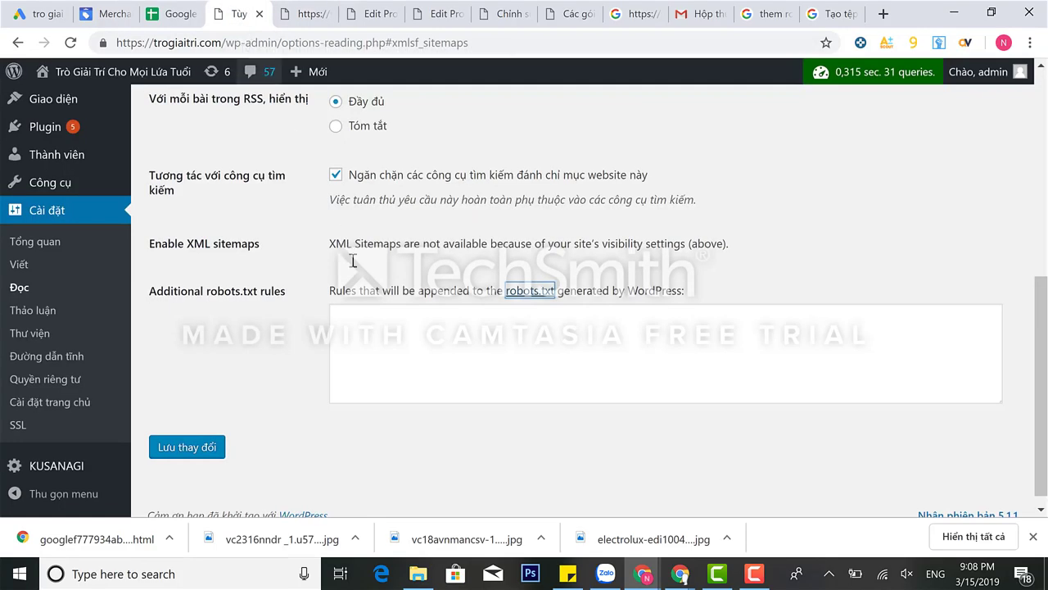
{"action": "left_click", "coordinate": [397, 339]}
{"action": "key", "text": "ctrl+v"}
{"action": "left_click", "coordinate": [201, 446]}
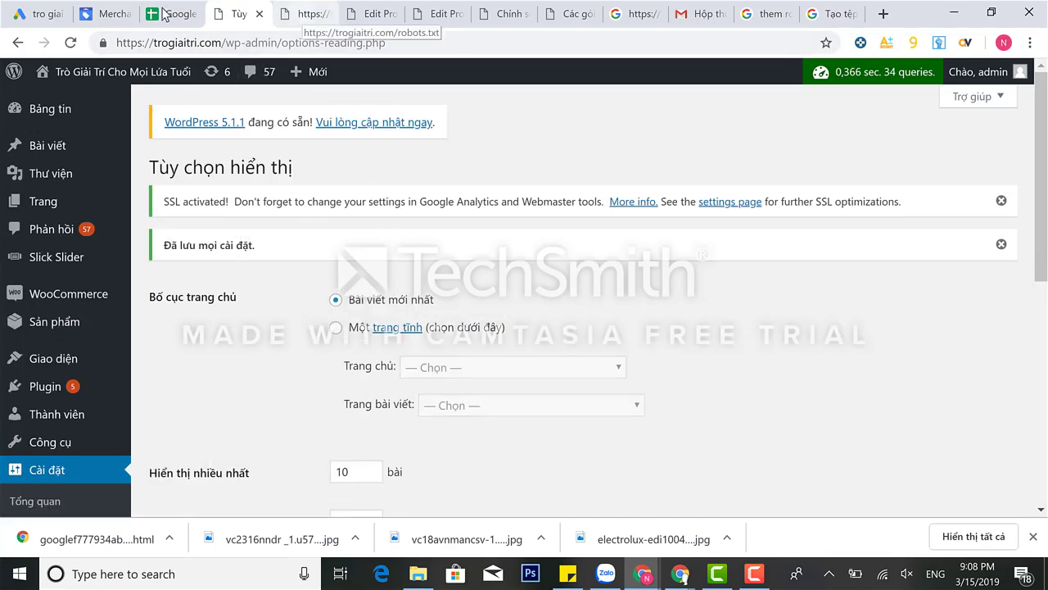
- Return to Google Merchant Center and trigger an immediate fetch of the Card game primary feed
{"action": "left_click", "coordinate": [105, 14]}
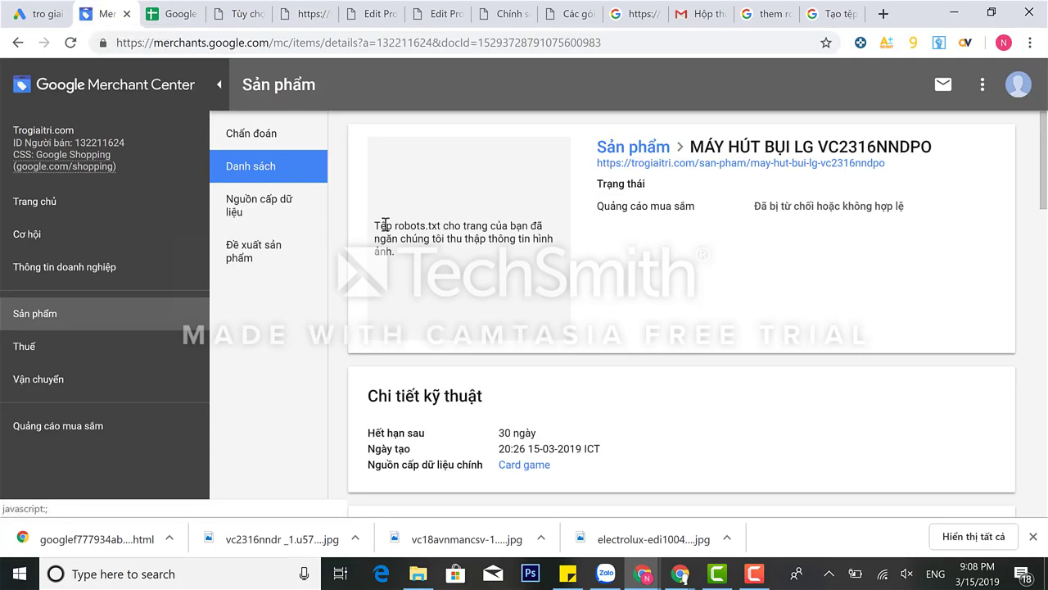
{"action": "left_click", "coordinate": [259, 206]}
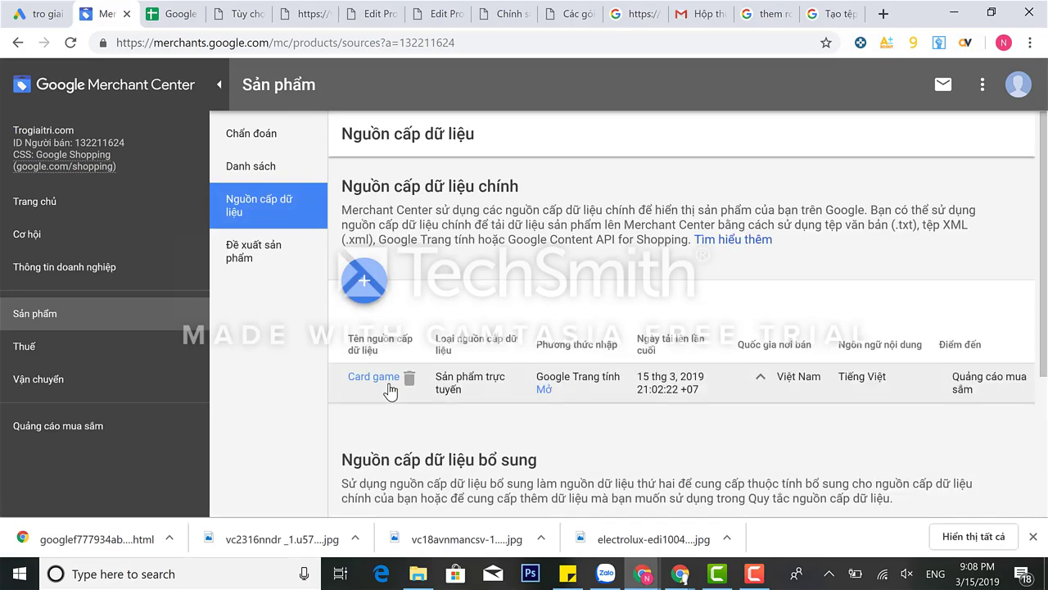
{"action": "left_click", "coordinate": [376, 380]}
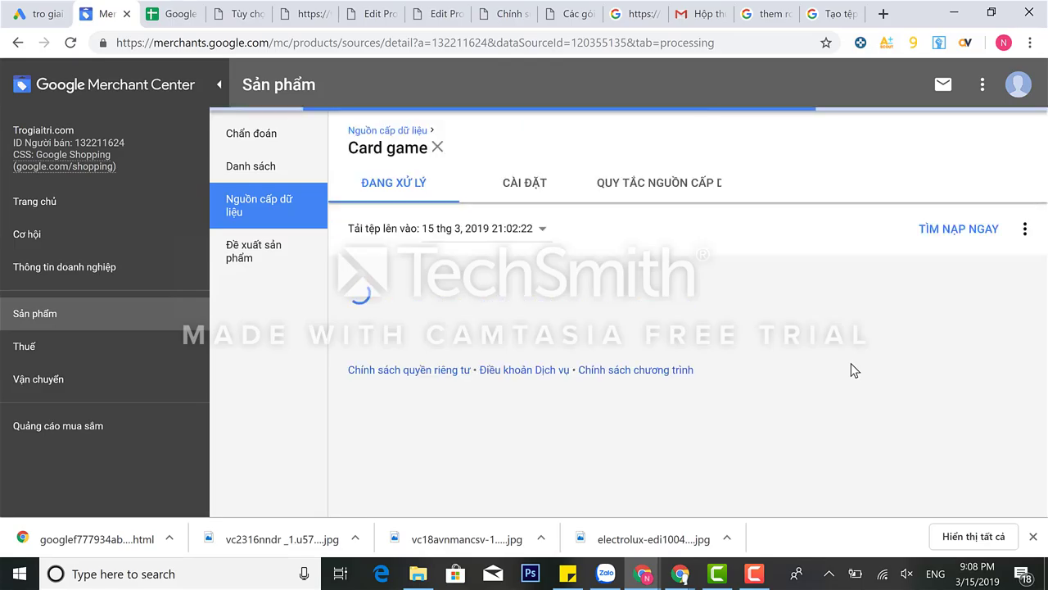
{"action": "left_click", "coordinate": [944, 230]}
{"action": "scroll", "coordinate": [840, 330], "scroll_direction": "down", "scroll_amount": 1}
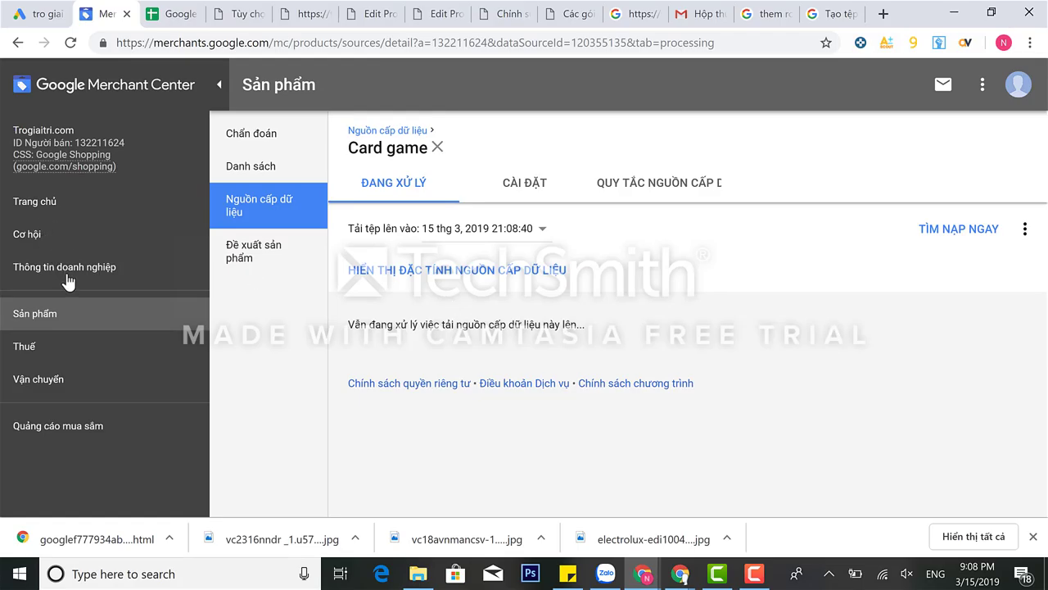
- Examine the product diagnostics, checking the item issues table with its image errors and the feed issues
{"action": "left_click", "coordinate": [52, 316]}
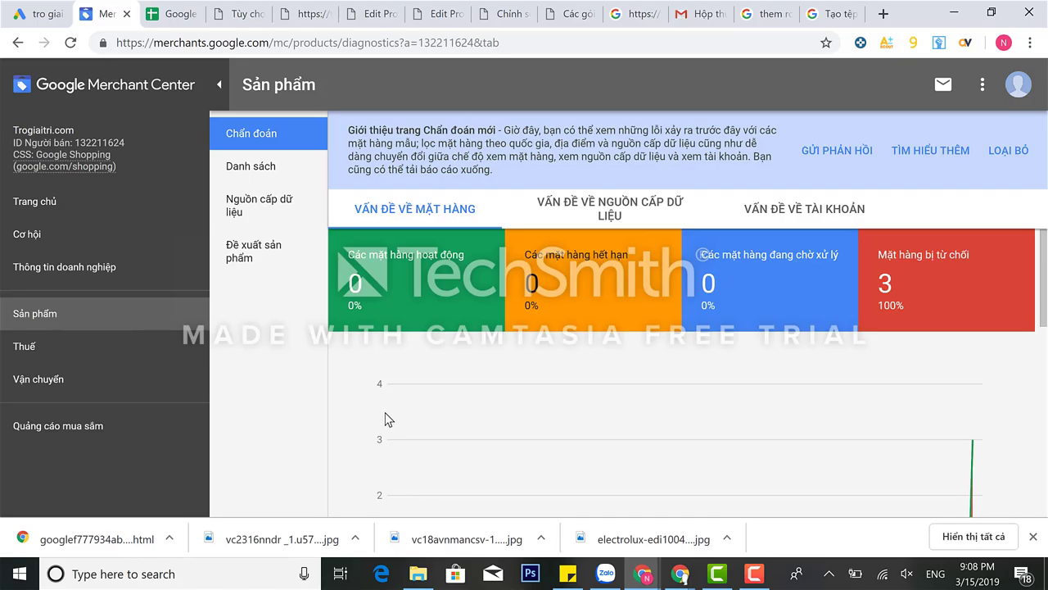
{"action": "scroll", "coordinate": [595, 424], "scroll_direction": "down", "scroll_amount": 5}
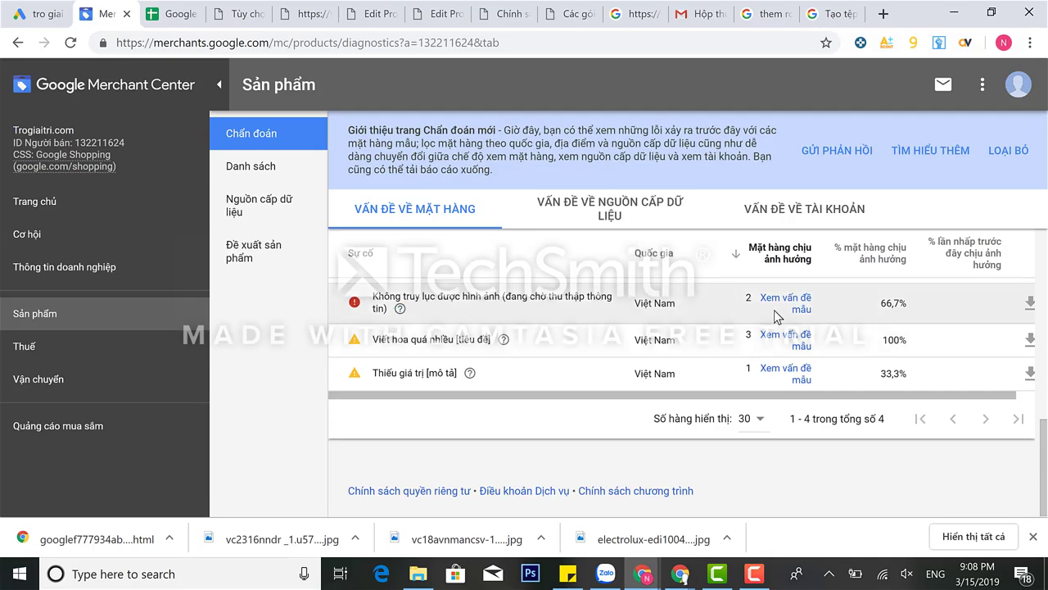
{"action": "left_click_drag", "start_coordinate": [912, 306], "coordinate": [883, 302]}
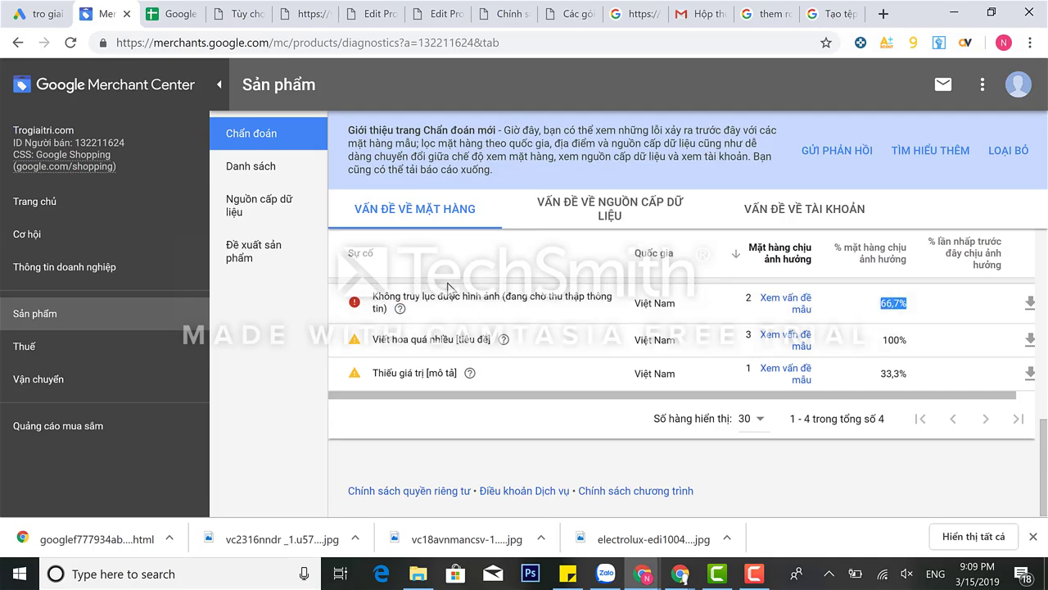
{"action": "left_click", "coordinate": [623, 208]}
{"action": "left_click", "coordinate": [752, 218]}
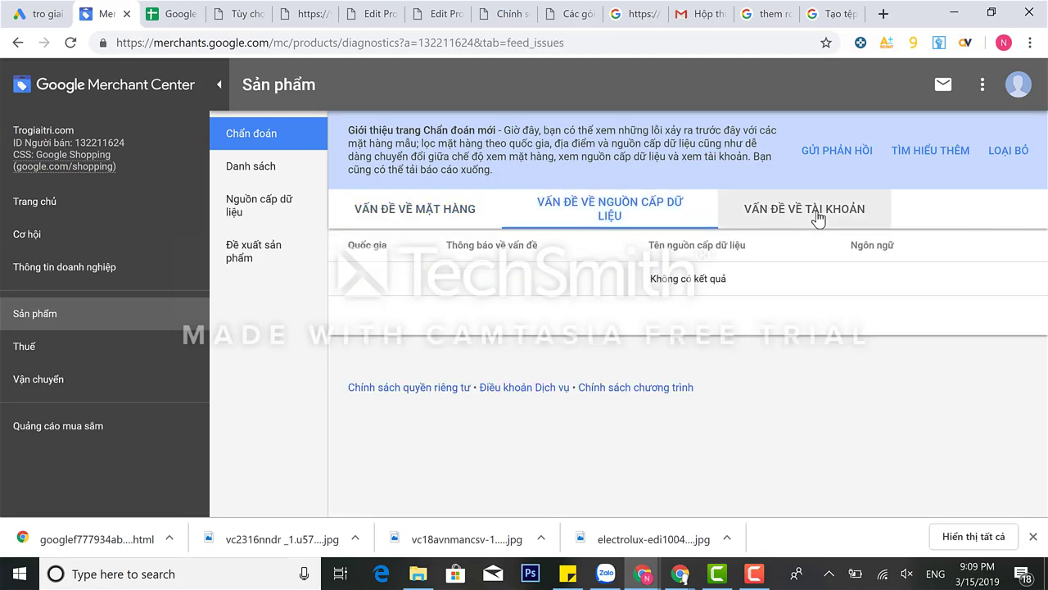
{"action": "left_click", "coordinate": [412, 220]}
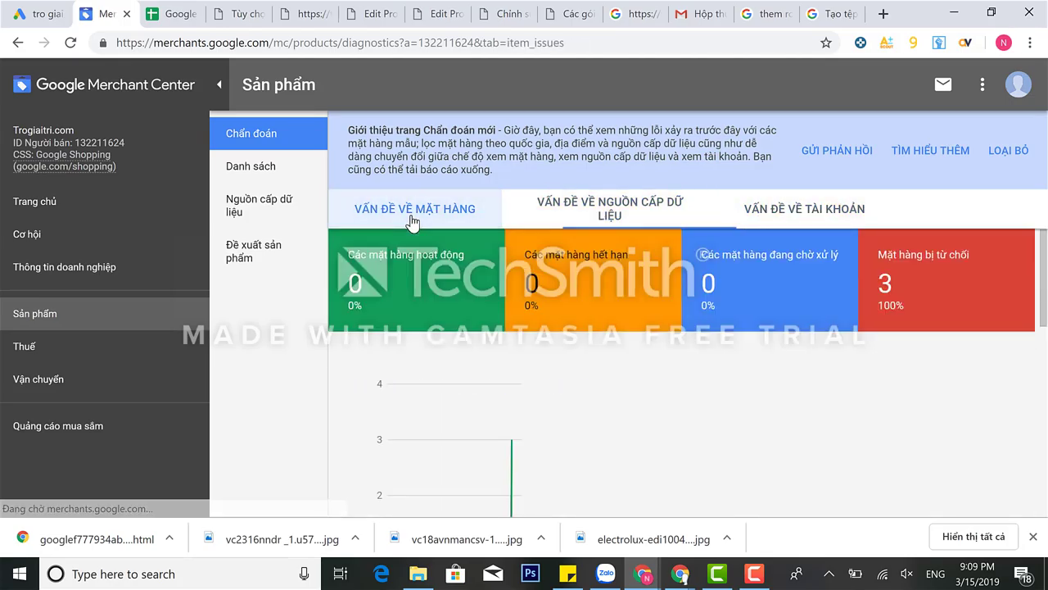
{"action": "scroll", "coordinate": [789, 393], "scroll_direction": "down", "scroll_amount": 5}
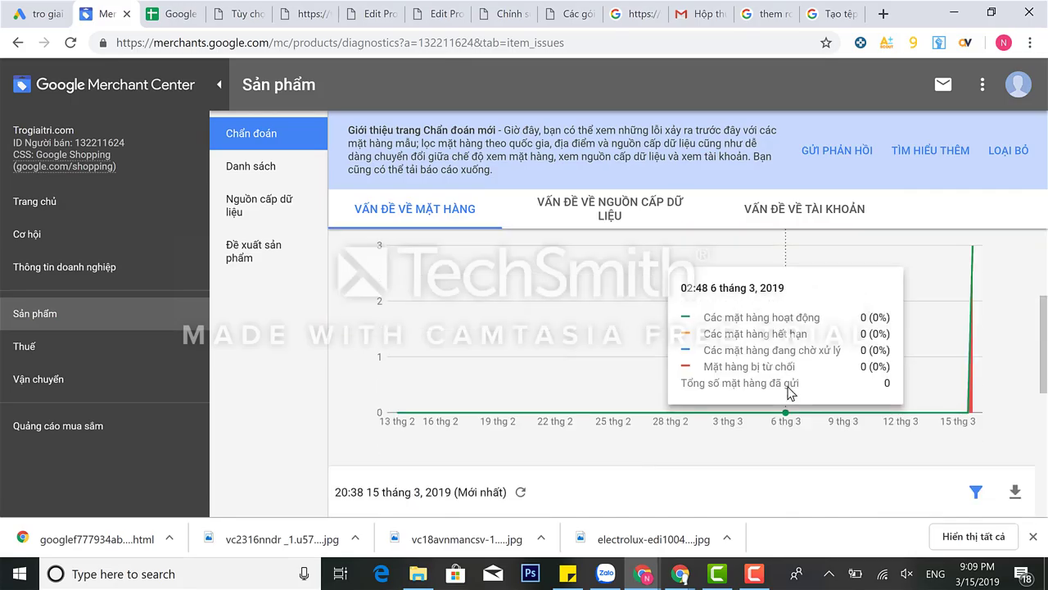
{"action": "scroll", "coordinate": [985, 314], "scroll_direction": "up", "scroll_amount": 1}
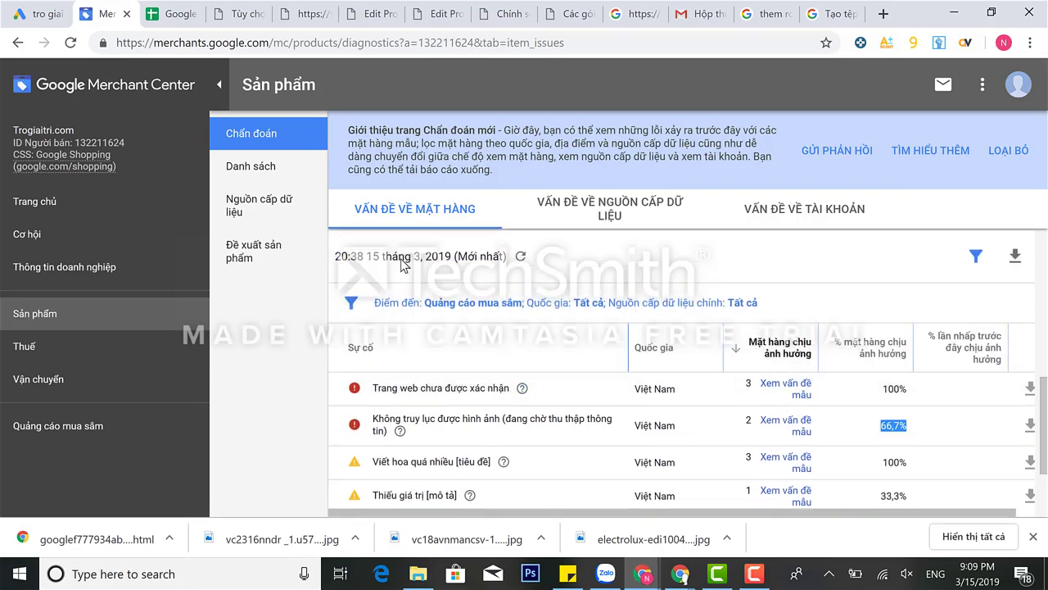
- Check the Shopping ads status of each item in the product list
{"action": "left_click", "coordinate": [252, 172]}
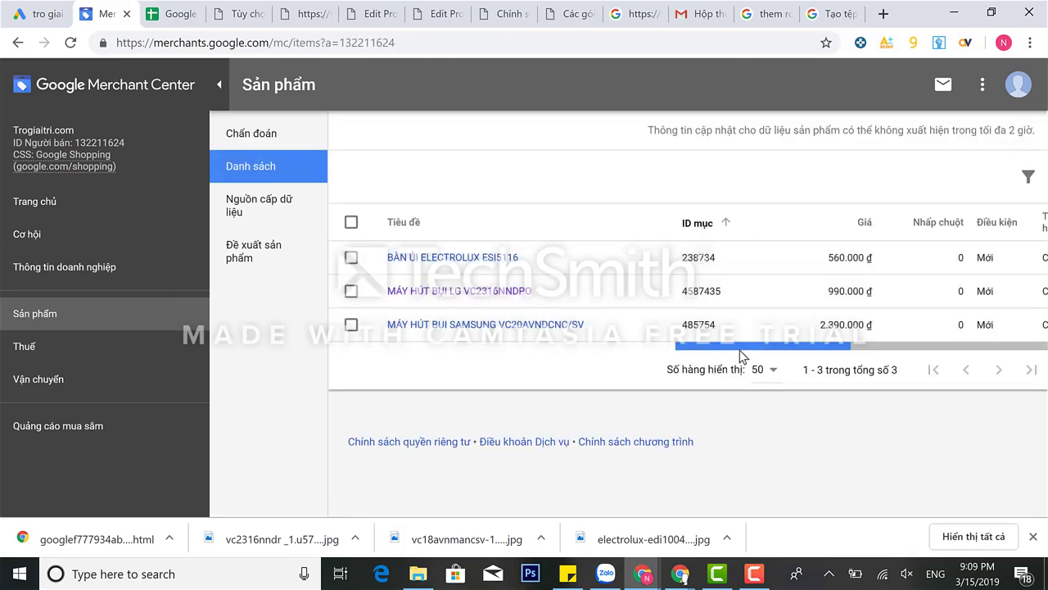
{"action": "left_click_drag", "start_coordinate": [768, 351], "coordinate": [933, 360]}
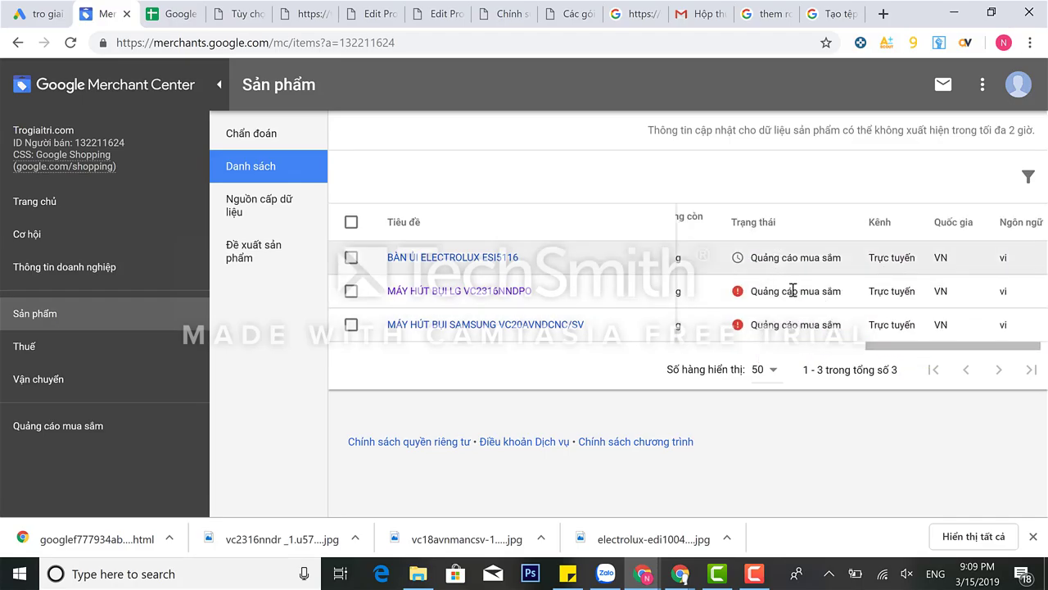
{"action": "left_click_drag", "start_coordinate": [948, 363], "coordinate": [1030, 354]}
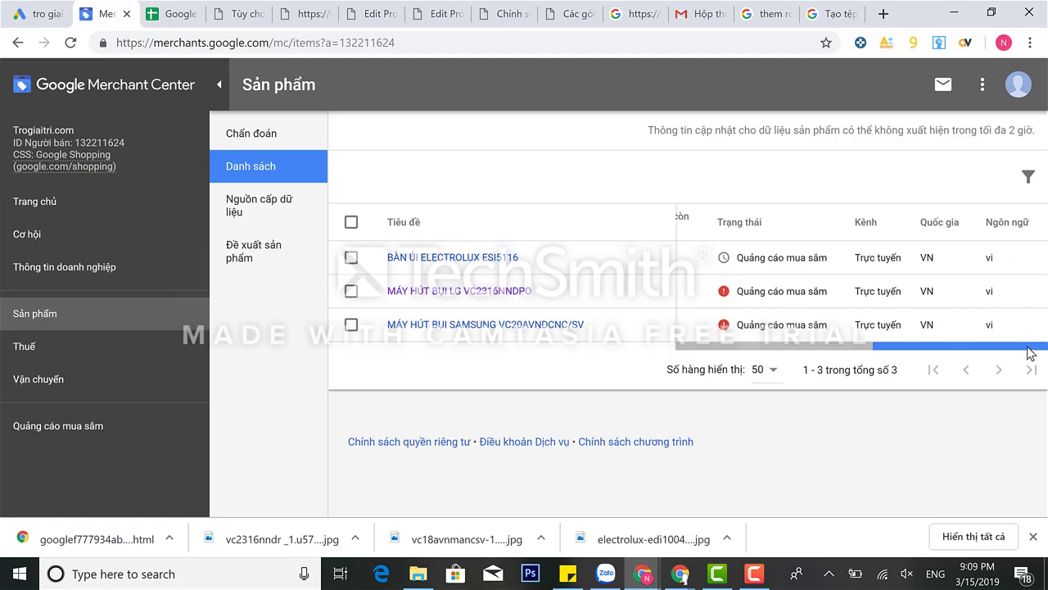
{"action": "left_click_drag", "start_coordinate": [837, 362], "coordinate": [900, 354]}
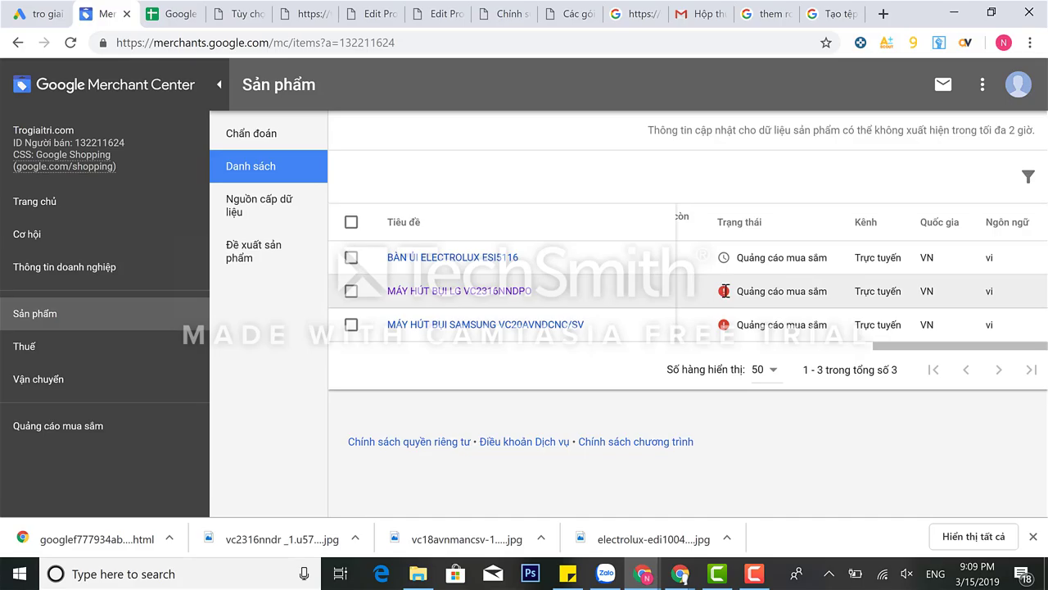
- Review the item issues of Máy Hút Bụi LG vc2316nndpo and open the robots.txt issue's help article in a new tab
{"action": "left_click", "coordinate": [459, 293]}
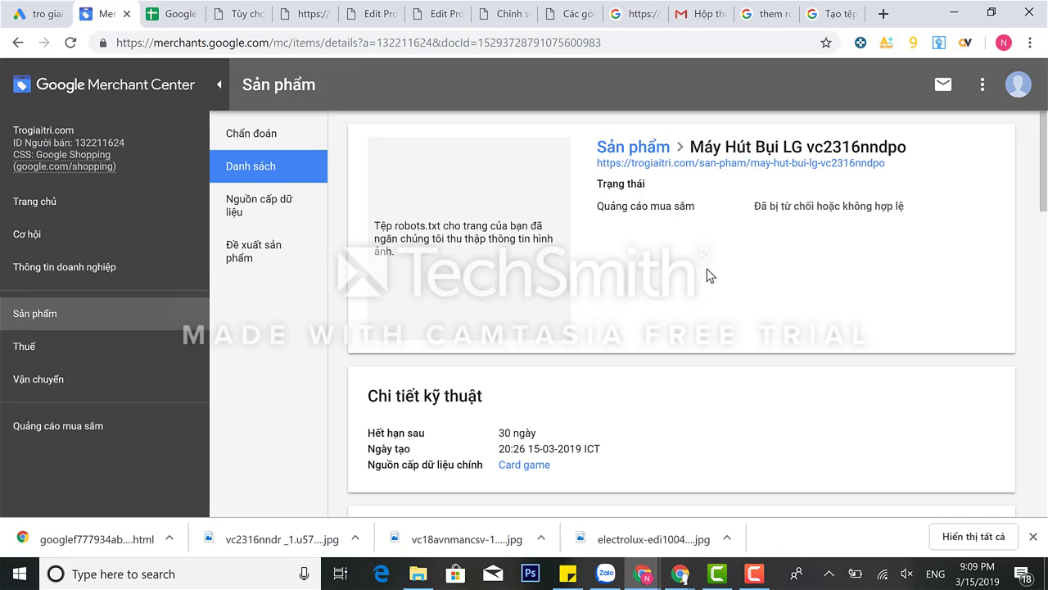
{"action": "scroll", "coordinate": [709, 275], "scroll_direction": "down", "scroll_amount": 9}
{"action": "scroll", "coordinate": [709, 275], "scroll_direction": "up", "scroll_amount": 4}
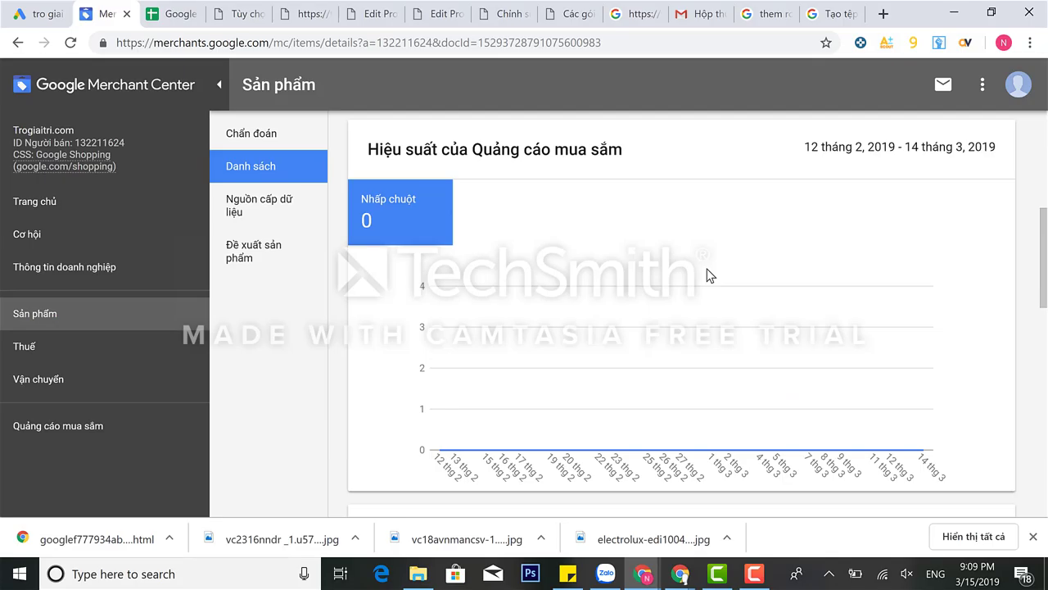
{"action": "scroll", "coordinate": [710, 275], "scroll_direction": "down", "scroll_amount": 5}
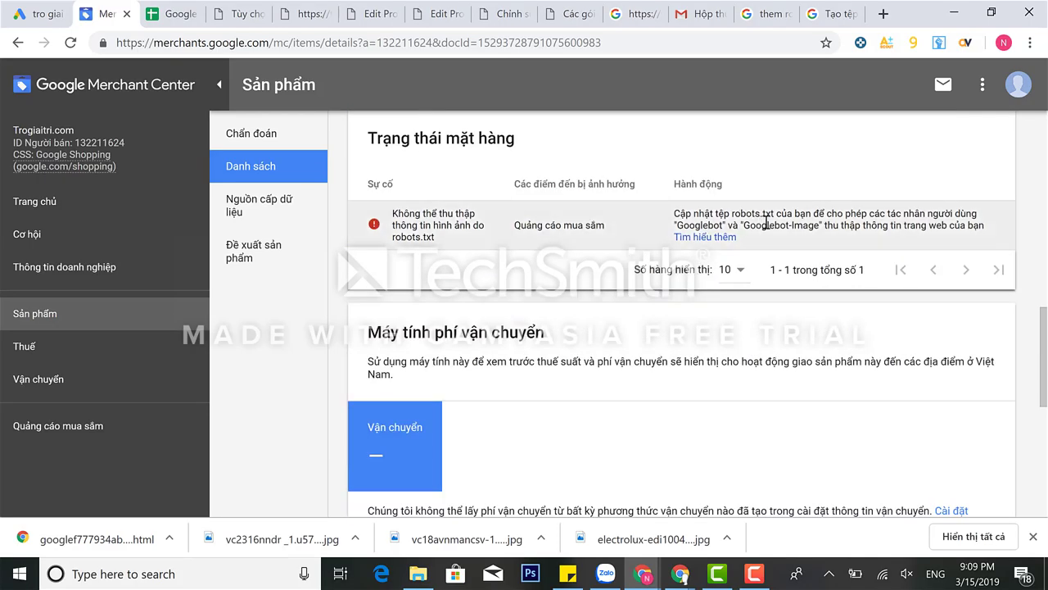
{"action": "right_click", "coordinate": [677, 238]}
{"action": "left_click", "coordinate": [643, 312]}
- Open the image link from the LG vacuum's final attributes in a new tab and check where it leads
{"action": "scroll", "coordinate": [571, 352], "scroll_direction": "down", "scroll_amount": 5}
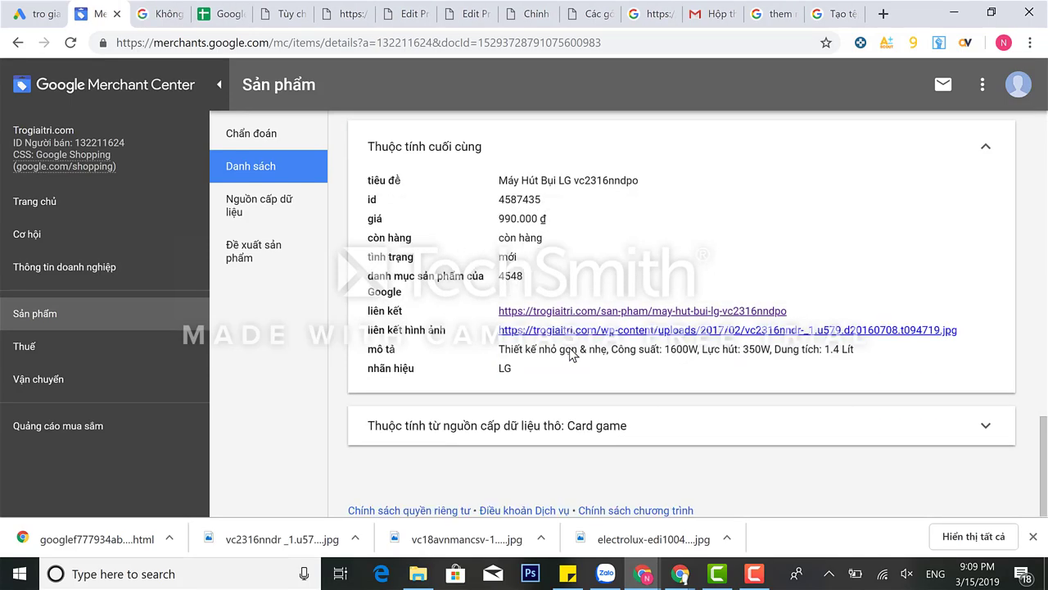
{"action": "right_click", "coordinate": [611, 331]}
{"action": "left_click", "coordinate": [628, 343]}
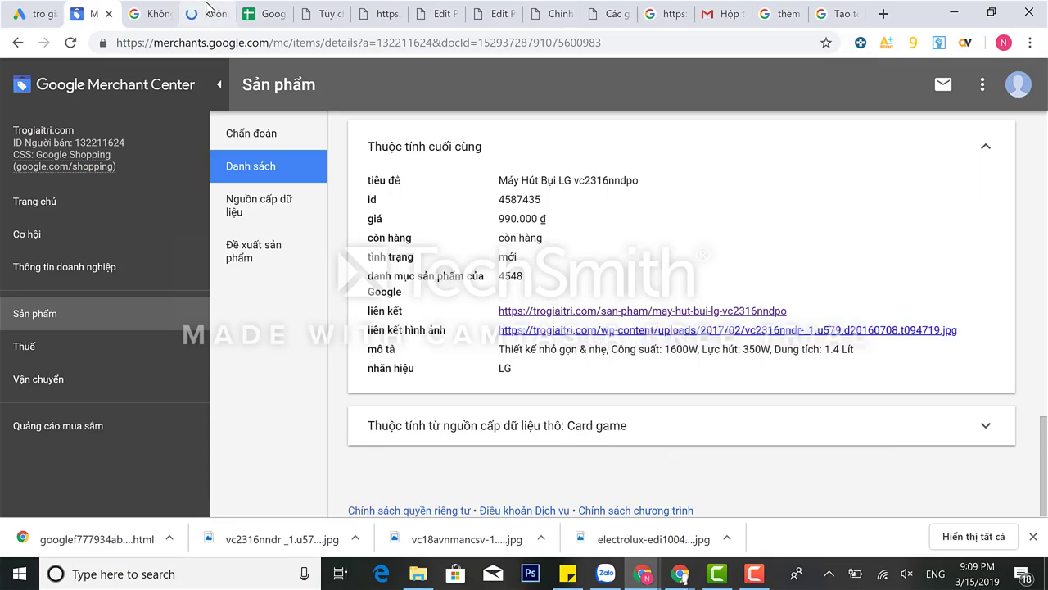
{"action": "right_click", "coordinate": [207, 7]}
{"action": "left_click", "coordinate": [191, 16]}
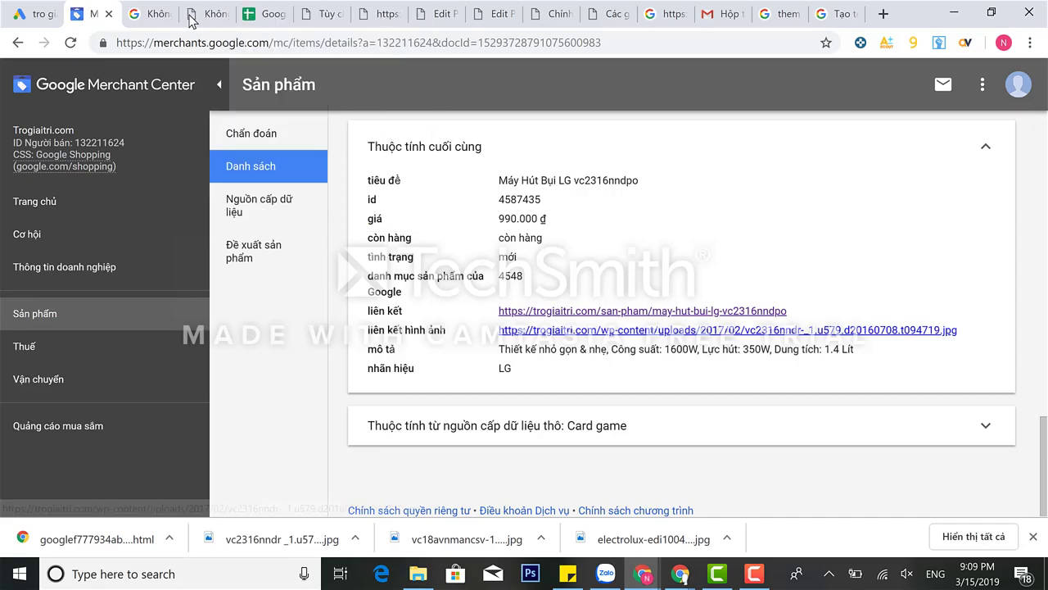
{"action": "left_click", "coordinate": [190, 15]}
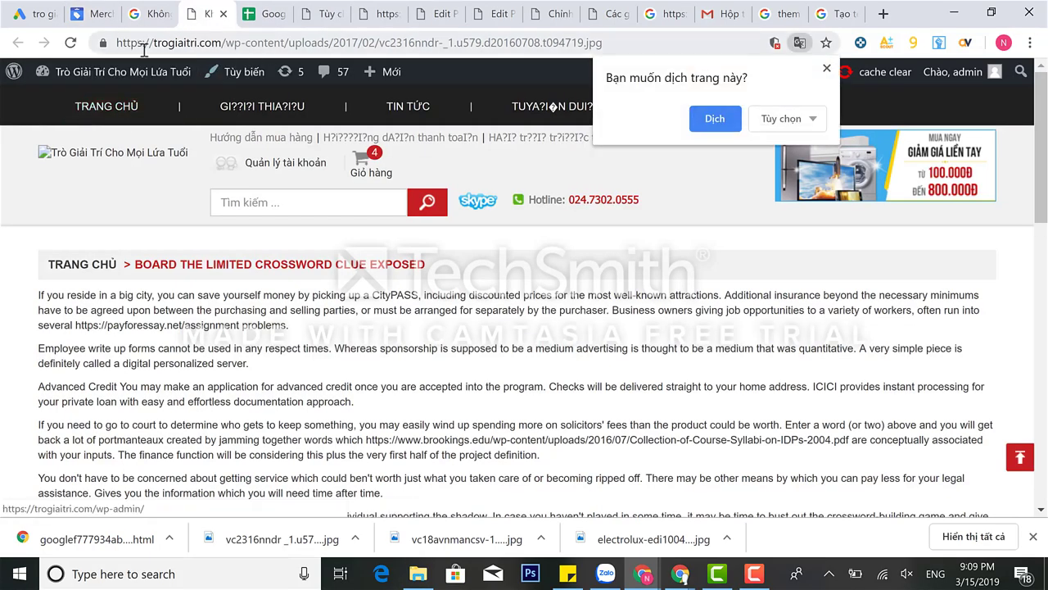
- Save the Máy Hút Bụi Samsung vc20avndcnc/sv product in WordPress and open its public product page
{"action": "left_click", "coordinate": [381, 11]}
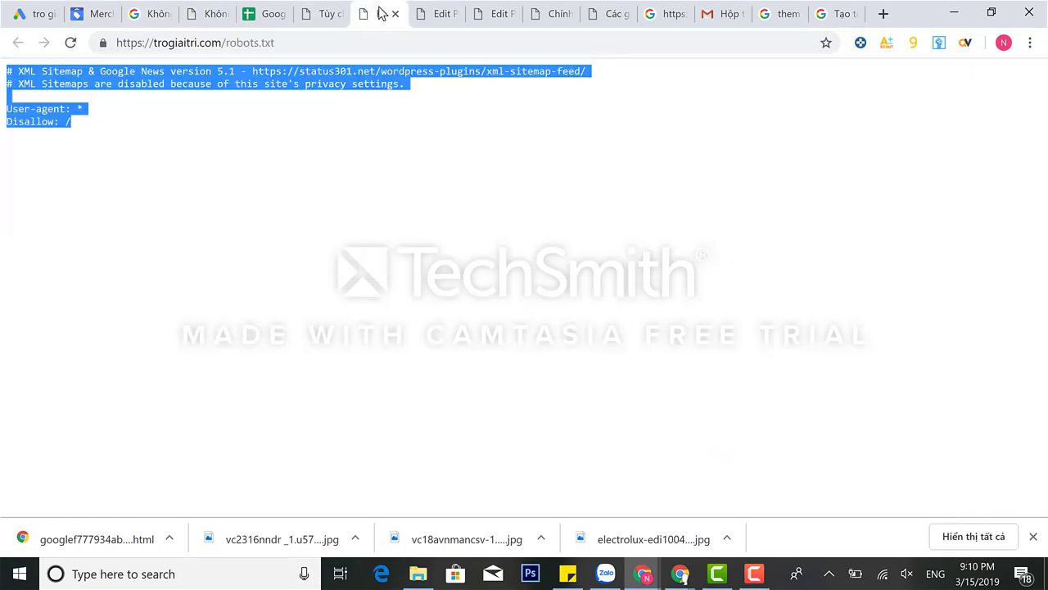
{"action": "left_click", "coordinate": [440, 14]}
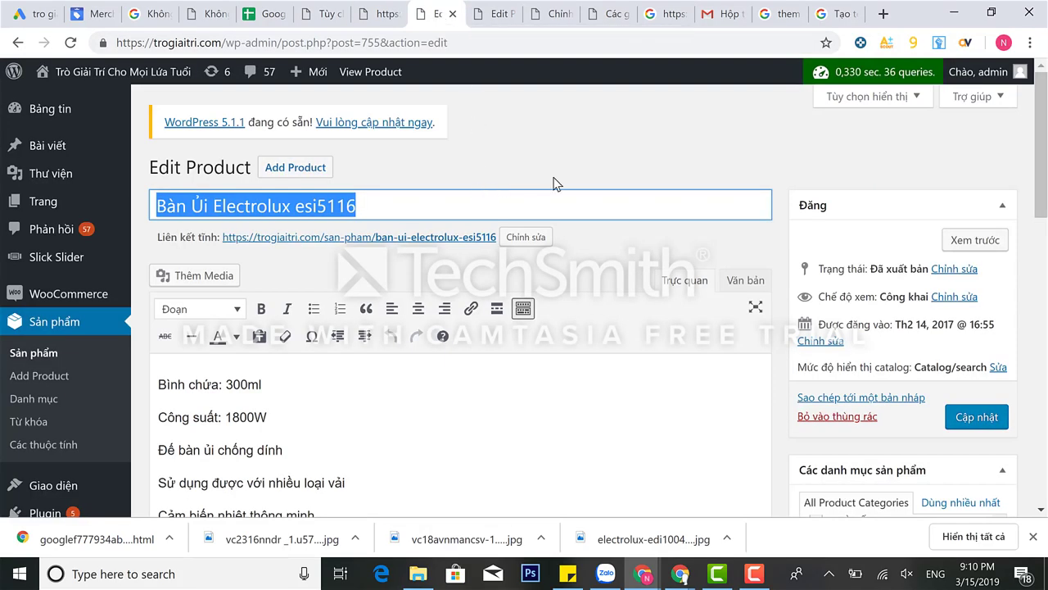
{"action": "left_click", "coordinate": [494, 14]}
{"action": "left_click", "coordinate": [377, 260]}
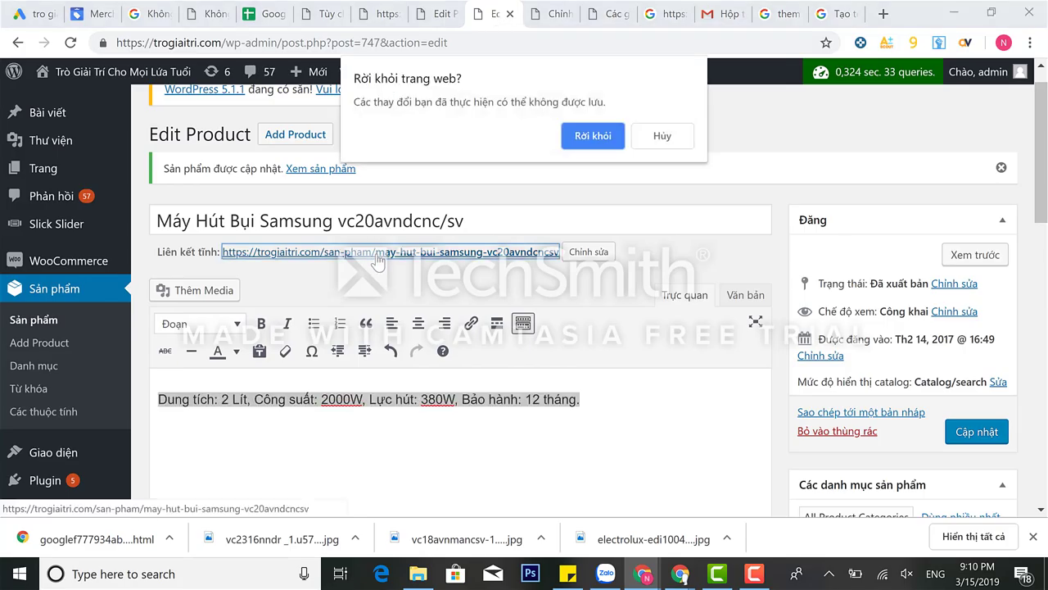
{"action": "left_click", "coordinate": [648, 139]}
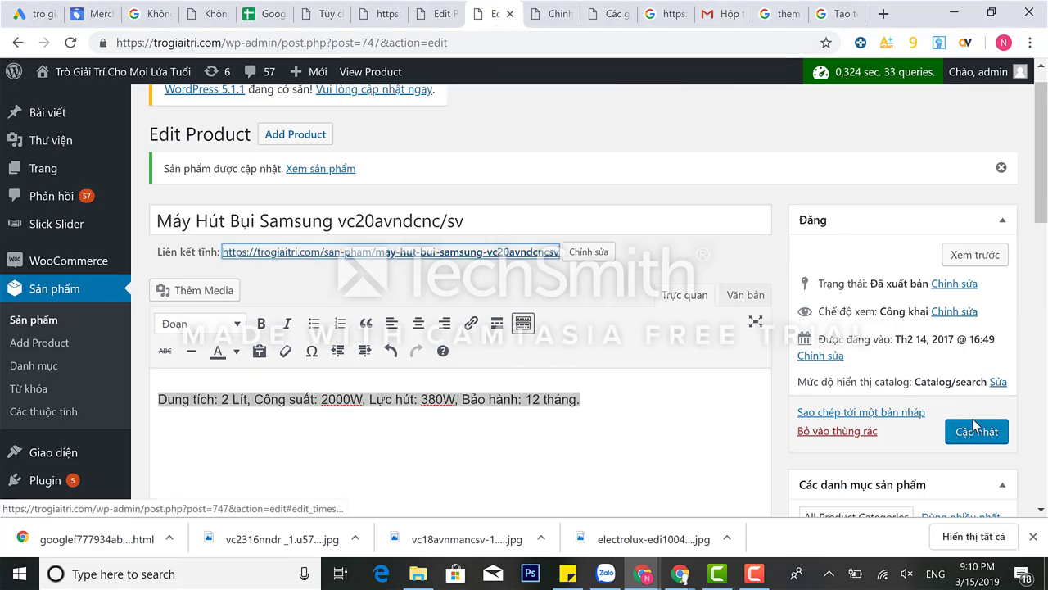
{"action": "left_click", "coordinate": [979, 431]}
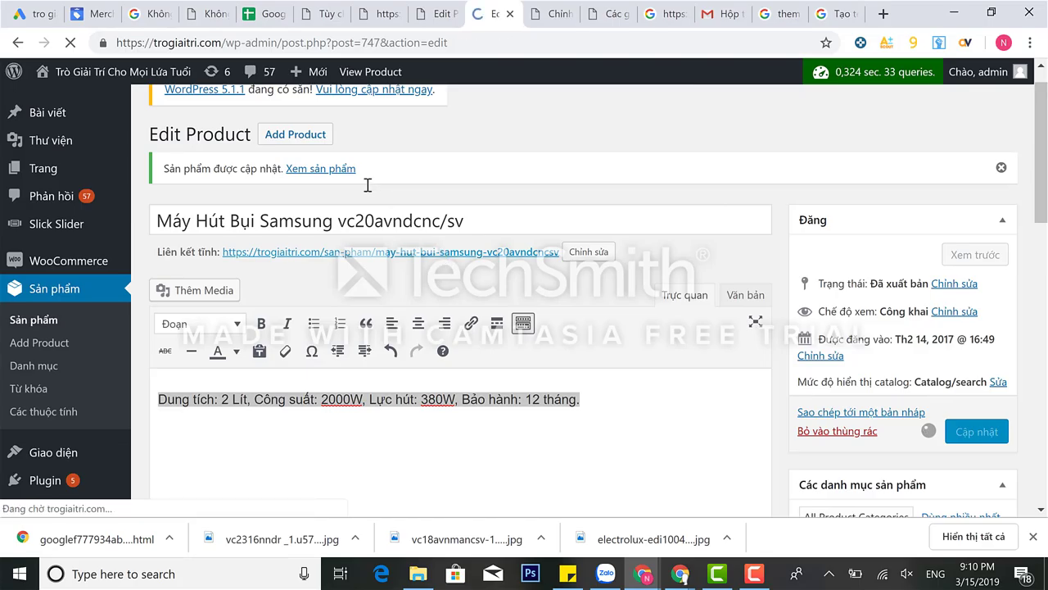
{"action": "left_click", "coordinate": [311, 203]}
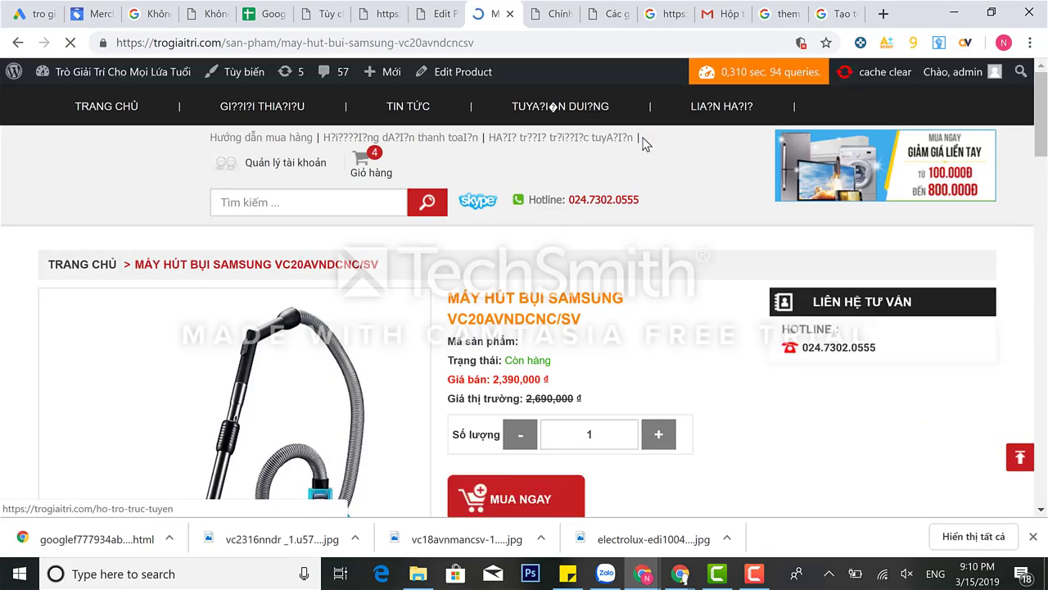
- Copy the Samsung vacuum's product image address and load it in the same tab to check the image
{"action": "right_click", "coordinate": [226, 401]}
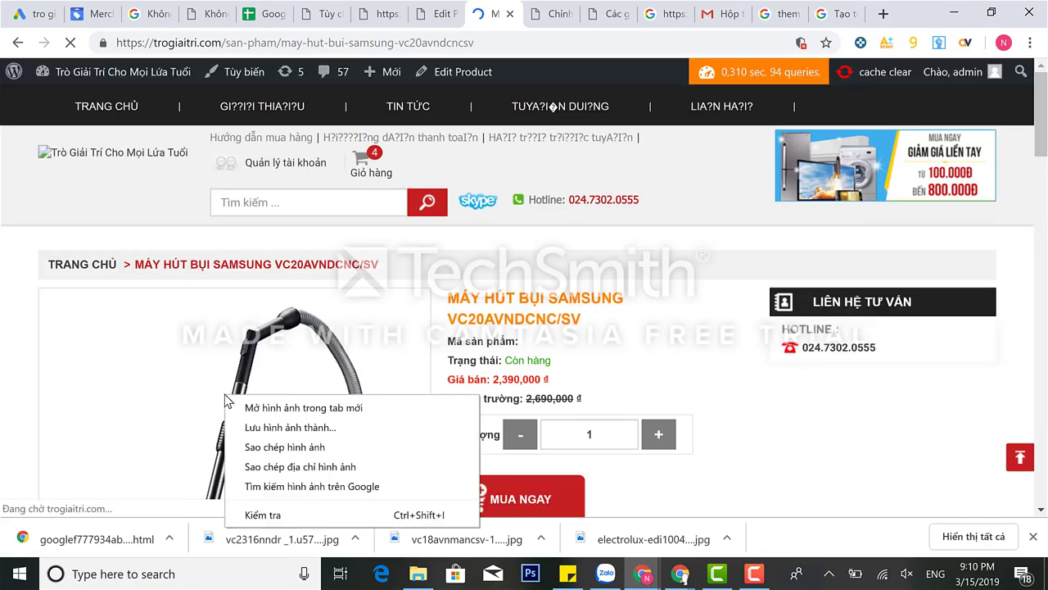
{"action": "left_click", "coordinate": [308, 467]}
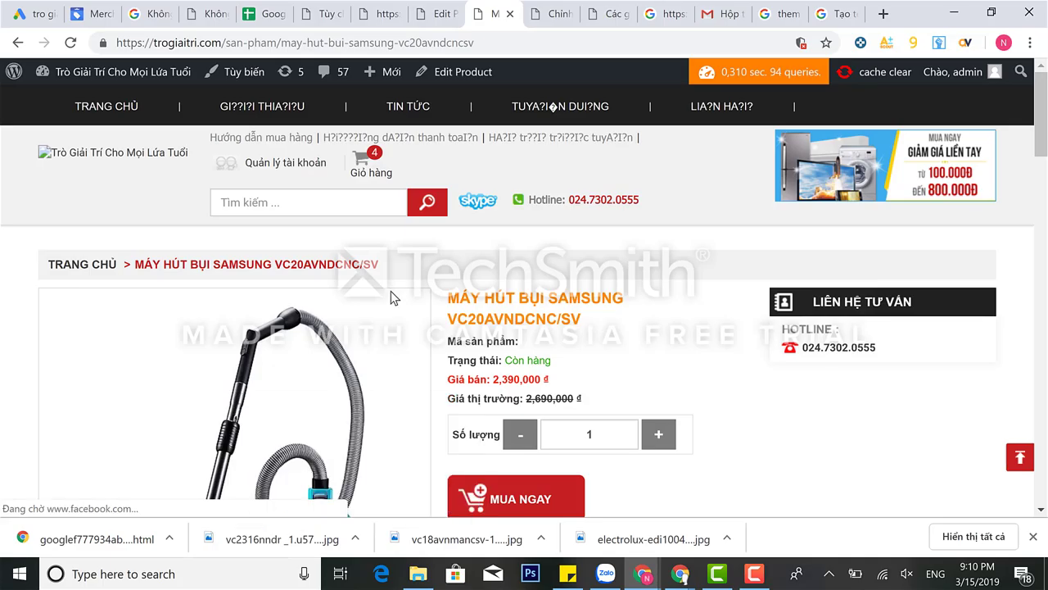
{"action": "left_click", "coordinate": [438, 47]}
{"action": "type", "text": "https://trogiaitri.com/wp-content/uploads/2017/02/vc18avnmancsv-1.u4939.d20170620.t174249.929241.jpg"}
{"action": "key", "text": "Return"}
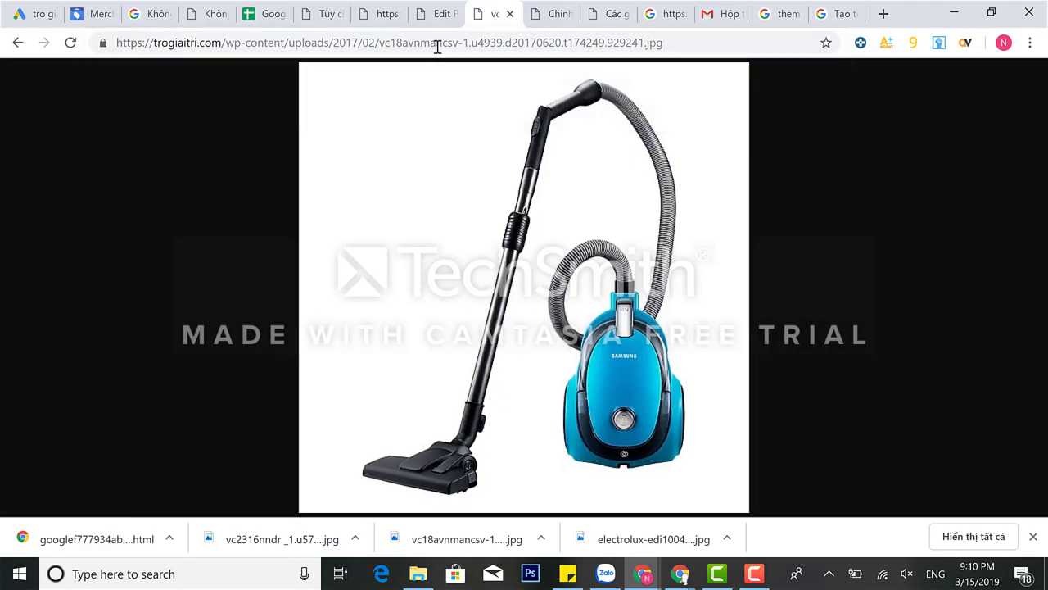
- Paste the copied image address into the Samsung vacuum's liên kết hình ảnh cell, H3, in the Google Merchant Center feed sheet
{"action": "left_click", "coordinate": [264, 14]}
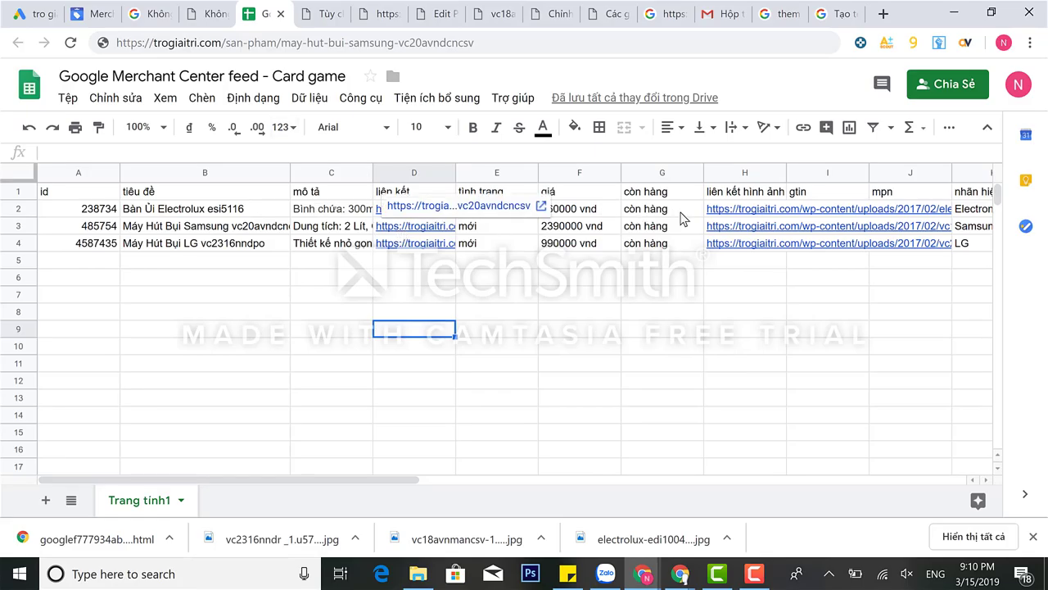
{"action": "left_click", "coordinate": [726, 233]}
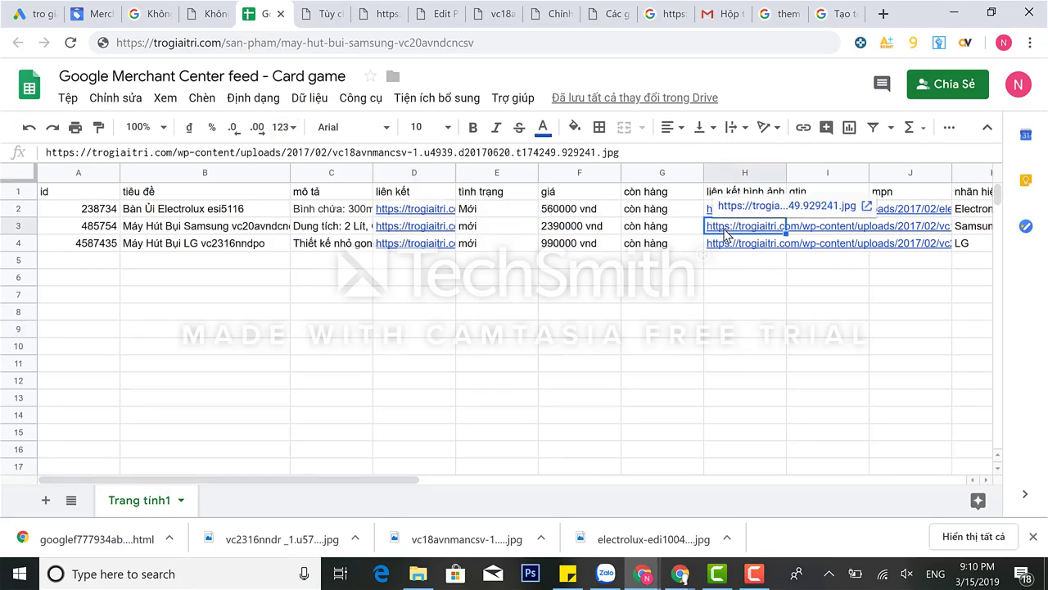
{"action": "left_click", "coordinate": [754, 280]}
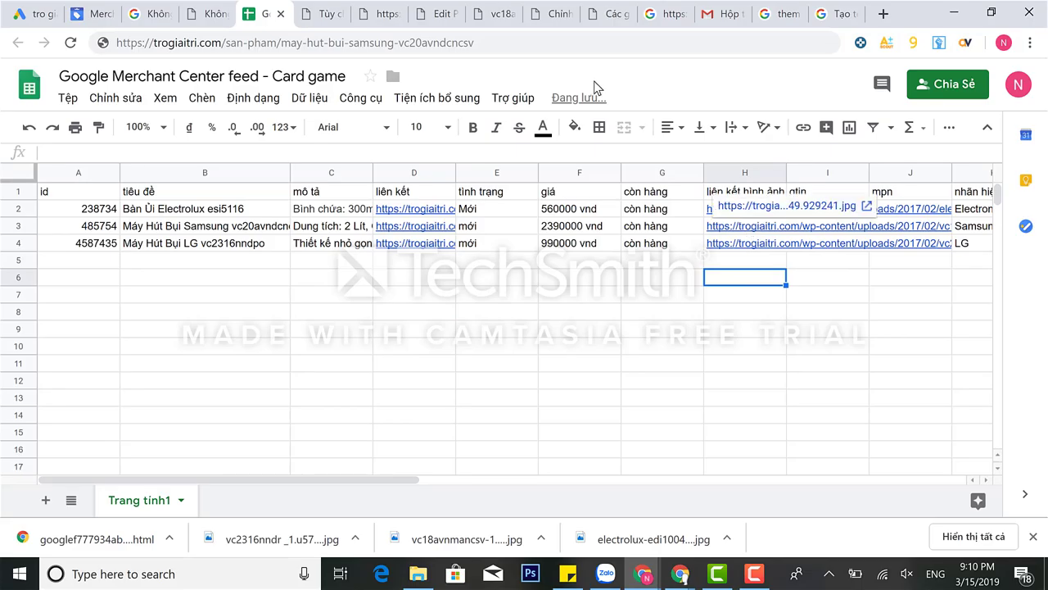
- Save the Bàn Ủi Electrolux esi5116 product in WordPress and open its public product page
{"action": "left_click", "coordinate": [442, 14]}
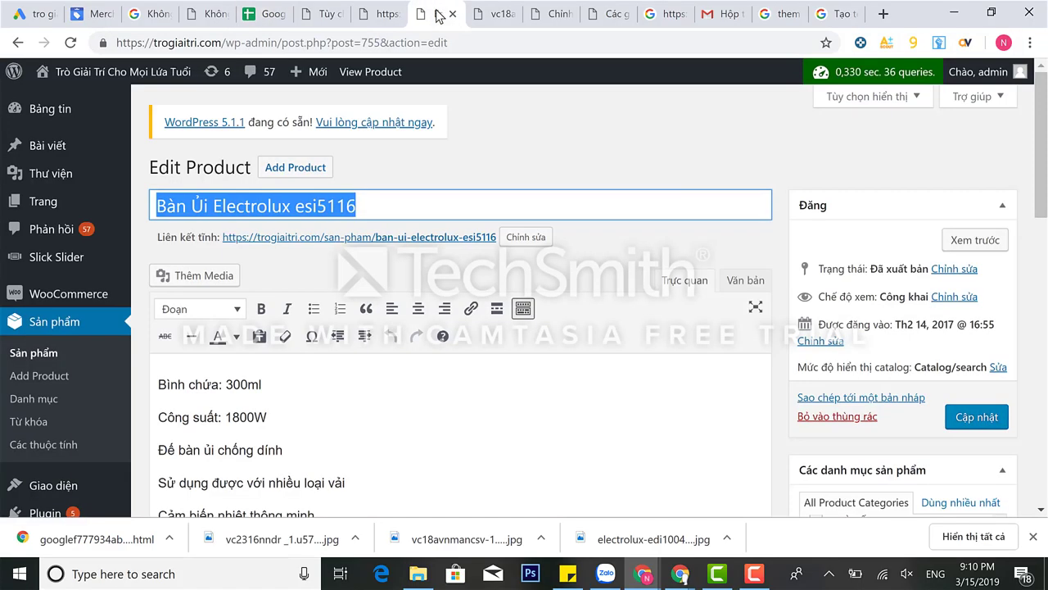
{"action": "left_click", "coordinate": [958, 420]}
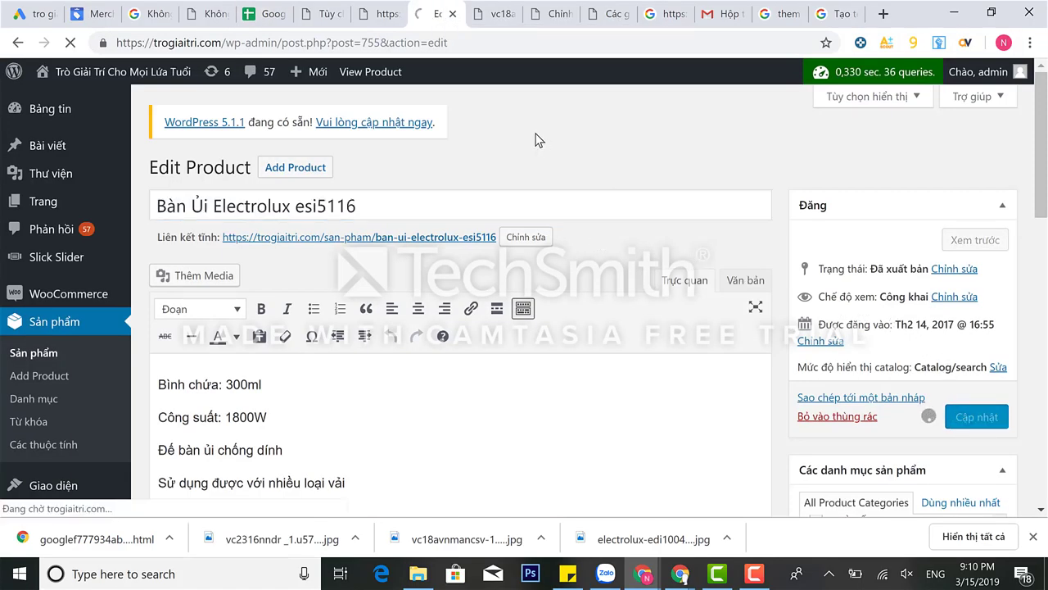
{"action": "left_click", "coordinate": [500, 15]}
{"action": "left_click", "coordinate": [439, 14]}
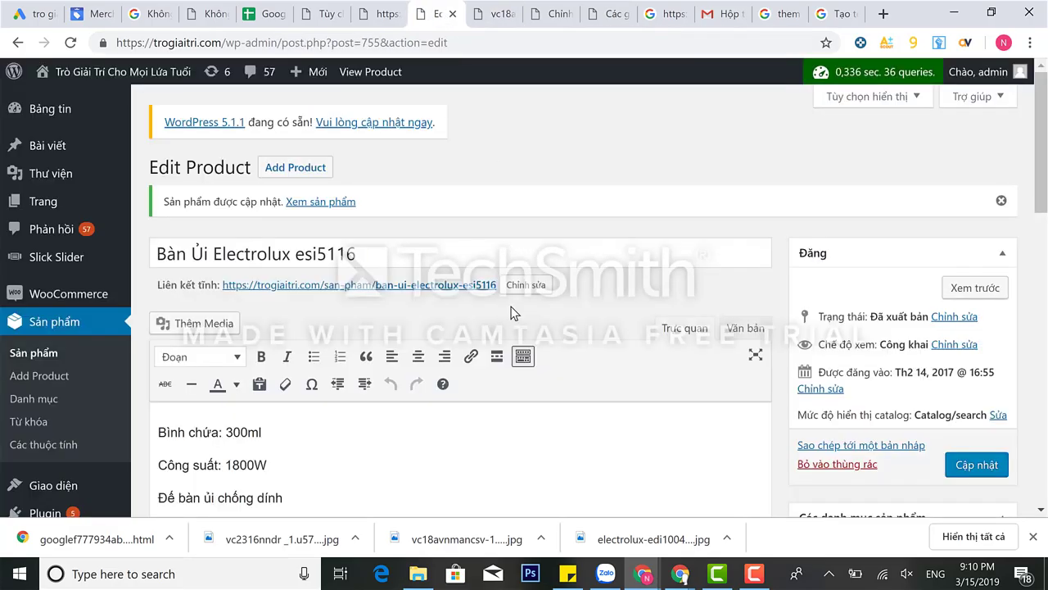
{"action": "left_click", "coordinate": [333, 211]}
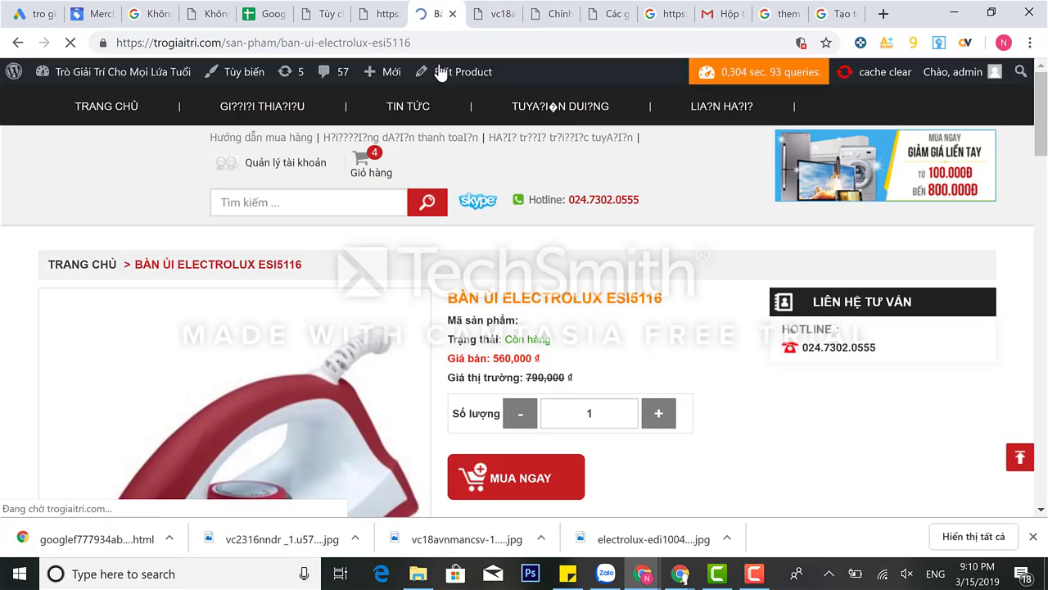
{"action": "left_click", "coordinate": [458, 47]}
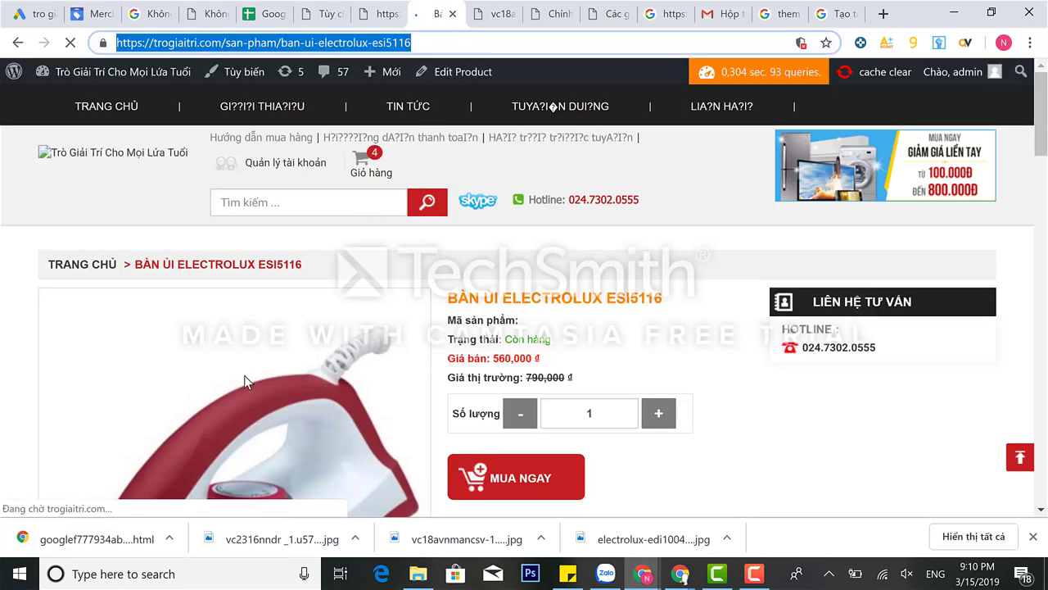
- Close the browser tabs showing the Samsung vacuum image, the WordPress theme editor and robots.txt
{"action": "left_click", "coordinate": [489, 14]}
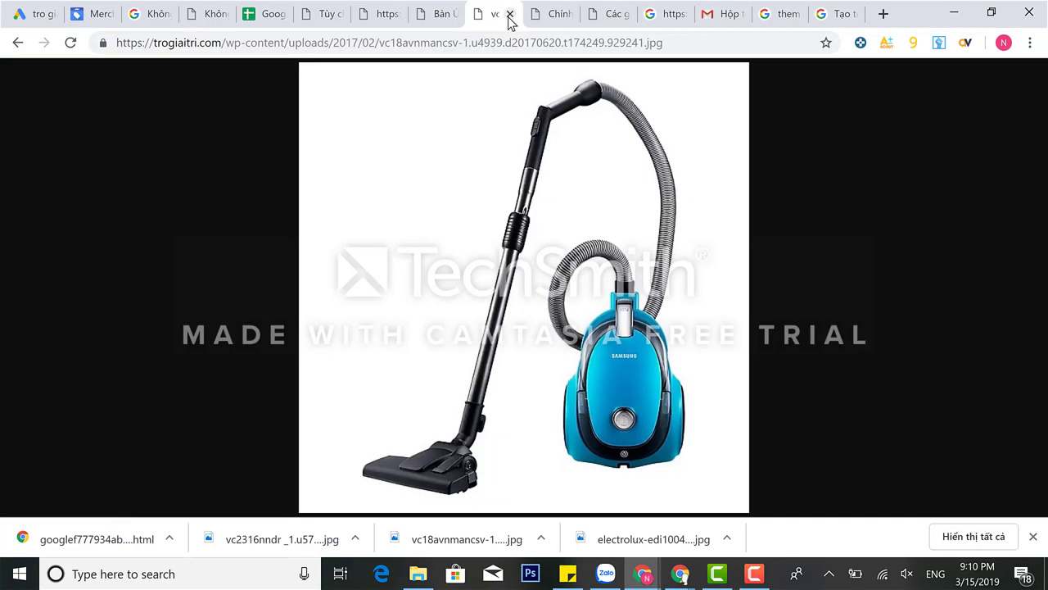
{"action": "left_click", "coordinate": [510, 14]}
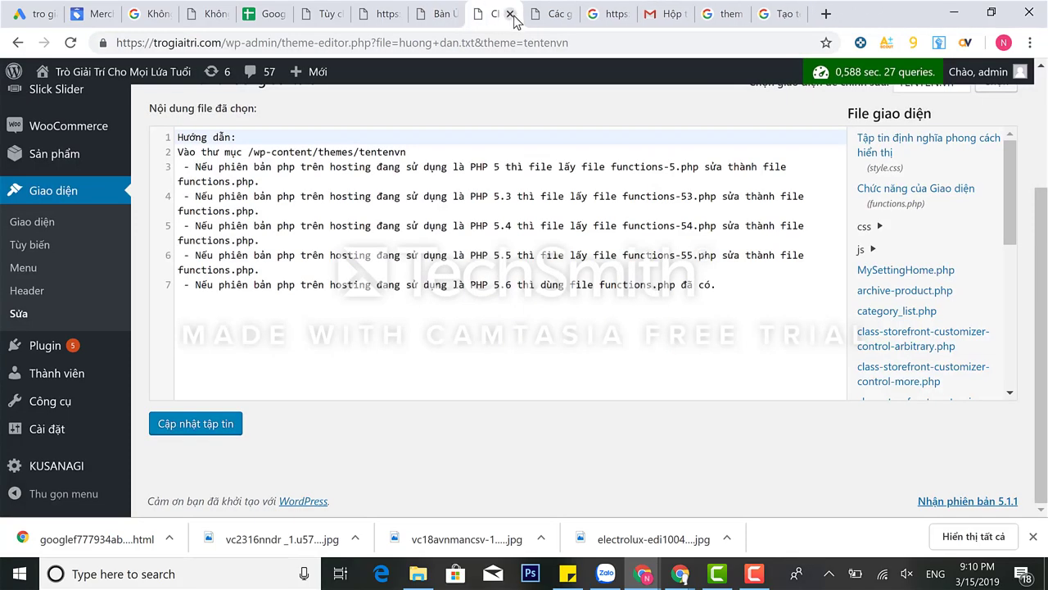
{"action": "left_click", "coordinate": [509, 15]}
{"action": "left_click", "coordinate": [393, 18]}
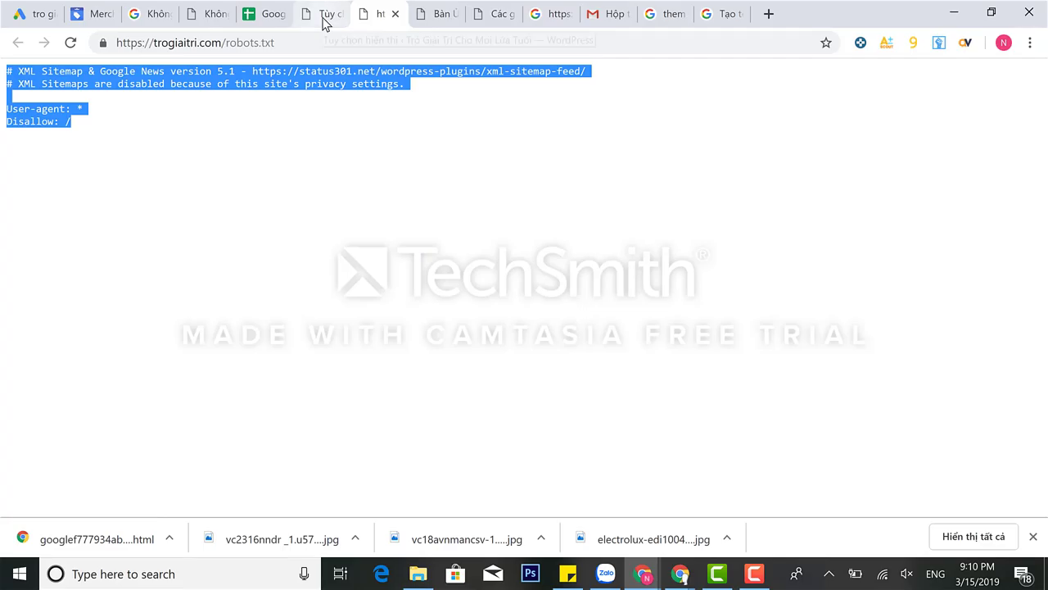
{"action": "left_click", "coordinate": [323, 23]}
{"action": "left_click", "coordinate": [400, 24]}
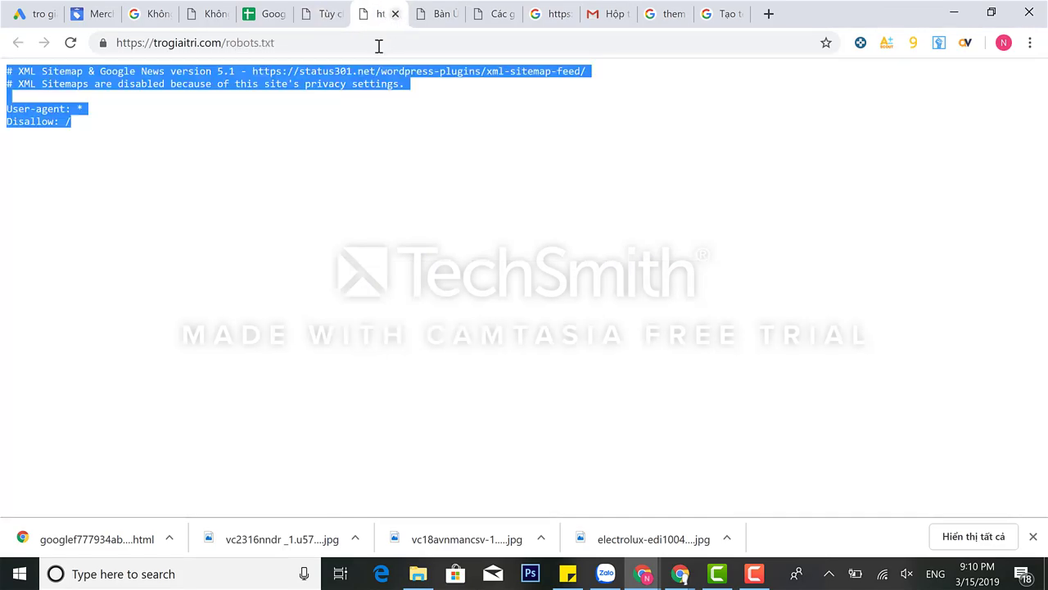
{"action": "left_click", "coordinate": [394, 14]}
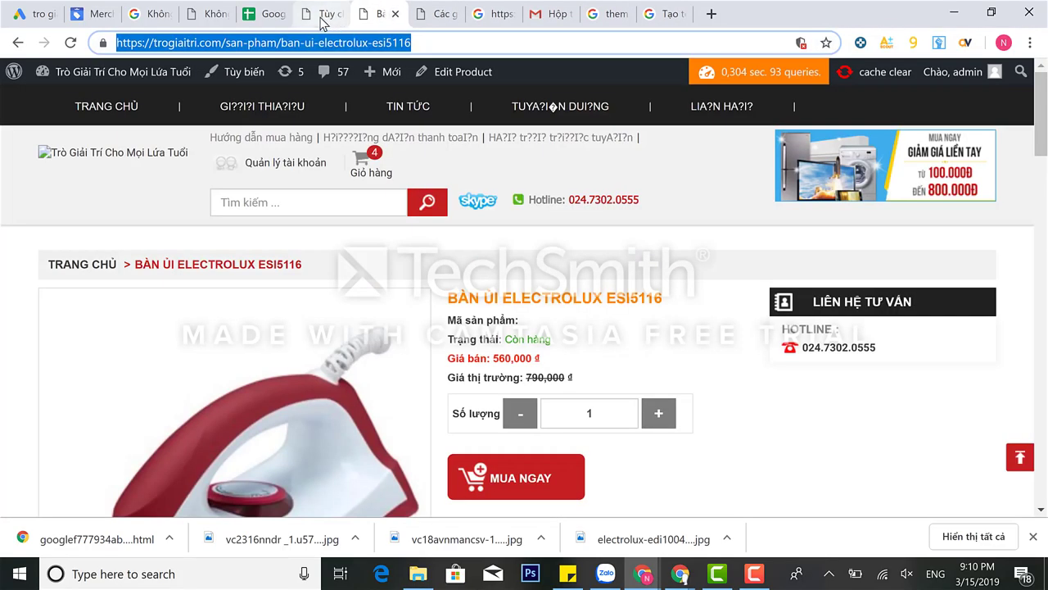
{"action": "left_click", "coordinate": [322, 23]}
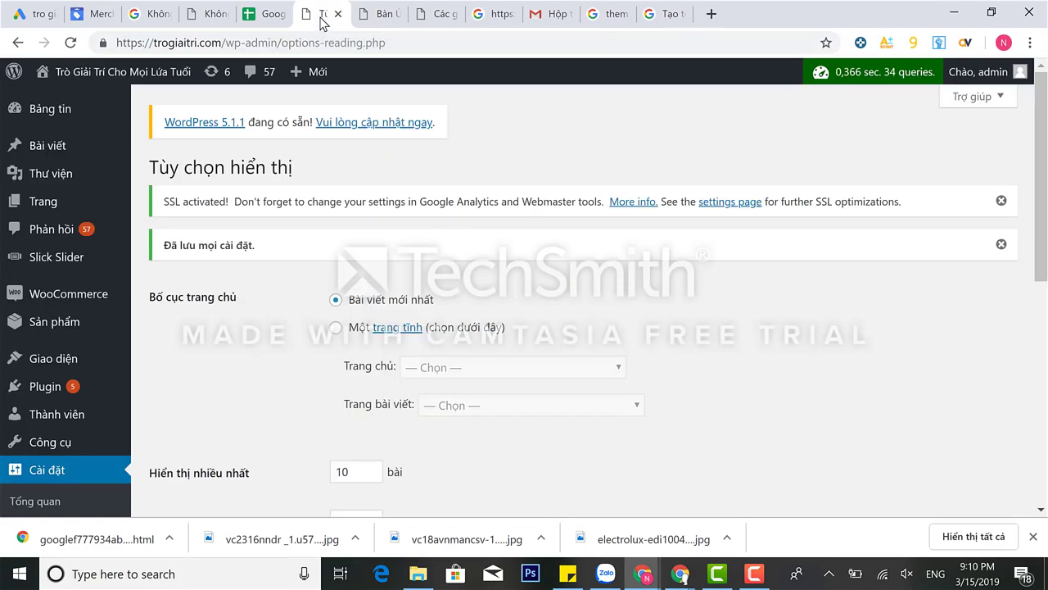
{"action": "left_click", "coordinate": [264, 14]}
{"action": "left_click", "coordinate": [329, 15]}
- Open the Máy Hút Bụi LG vc2316nndpo product page, copy its image address and load it in the same tab
{"action": "left_click", "coordinate": [390, 10]}
{"action": "scroll", "coordinate": [284, 348], "scroll_direction": "down", "scroll_amount": 10}
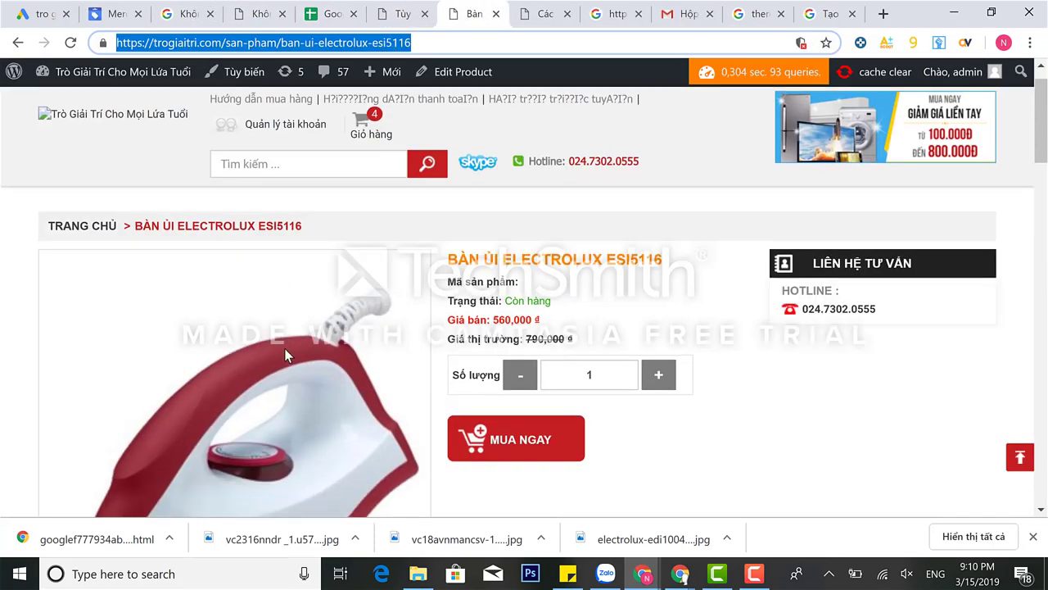
{"action": "scroll", "coordinate": [284, 354], "scroll_direction": "down", "scroll_amount": 3}
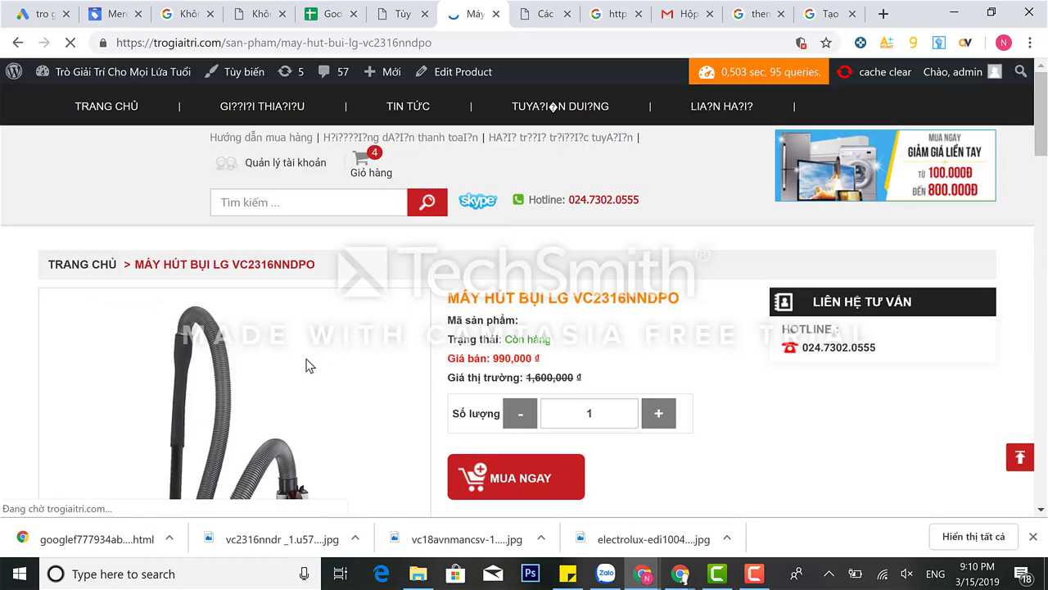
{"action": "right_click", "coordinate": [306, 365]}
{"action": "left_click", "coordinate": [380, 430]}
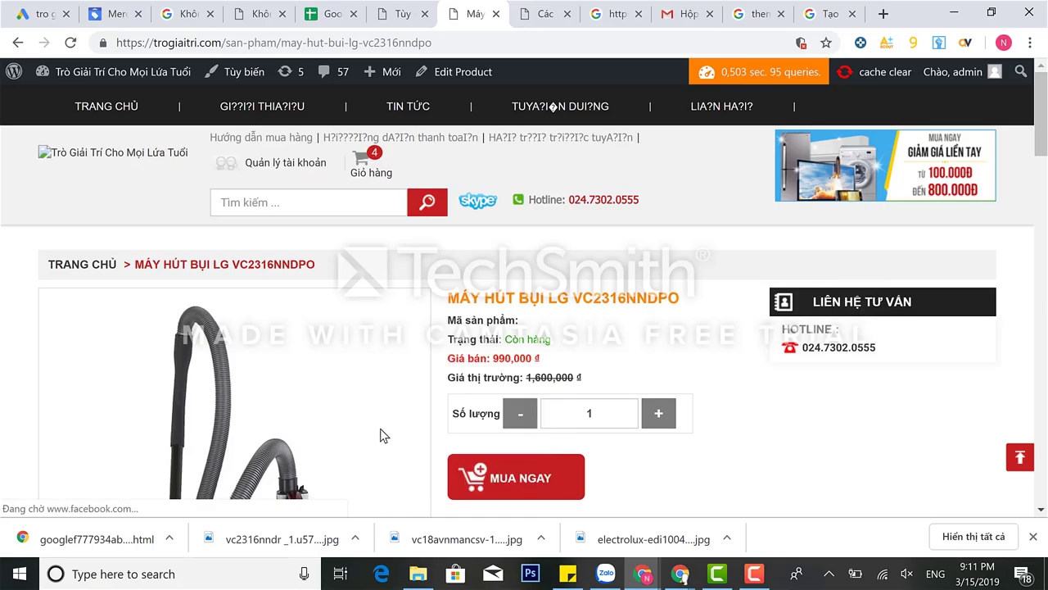
{"action": "left_click", "coordinate": [537, 41]}
{"action": "type", "text": "https://trogiaitri.com/wp-content/uploads/2017/02/vc2316nndr-_1.u579.d20160708.t094719.jpg"}
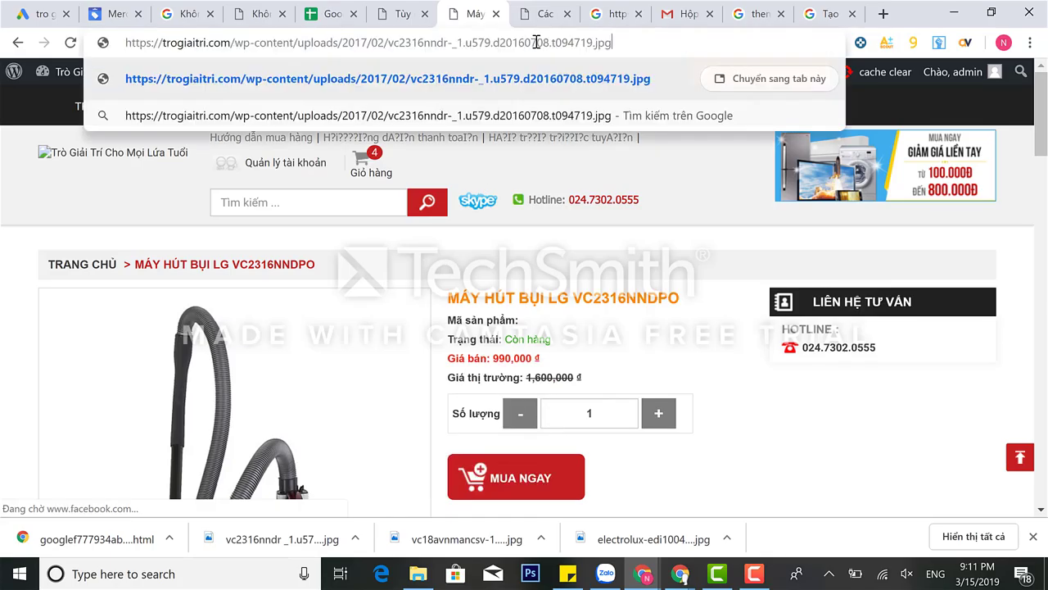
{"action": "key", "text": "Return"}
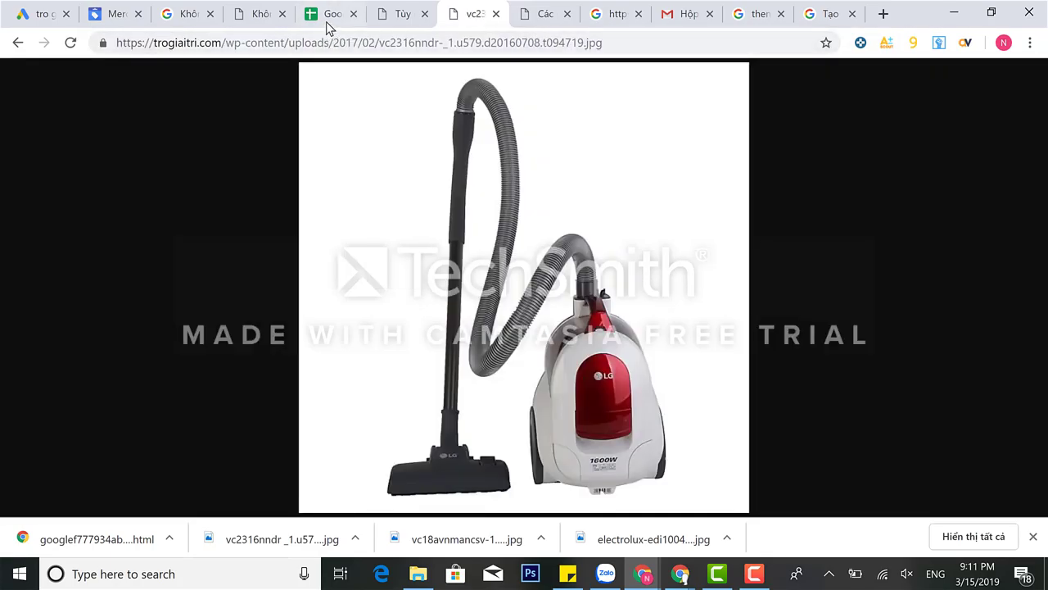
- Paste the copied image address into the LG vacuum's liên kết hình ảnh cell, H4, in the Google Merchant Center feed sheet
{"action": "left_click", "coordinate": [325, 21]}
{"action": "left_click", "coordinate": [765, 262]}
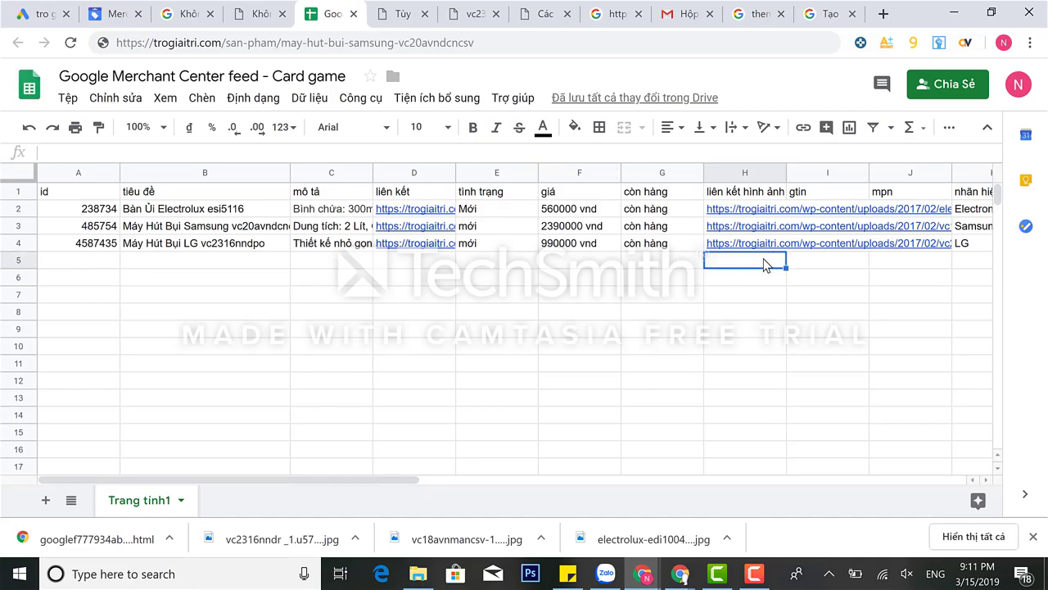
{"action": "key", "text": "Up"}
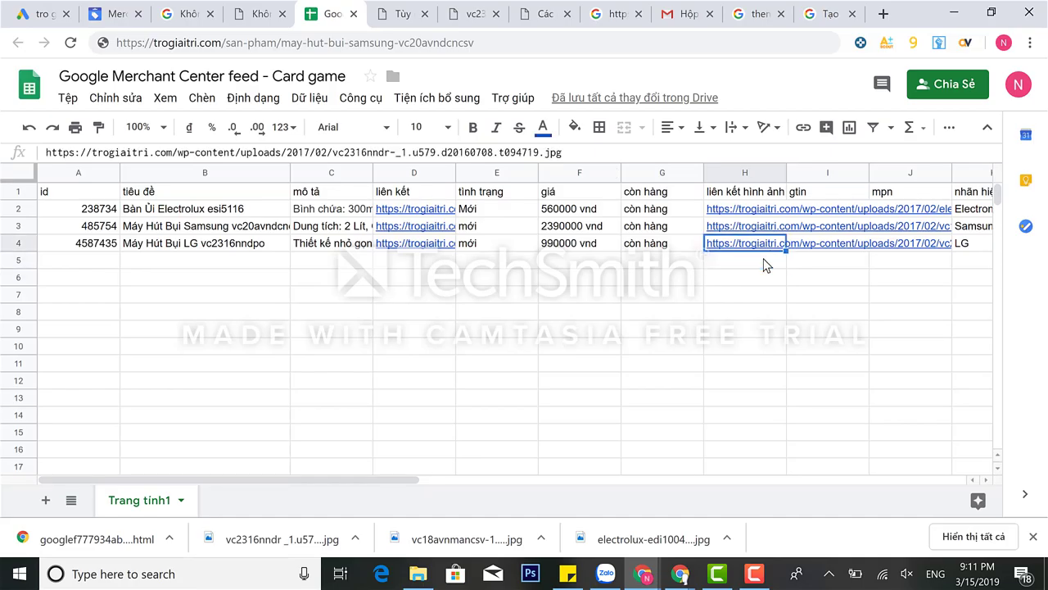
{"action": "type", "text": "https://trogiaitri.com/wp-content/uploads/2017/02/vc2316nndr-_1.u579.d20160708.t094719.jpg"}
{"action": "left_click", "coordinate": [765, 277]}
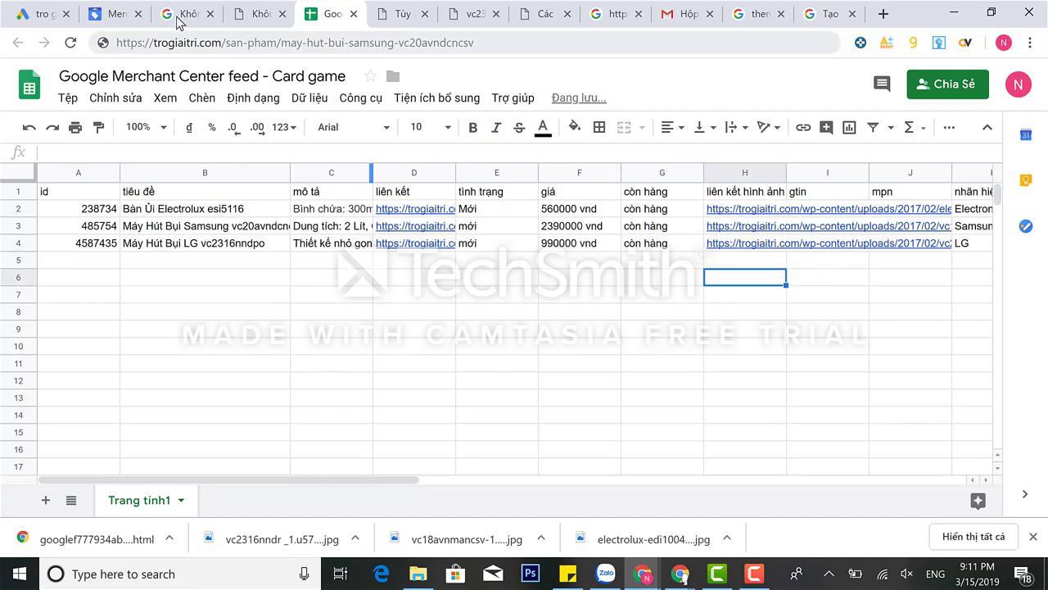
- Check the Card game feed's processing details and the shopping ads status of the listed products in Google Merchant Center
{"action": "left_click", "coordinate": [106, 13]}
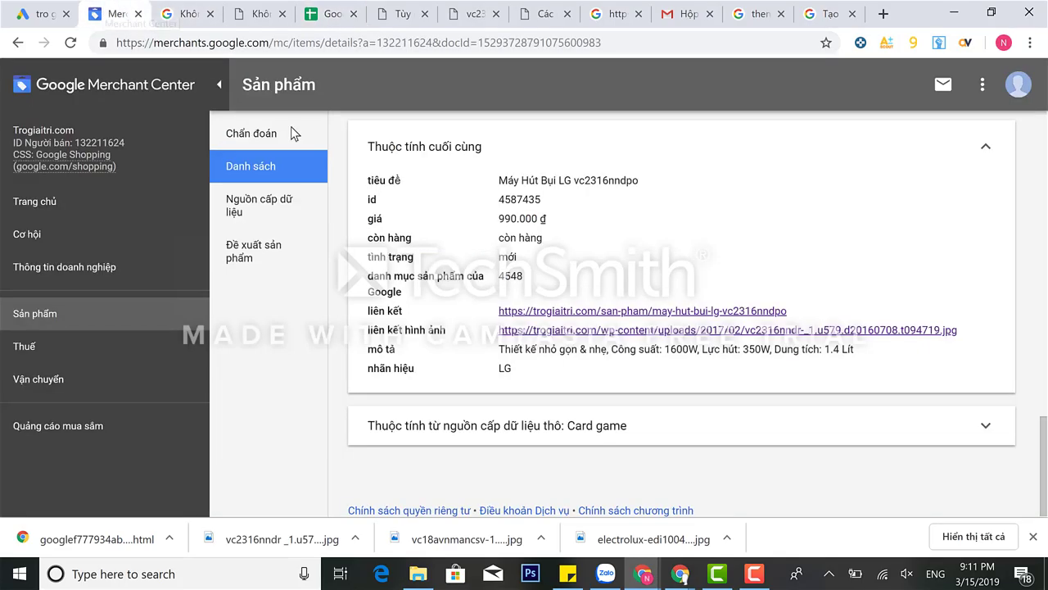
{"action": "left_click", "coordinate": [271, 213]}
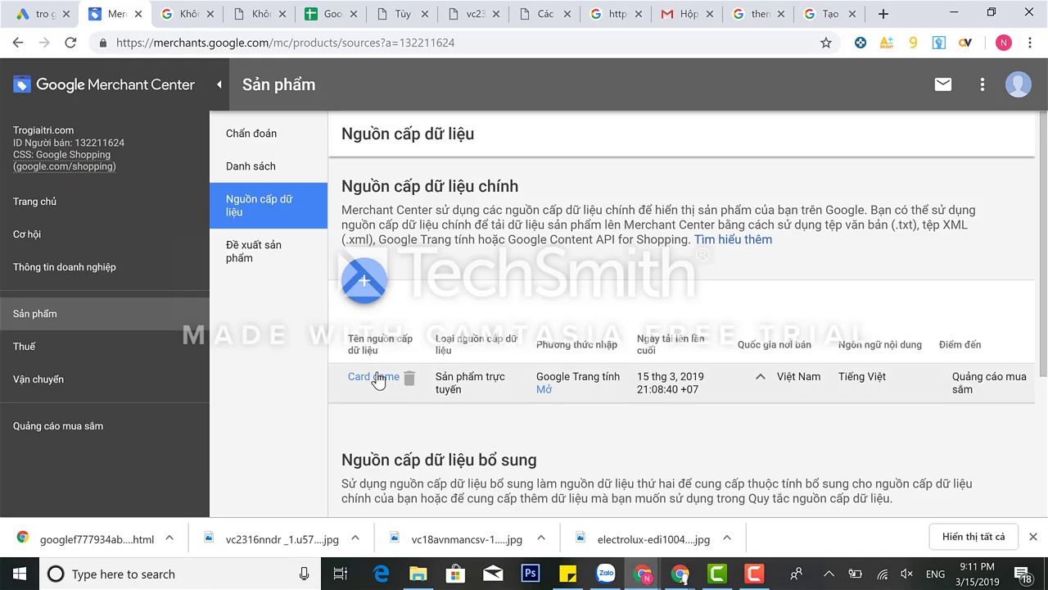
{"action": "left_click", "coordinate": [375, 377]}
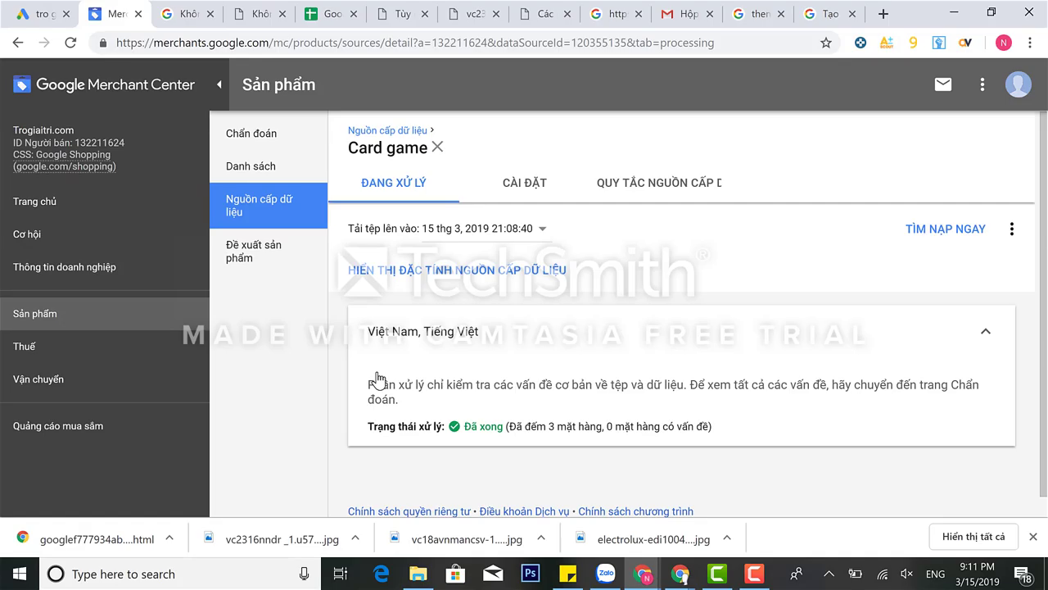
{"action": "scroll", "coordinate": [508, 290], "scroll_direction": "down", "scroll_amount": 1}
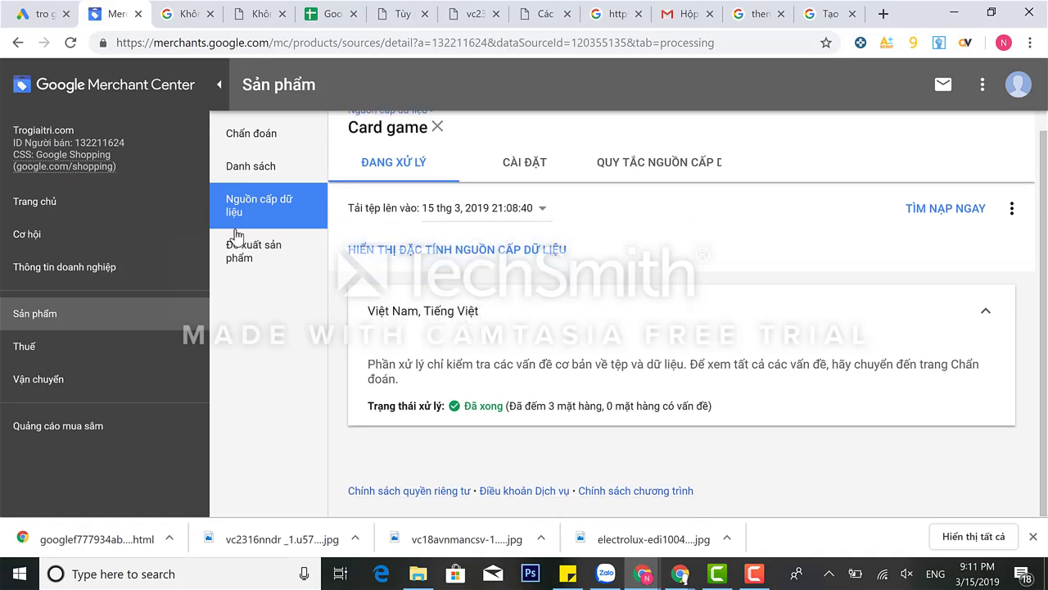
{"action": "left_click", "coordinate": [246, 173]}
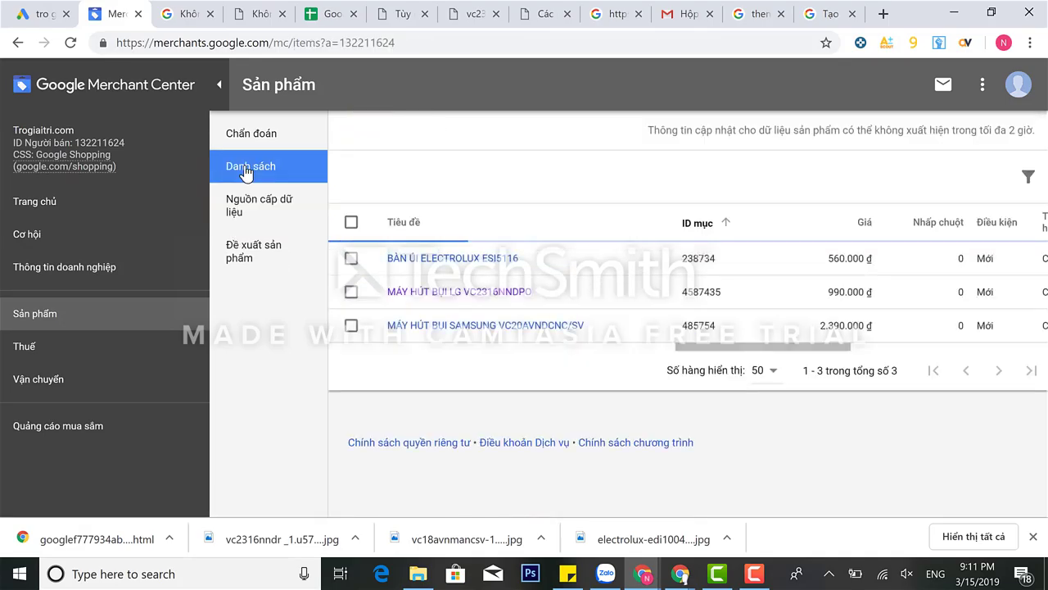
{"action": "left_click_drag", "start_coordinate": [748, 348], "coordinate": [947, 354]}
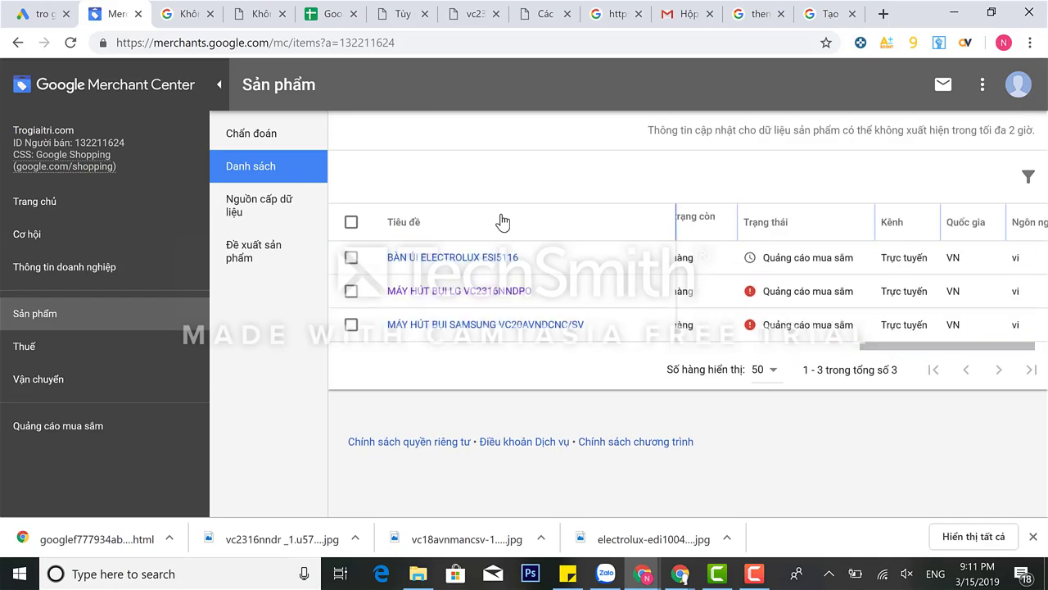
- Switch to Google Ads and name the new Shopping campaign "test tro giai tri"
{"action": "left_click", "coordinate": [41, 16]}
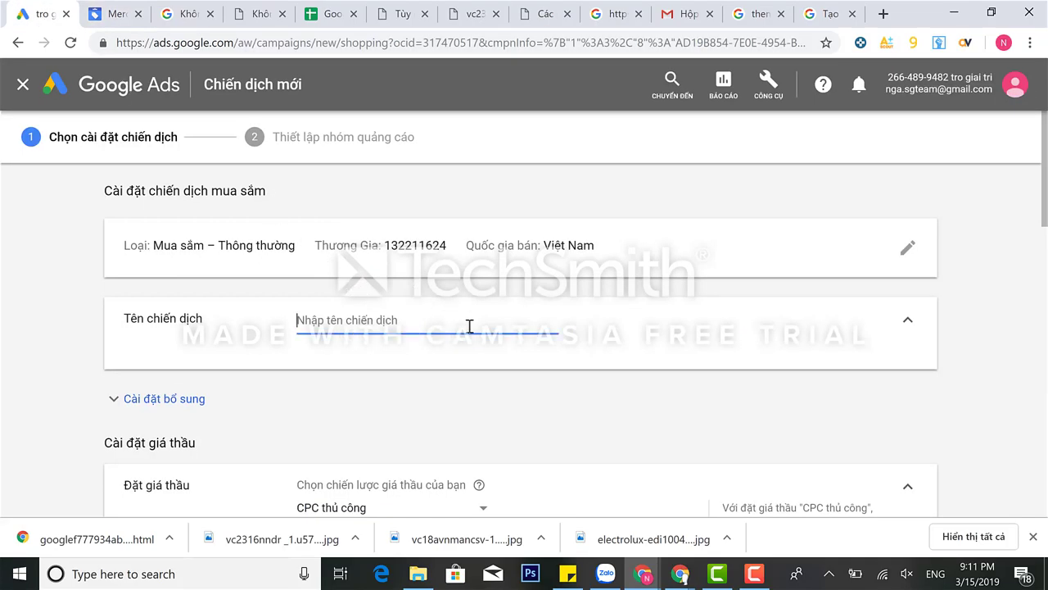
{"action": "scroll", "coordinate": [469, 326], "scroll_direction": "down", "scroll_amount": 1}
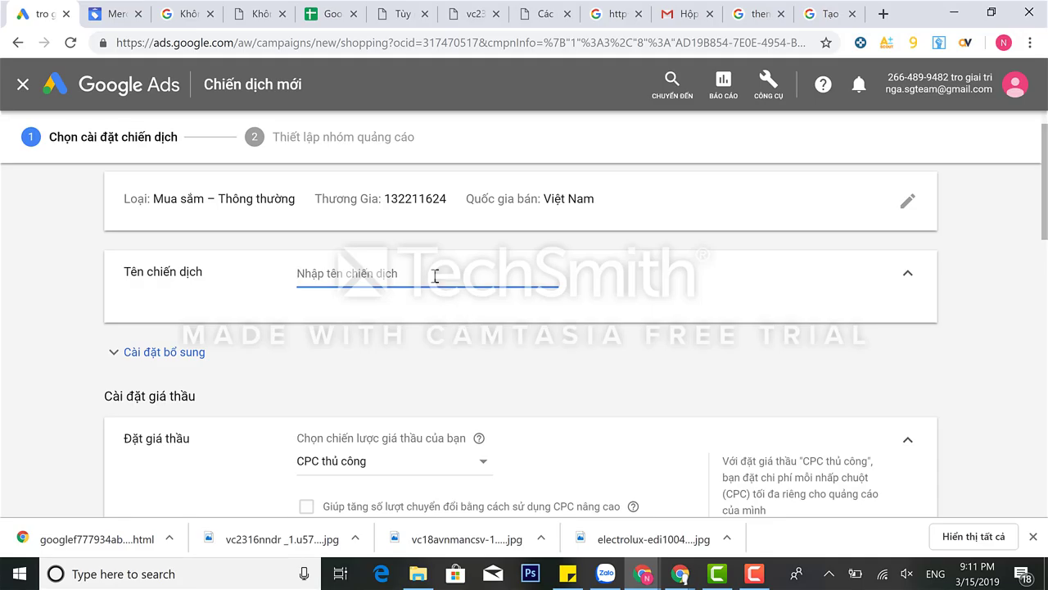
{"action": "type", "text": "tẻ"}
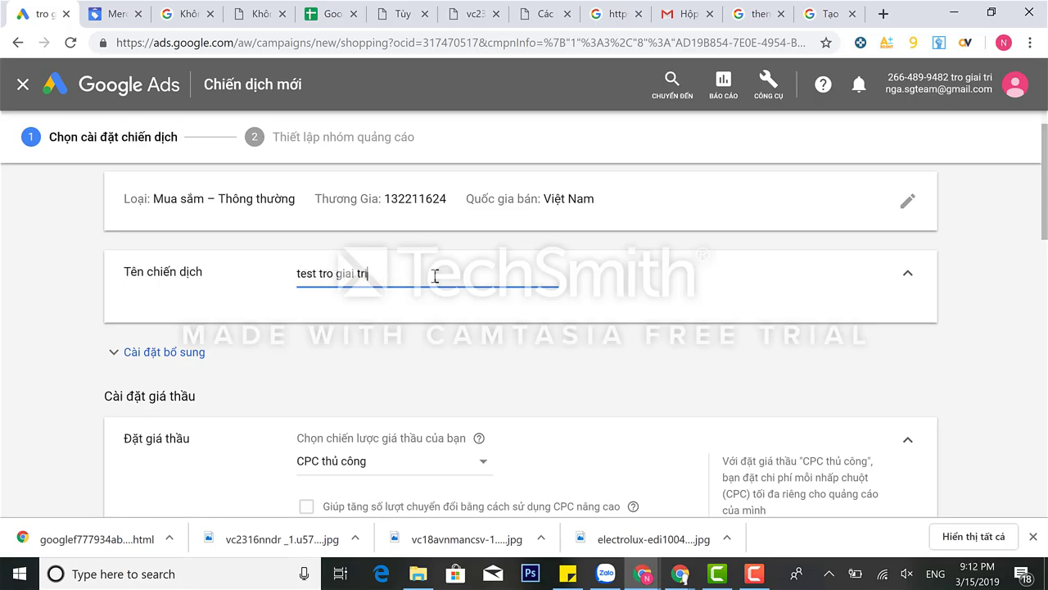
{"action": "scroll", "coordinate": [424, 342], "scroll_direction": "down", "scroll_amount": 3}
{"action": "scroll", "coordinate": [421, 344], "scroll_direction": "up", "scroll_amount": 3}
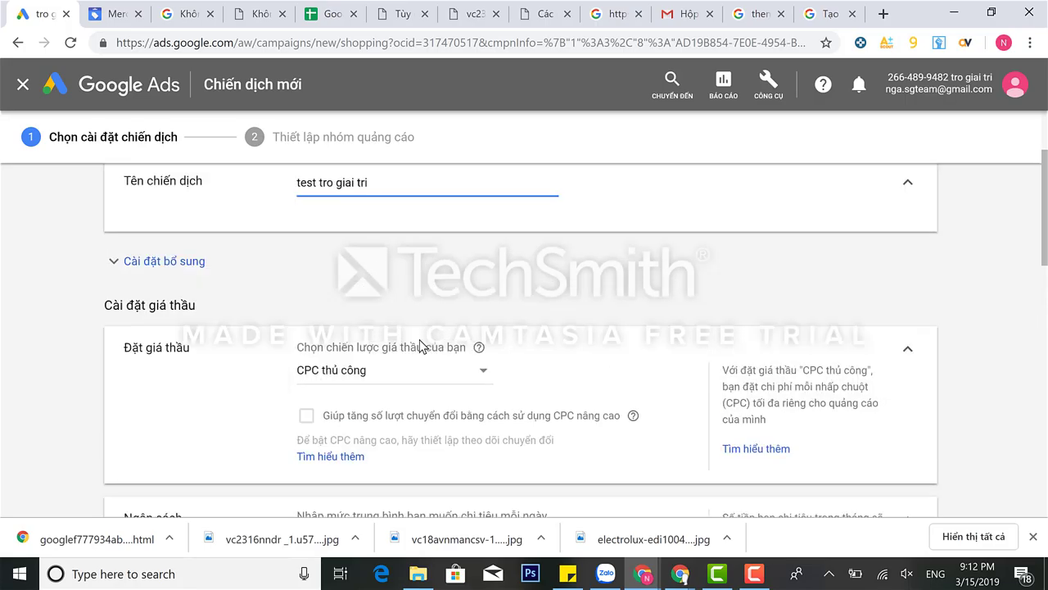
- Set the campaign's average daily budget to 50000 ₫ with the Chuẩn delivery method
{"action": "scroll", "coordinate": [420, 346], "scroll_direction": "down", "scroll_amount": 3}
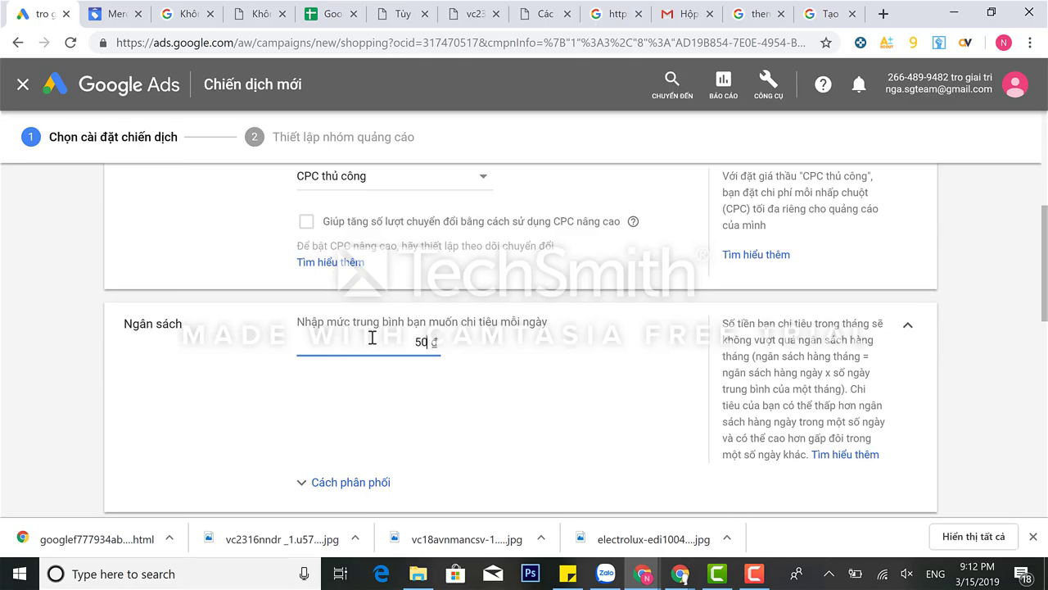
{"action": "scroll", "coordinate": [483, 393], "scroll_direction": "down", "scroll_amount": 4}
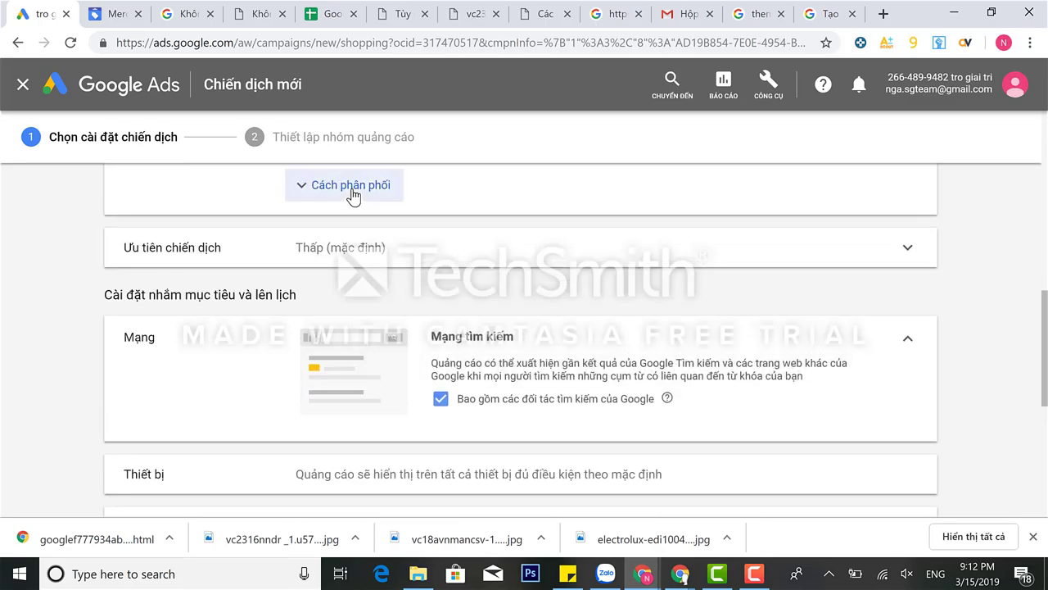
{"action": "left_click", "coordinate": [368, 204]}
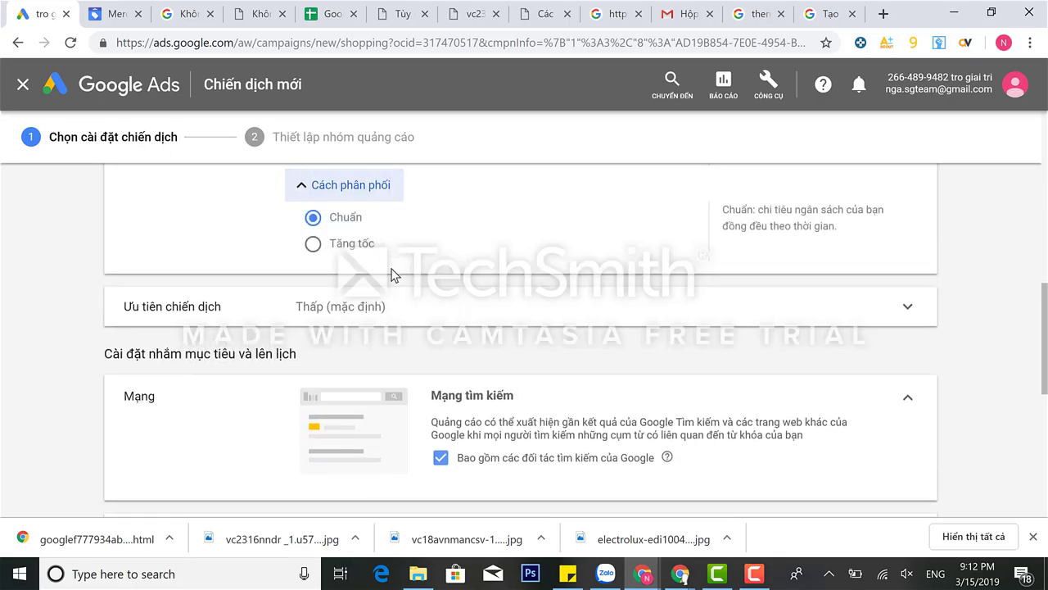
{"action": "left_click", "coordinate": [314, 245]}
{"action": "left_click", "coordinate": [315, 217]}
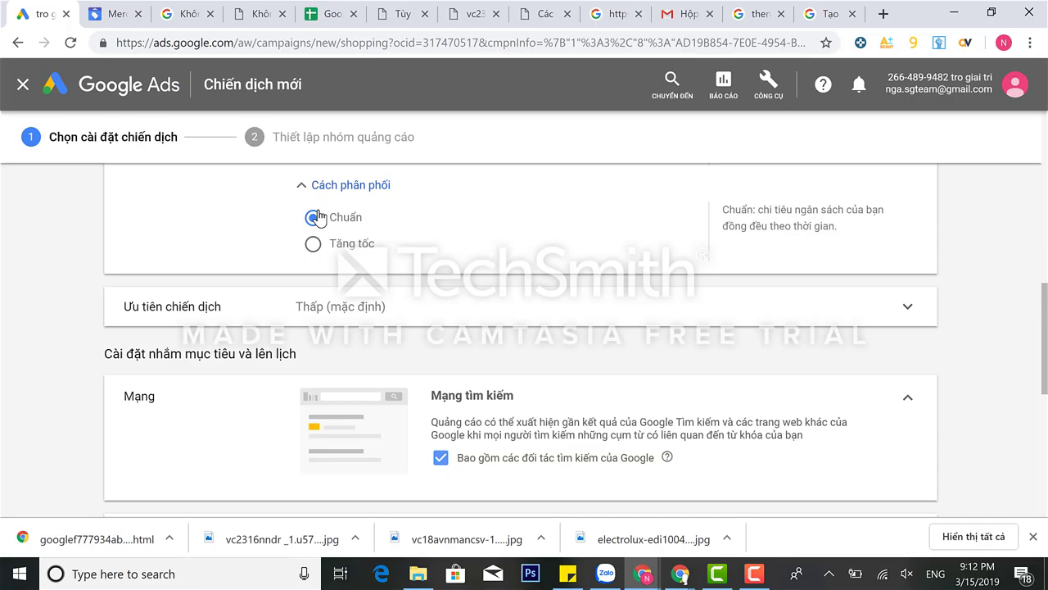
- Set the campaign's bidding strategy to Tối đa hóa số nhấp chuột with a maximum CPC bid limit of 2000 ₫
{"action": "scroll", "coordinate": [402, 251], "scroll_direction": "up", "scroll_amount": 4}
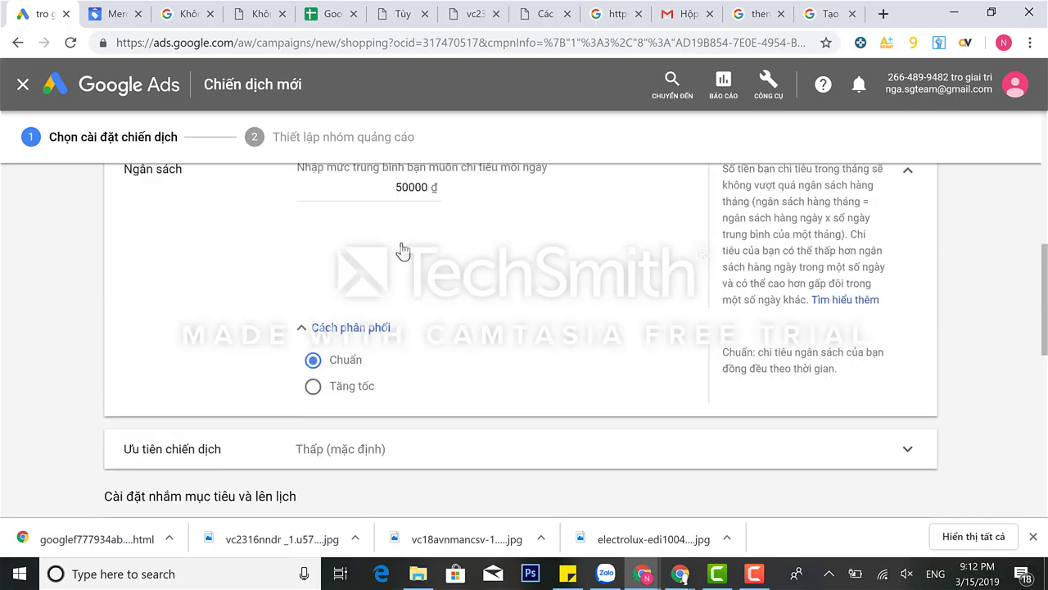
{"action": "scroll", "coordinate": [402, 251], "scroll_direction": "up", "scroll_amount": 1}
{"action": "left_click", "coordinate": [314, 295]}
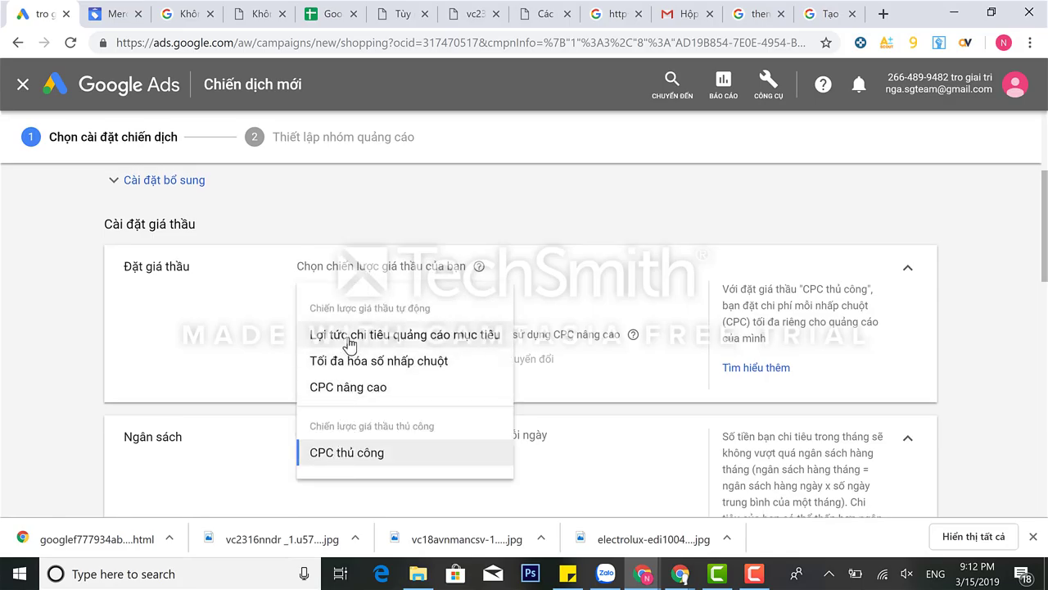
{"action": "mouse_move", "coordinate": [350, 342]}
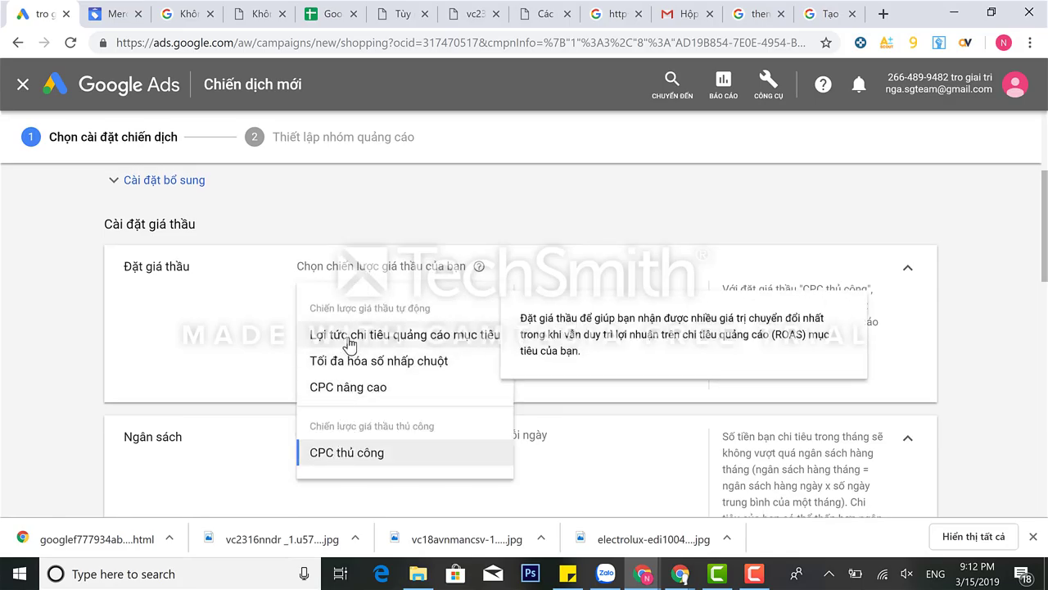
{"action": "left_click", "coordinate": [377, 362]}
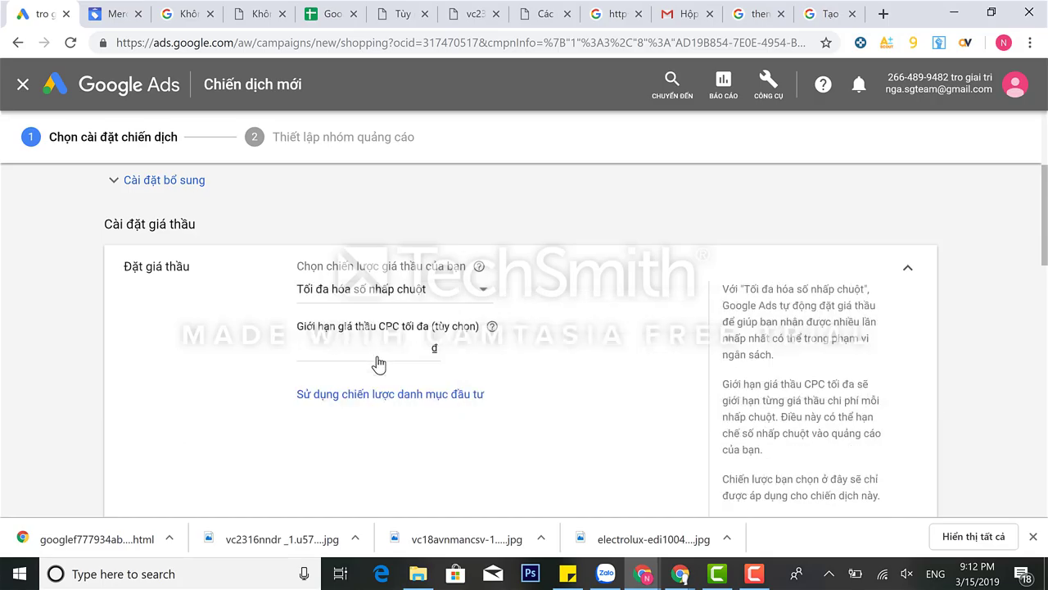
{"action": "left_click", "coordinate": [384, 353]}
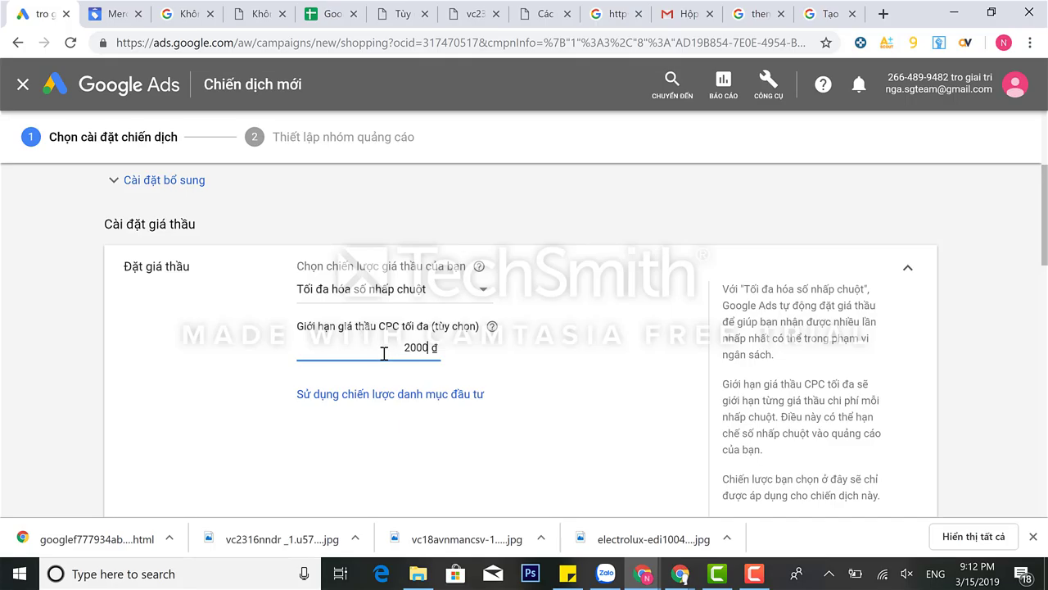
{"action": "left_click", "coordinate": [578, 385]}
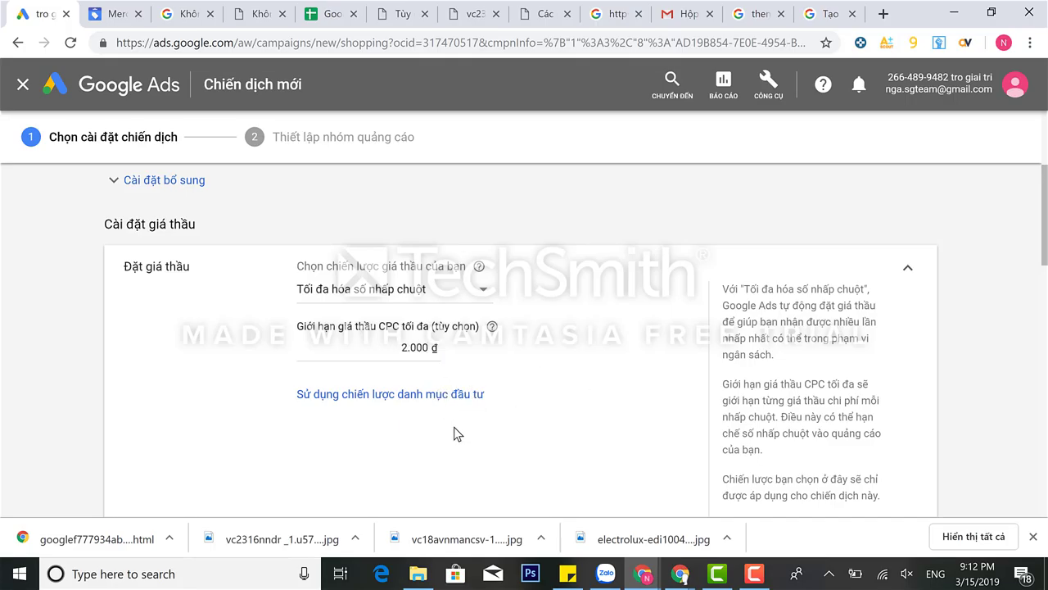
- Change the budget's delivery method to Tăng tốc and expand the campaign priority settings
{"action": "scroll", "coordinate": [453, 427], "scroll_direction": "down", "scroll_amount": 7}
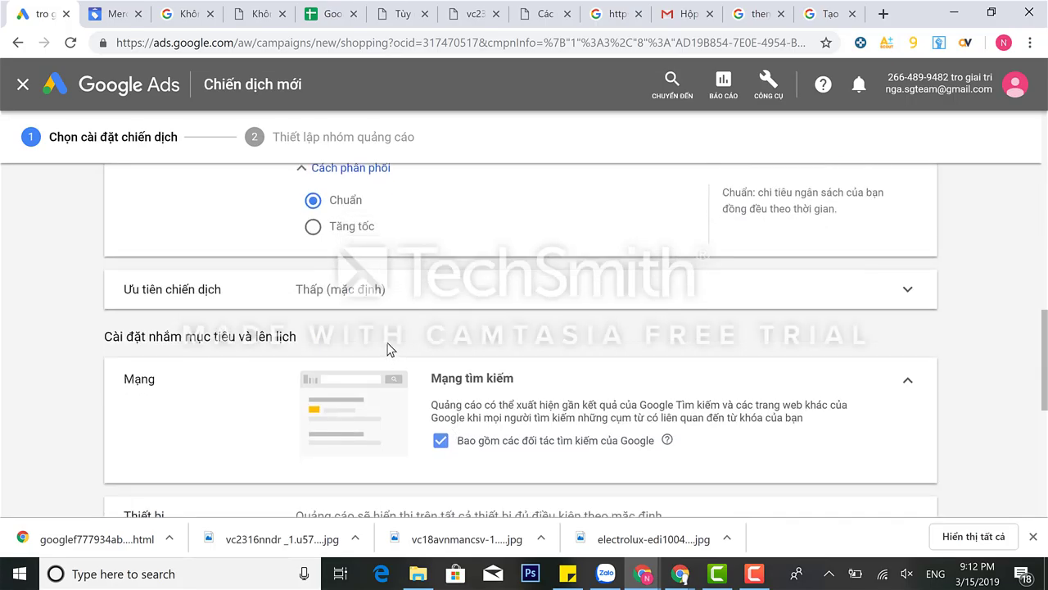
{"action": "left_click", "coordinate": [313, 226]}
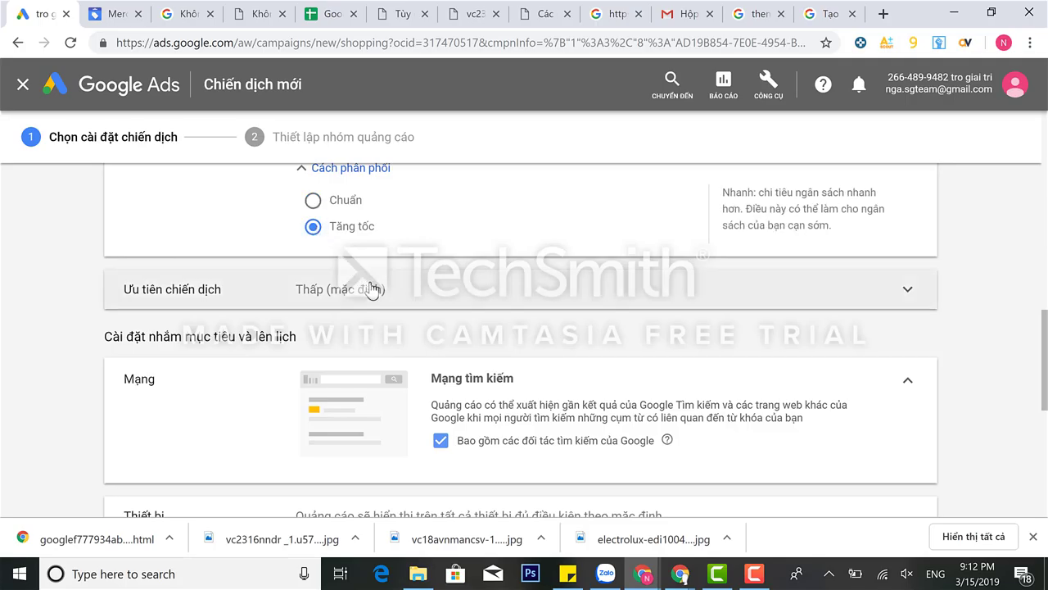
{"action": "left_click", "coordinate": [371, 289]}
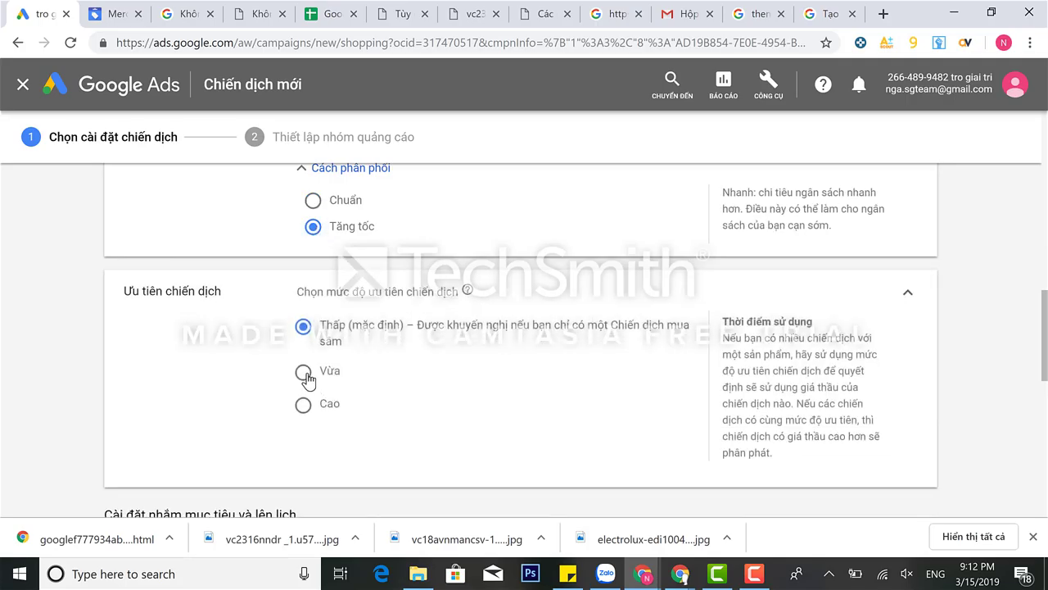
{"action": "scroll", "coordinate": [552, 231], "scroll_direction": "down", "scroll_amount": 7}
{"action": "scroll", "coordinate": [553, 231], "scroll_direction": "up", "scroll_amount": 1}
{"action": "scroll", "coordinate": [553, 230], "scroll_direction": "down", "scroll_amount": 1}
{"action": "scroll", "coordinate": [553, 231], "scroll_direction": "down", "scroll_amount": 1}
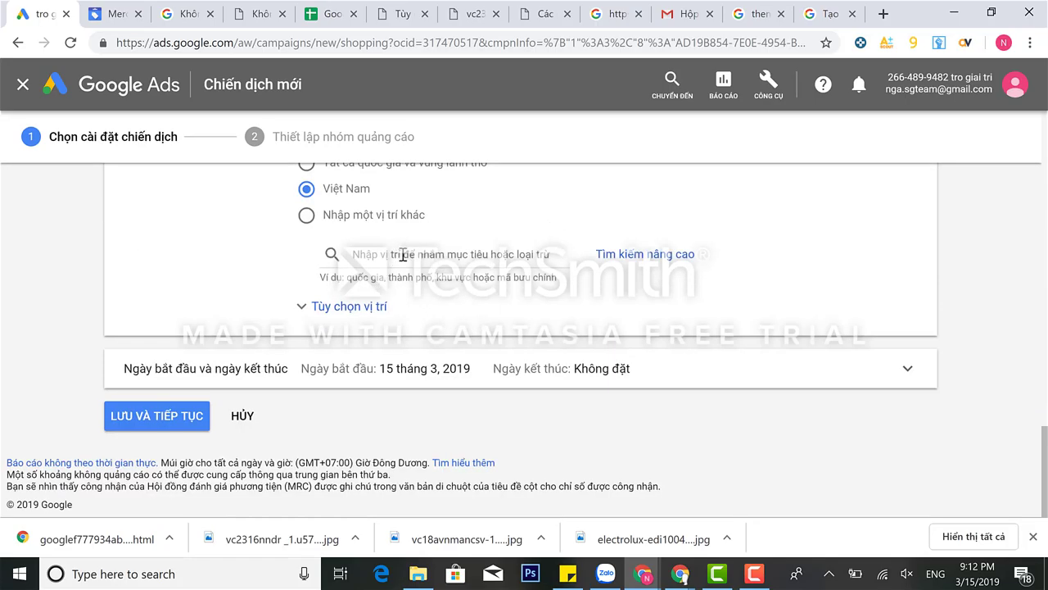
- Switch to Google Merchant Center and review the shopping ads overview, opportunities and business information
{"action": "left_click", "coordinate": [119, 15]}
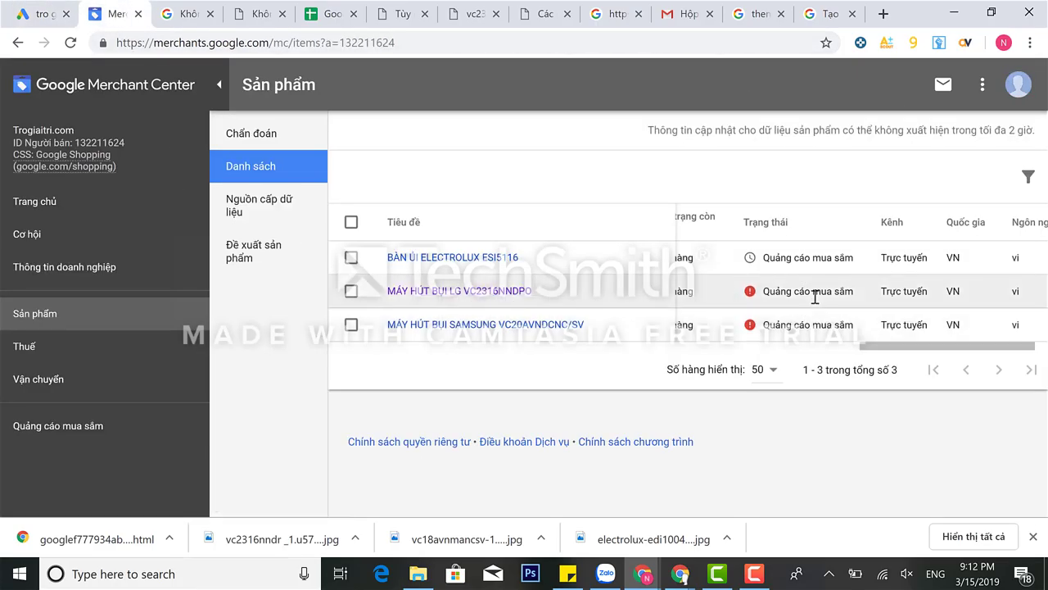
{"action": "left_click_drag", "start_coordinate": [890, 356], "coordinate": [112, 286]}
{"action": "left_click", "coordinate": [36, 211]}
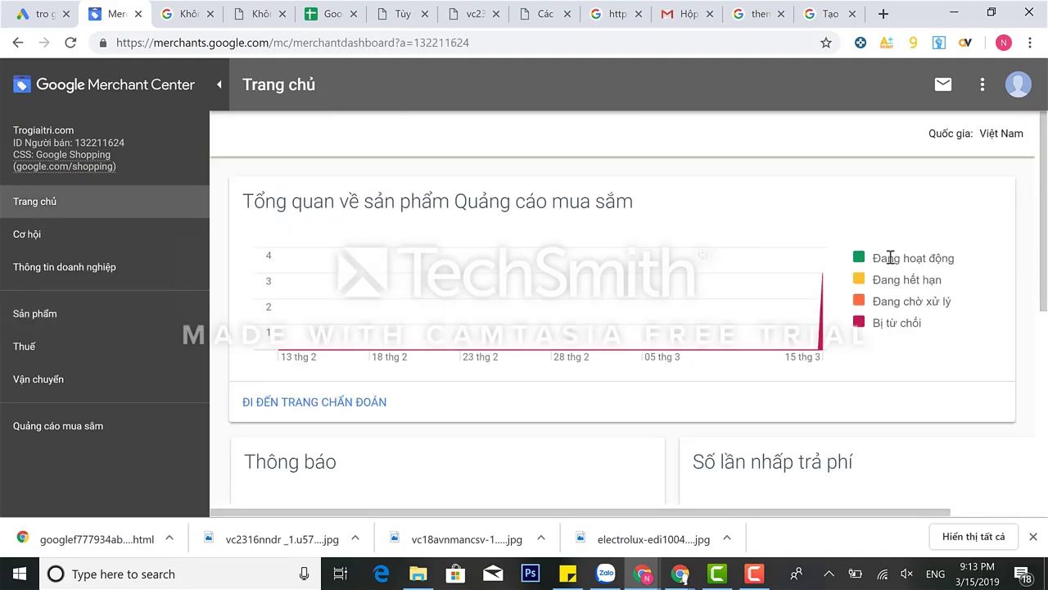
{"action": "mouse_move", "coordinate": [824, 339]}
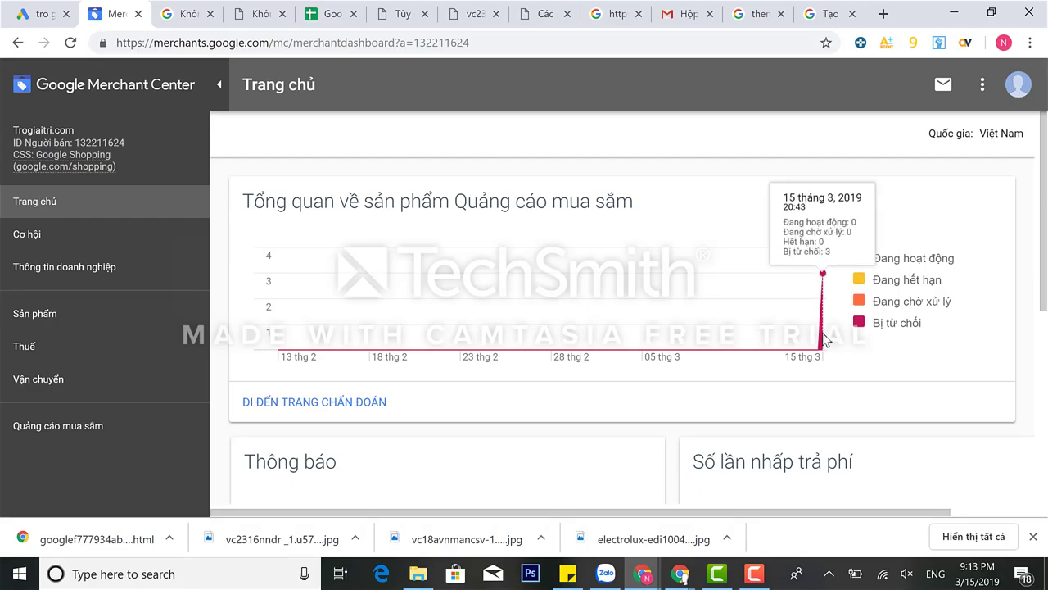
{"action": "scroll", "coordinate": [825, 339], "scroll_direction": "down", "scroll_amount": 3}
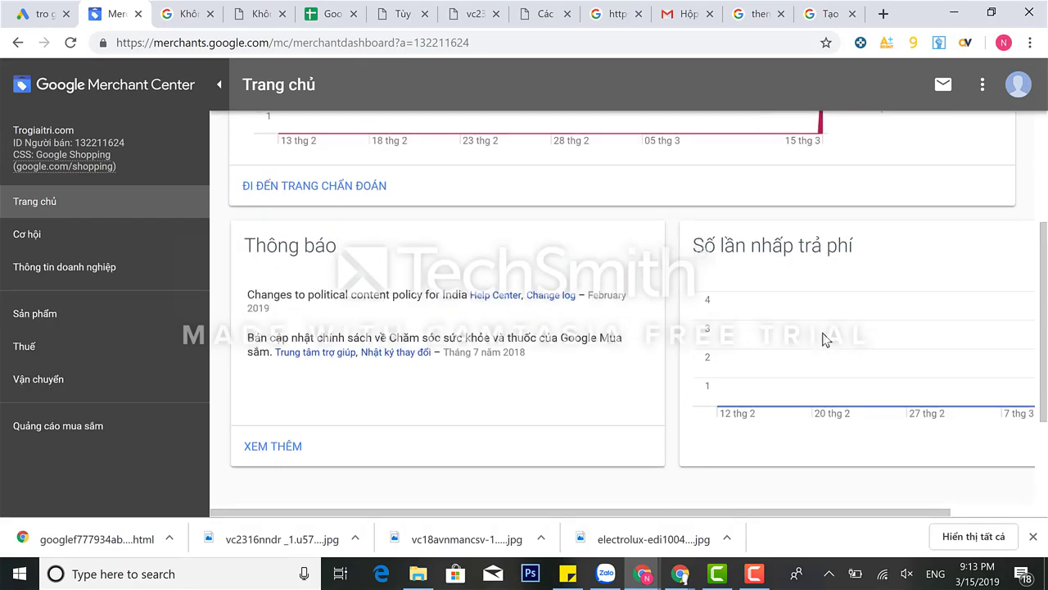
{"action": "left_click", "coordinate": [33, 237]}
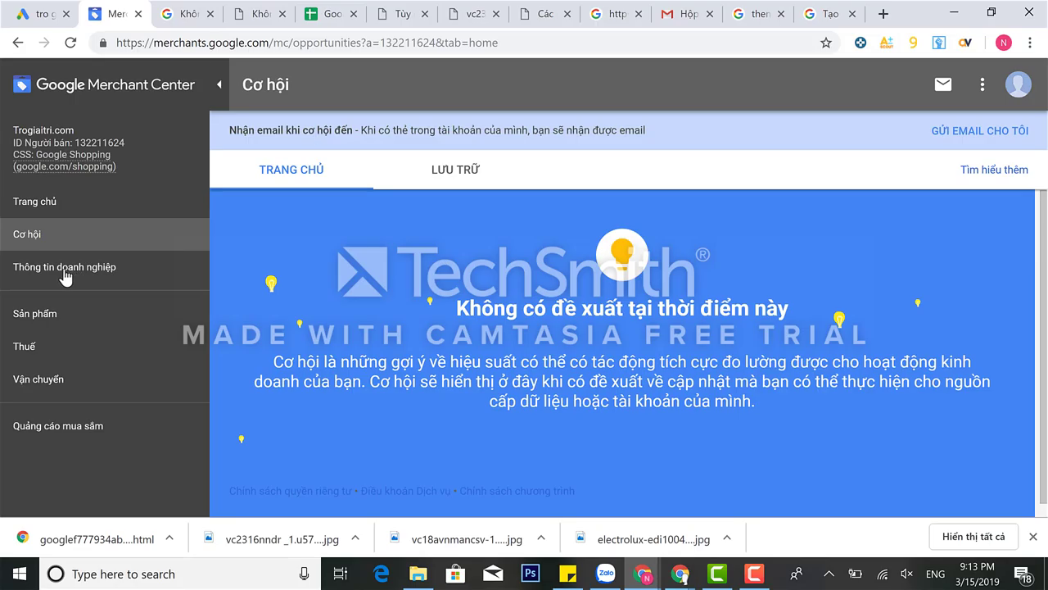
{"action": "left_click", "coordinate": [65, 275]}
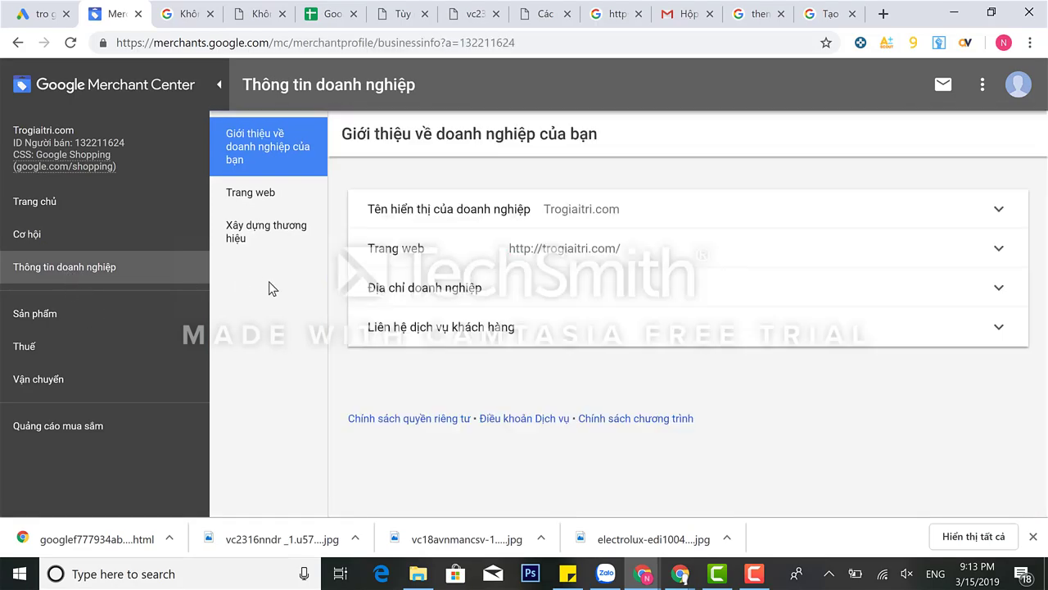
- Examine the product diagnostics' item issues, the product list, the data feeds and the product suggestions in Merchant Center
{"action": "left_click", "coordinate": [94, 323]}
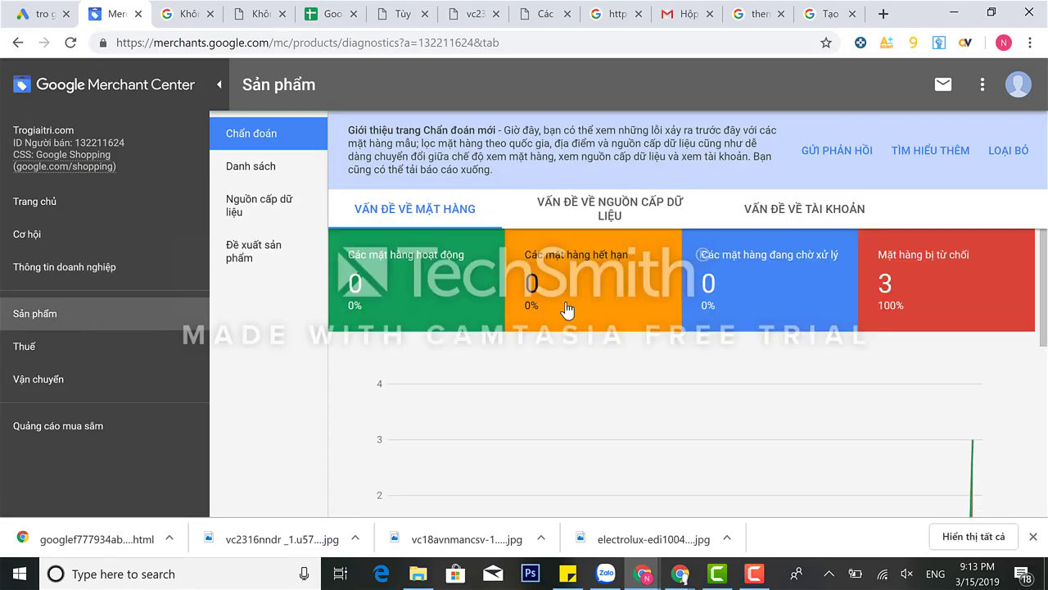
{"action": "scroll", "coordinate": [590, 324], "scroll_direction": "down", "scroll_amount": 5}
{"action": "scroll", "coordinate": [673, 342], "scroll_direction": "up", "scroll_amount": 5}
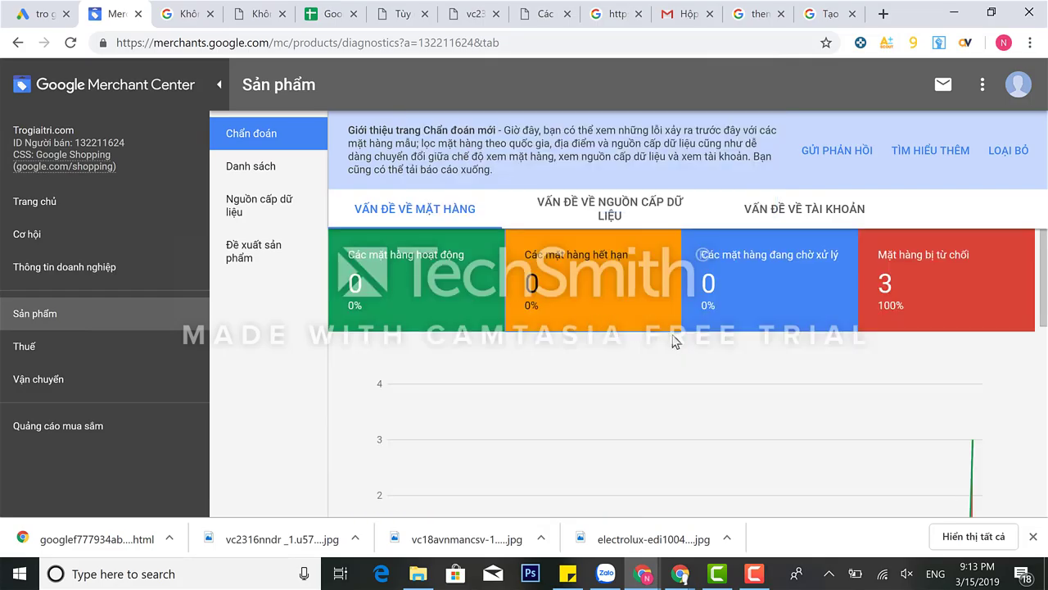
{"action": "scroll", "coordinate": [673, 341], "scroll_direction": "down", "scroll_amount": 5}
{"action": "scroll", "coordinate": [673, 342], "scroll_direction": "up", "scroll_amount": 1}
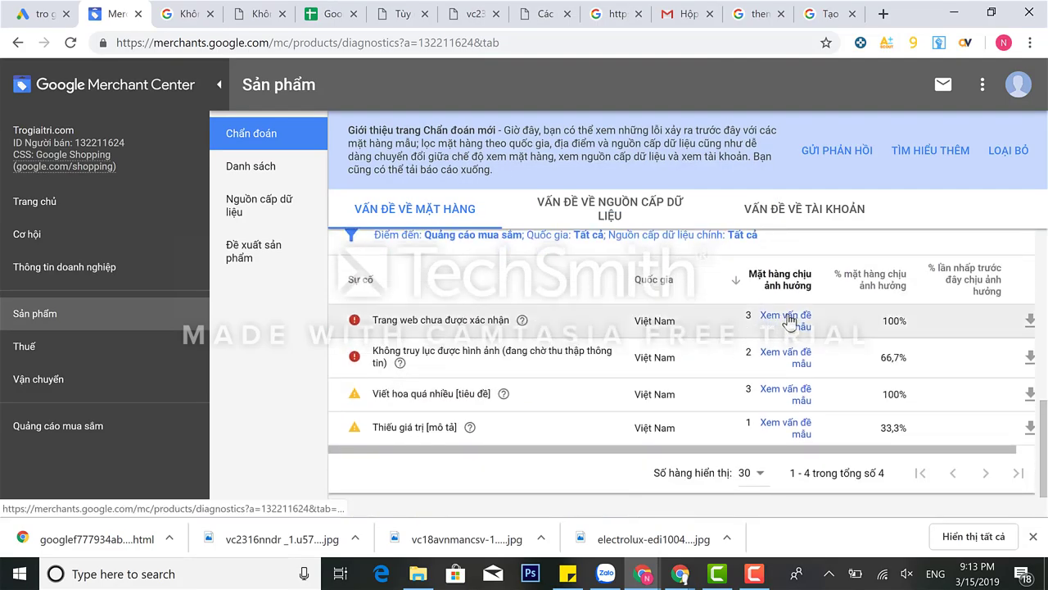
{"action": "left_click", "coordinate": [253, 168]}
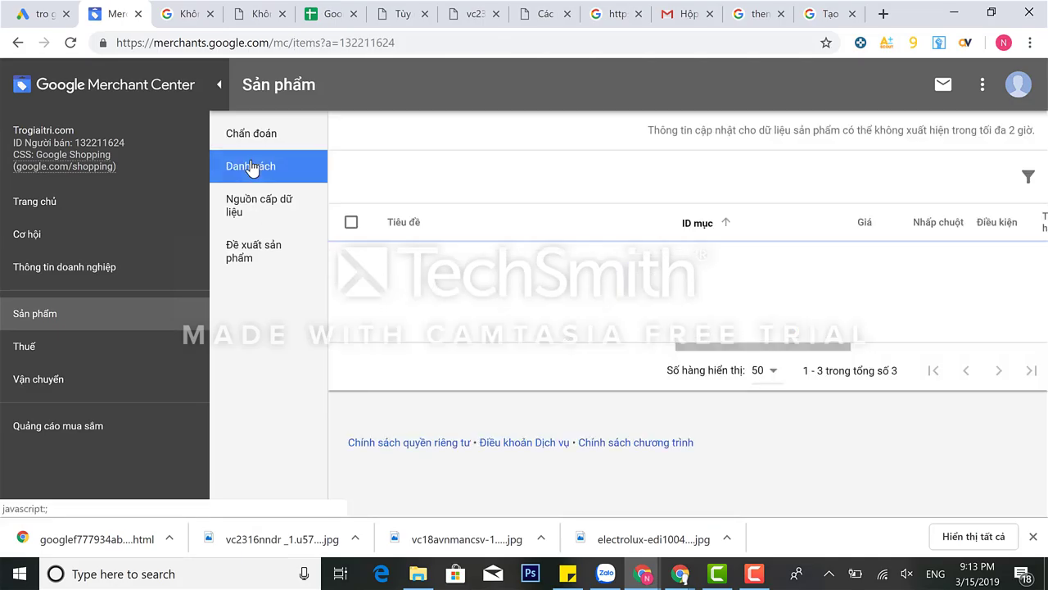
{"action": "left_click", "coordinate": [268, 217]}
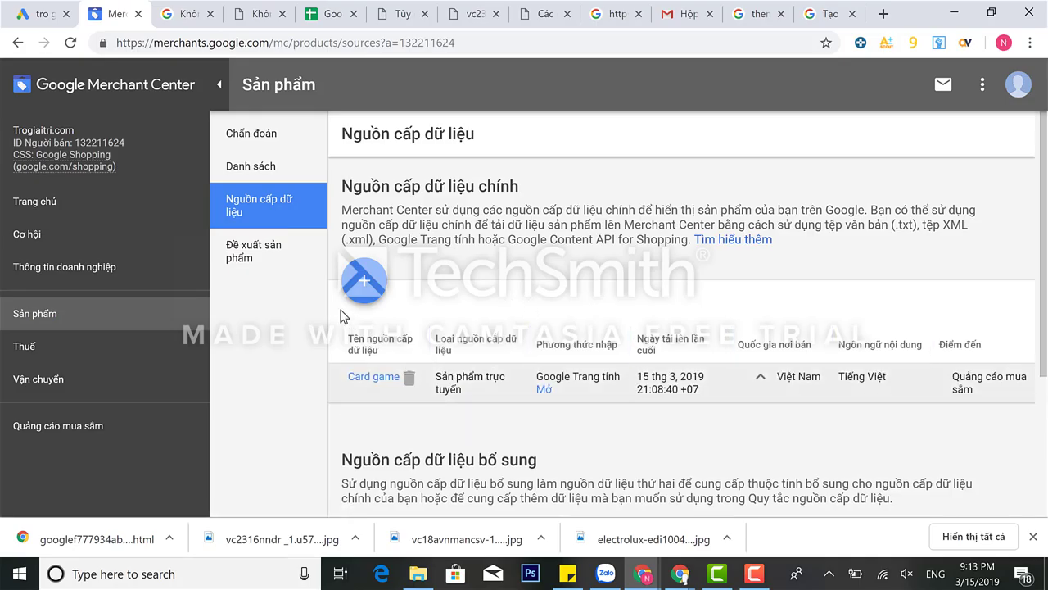
{"action": "left_click", "coordinate": [262, 258]}
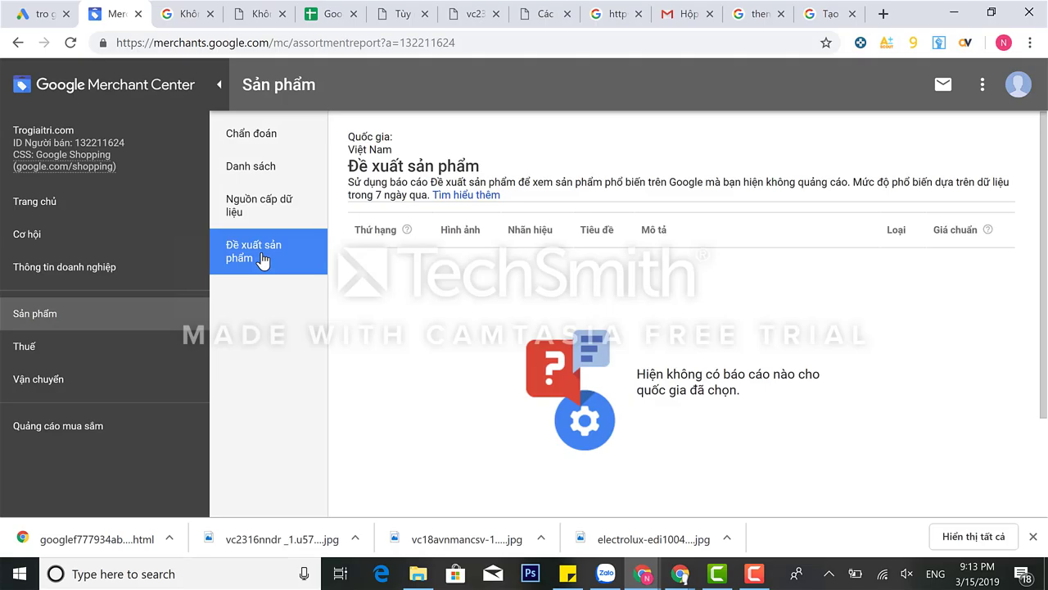
{"action": "left_click", "coordinate": [246, 215]}
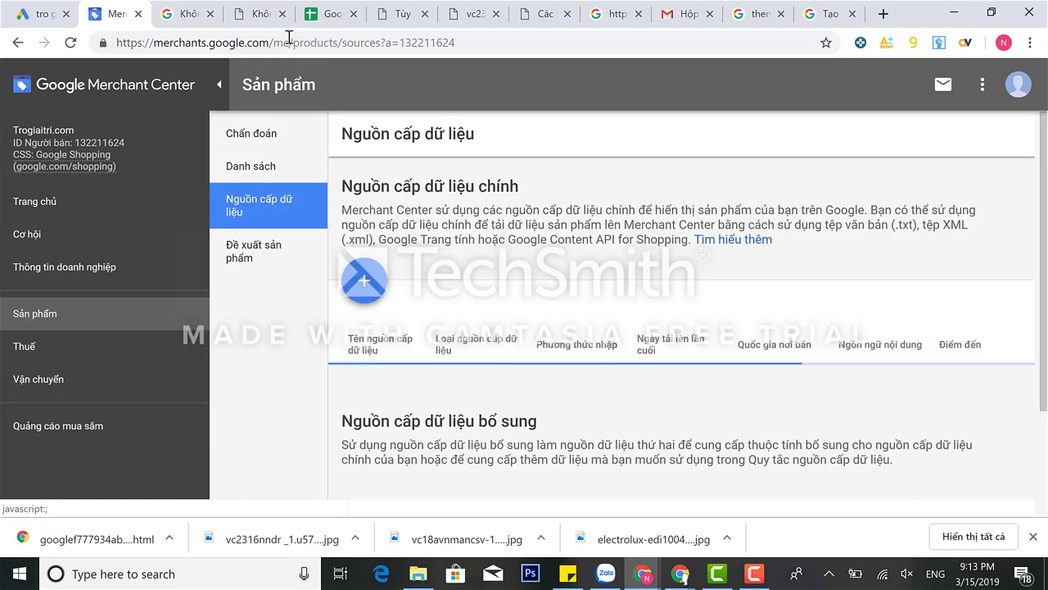
- Switch back to the new campaign in Google Ads and exclude Google search partners from its networks
{"action": "left_click", "coordinate": [60, 16]}
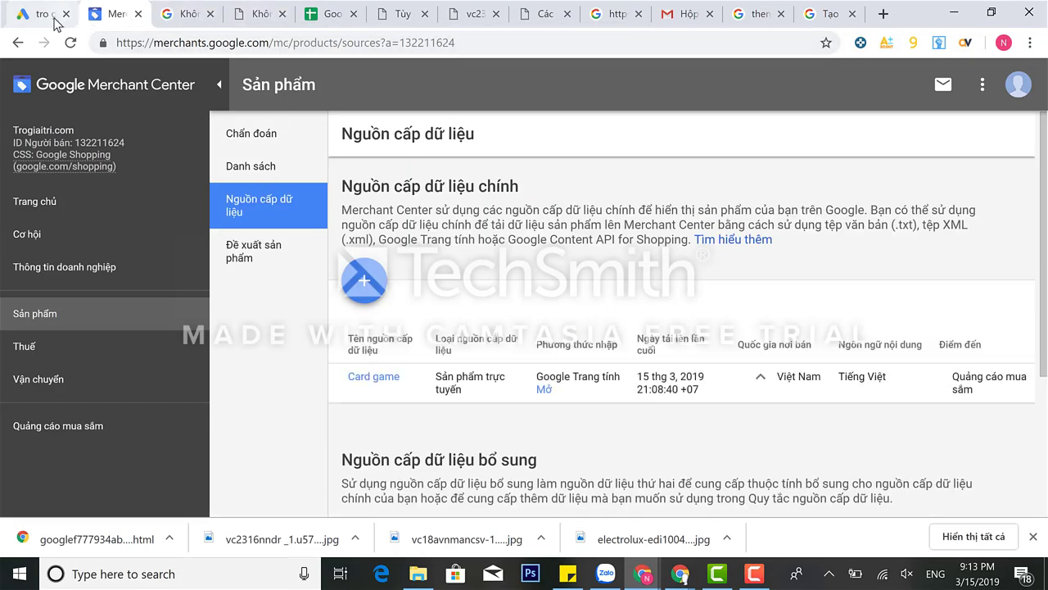
{"action": "scroll", "coordinate": [596, 298], "scroll_direction": "up", "scroll_amount": 2}
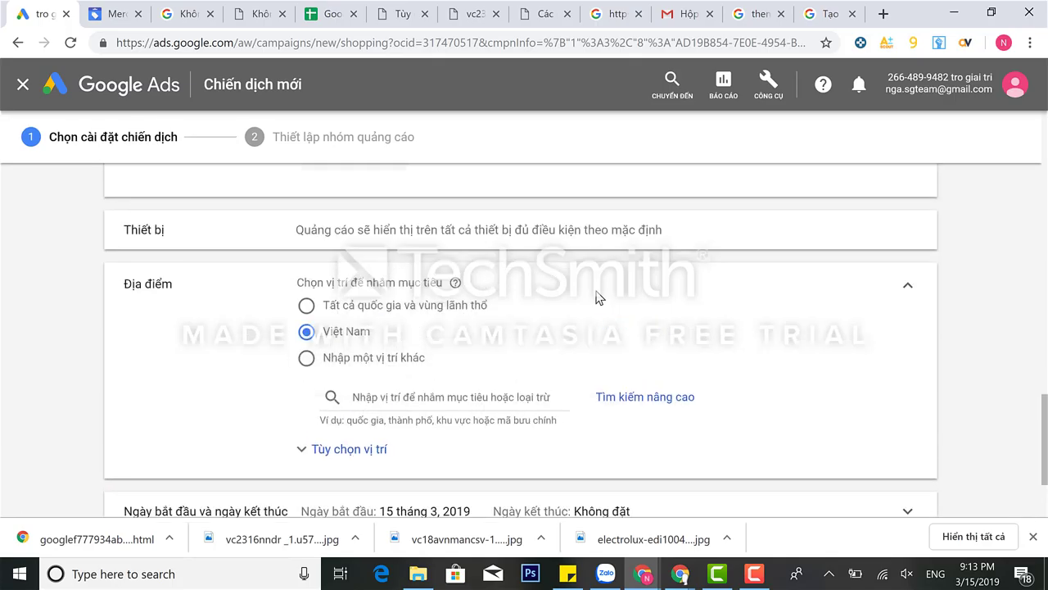
{"action": "scroll", "coordinate": [596, 298], "scroll_direction": "down", "scroll_amount": 2}
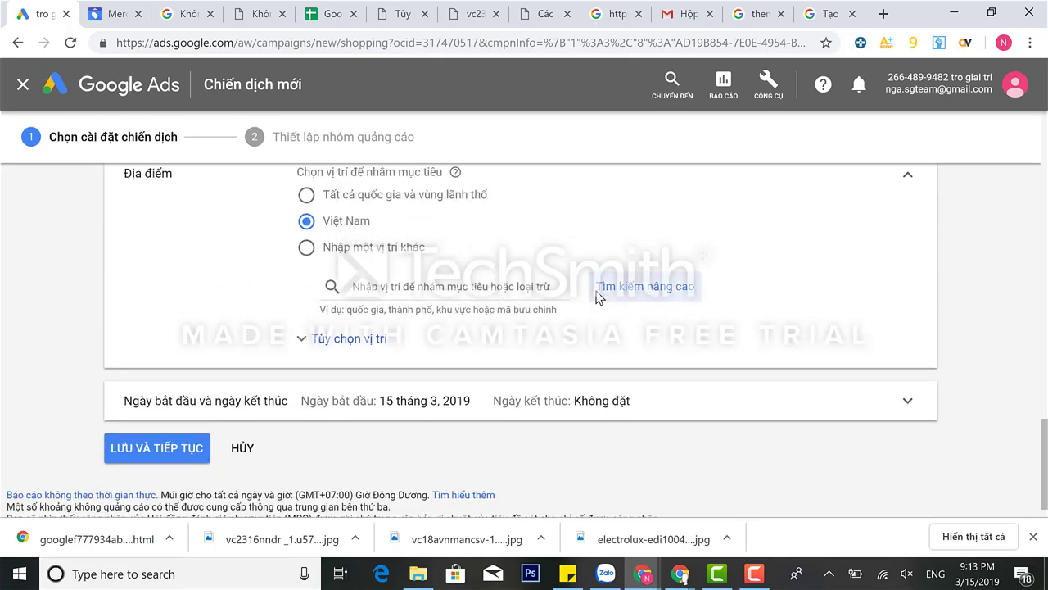
{"action": "scroll", "coordinate": [596, 298], "scroll_direction": "up", "scroll_amount": 4}
{"action": "scroll", "coordinate": [596, 298], "scroll_direction": "up", "scroll_amount": 1}
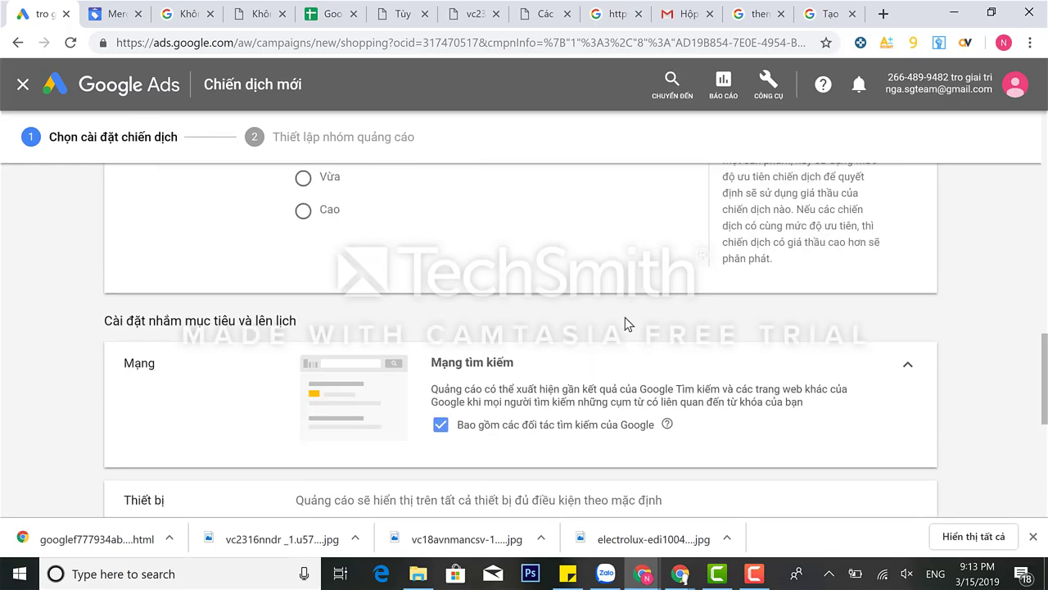
{"action": "left_click", "coordinate": [442, 426]}
- Restrict the location options to people in the targeted locations and people in the excluded locations, and save the campaign settings
{"action": "scroll", "coordinate": [533, 339], "scroll_direction": "down", "scroll_amount": 5}
{"action": "scroll", "coordinate": [531, 340], "scroll_direction": "up", "scroll_amount": 1}
{"action": "scroll", "coordinate": [531, 340], "scroll_direction": "up", "scroll_amount": 1}
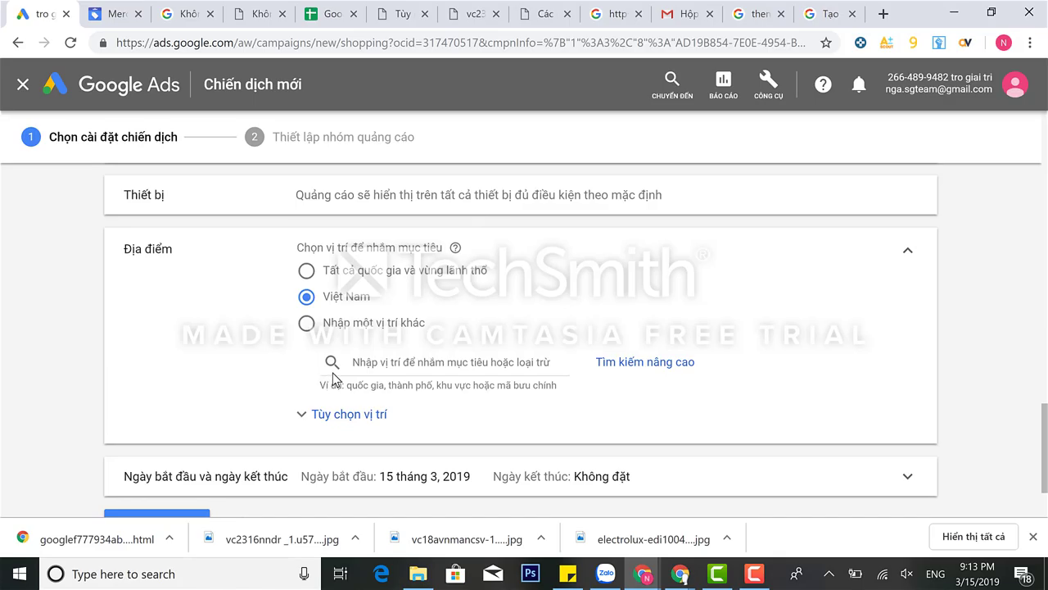
{"action": "scroll", "coordinate": [328, 422], "scroll_direction": "down", "scroll_amount": 1}
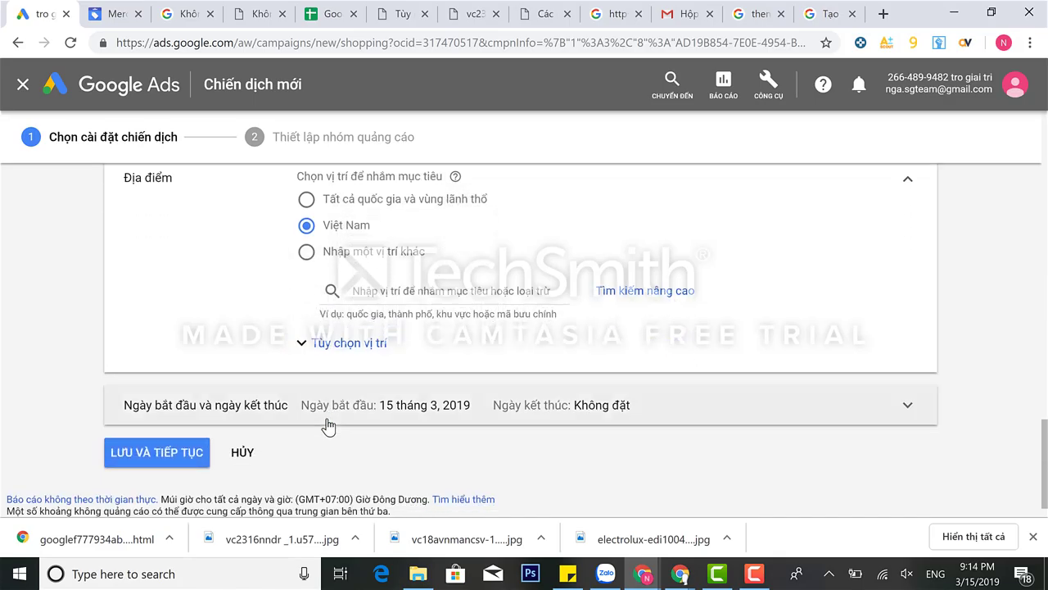
{"action": "left_click", "coordinate": [350, 357]}
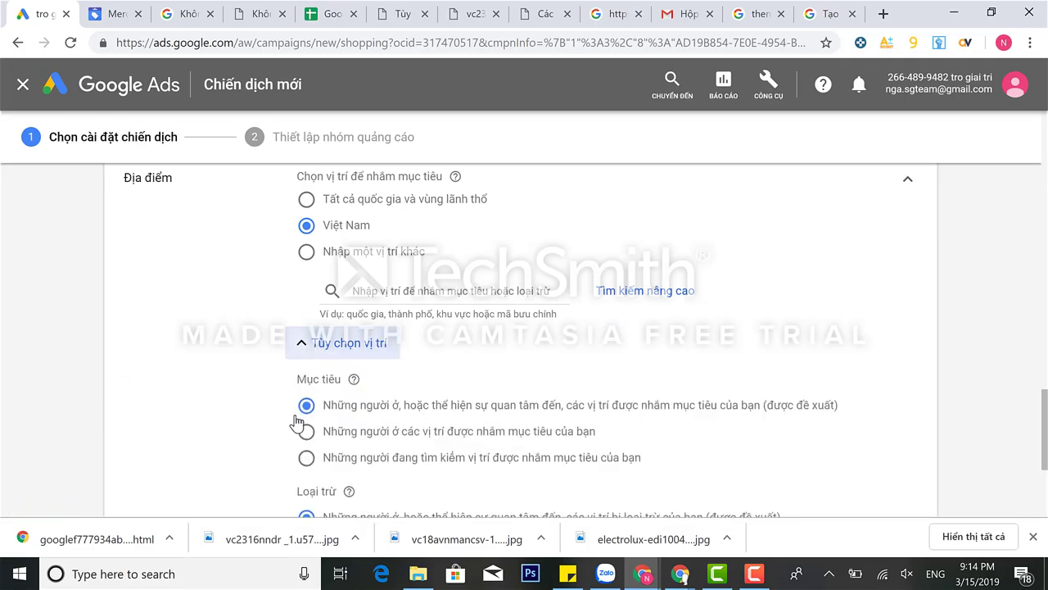
{"action": "left_click", "coordinate": [306, 432]}
{"action": "scroll", "coordinate": [231, 405], "scroll_direction": "down", "scroll_amount": 3}
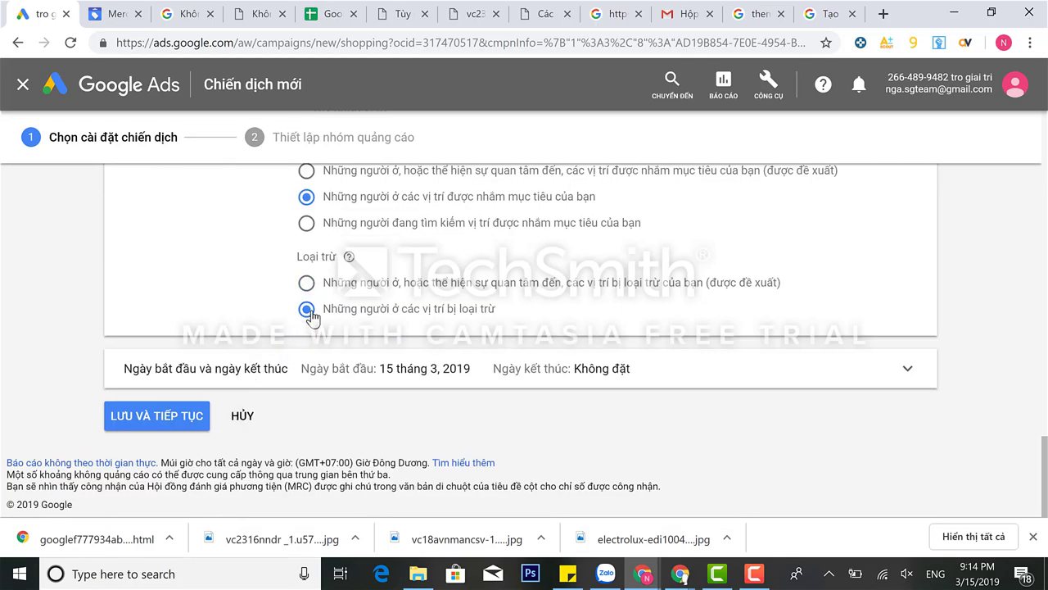
{"action": "left_click", "coordinate": [175, 417]}
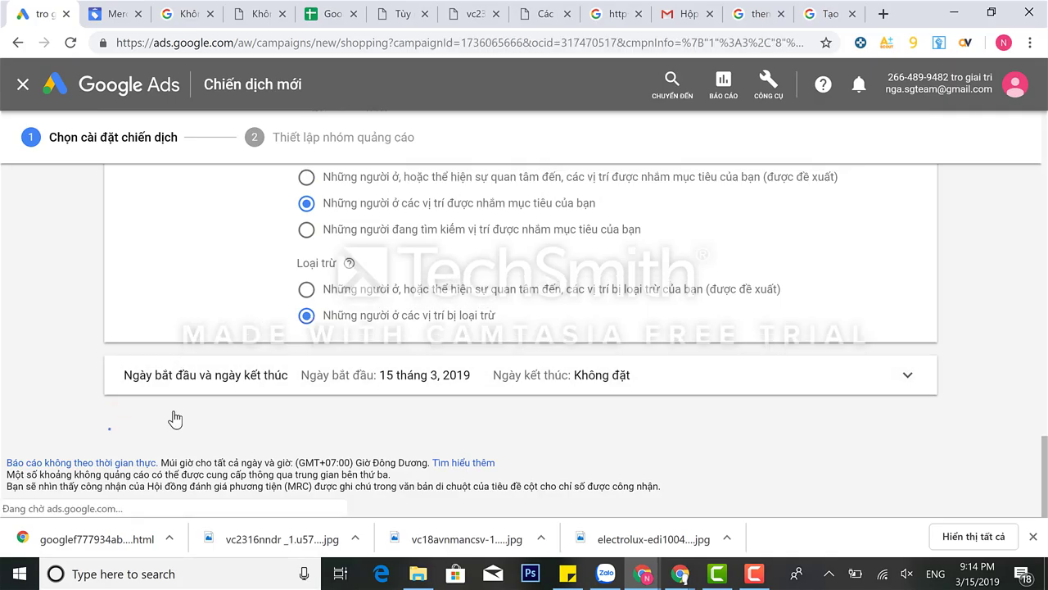
- Name the ad group "test", save it, and view the product details of the Tất cả sản phẩm group
{"action": "type", "text": "test"}
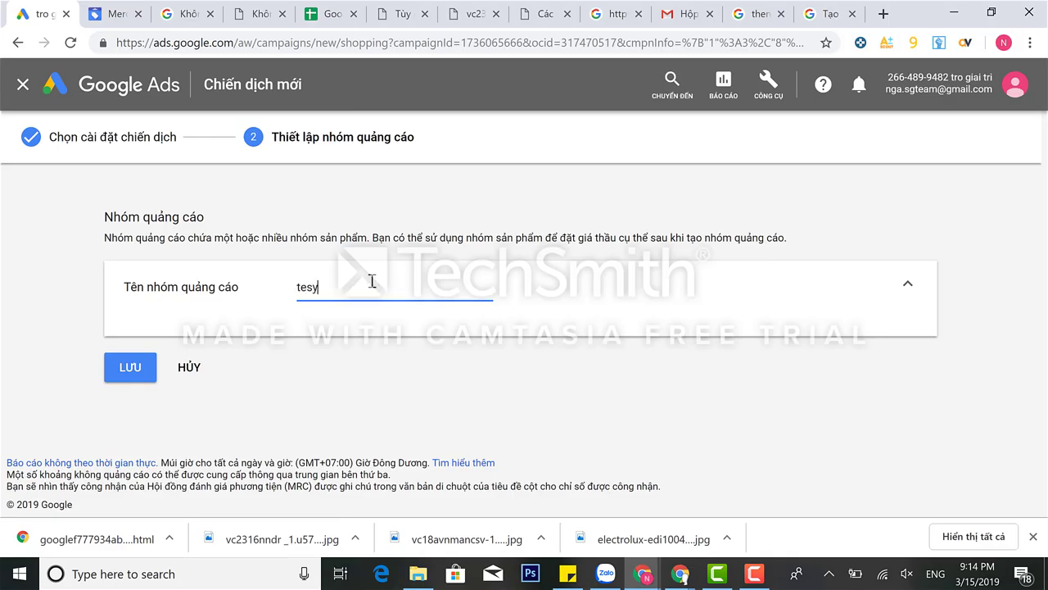
{"action": "left_click", "coordinate": [122, 375]}
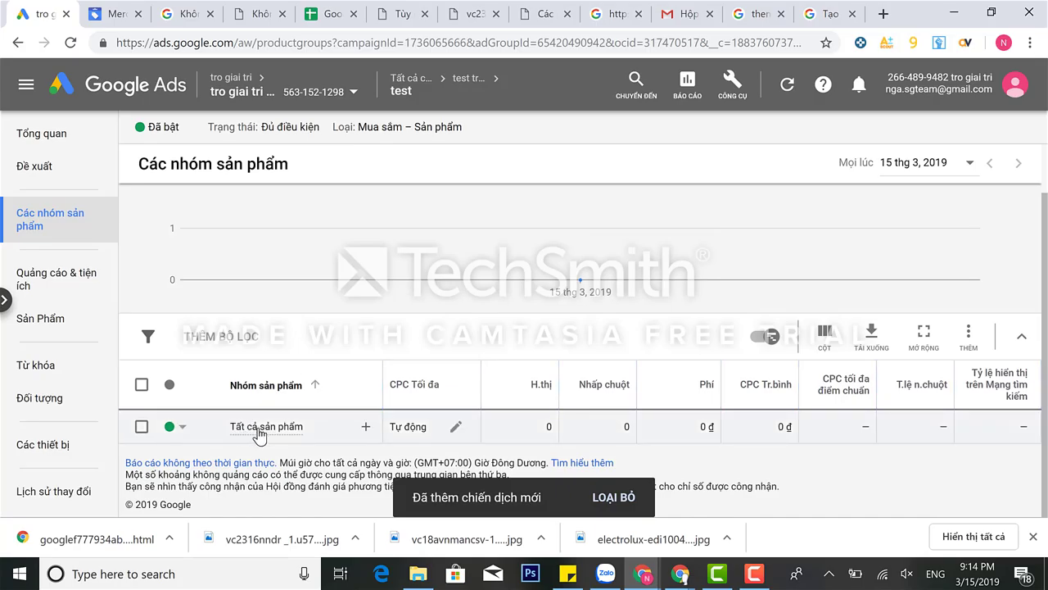
{"action": "mouse_move", "coordinate": [259, 434]}
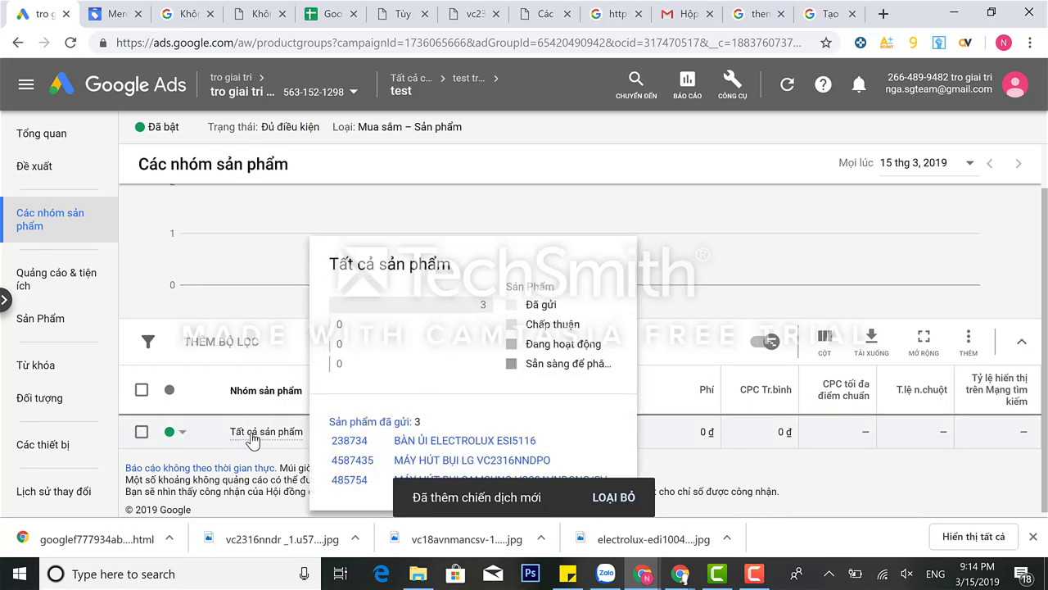
- Open the disapproved BÀN ỦI ELECTROLUX ESI5116 product and read the product data specification linked from its Shopping policy violation
{"action": "left_click", "coordinate": [435, 446]}
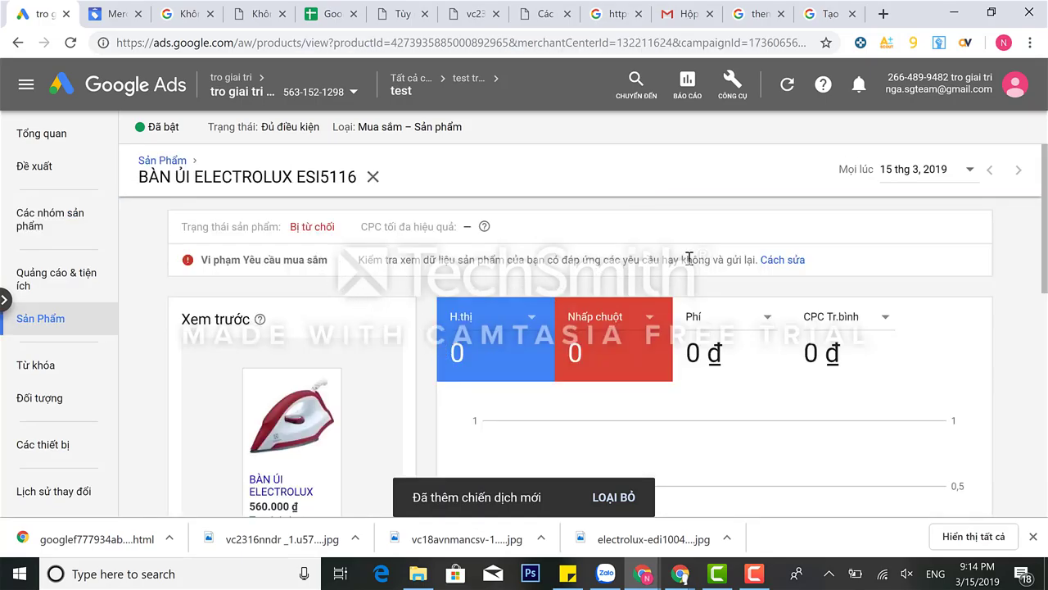
{"action": "left_click", "coordinate": [782, 261]}
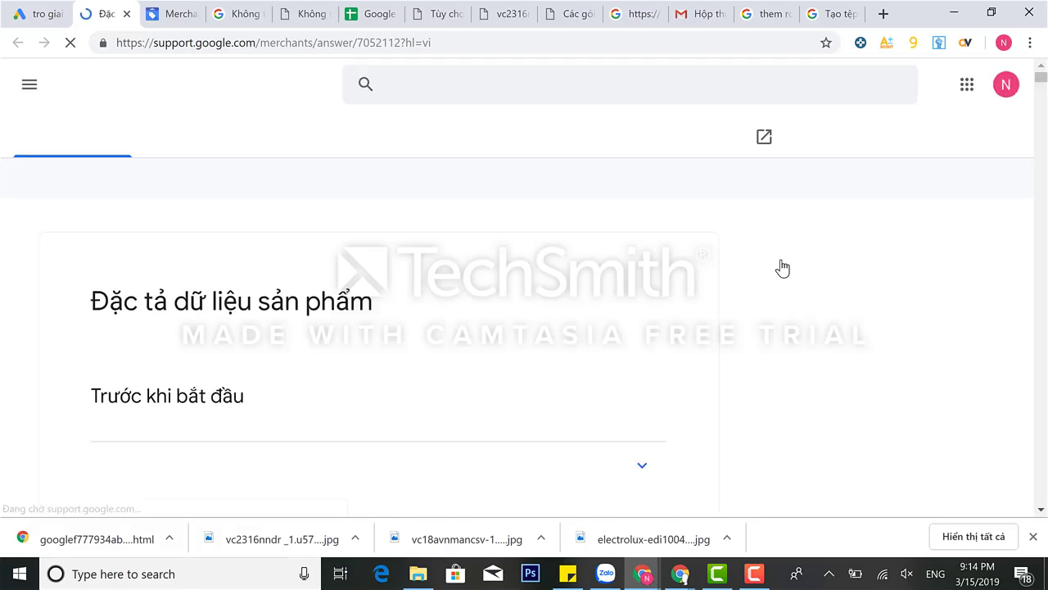
{"action": "scroll", "coordinate": [325, 411], "scroll_direction": "down", "scroll_amount": 6}
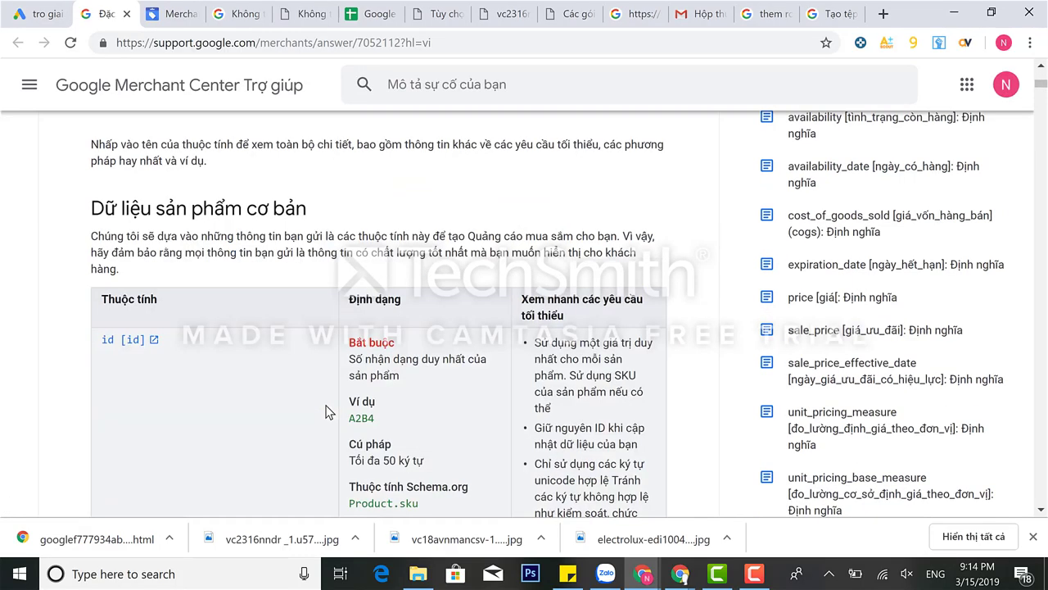
{"action": "scroll", "coordinate": [325, 412], "scroll_direction": "down", "scroll_amount": 15}
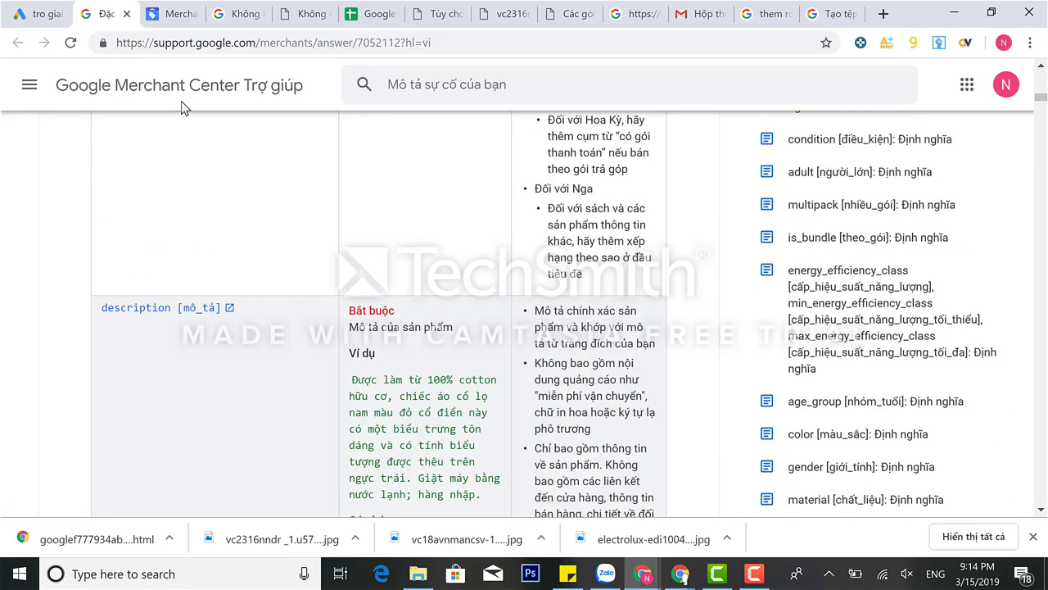
{"action": "left_click", "coordinate": [127, 15]}
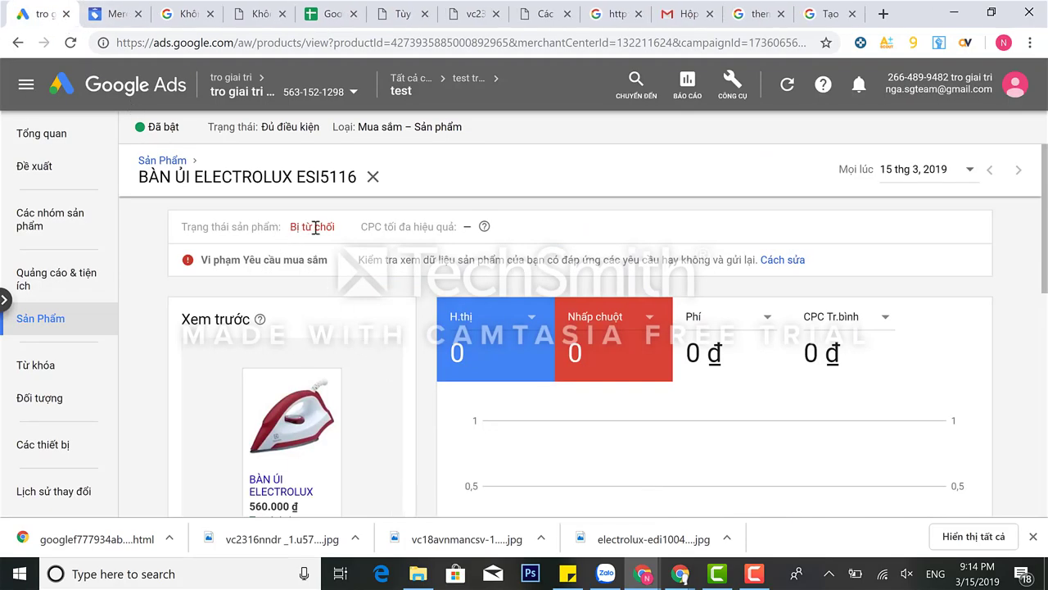
- Examine the full list of product attributes for BÀN ỦI ELECTROLUX ESI5116, including the additional ones
{"action": "scroll", "coordinate": [409, 320], "scroll_direction": "down", "scroll_amount": 5}
{"action": "scroll", "coordinate": [410, 319], "scroll_direction": "down", "scroll_amount": 5}
{"action": "left_click", "coordinate": [245, 405]}
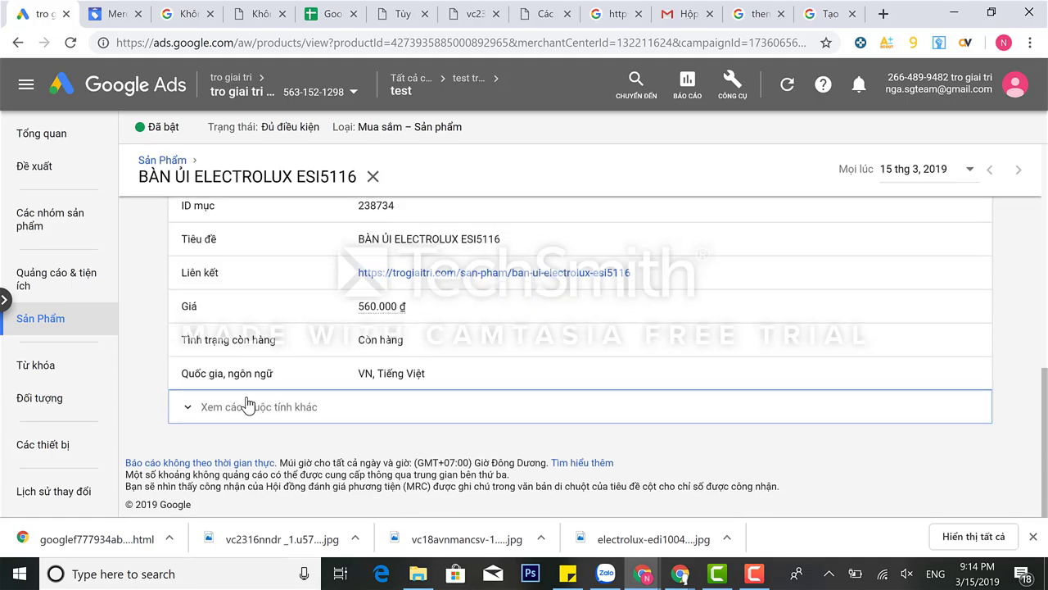
{"action": "scroll", "coordinate": [396, 332], "scroll_direction": "down", "scroll_amount": 3}
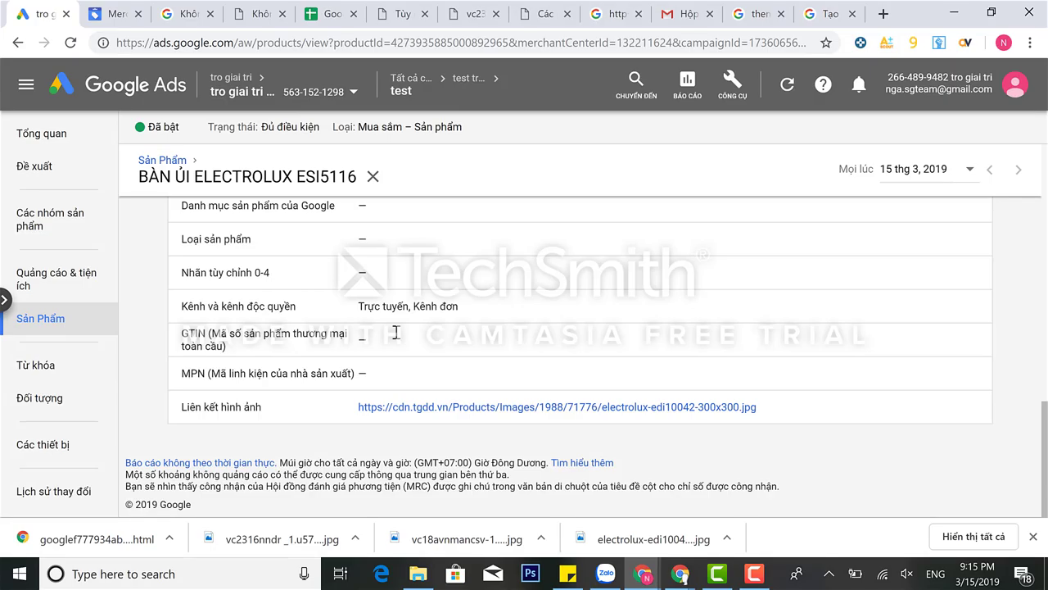
{"action": "scroll", "coordinate": [411, 385], "scroll_direction": "up", "scroll_amount": 1}
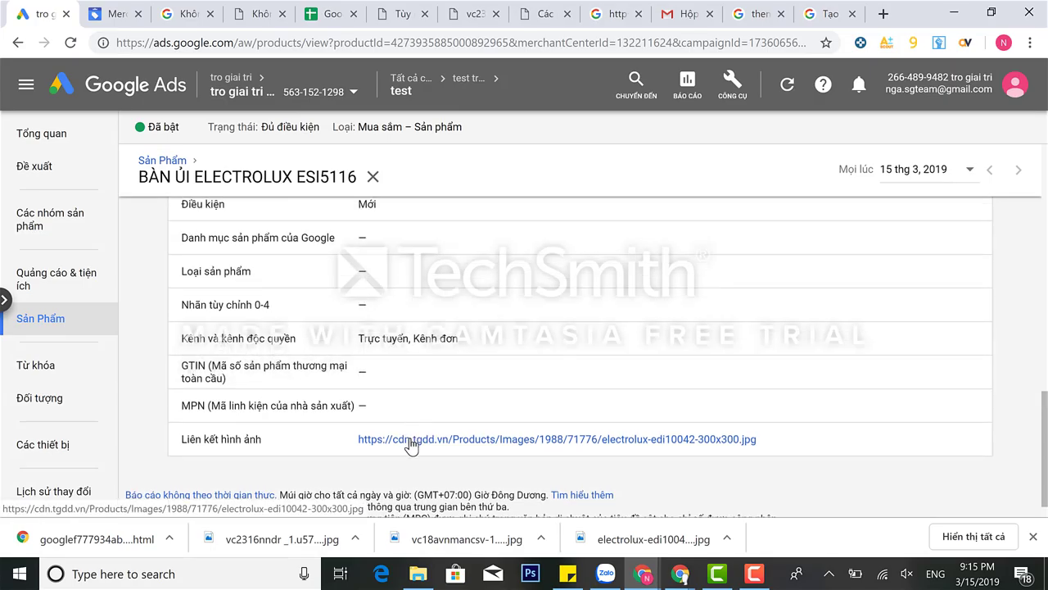
{"action": "scroll", "coordinate": [411, 446], "scroll_direction": "up", "scroll_amount": 10}
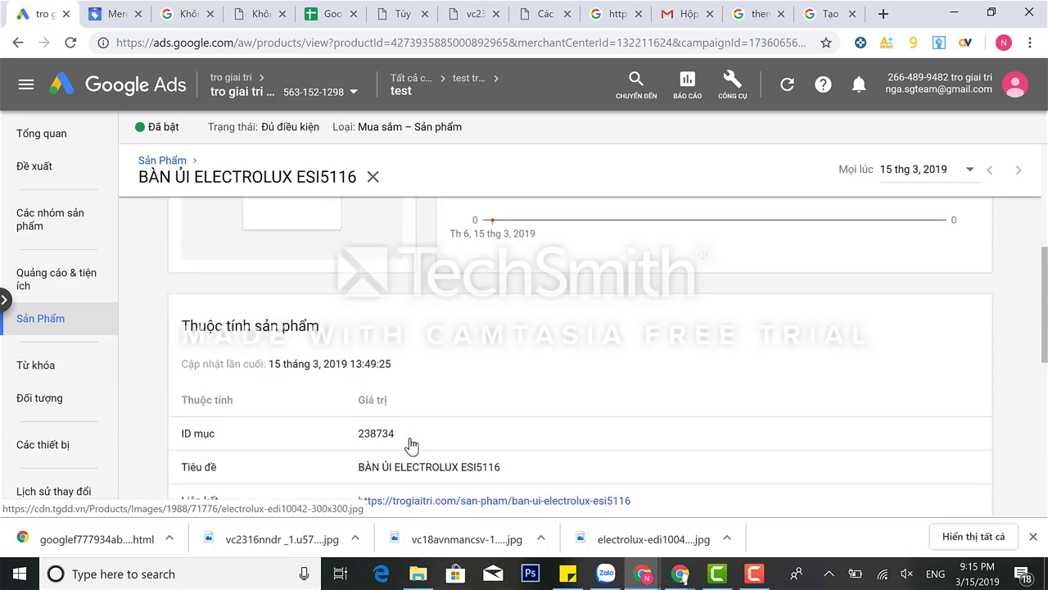
- Return to the product list, check the disapproval reasons, and view the details of MÁY HÚT BỤI LG VC2316NNDPO
{"action": "left_click", "coordinate": [177, 164]}
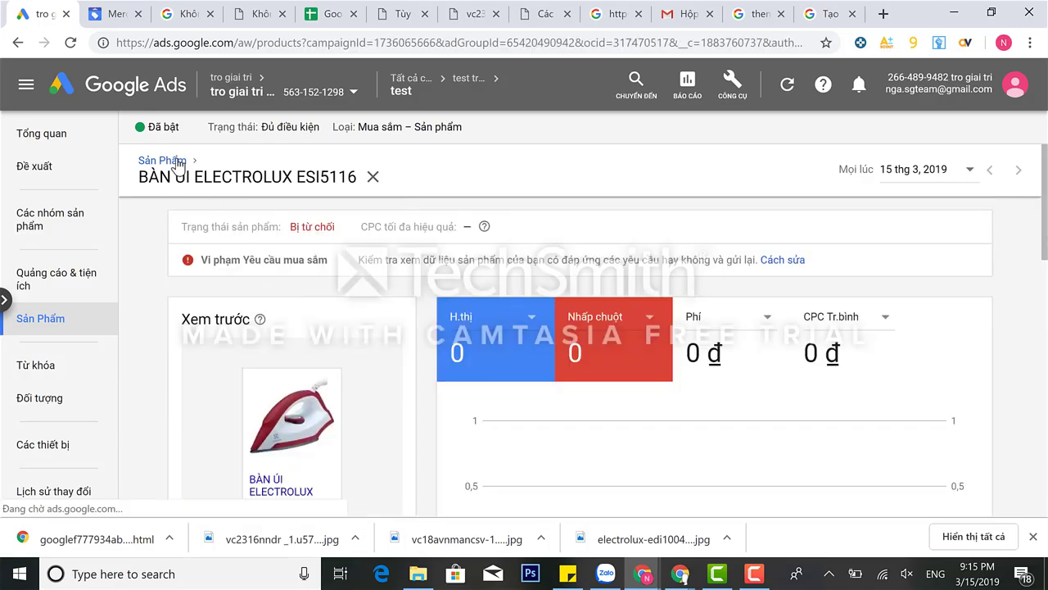
{"action": "scroll", "coordinate": [304, 385], "scroll_direction": "down", "scroll_amount": 3}
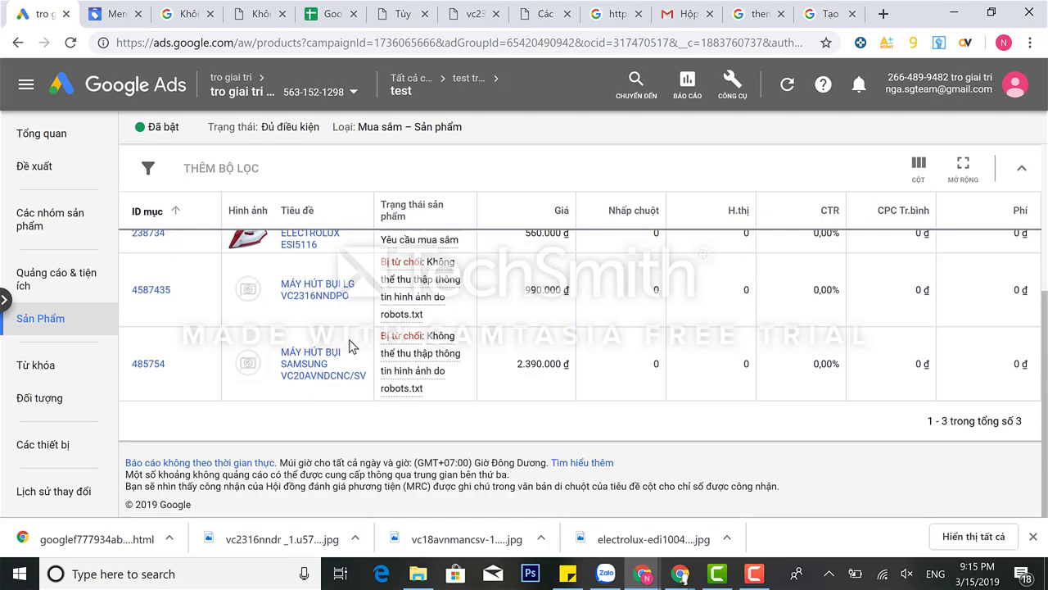
{"action": "mouse_move", "coordinate": [442, 309]}
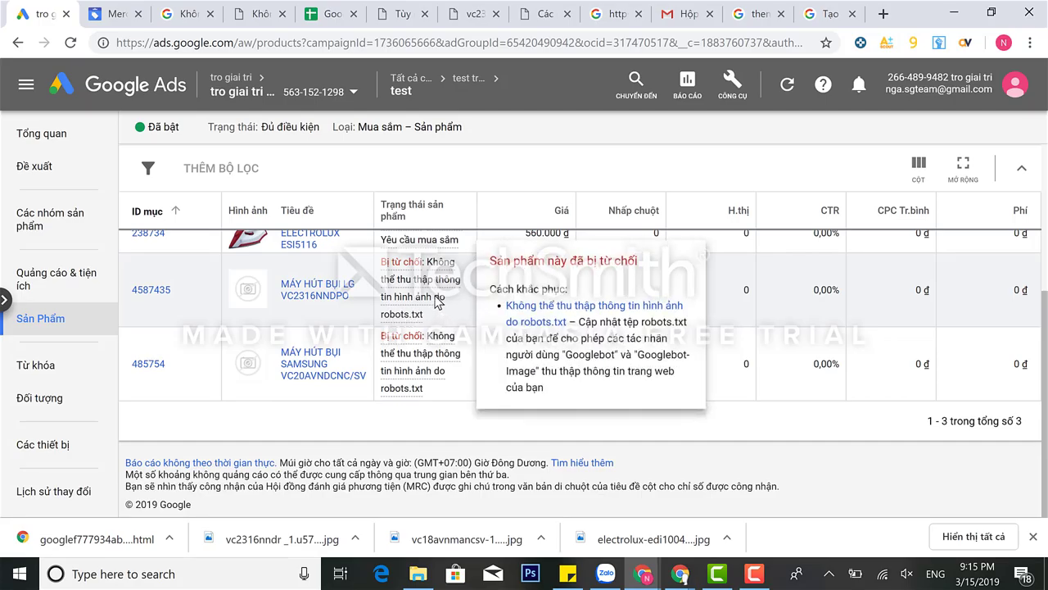
{"action": "scroll", "coordinate": [437, 303], "scroll_direction": "up", "scroll_amount": 2}
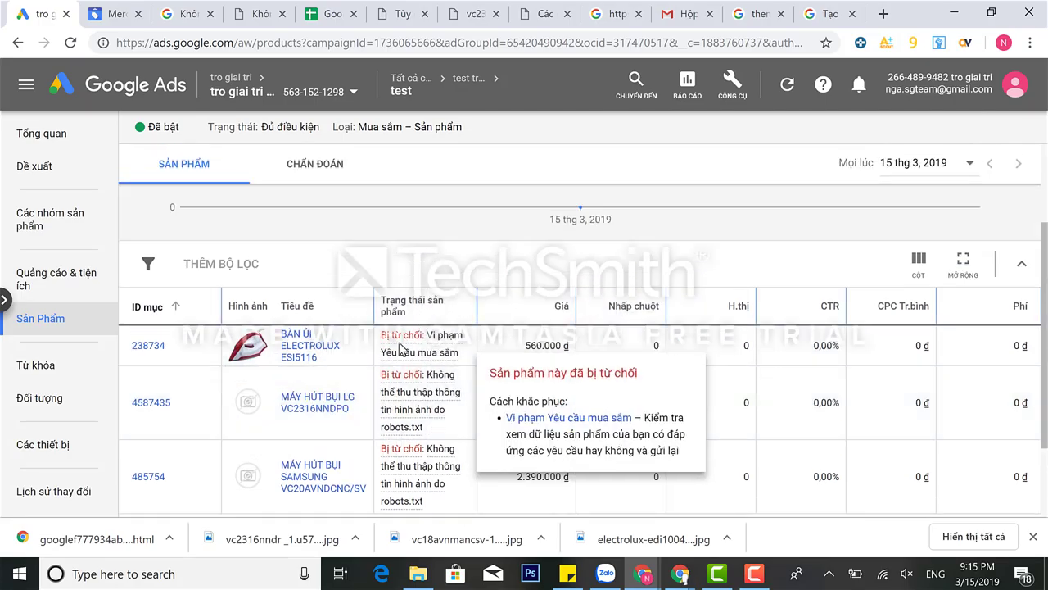
{"action": "left_click", "coordinate": [308, 401]}
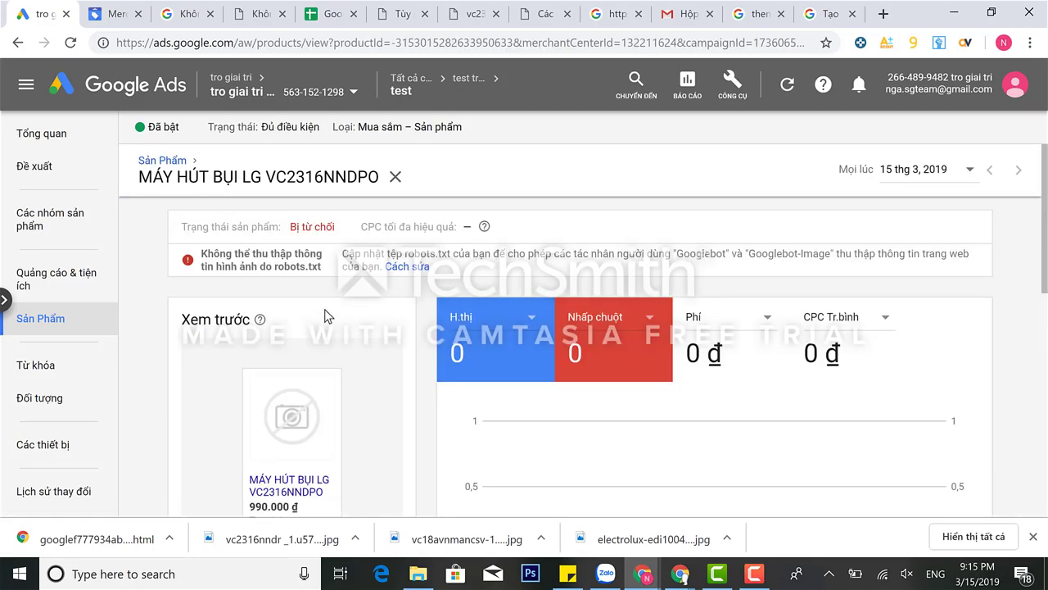
{"action": "scroll", "coordinate": [325, 316], "scroll_direction": "down", "scroll_amount": 10}
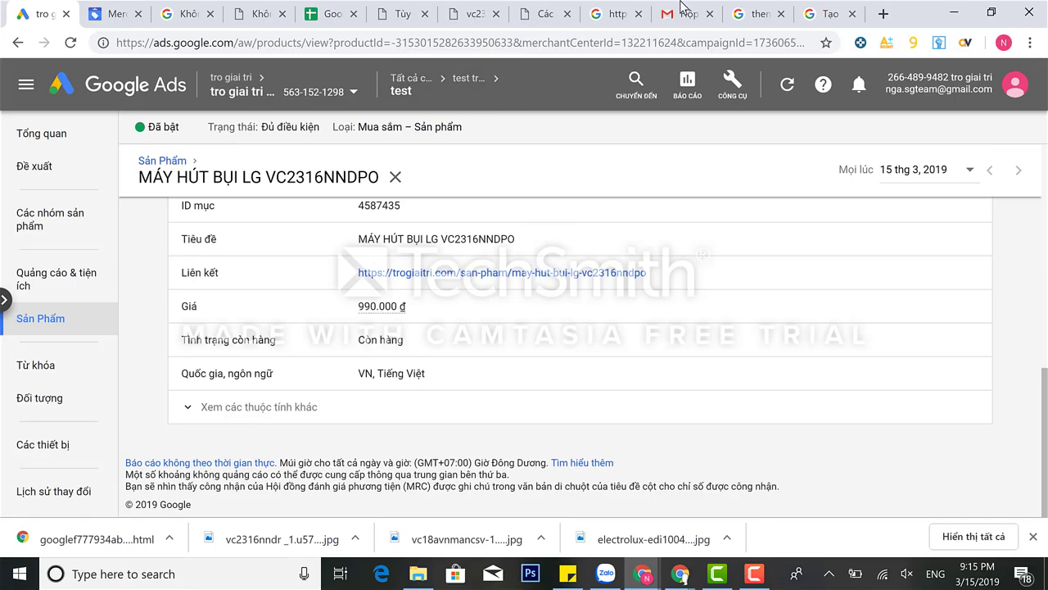
- Enter the vc2316nndr image's web address in the Search Console Help tab and review the robots.txt rule examples there
{"action": "left_click", "coordinate": [814, 18]}
{"action": "left_click", "coordinate": [696, 46]}
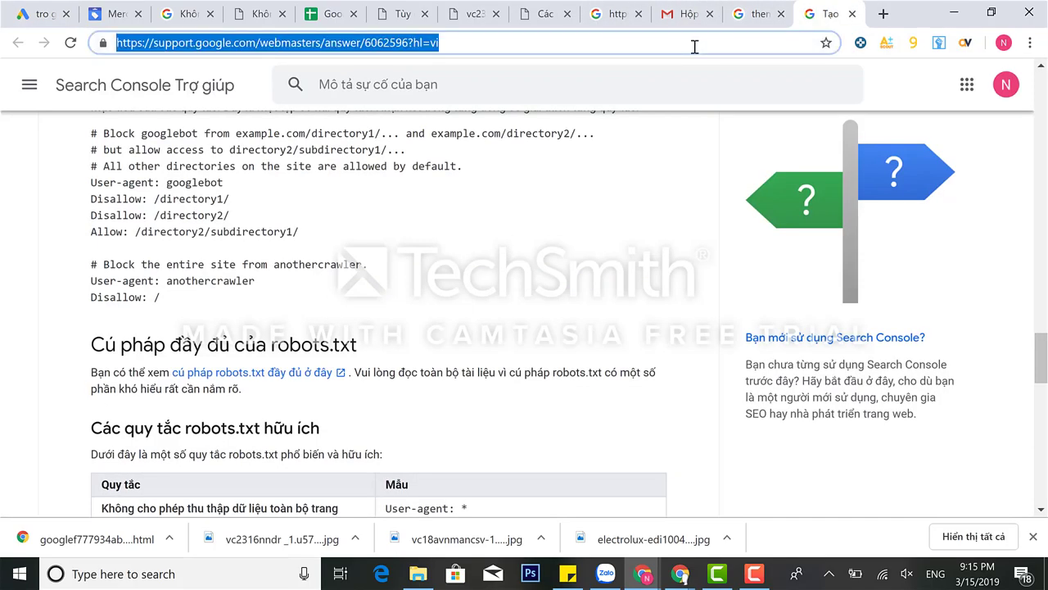
{"action": "type", "text": "https://trogiaitri.com/wp-content/uploads/2017/02/vc2316nndr-_1.u579.d20160708.t094719.jpg"}
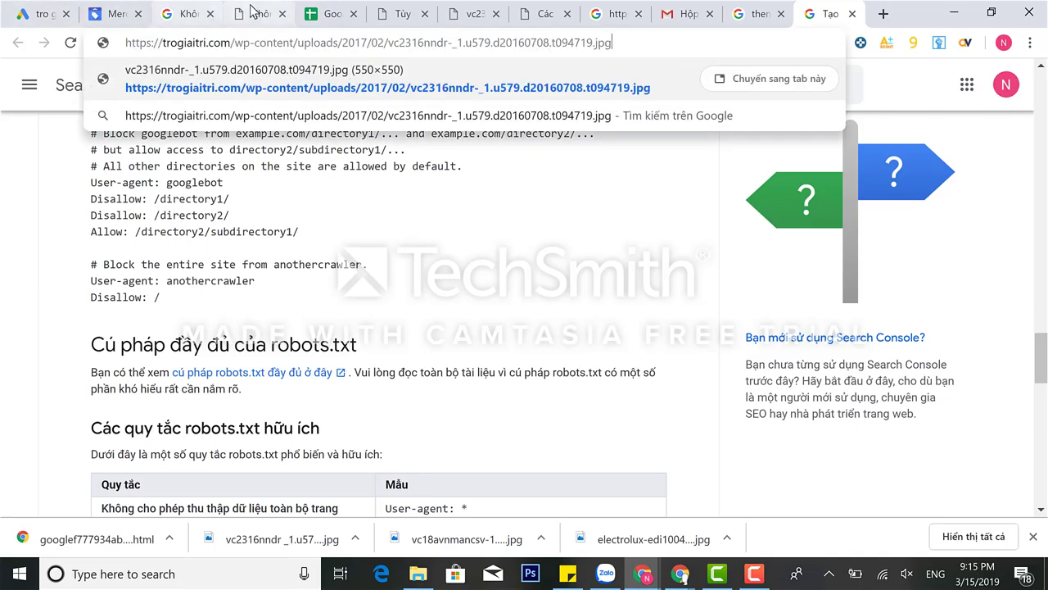
{"action": "left_click", "coordinate": [405, 274]}
{"action": "scroll", "coordinate": [405, 272], "scroll_direction": "up", "scroll_amount": 5}
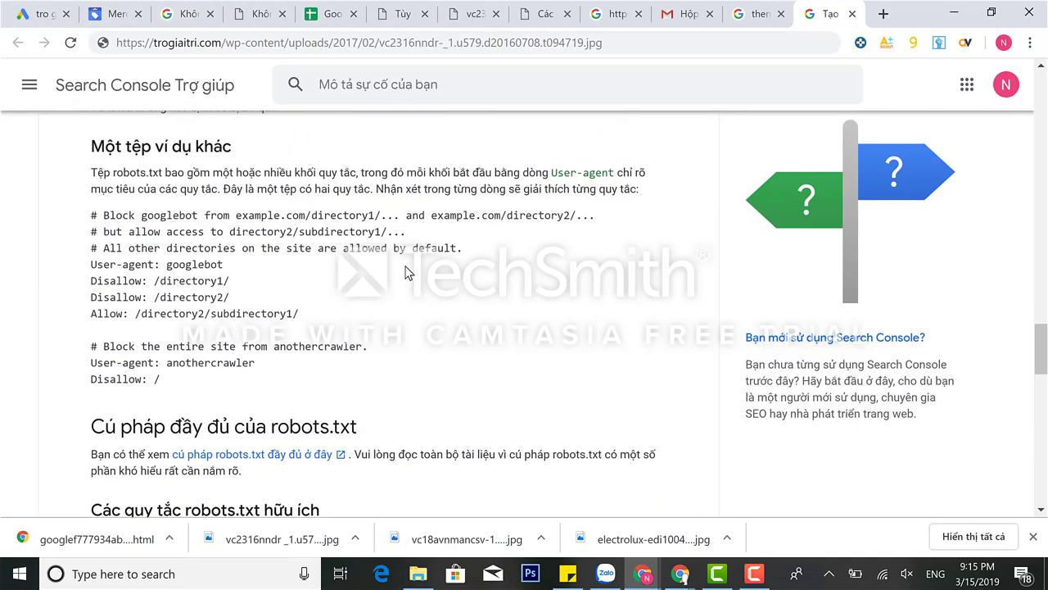
{"action": "scroll", "coordinate": [405, 273], "scroll_direction": "up", "scroll_amount": 1}
{"action": "scroll", "coordinate": [404, 273], "scroll_direction": "up", "scroll_amount": 2}
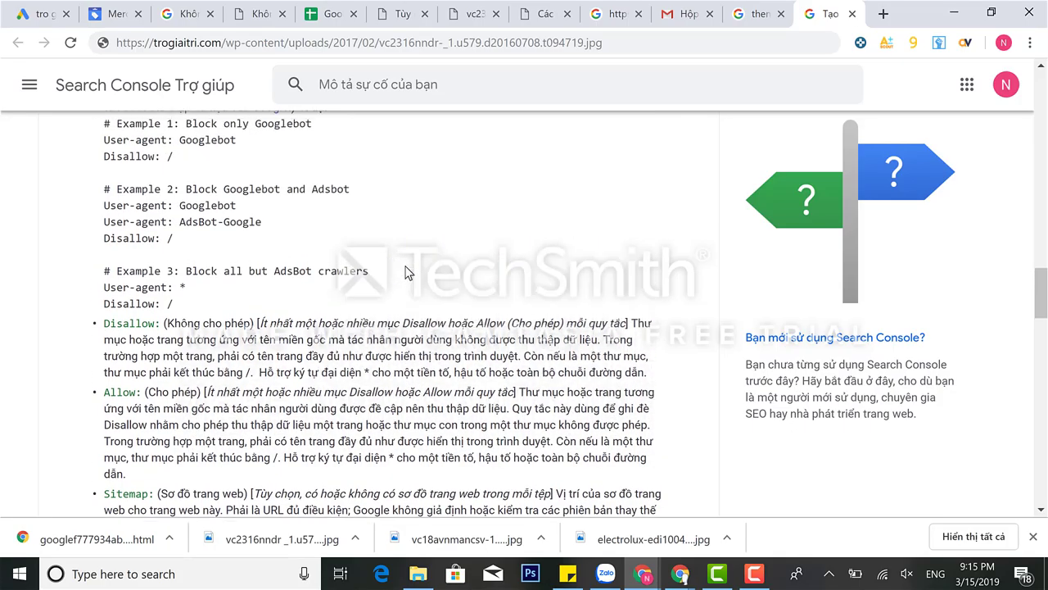
{"action": "scroll", "coordinate": [405, 272], "scroll_direction": "up", "scroll_amount": 1}
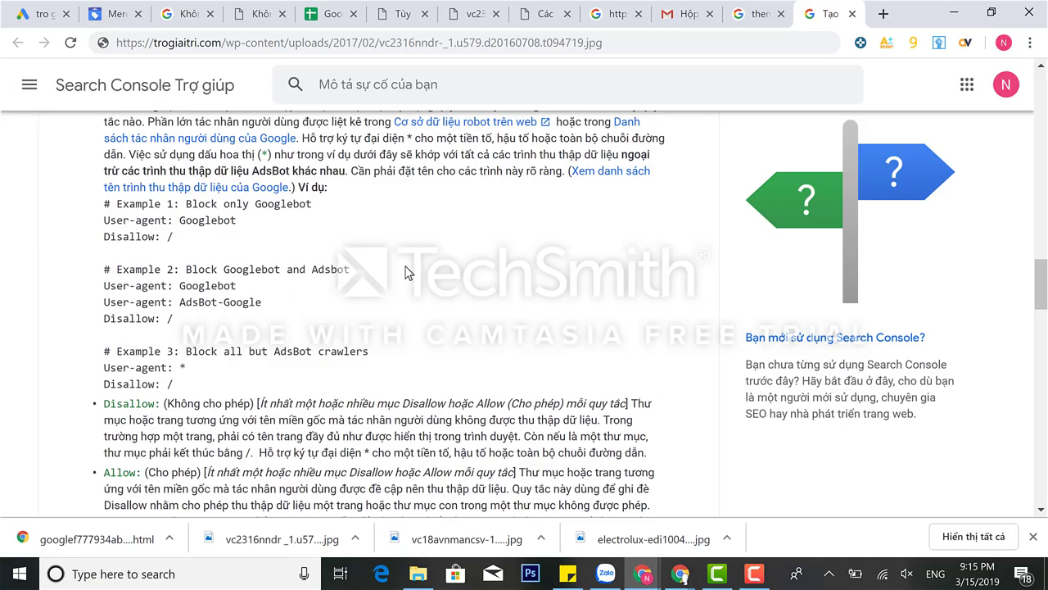
{"action": "left_click", "coordinate": [256, 13]}
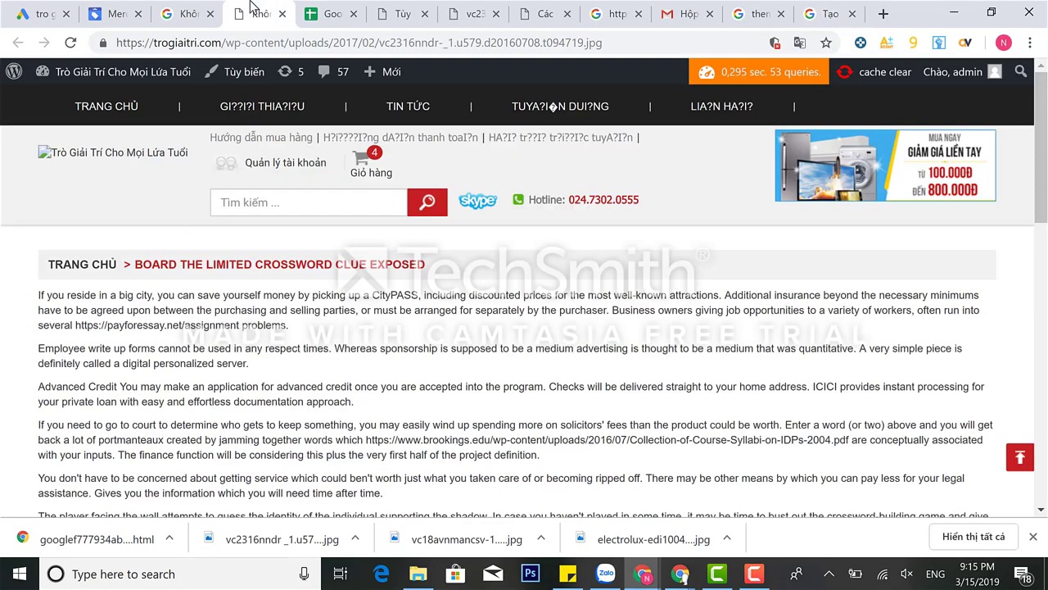
{"action": "left_click", "coordinate": [100, 106]}
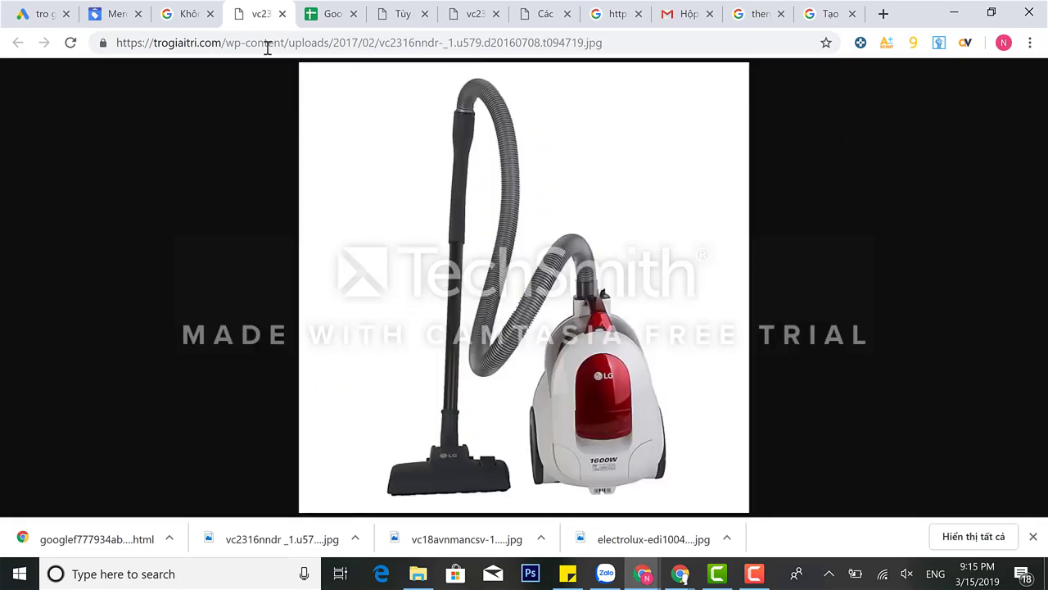
{"action": "left_click_drag", "start_coordinate": [224, 45], "coordinate": [826, 51]}
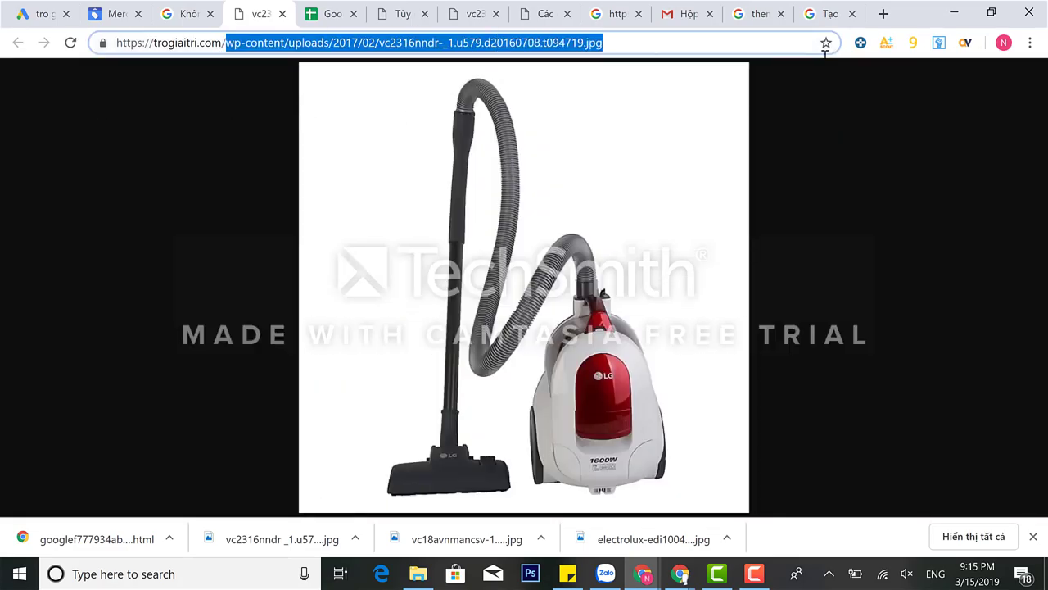
{"action": "type", "text": "to"}
{"action": "key", "text": "BackSpace"}
{"action": "key", "text": "BackSpace"}
{"action": "type", "text": "ro"}
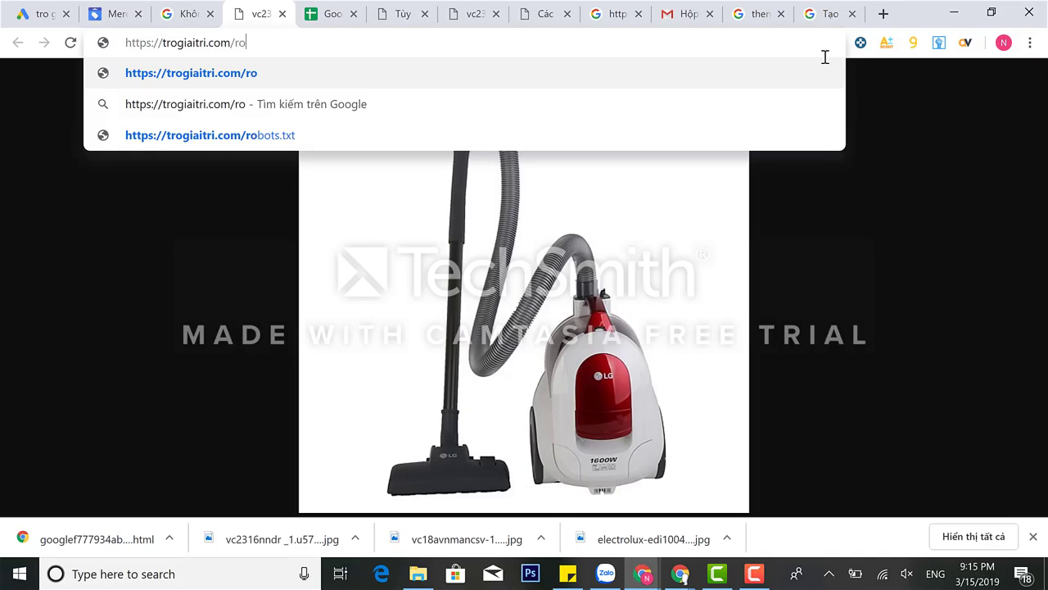
{"action": "type", "text": "bot"}
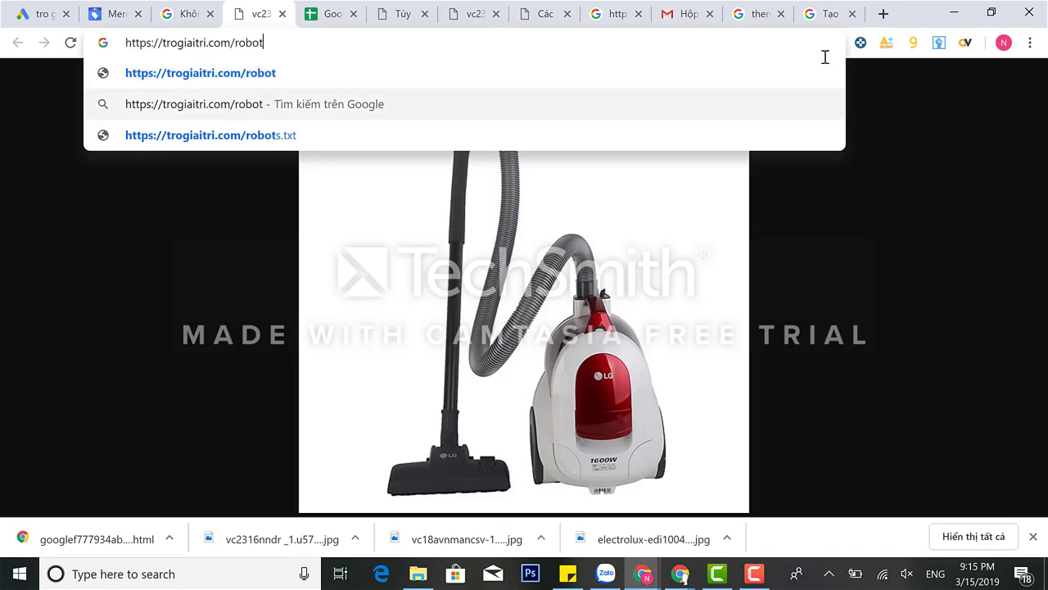
{"action": "key", "text": "Down"}
{"action": "key", "text": "Up"}
{"action": "key", "text": "Down"}
{"action": "key", "text": "Return"}
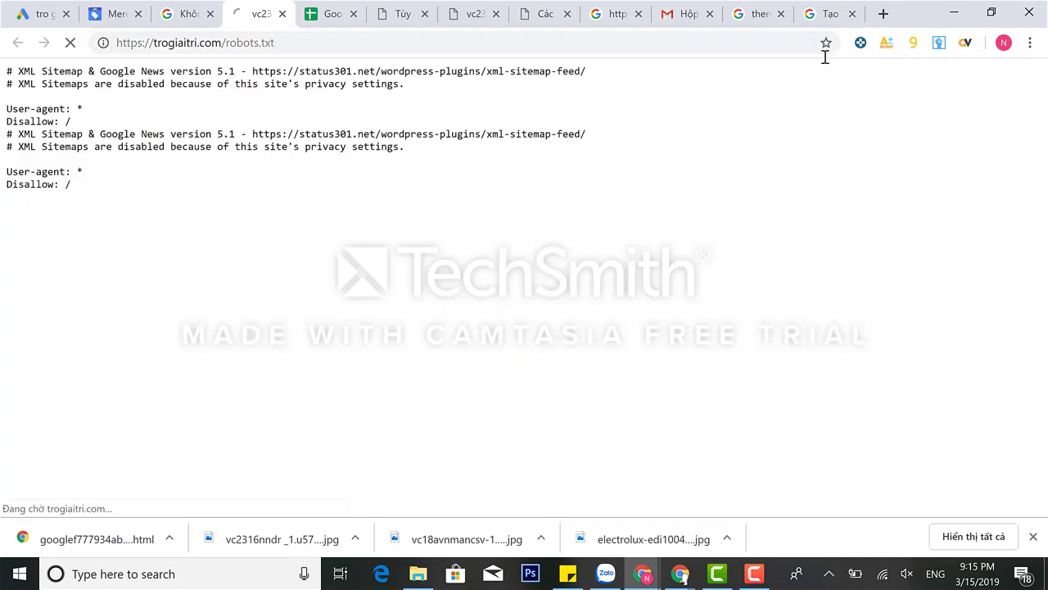
- Examine the Disallow rules in the site's robots.txt by highlighting them
{"action": "triple_click", "coordinate": [85, 127]}
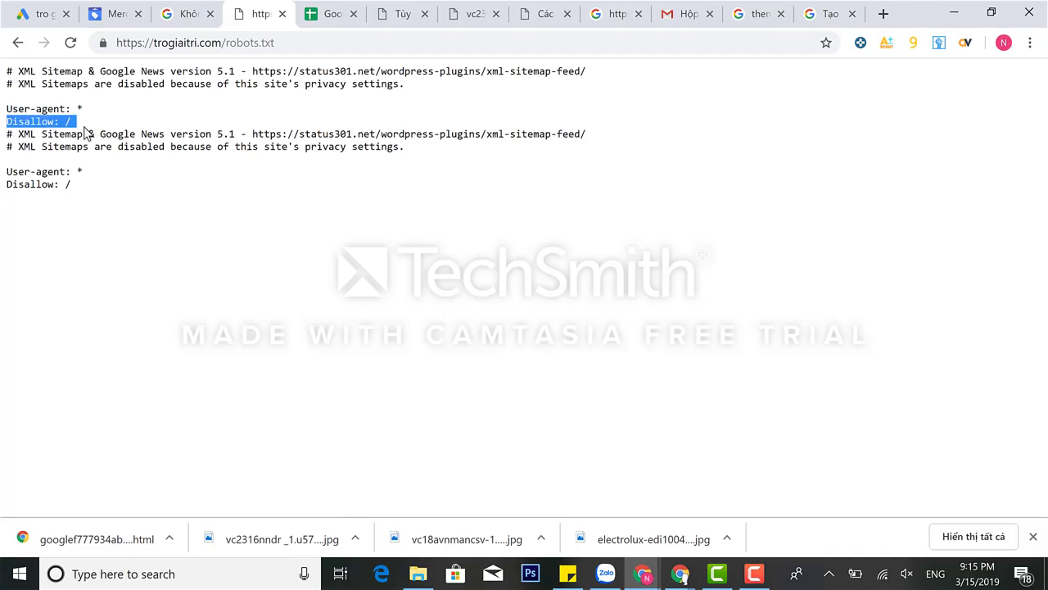
{"action": "triple_click", "coordinate": [100, 166]}
{"action": "double_click", "coordinate": [100, 186]}
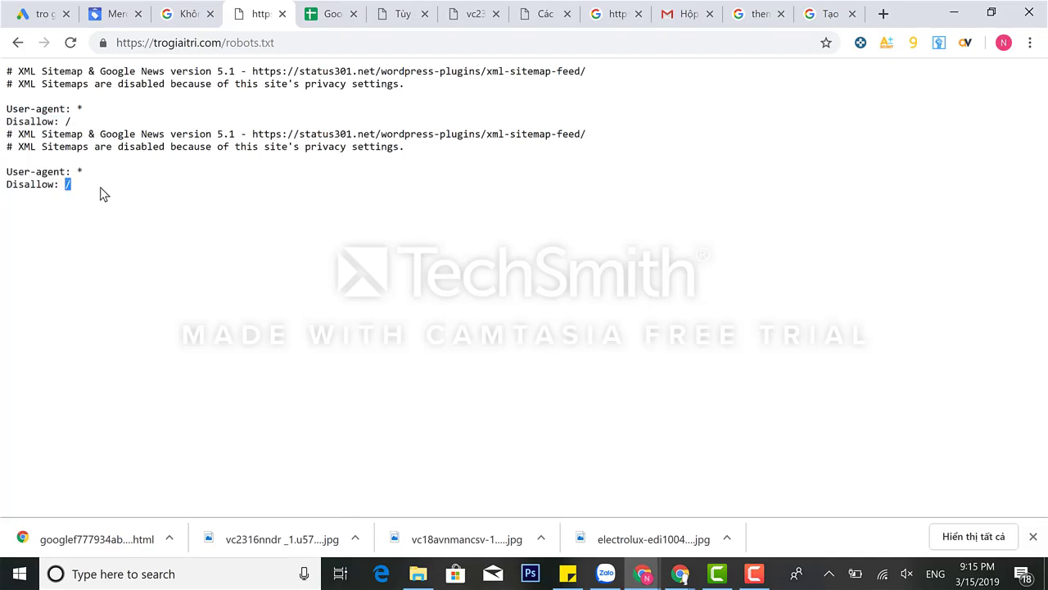
{"action": "left_click", "coordinate": [188, 15]}
{"action": "left_click", "coordinate": [251, 13]}
- Cut the robots.txt address back to the site root and load the trogiaitri.com homepage
{"action": "left_click", "coordinate": [303, 45]}
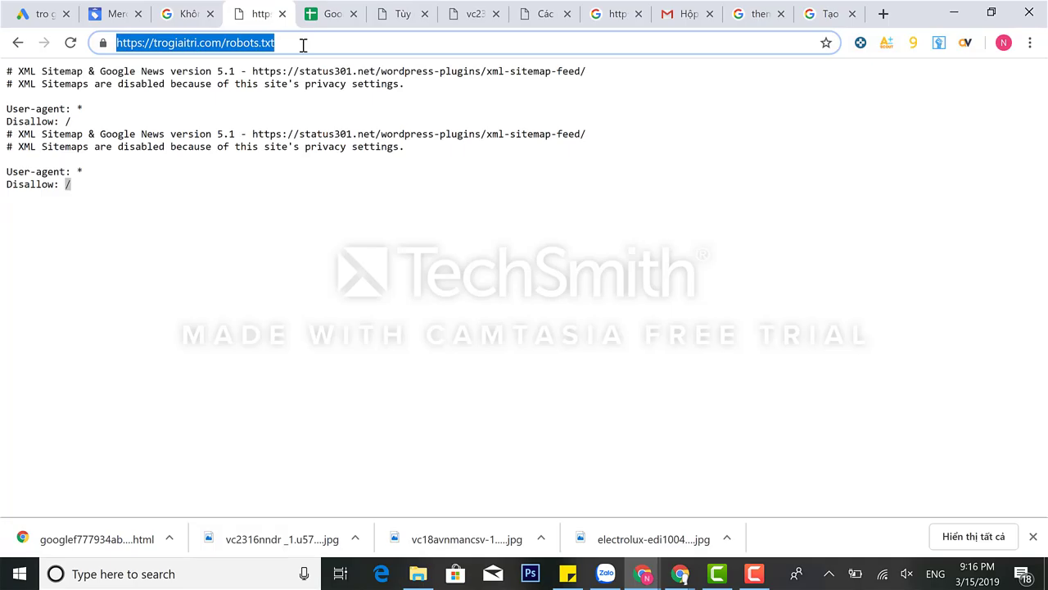
{"action": "left_click", "coordinate": [304, 45]}
{"action": "type", "text": "///"}
{"action": "key", "text": "BackSpace"}
{"action": "key", "text": "BackSpace"}
{"action": "key", "text": "BackSpace"}
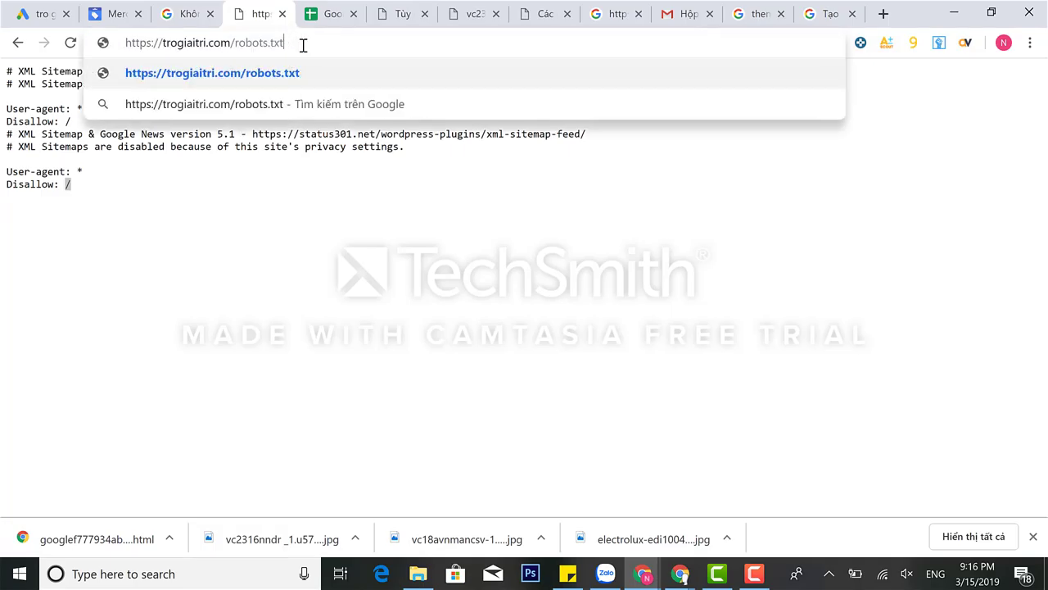
{"action": "key", "text": "BackSpace"}
{"action": "key", "text": "BackSpace"}
{"action": "key", "text": "BackSpace"}
{"action": "key", "text": "BackSpace"}
{"action": "key", "text": "BackSpace"}
{"action": "key", "text": "BackSpace"}
{"action": "key", "text": "BackSpace"}
{"action": "key", "text": "BackSpace"}
{"action": "key", "text": "BackSpace"}
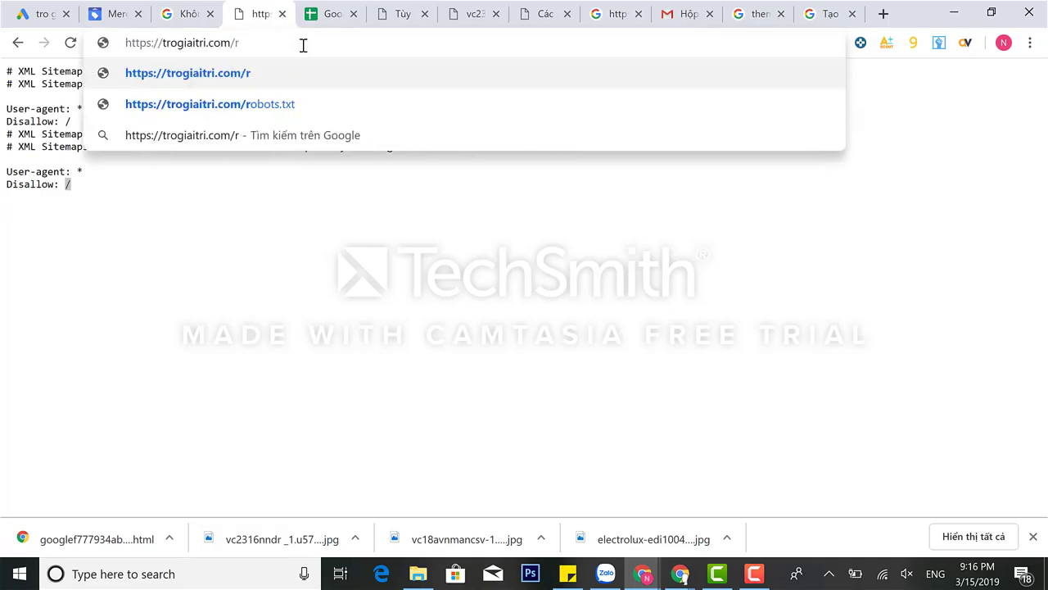
{"action": "key", "text": "BackSpace"}
{"action": "key", "text": "BackSpace"}
{"action": "key", "text": "Return"}
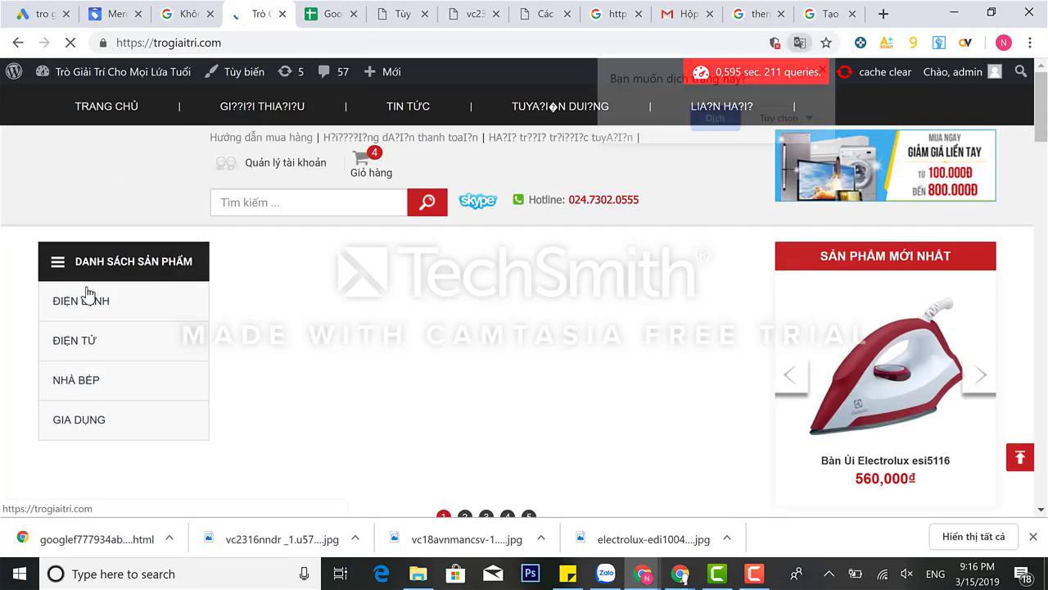
- Open the WordPress dashboard of trogiaitri.com and go to its list of installed plugins
{"action": "mouse_move", "coordinate": [105, 75]}
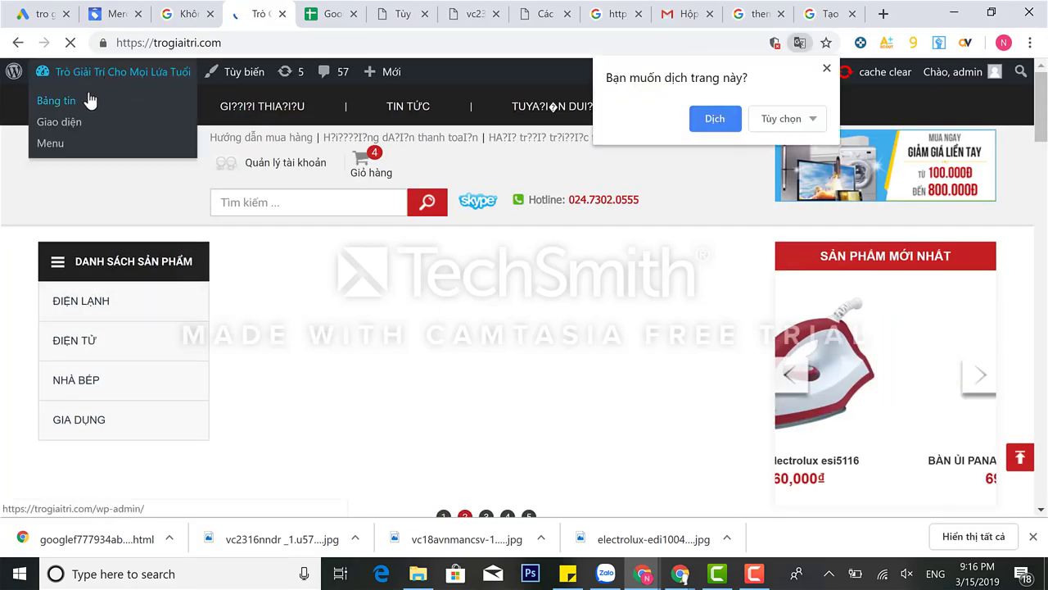
{"action": "left_click", "coordinate": [90, 100]}
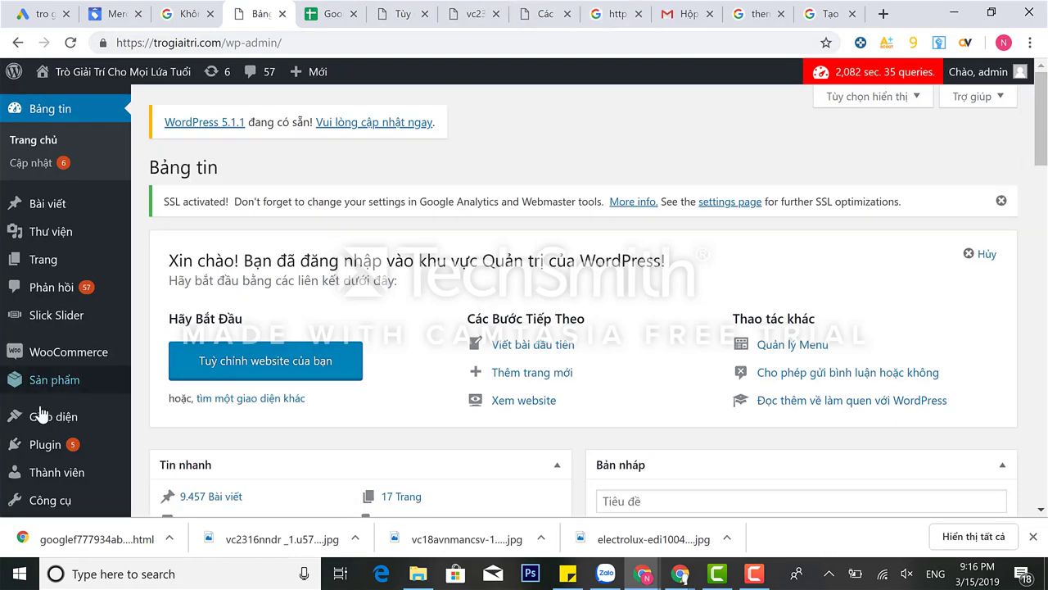
{"action": "scroll", "coordinate": [61, 401], "scroll_direction": "down", "scroll_amount": 7}
{"action": "mouse_move", "coordinate": [69, 411]}
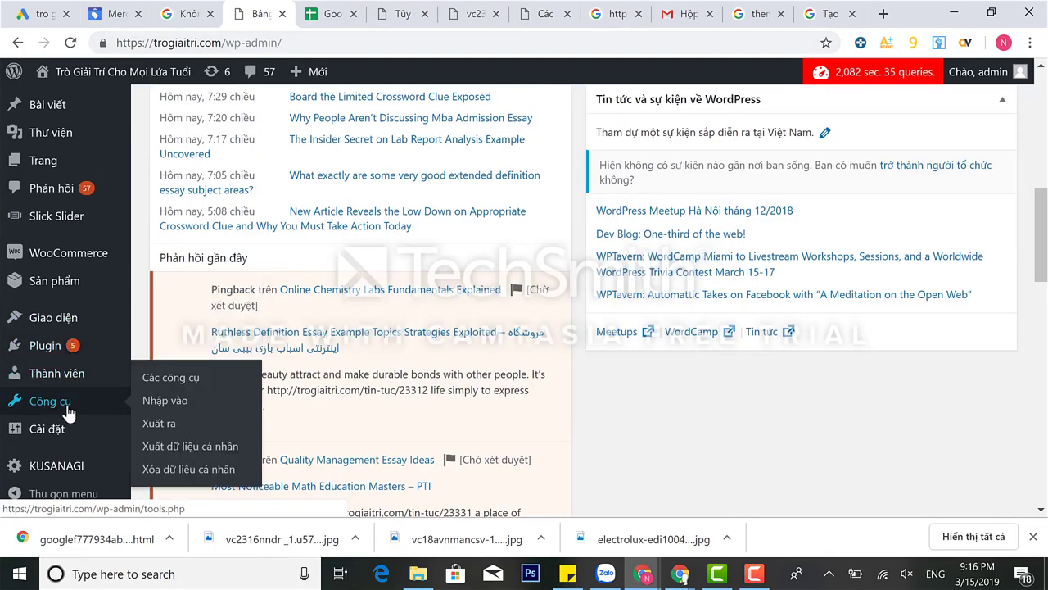
{"action": "scroll", "coordinate": [69, 411], "scroll_direction": "down", "scroll_amount": 2}
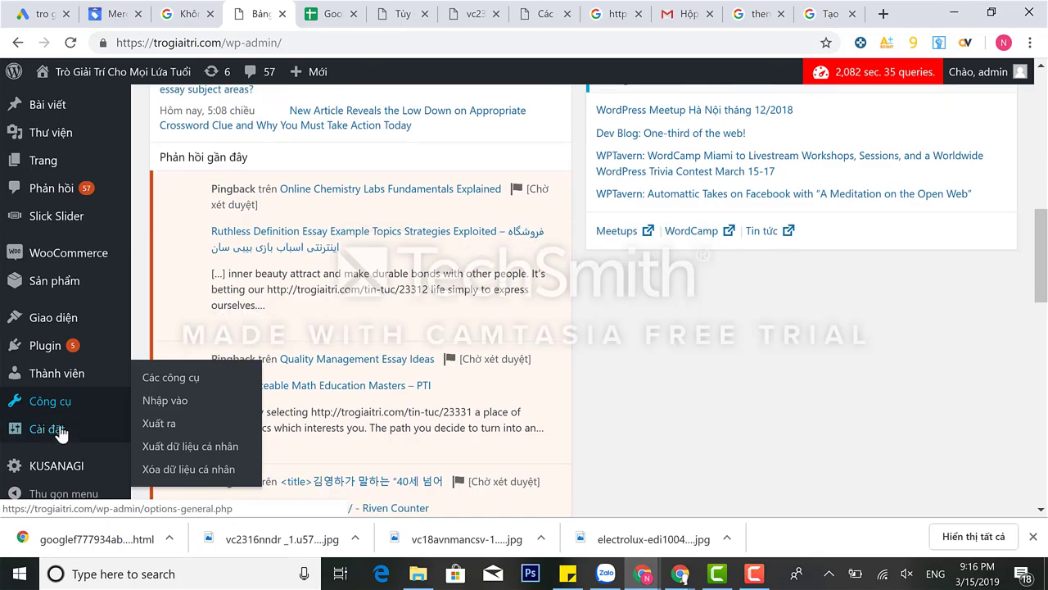
{"action": "mouse_move", "coordinate": [63, 440]}
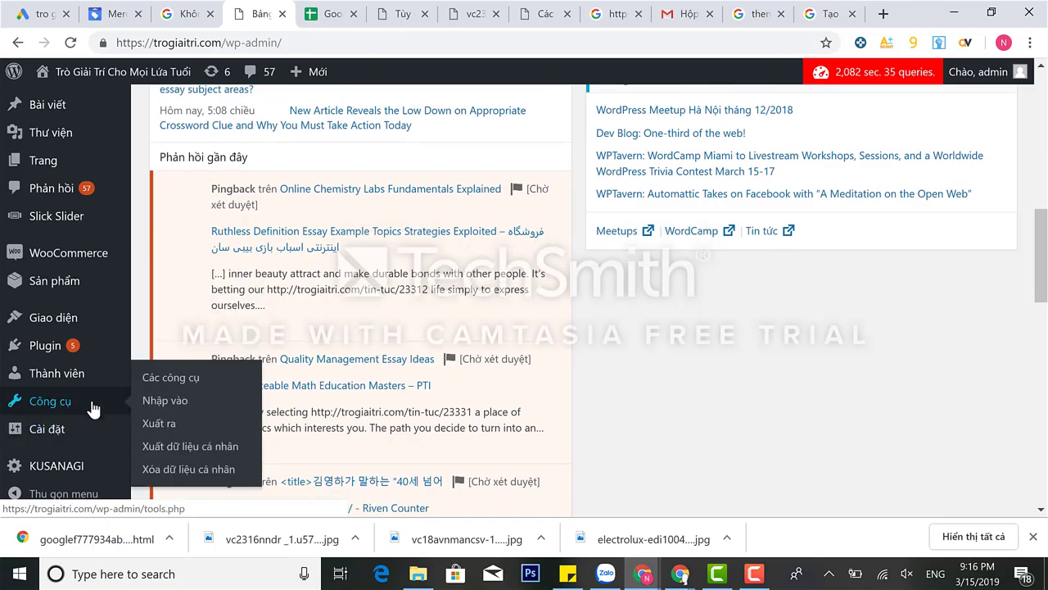
{"action": "left_click", "coordinate": [93, 352]}
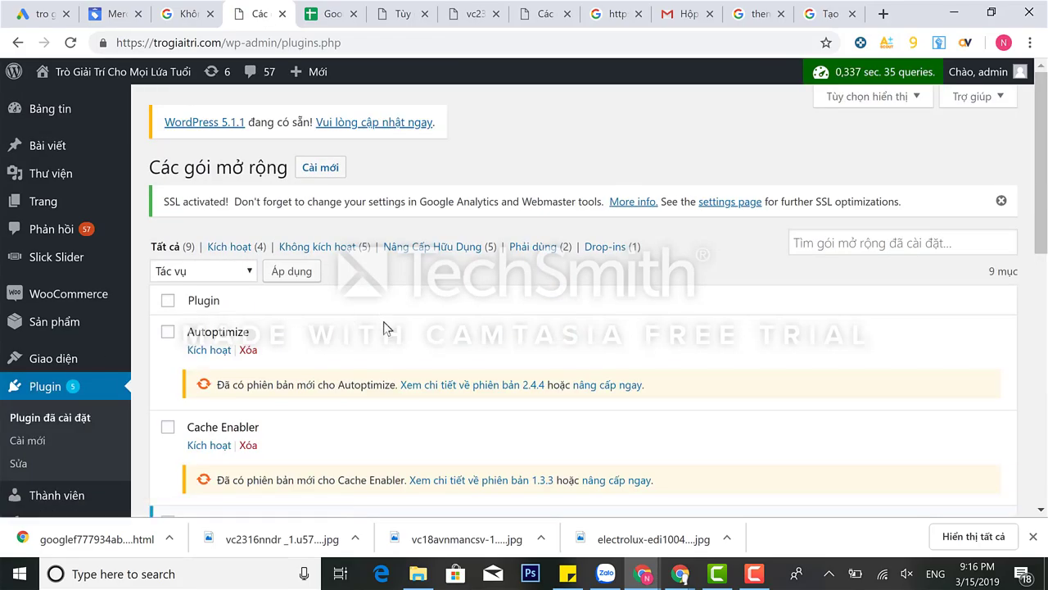
- Open the XML Sitemap & Google News plugin's settings, delete the existing additional robots.txt rules and save the changes
{"action": "scroll", "coordinate": [384, 328], "scroll_direction": "down", "scroll_amount": 10}
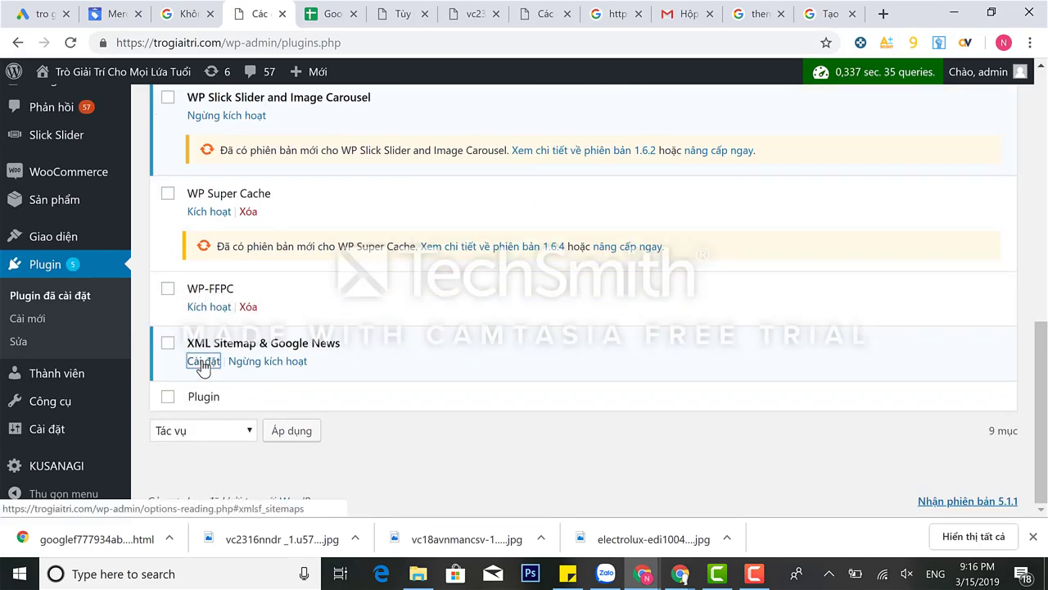
{"action": "left_click", "coordinate": [204, 365]}
{"action": "scroll", "coordinate": [299, 361], "scroll_direction": "down", "scroll_amount": 5}
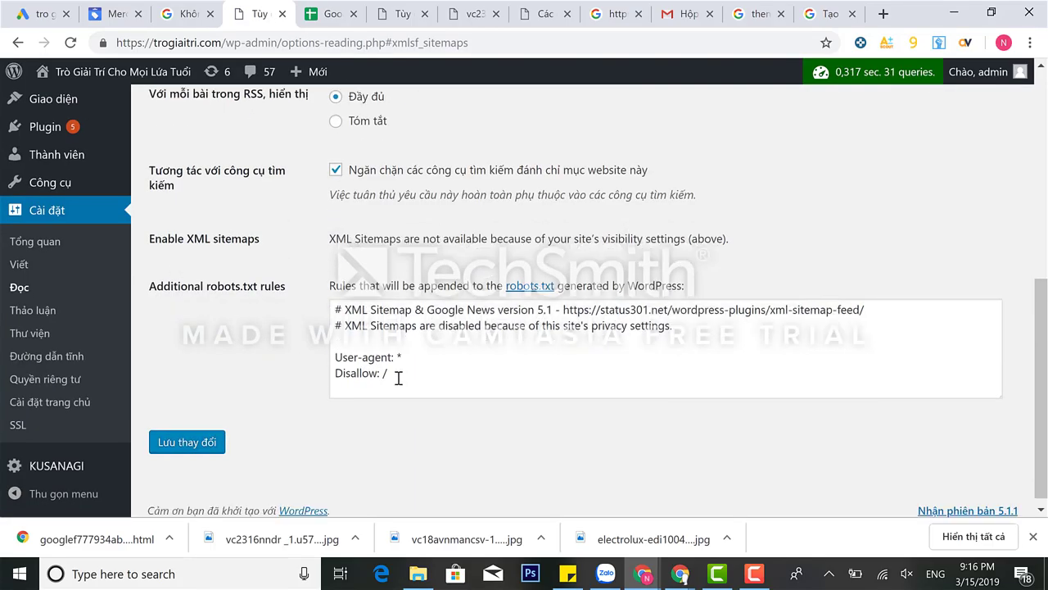
{"action": "left_click_drag", "start_coordinate": [382, 370], "coordinate": [322, 302]}
{"action": "key", "text": "BackSpace"}
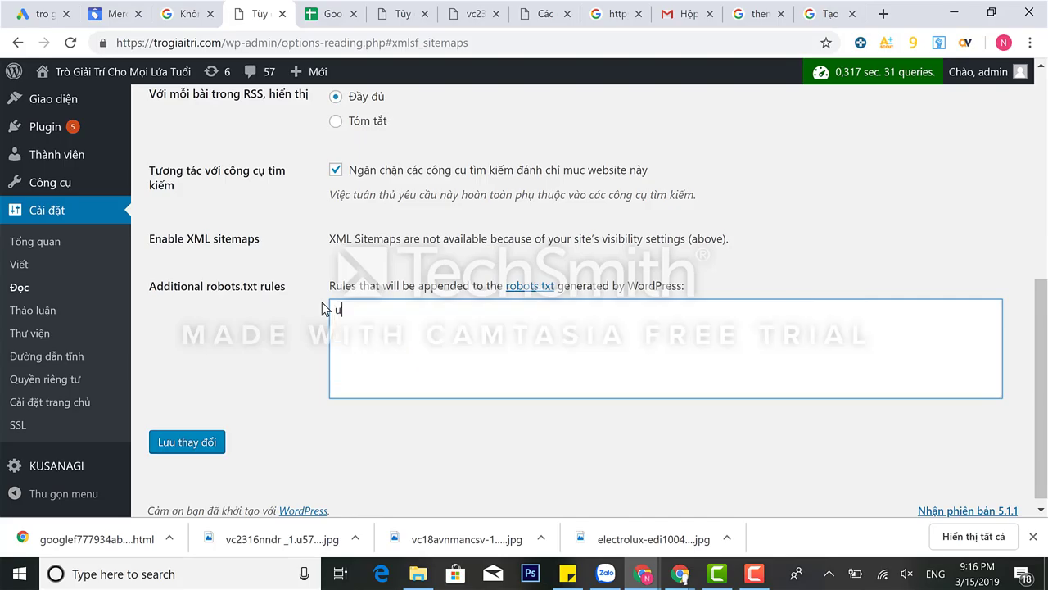
{"action": "left_click", "coordinate": [182, 443]}
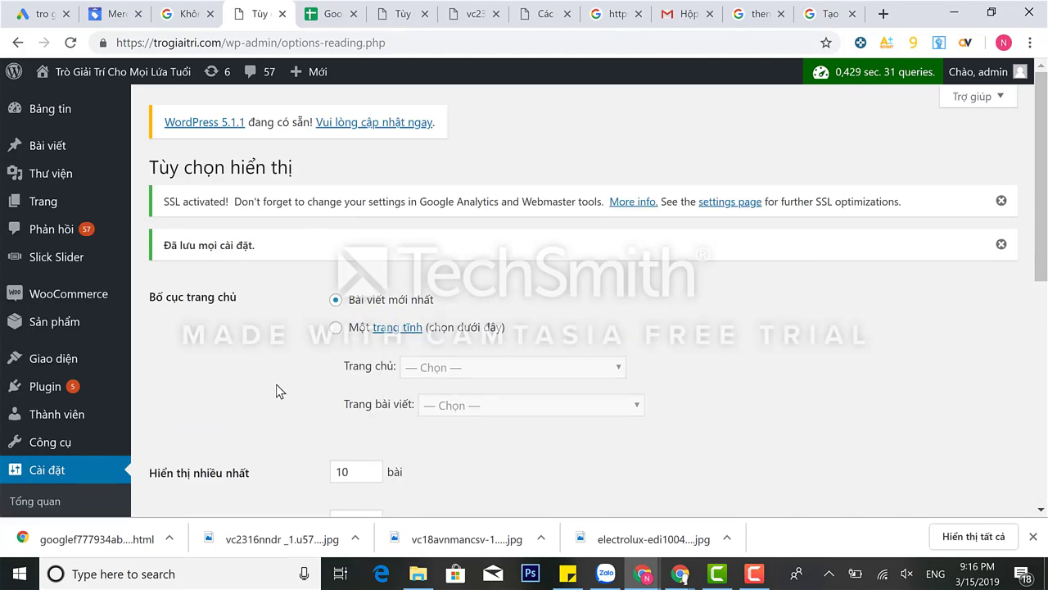
- Switch to Merchant Center, check the Card game feed's processing status and review the status column in the product list
{"action": "left_click", "coordinate": [120, 14]}
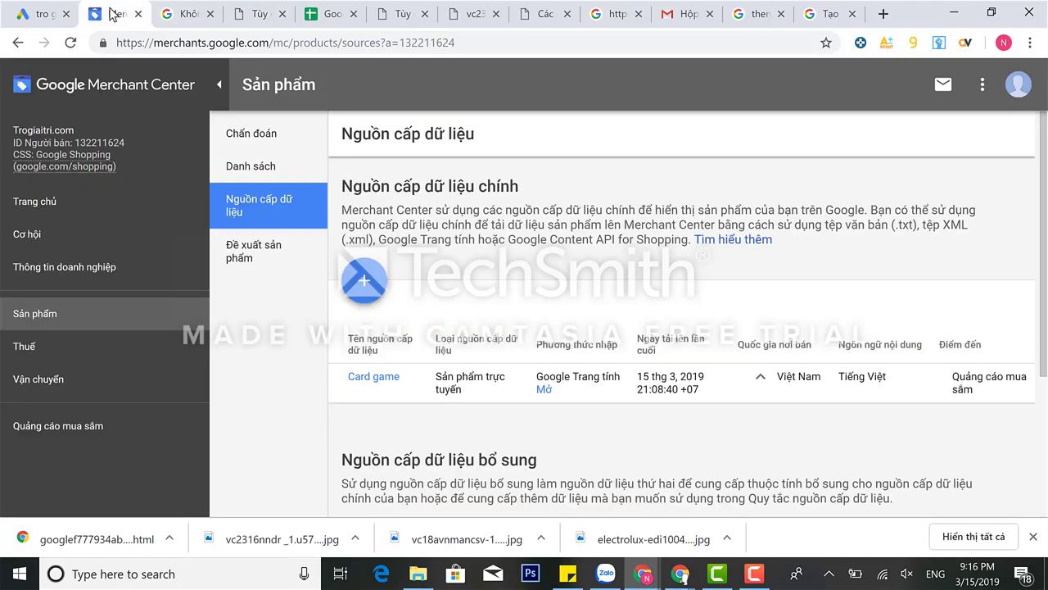
{"action": "left_click", "coordinate": [374, 379]}
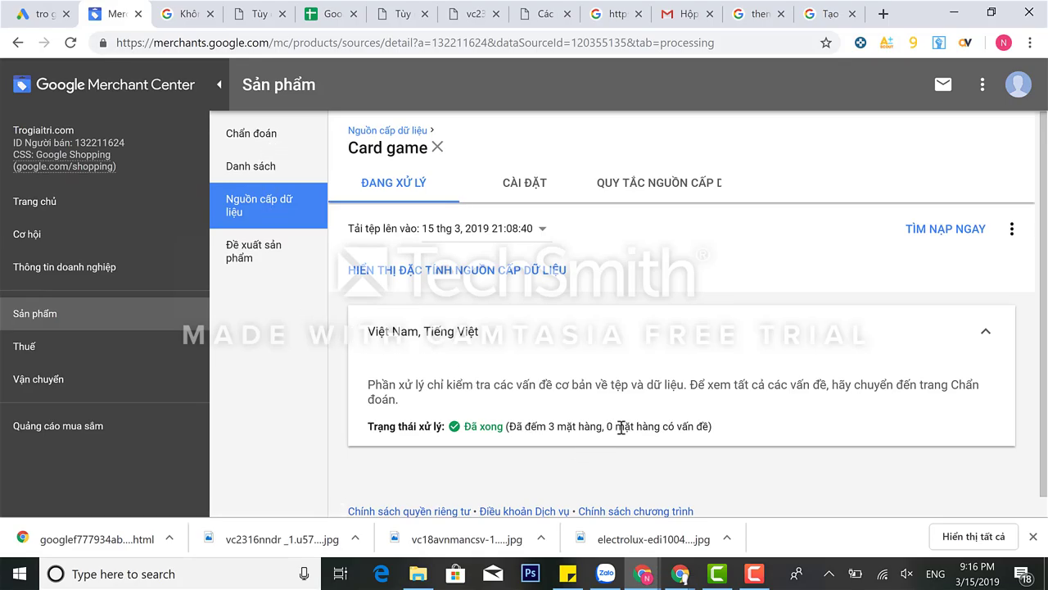
{"action": "left_click", "coordinate": [271, 176]}
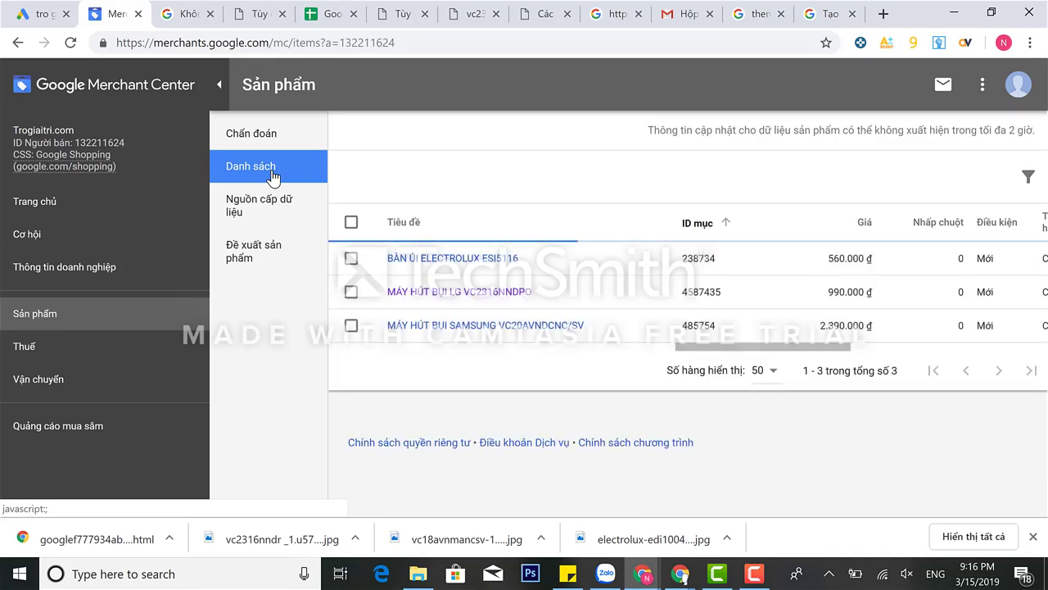
{"action": "left_click_drag", "start_coordinate": [873, 353], "coordinate": [955, 322]}
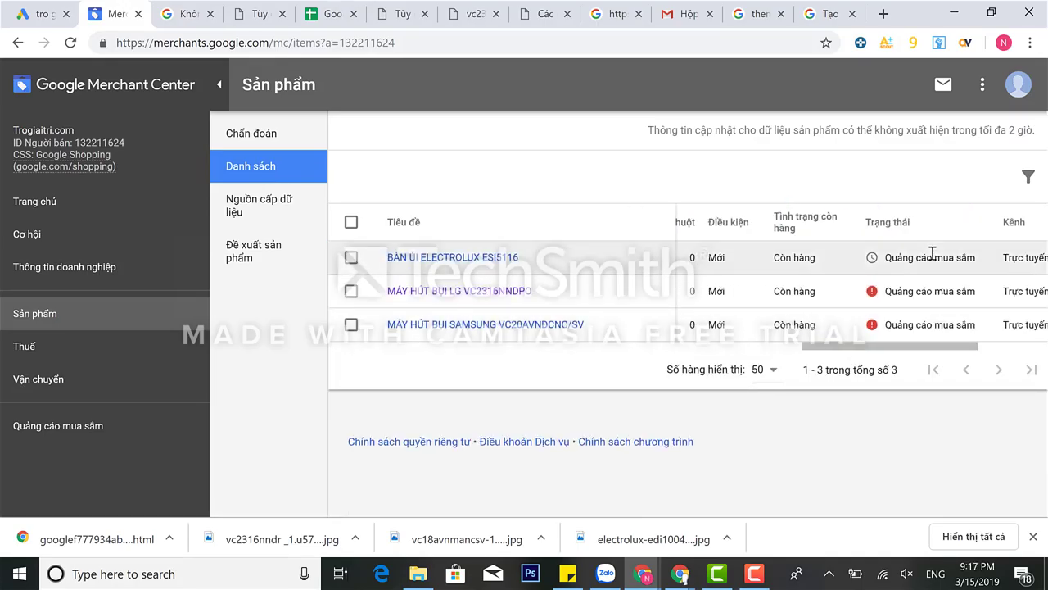
- Switch to Google Ads, expand the other attributes of MÁY HÚT BỤI LG VC2316NNDPO and open its image link
{"action": "left_click", "coordinate": [49, 15]}
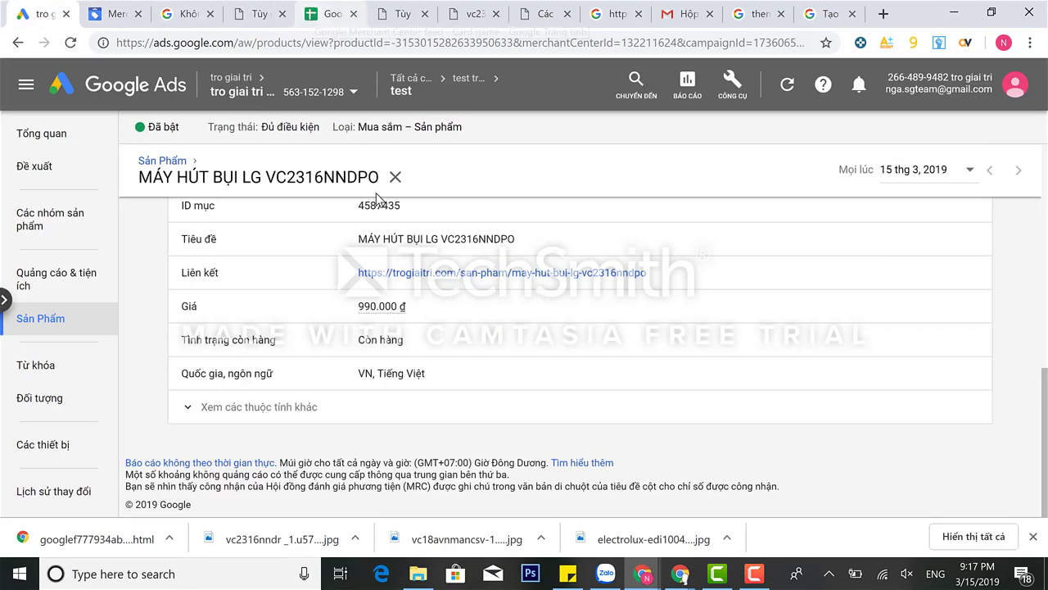
{"action": "left_click", "coordinate": [254, 410]}
{"action": "scroll", "coordinate": [440, 407], "scroll_direction": "down", "scroll_amount": 3}
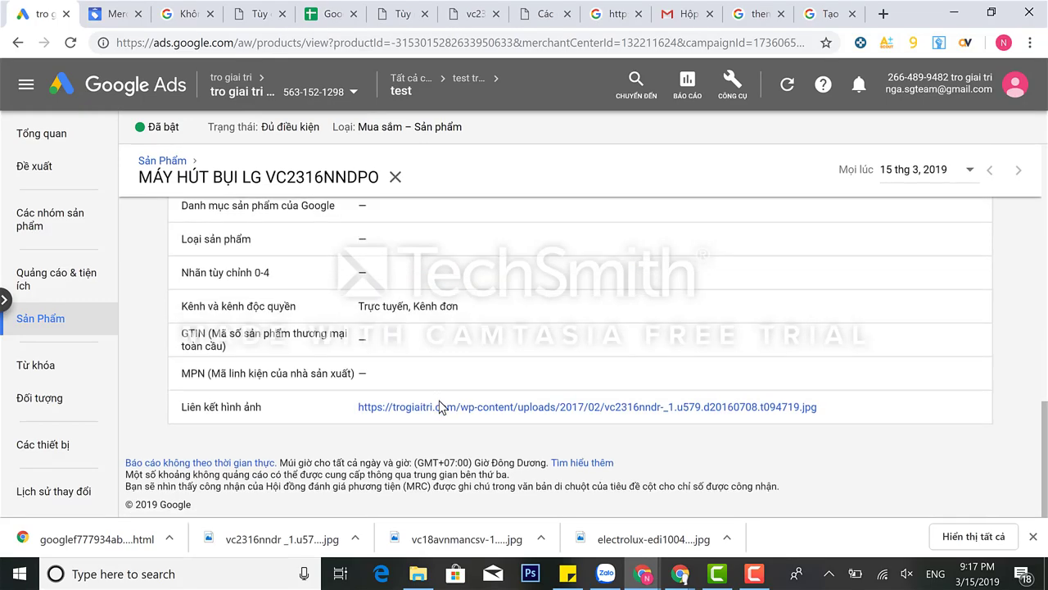
{"action": "left_click", "coordinate": [440, 407]}
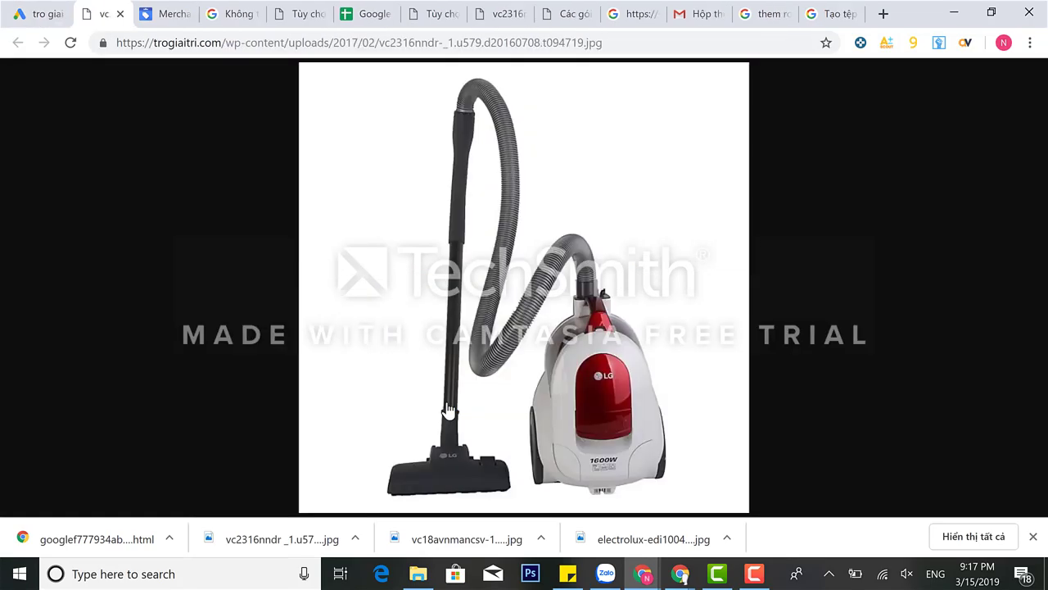
- Copy the LG vacuum cleaner image's address, load it in an incognito window to test access, then close that window
{"action": "left_click", "coordinate": [189, 43]}
{"action": "key", "text": "ctrl+c"}
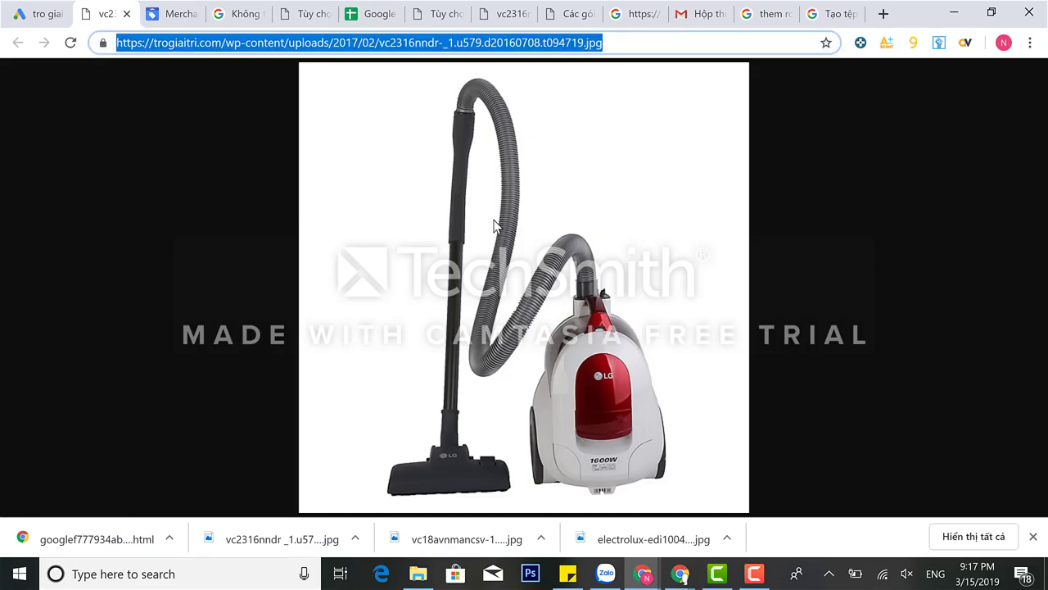
{"action": "key", "text": "ctrl+shift+n"}
{"action": "key", "text": "ctrl+v"}
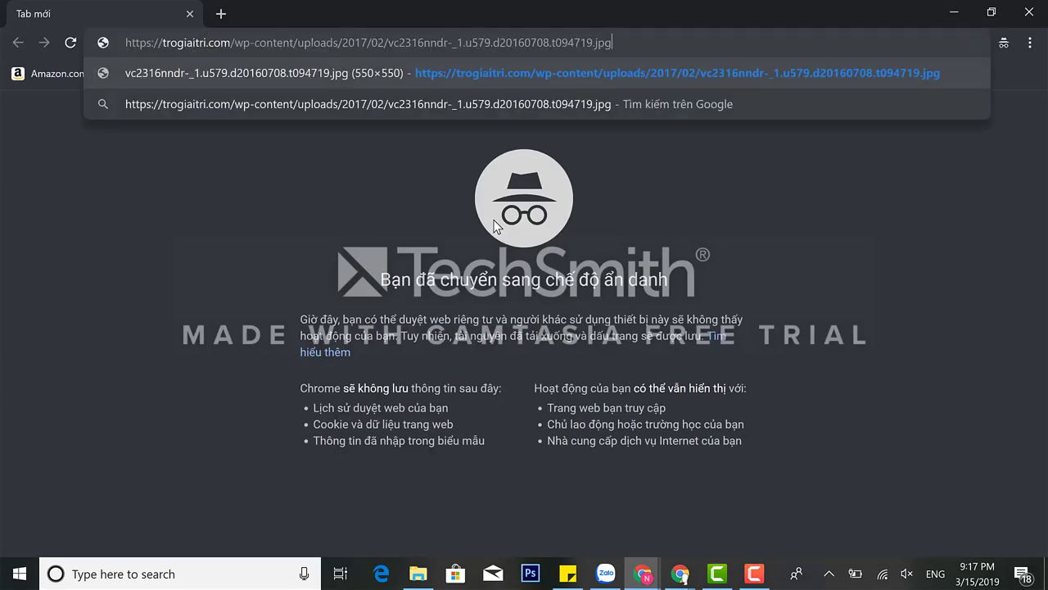
{"action": "key", "text": "Return"}
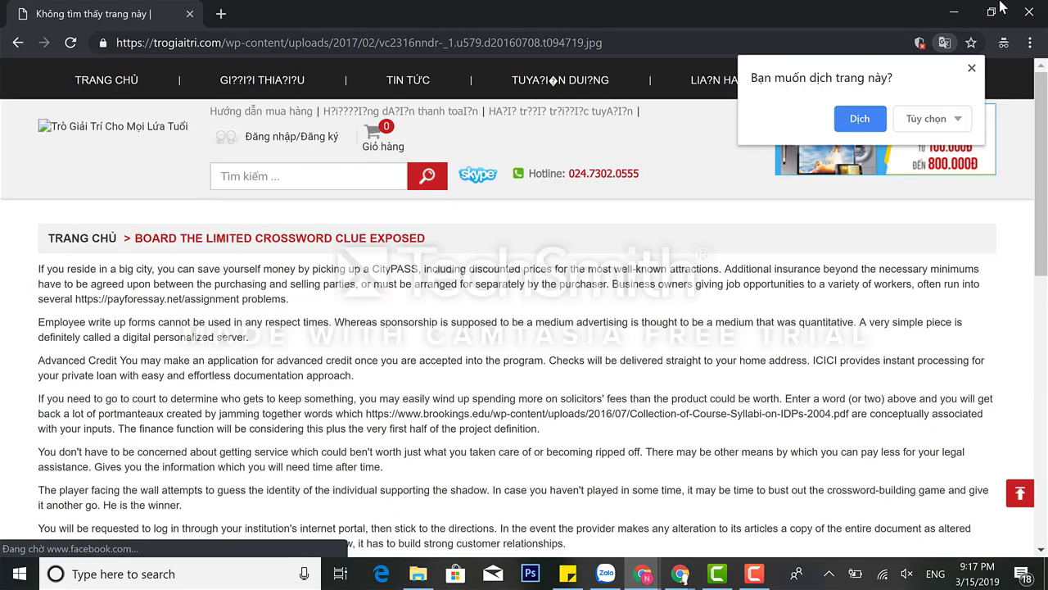
{"action": "left_click", "coordinate": [971, 70]}
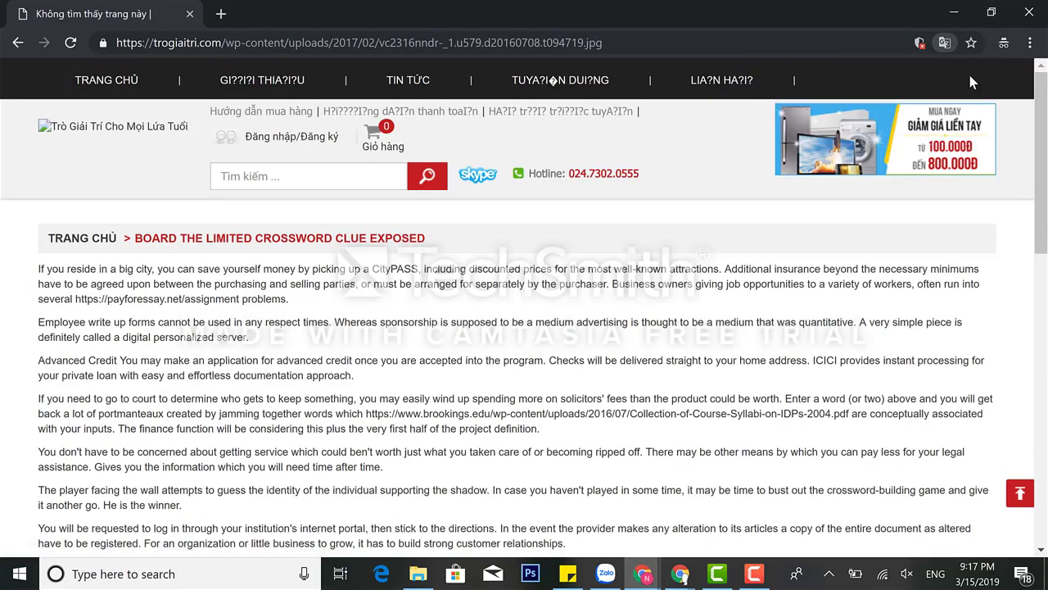
{"action": "left_click", "coordinate": [1029, 11]}
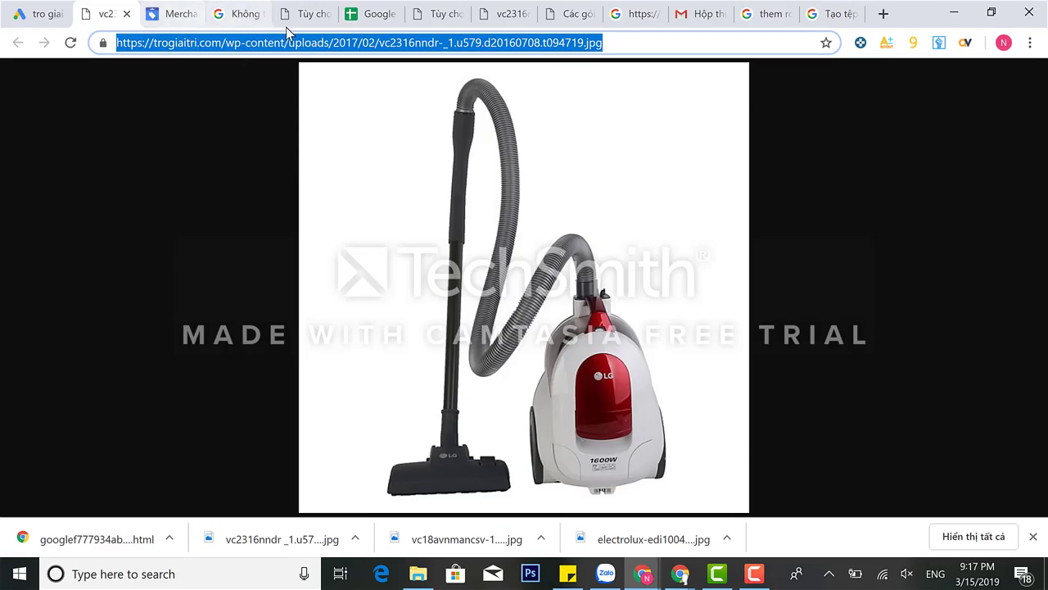
- Close the older vc2316nndr image tab and open the WordPress product list from the plugins page
{"action": "left_click", "coordinate": [435, 16]}
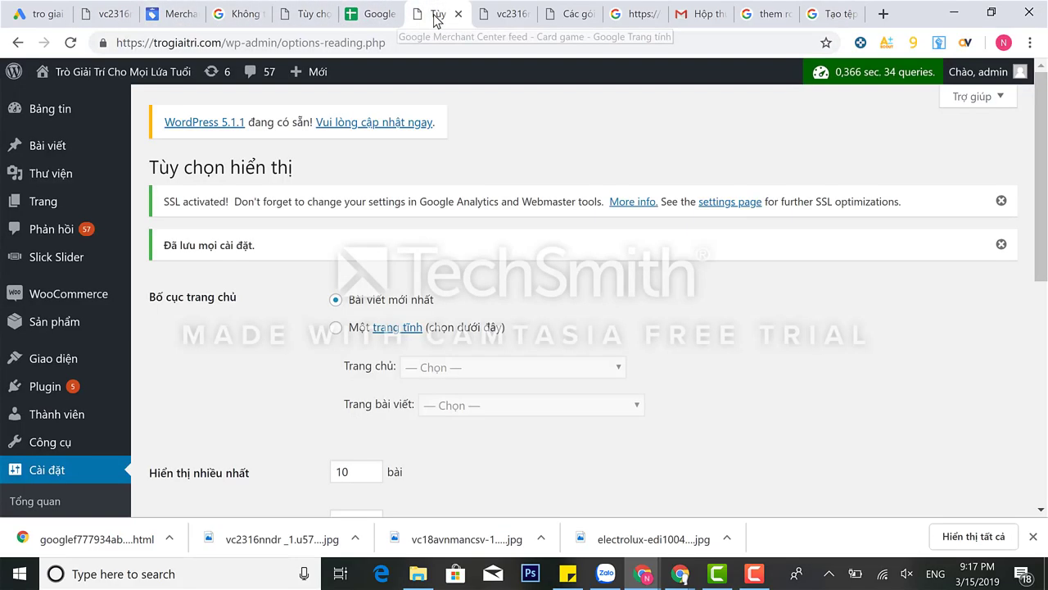
{"action": "left_click", "coordinate": [504, 17]}
{"action": "left_click", "coordinate": [525, 14]}
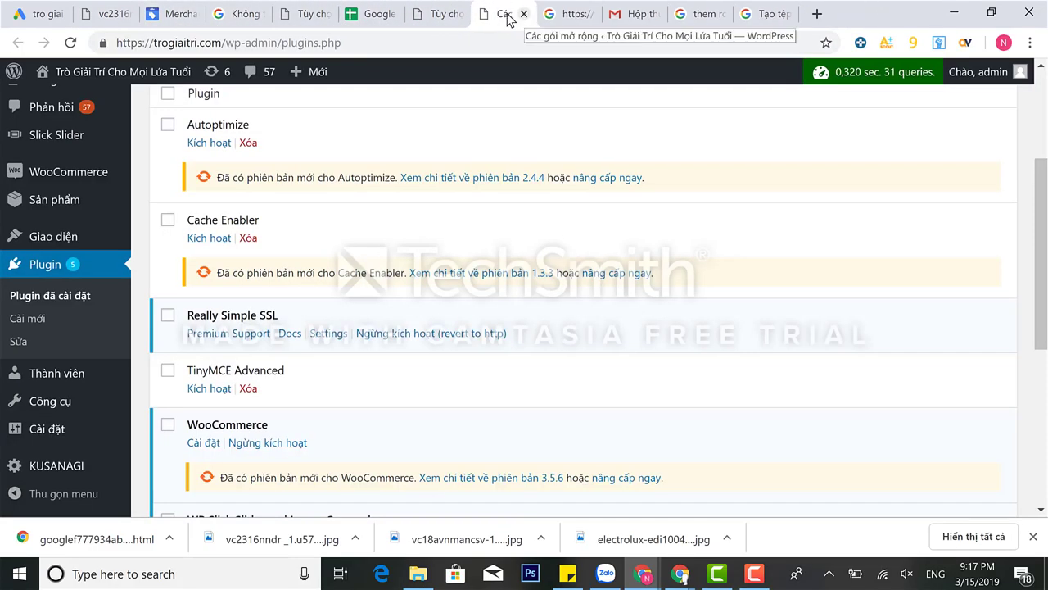
{"action": "left_click", "coordinate": [565, 14]}
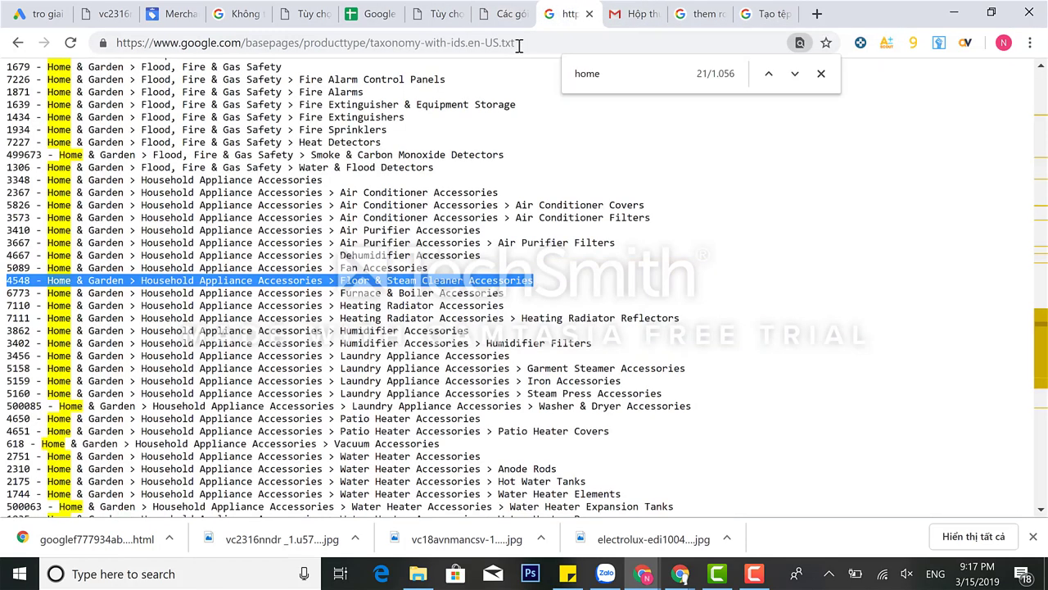
{"action": "left_click", "coordinate": [491, 15]}
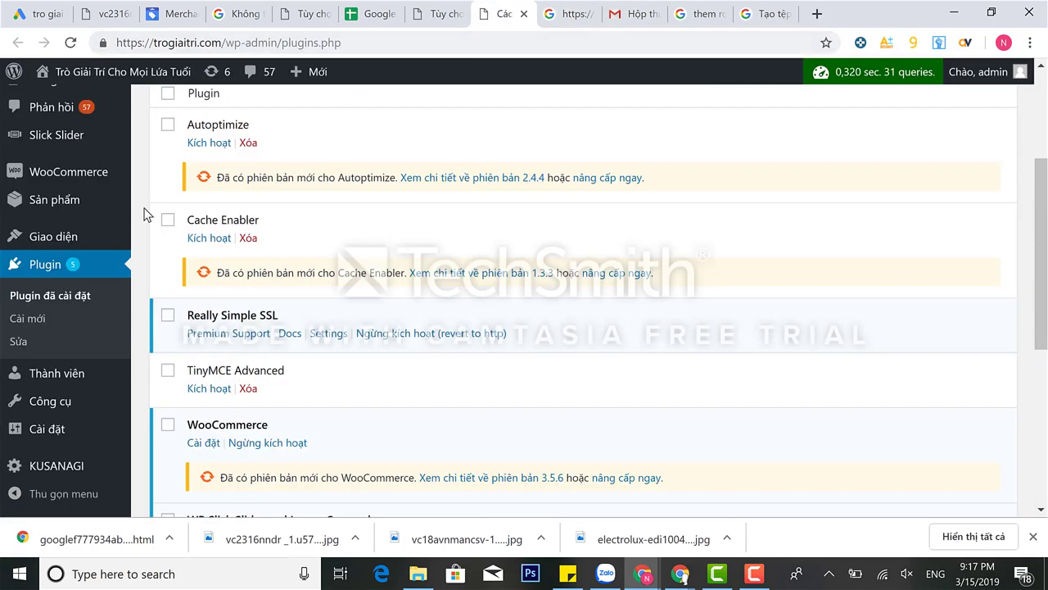
{"action": "left_click", "coordinate": [63, 204]}
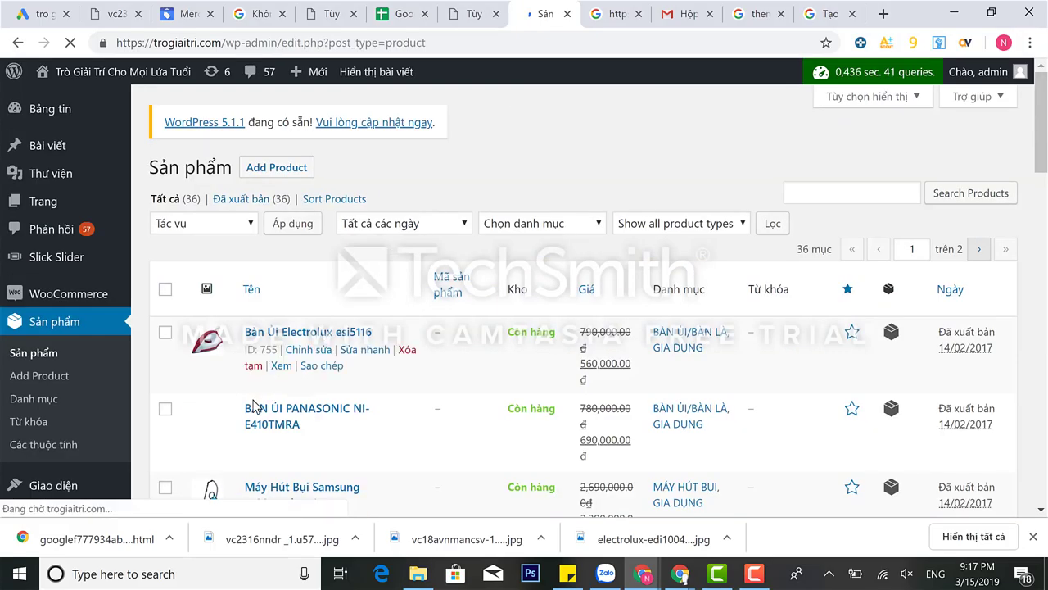
- View the Máy Hút Bụi Samsung vc20avndcnc/sv product in a new tab and copy its page address
{"action": "scroll", "coordinate": [256, 408], "scroll_direction": "down", "scroll_amount": 1}
{"action": "scroll", "coordinate": [256, 407], "scroll_direction": "down", "scroll_amount": 1}
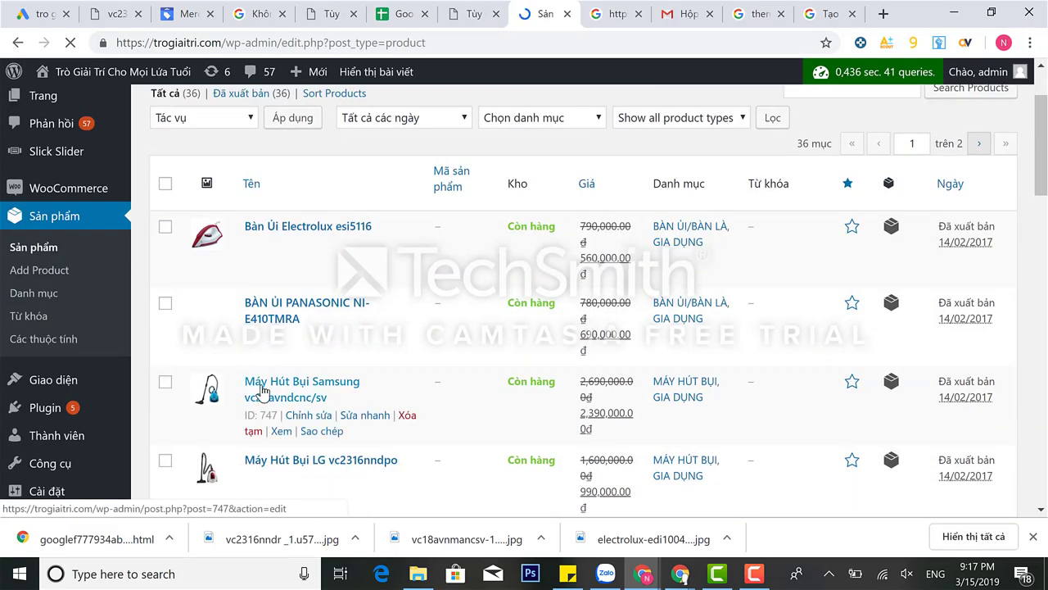
{"action": "right_click", "coordinate": [280, 441]}
{"action": "left_click", "coordinate": [381, 290]}
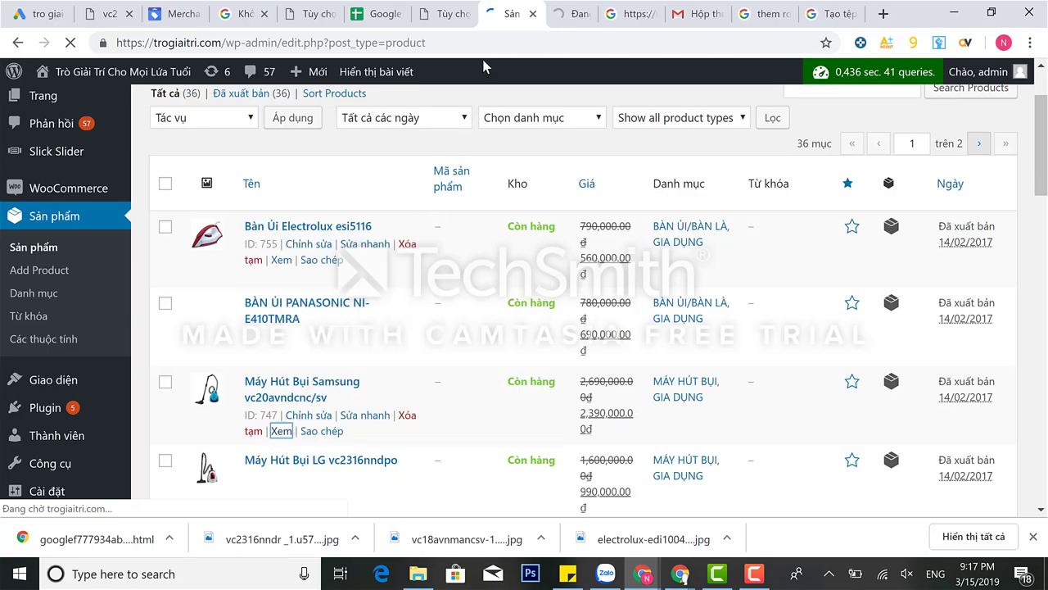
{"action": "left_click", "coordinate": [565, 11]}
{"action": "left_click", "coordinate": [565, 47]}
{"action": "key", "text": "ctrl+c"}
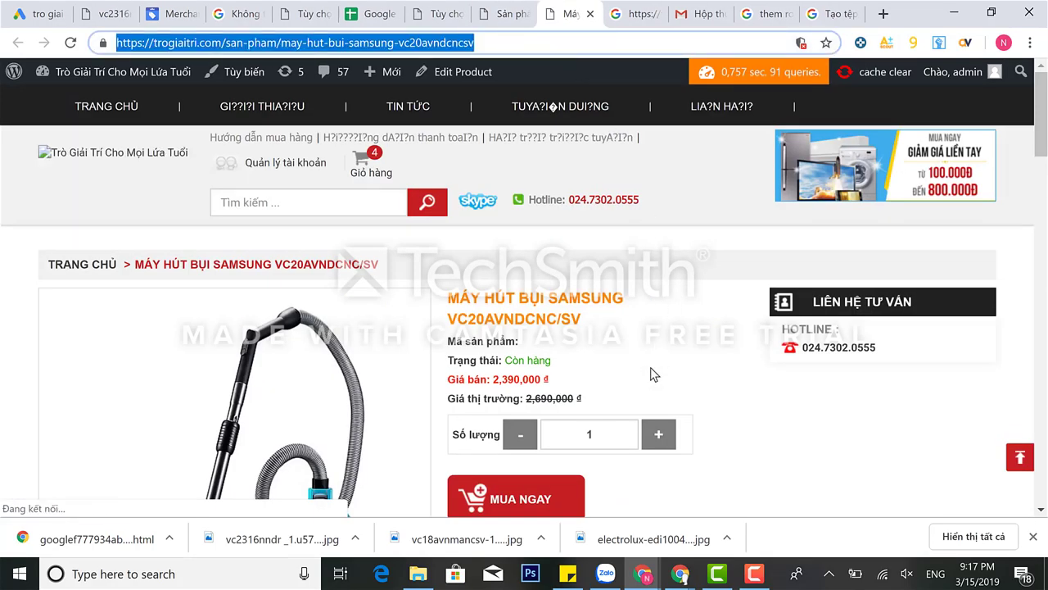
- Load the copied Samsung vc20avndcnc/sv product page in a new incognito window
{"action": "mouse_move", "coordinate": [646, 571]}
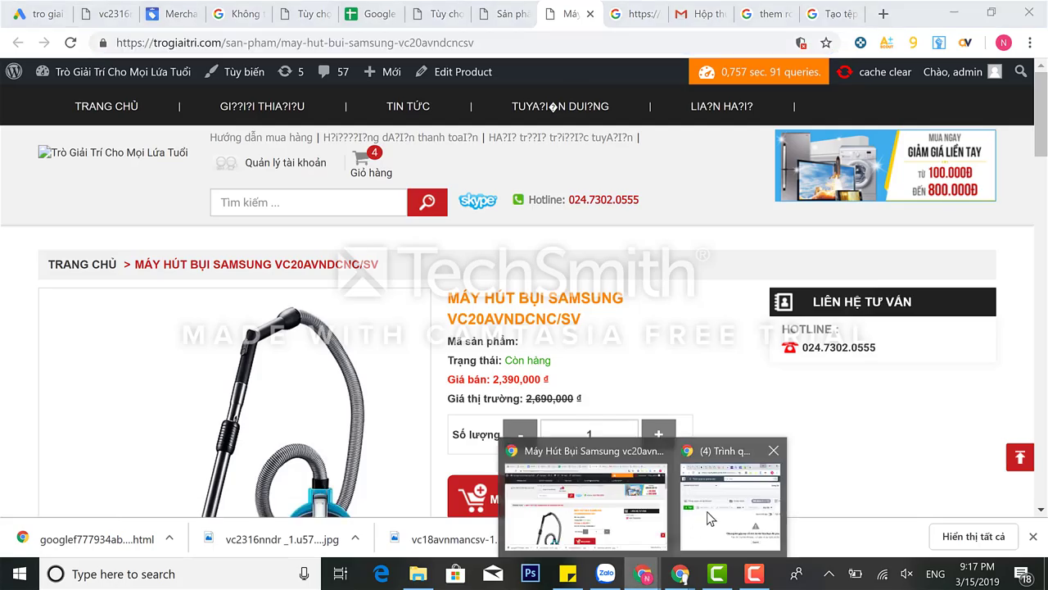
{"action": "left_click", "coordinate": [712, 519]}
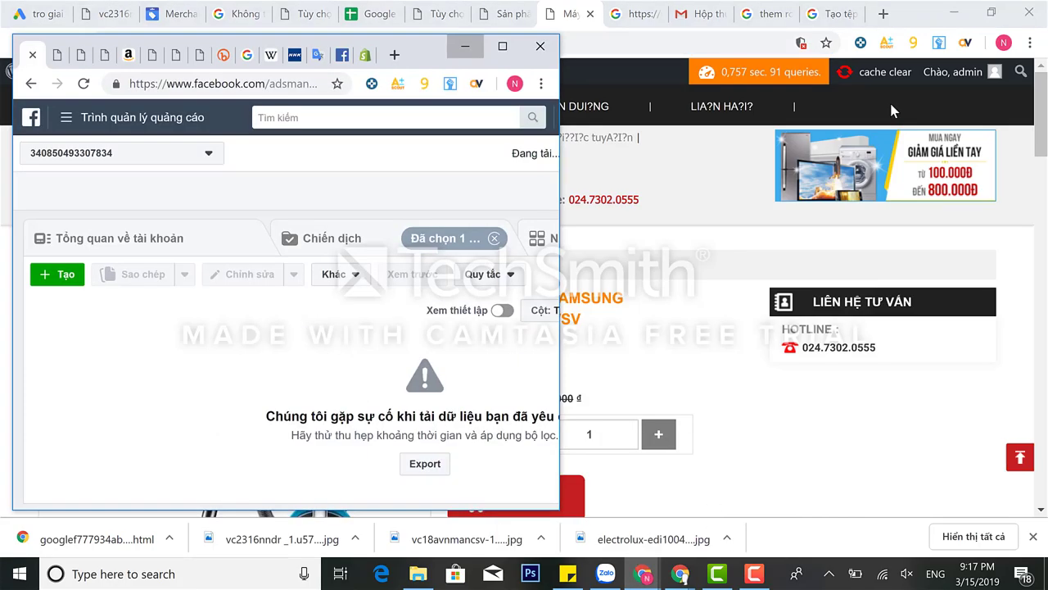
{"action": "left_click", "coordinate": [463, 52]}
{"action": "key", "text": "ctrl+n"}
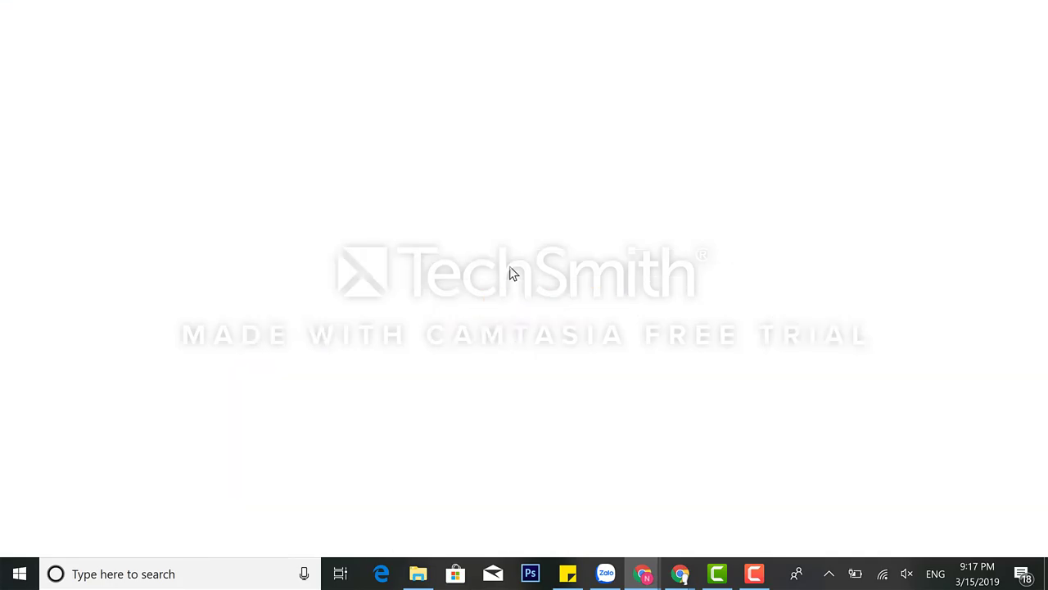
{"action": "key", "text": "ctrl+v"}
{"action": "key", "text": "Return"}
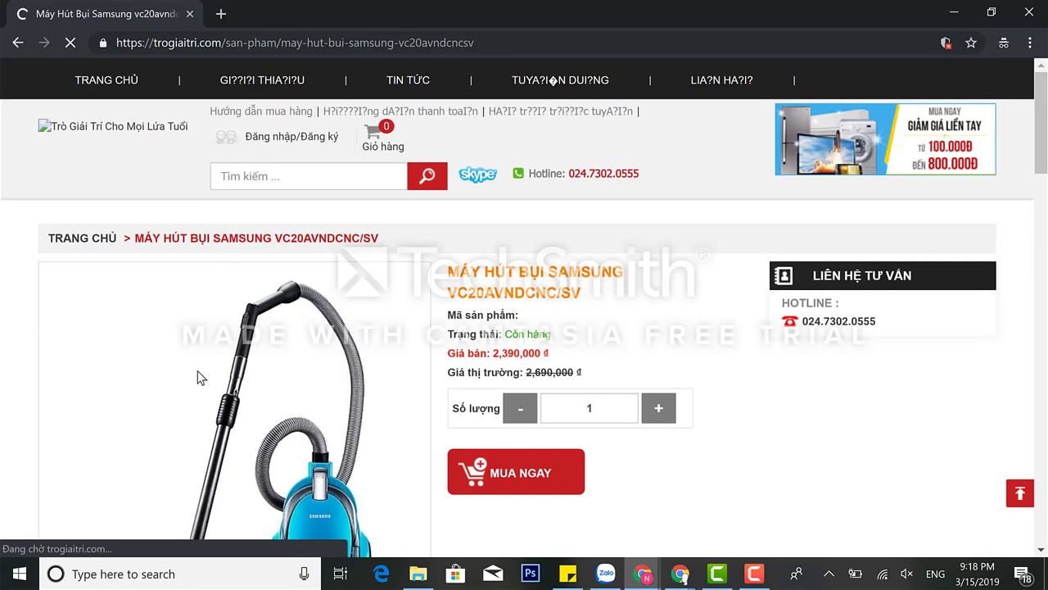
- Copy the Samsung vacuum cleaner image's address, load it in the incognito window to test public access, then minimize that window
{"action": "right_click", "coordinate": [198, 378]}
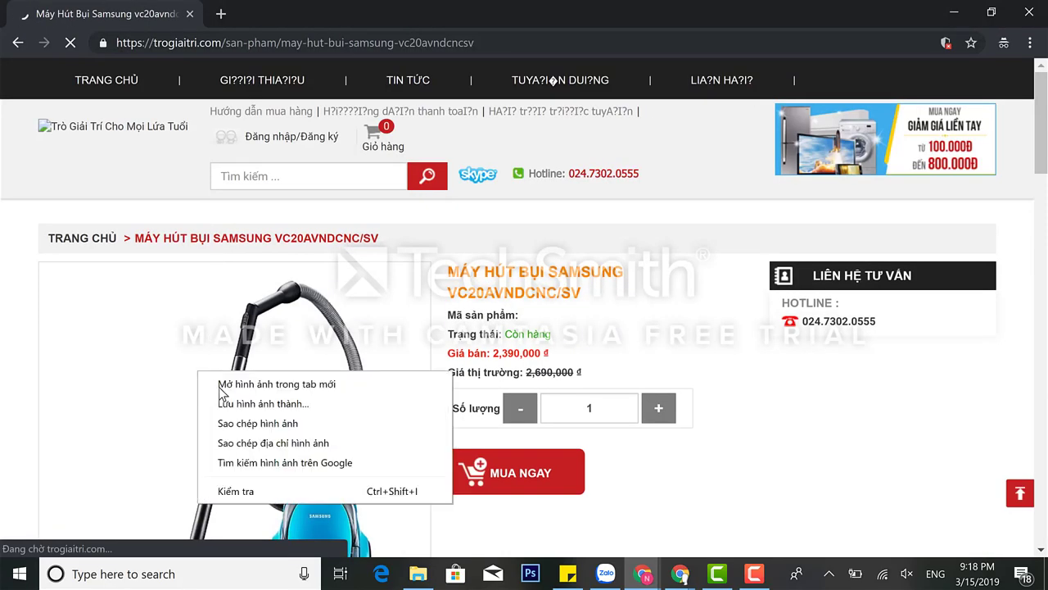
{"action": "left_click", "coordinate": [247, 443]}
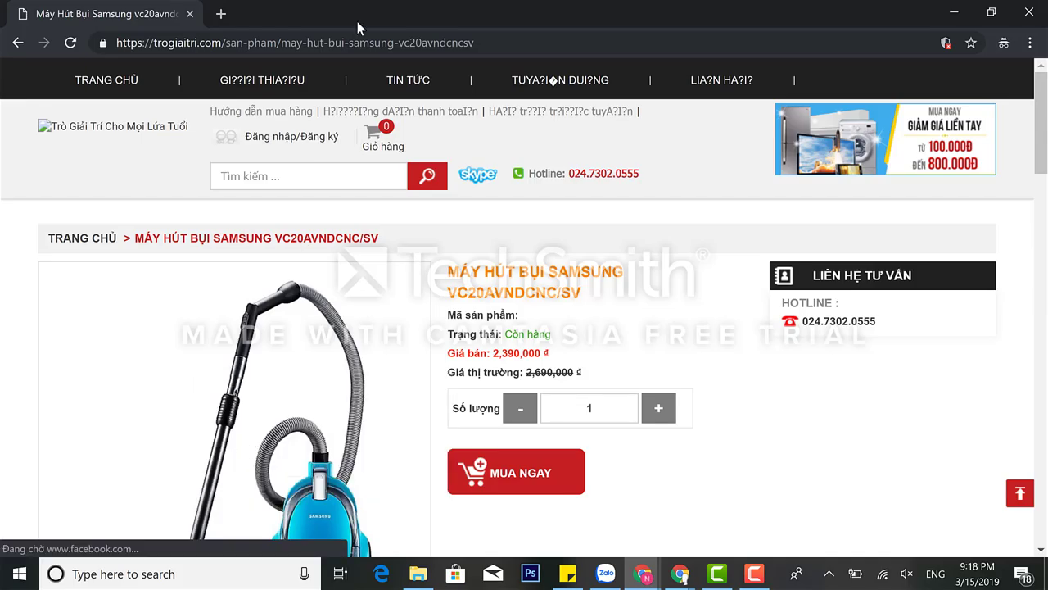
{"action": "left_click", "coordinate": [365, 41]}
{"action": "type", "text": "https://trogiaitri.com/wp-content/uploads/2017/02/vc18avnmancsv-1.u4939.d20170620.t174249.929241.jpg"}
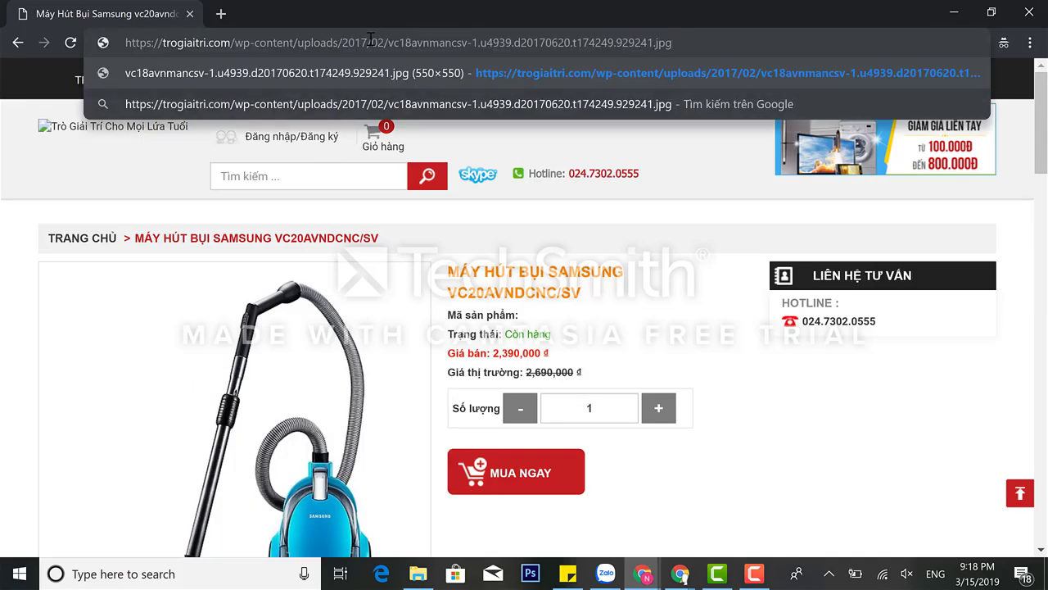
{"action": "key", "text": "Return"}
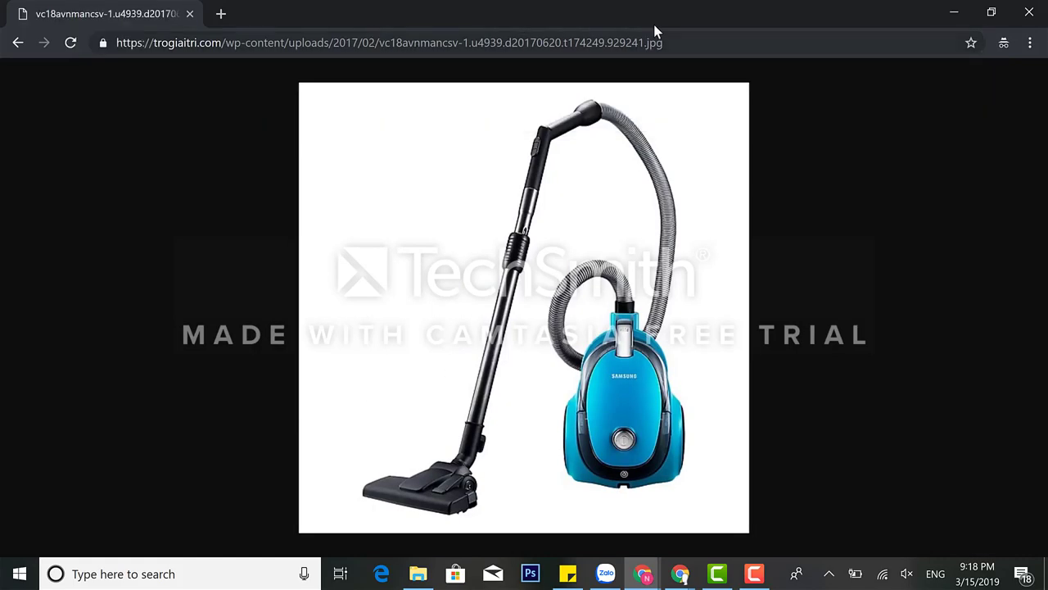
{"action": "left_click", "coordinate": [950, 16]}
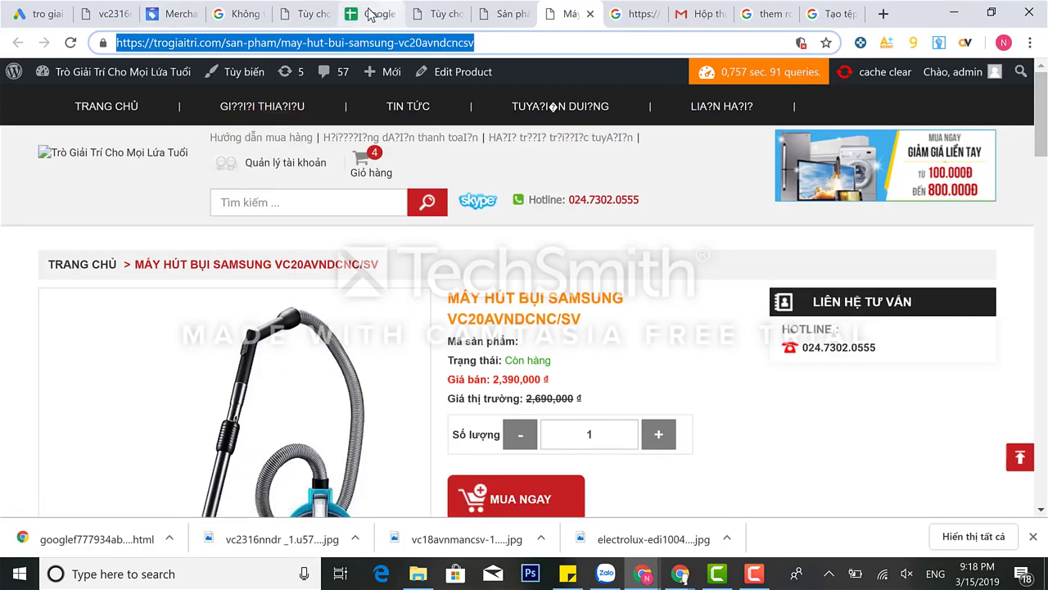
- Paste the copied Samsung image address into cell H3 of the Google Merchant Center feed sheet
{"action": "left_click", "coordinate": [370, 13]}
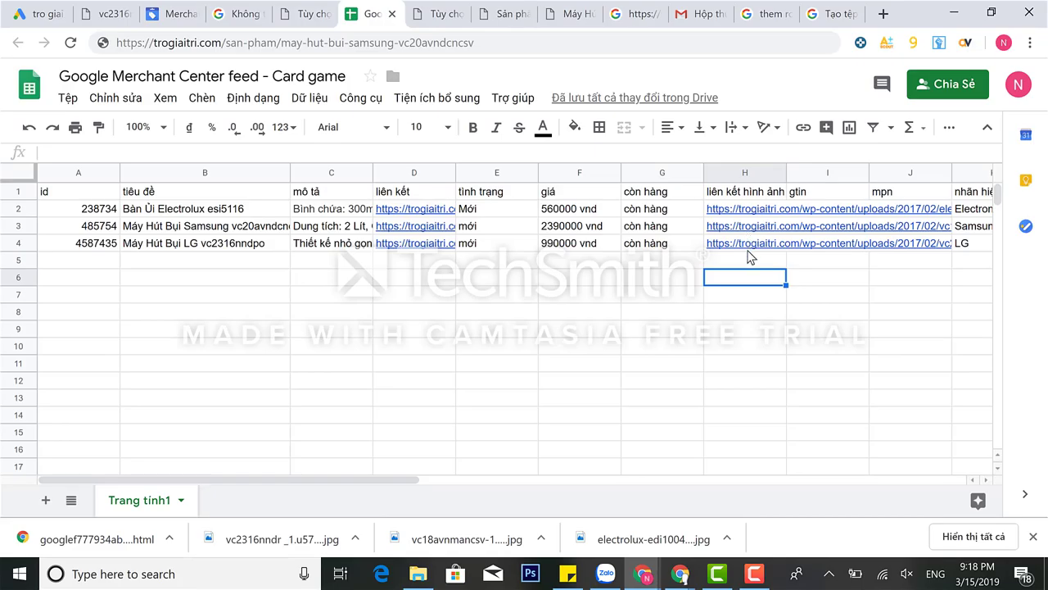
{"action": "left_click", "coordinate": [760, 262]}
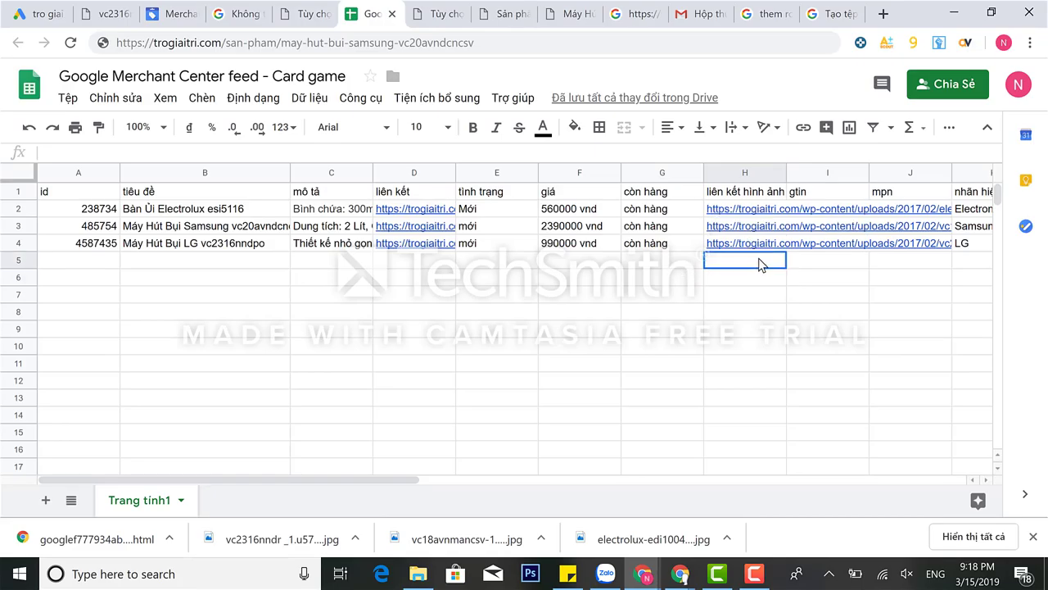
{"action": "key", "text": "Up"}
{"action": "key", "text": "Up"}
{"action": "type", "text": "https://trogiaitri.com/wp-content/uploads/2017/02/vc18avnmancsv-1.u4939.d20170620.t174249.929241.jpg"}
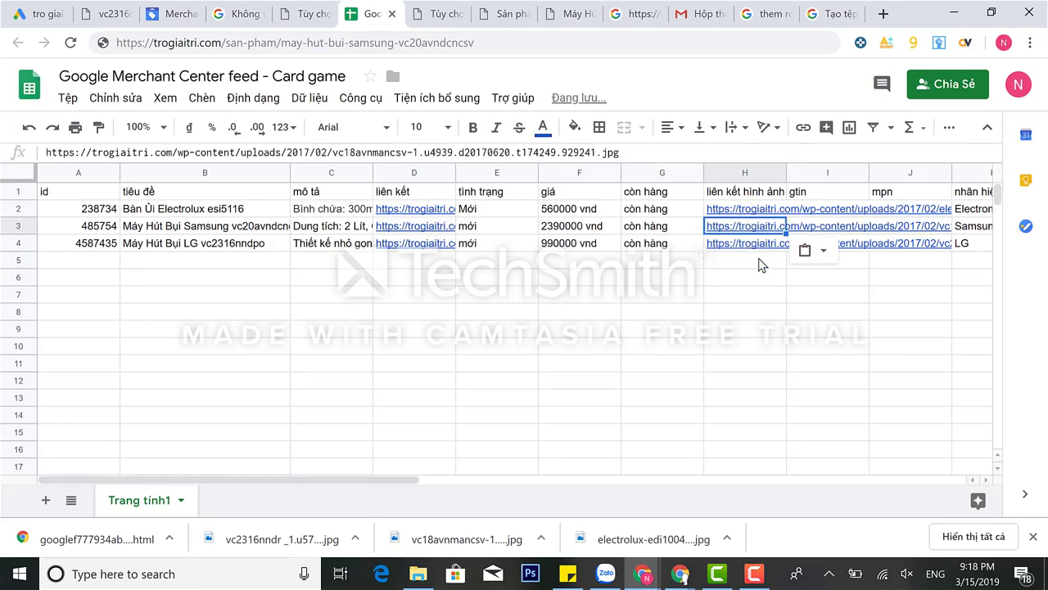
- Copy the LG vc2316nndpo image link from cell H4, load it in the incognito window to test it, and minimize that window
{"action": "left_click", "coordinate": [759, 246]}
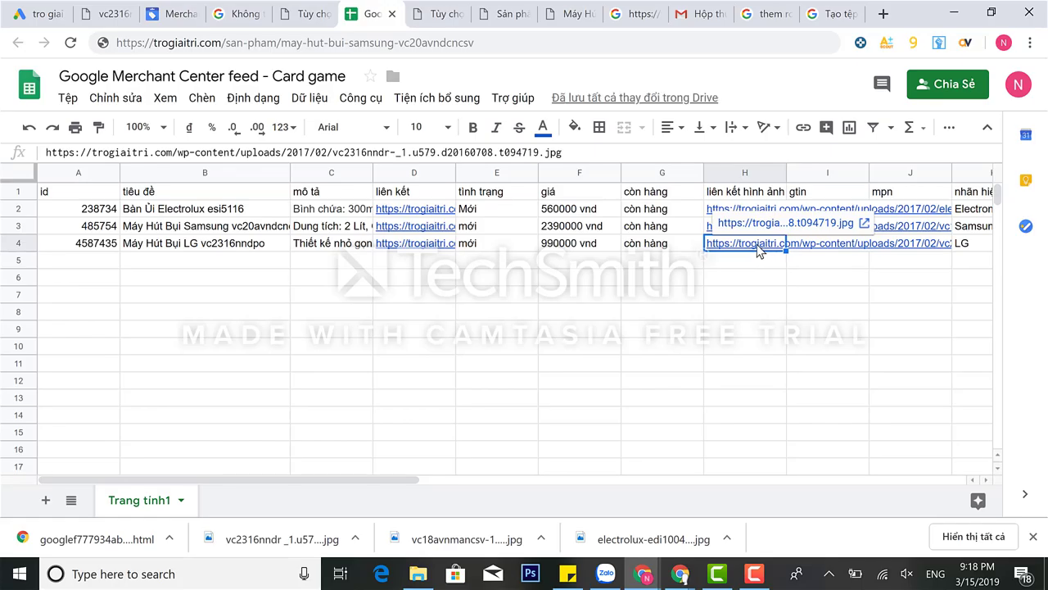
{"action": "key", "text": "ctrl+c"}
{"action": "mouse_move", "coordinate": [675, 569]}
{"action": "left_click", "coordinate": [724, 512]}
{"action": "left_click", "coordinate": [588, 41]}
{"action": "key", "text": "ctrl+v"}
{"action": "key", "text": "Return"}
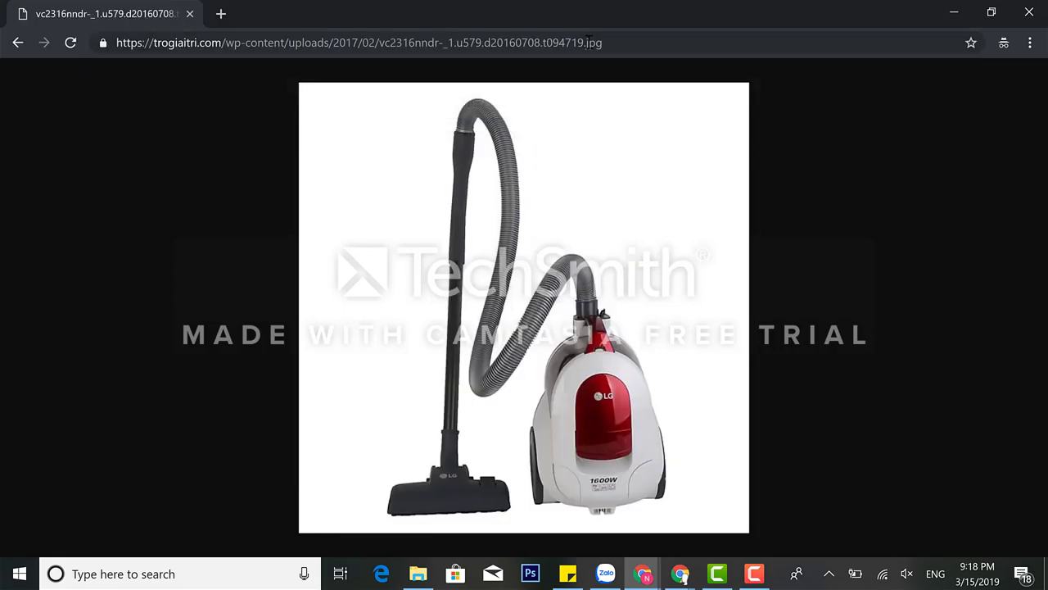
{"action": "left_click", "coordinate": [954, 11]}
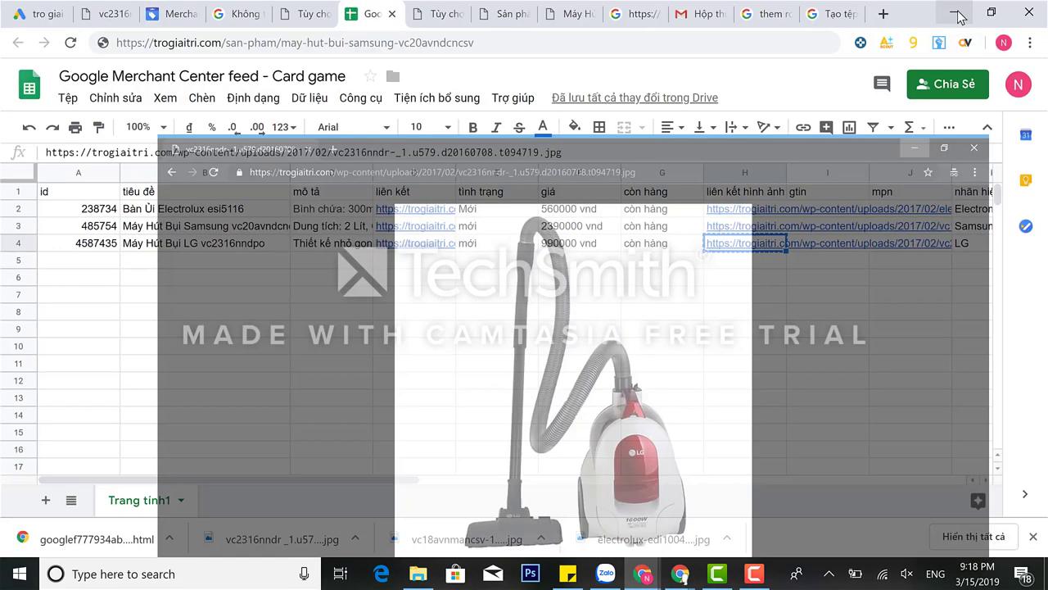
- Switch to Google Ads, open the fix guide for the LG product's robots.txt image error and read its Googlebot and Googlebot-image rules
{"action": "left_click", "coordinate": [37, 14]}
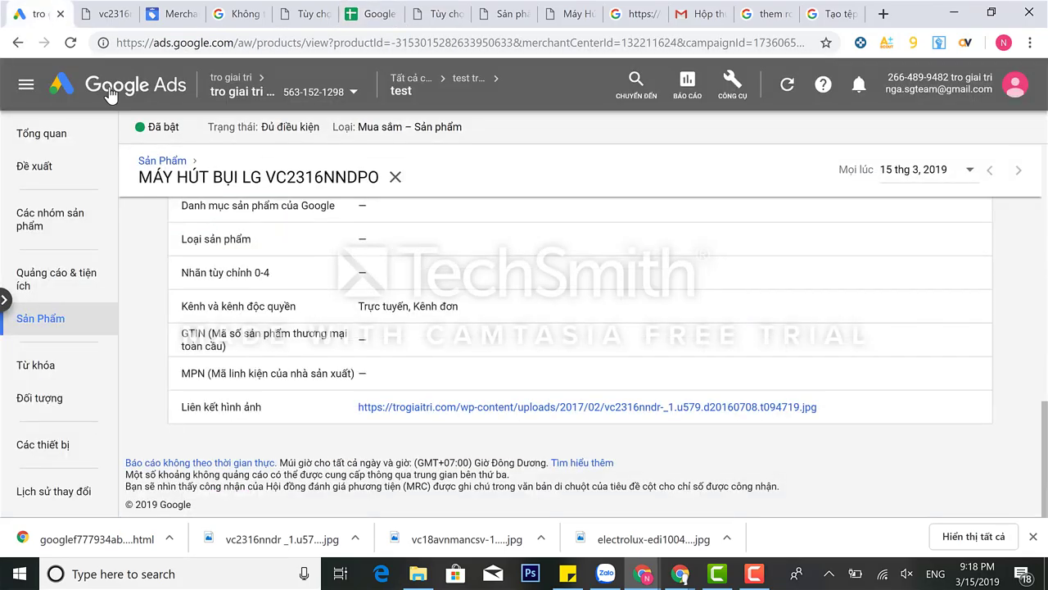
{"action": "scroll", "coordinate": [390, 340], "scroll_direction": "up", "scroll_amount": 10}
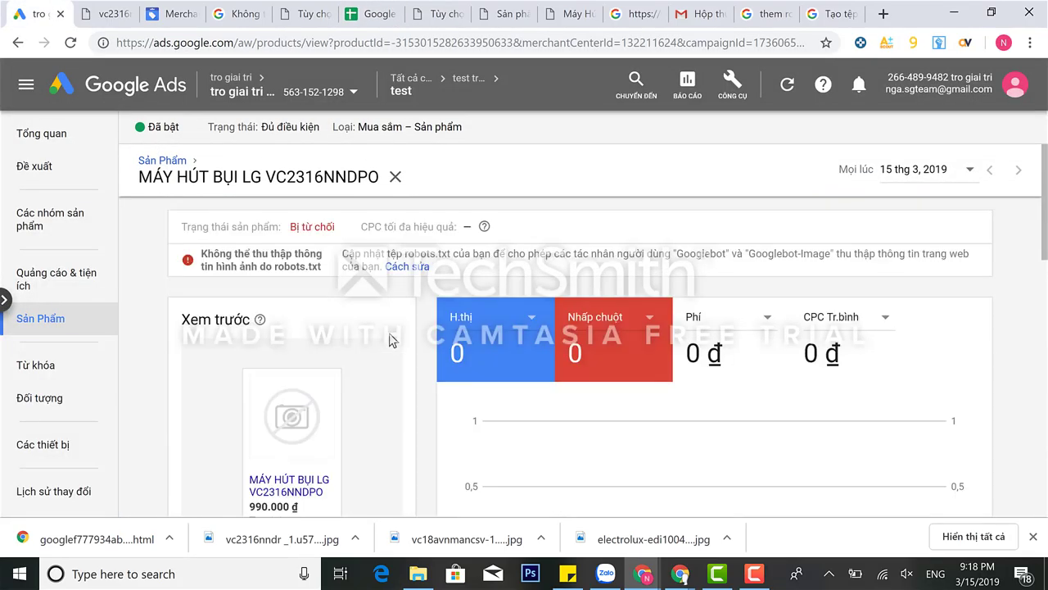
{"action": "left_click", "coordinate": [407, 267]}
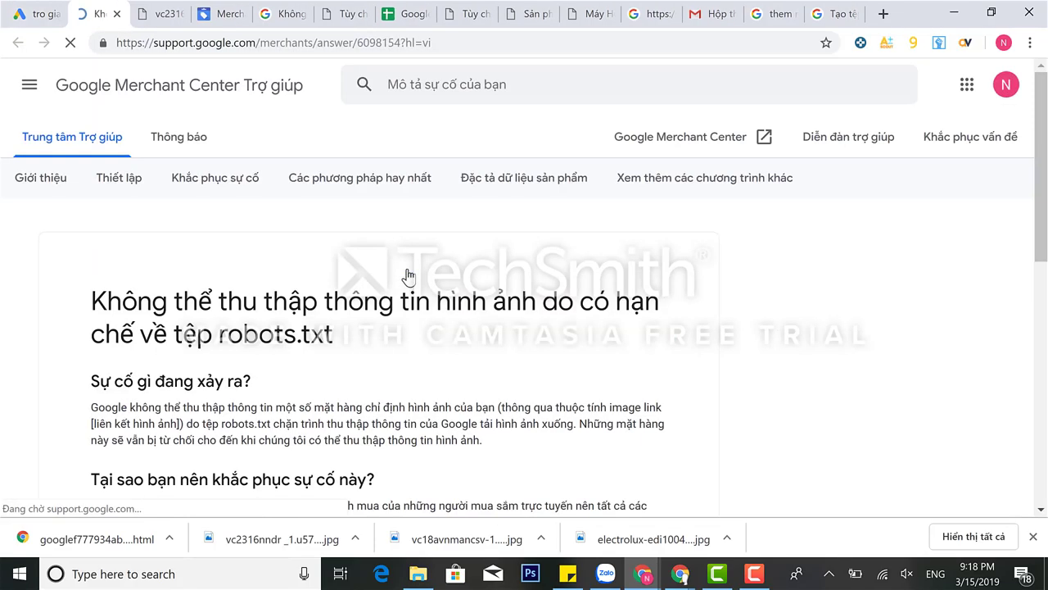
{"action": "scroll", "coordinate": [364, 348], "scroll_direction": "down", "scroll_amount": 5}
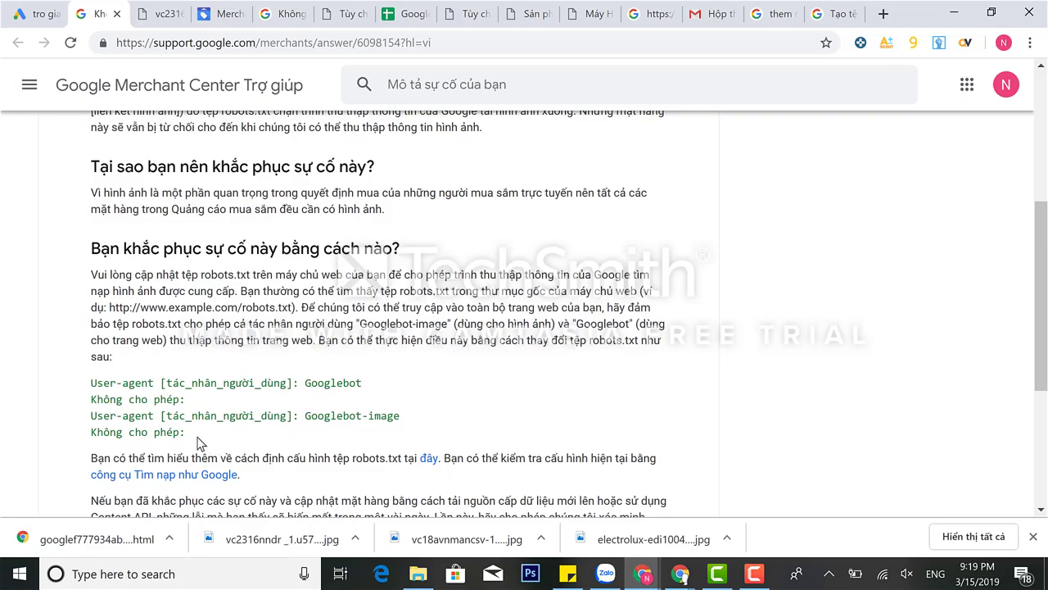
{"action": "left_click_drag", "start_coordinate": [186, 433], "coordinate": [73, 382]}
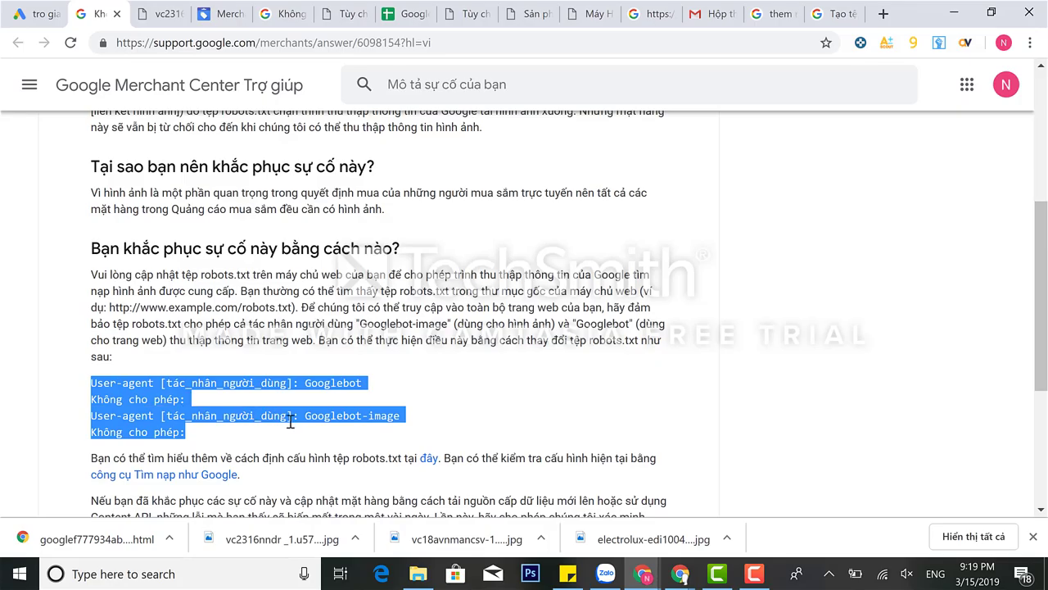
{"action": "scroll", "coordinate": [290, 421], "scroll_direction": "down", "scroll_amount": 3}
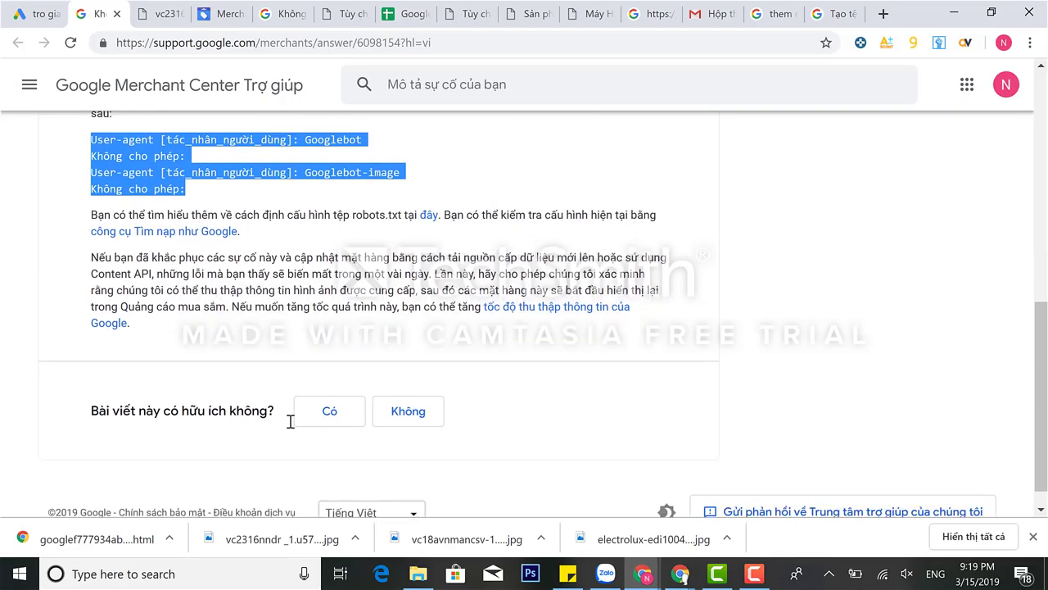
{"action": "scroll", "coordinate": [293, 424], "scroll_direction": "up", "scroll_amount": 1}
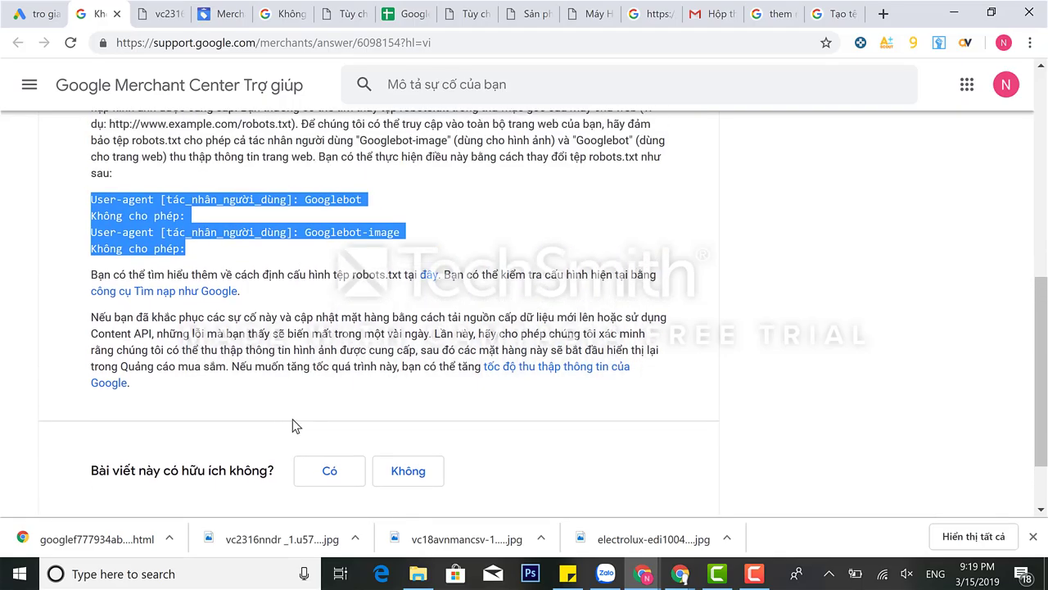
{"action": "left_click", "coordinate": [538, 244]}
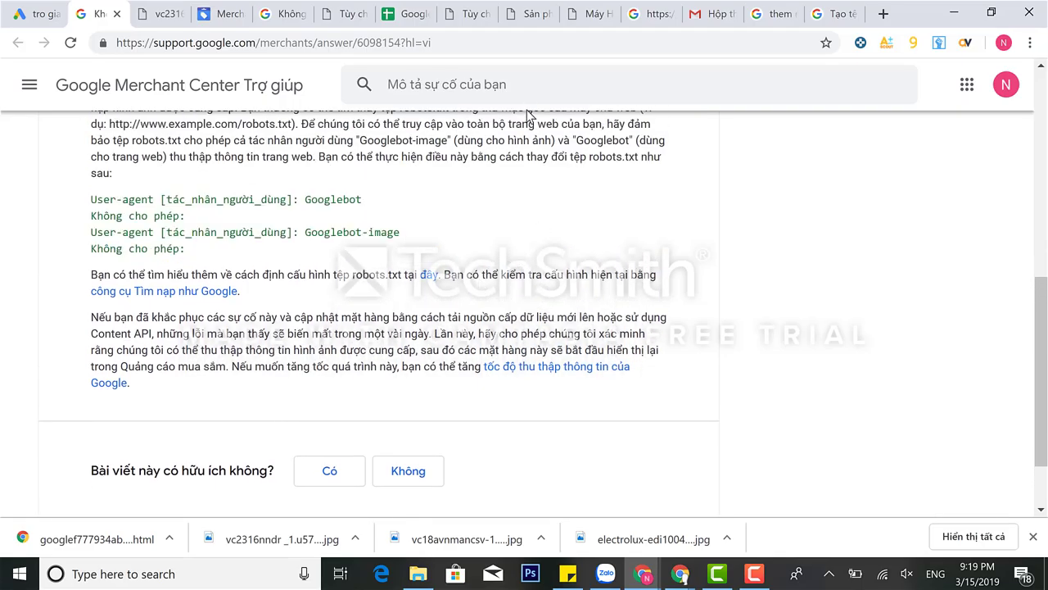
{"action": "left_click", "coordinate": [651, 15]}
{"action": "left_click", "coordinate": [568, 16]}
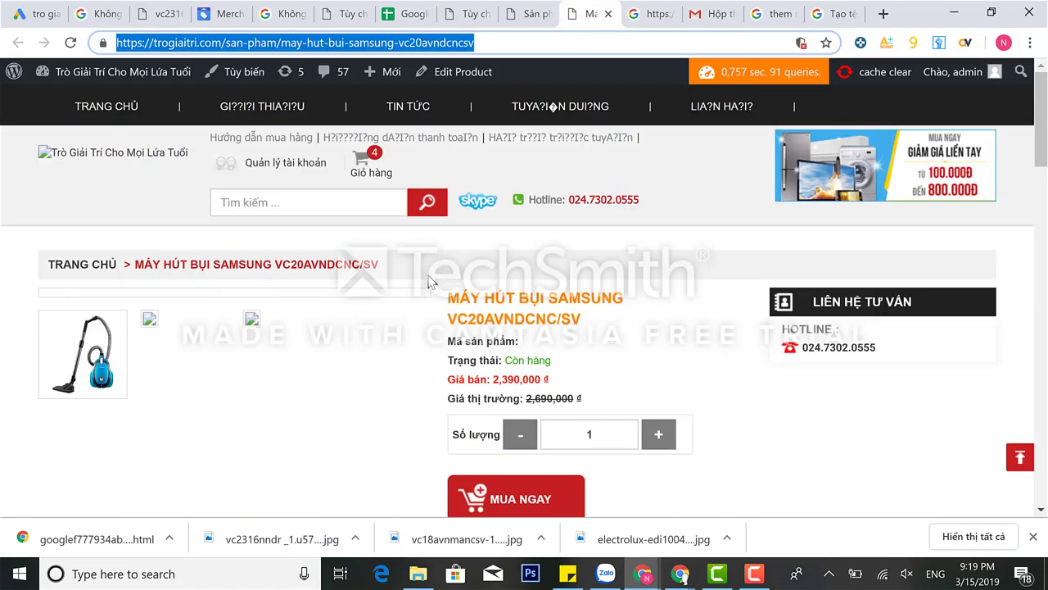
{"action": "left_click", "coordinate": [104, 16]}
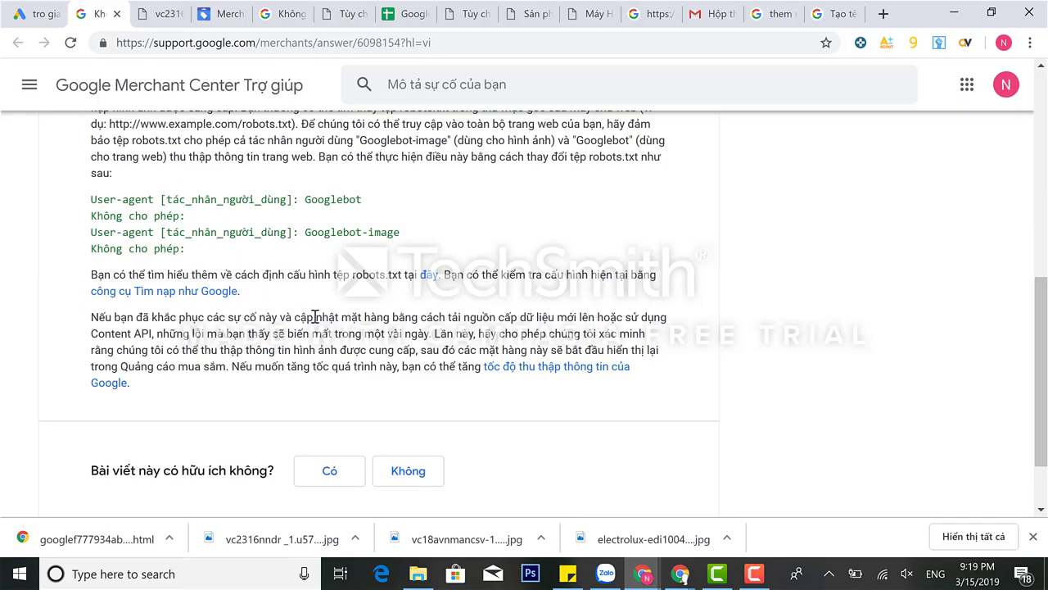
- Open the linked article on configuring robots.txt and read through to its section on checking a page for blocking rules
{"action": "left_click", "coordinate": [429, 276]}
{"action": "scroll", "coordinate": [338, 368], "scroll_direction": "down", "scroll_amount": 4}
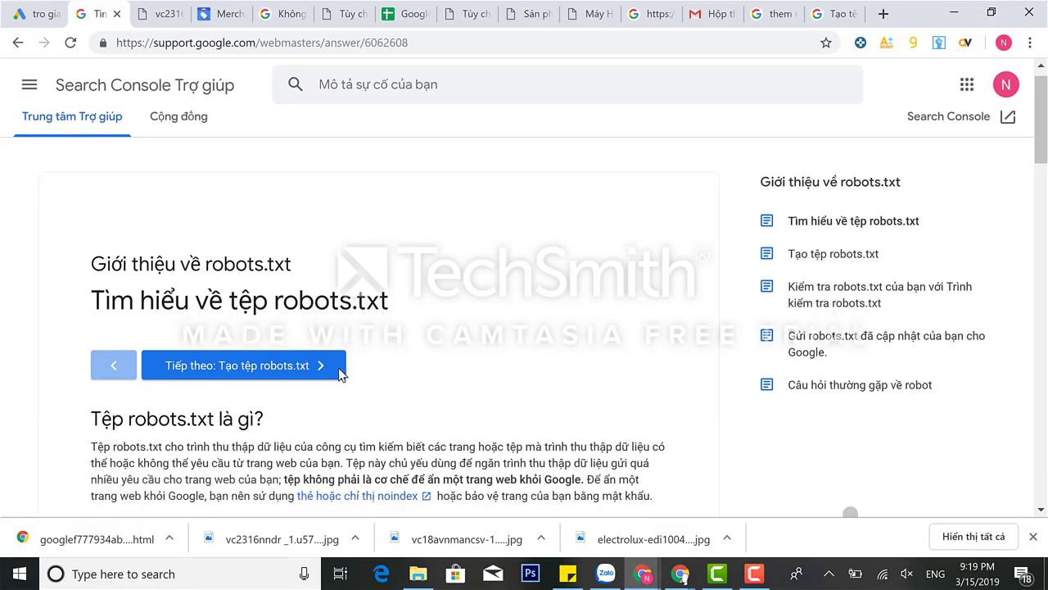
{"action": "scroll", "coordinate": [339, 368], "scroll_direction": "down", "scroll_amount": 8}
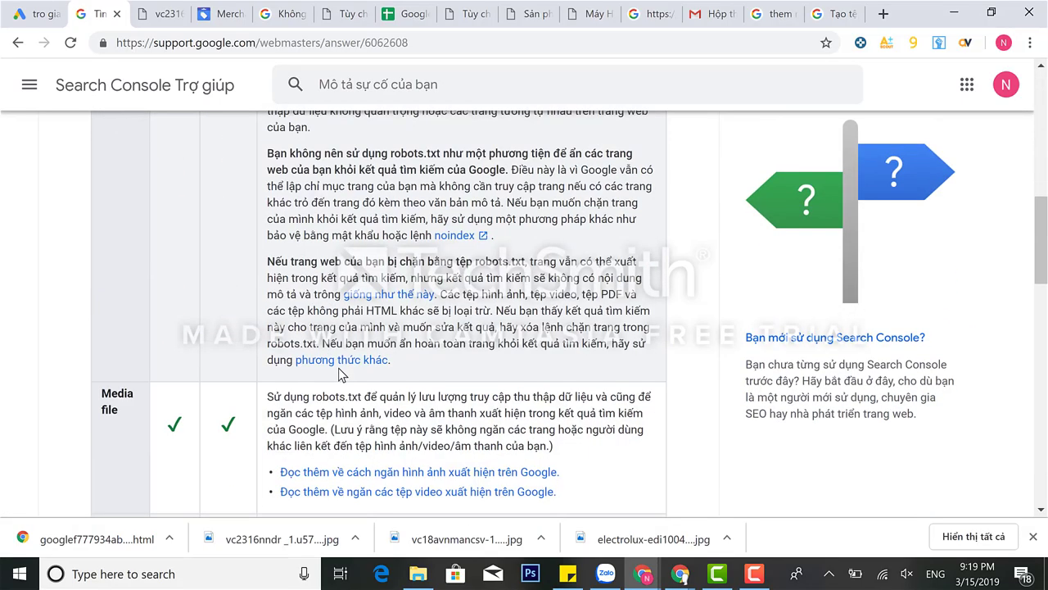
{"action": "scroll", "coordinate": [342, 372], "scroll_direction": "down", "scroll_amount": 4}
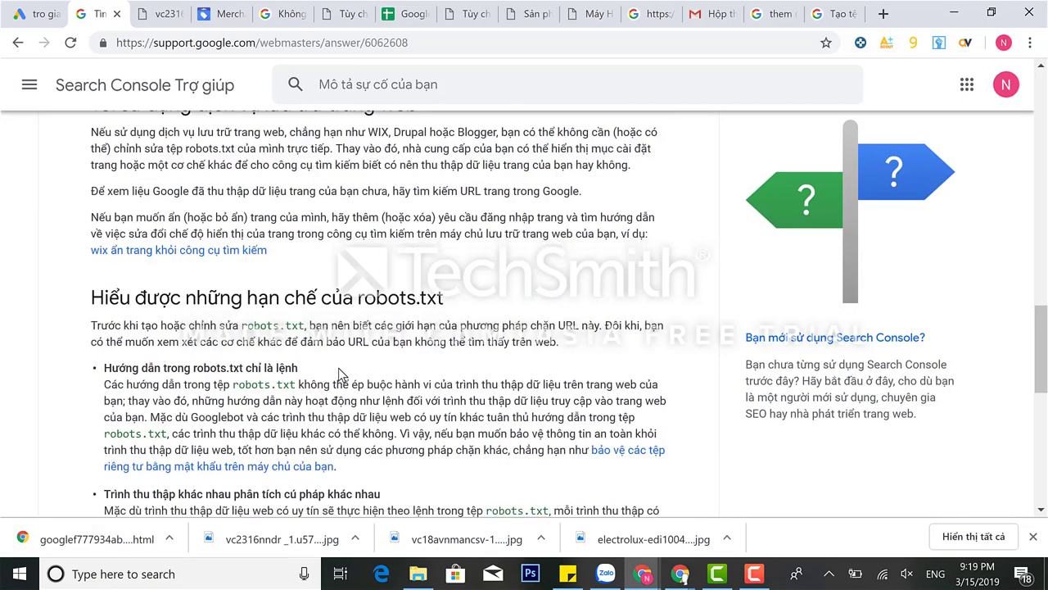
{"action": "scroll", "coordinate": [342, 372], "scroll_direction": "down", "scroll_amount": 4}
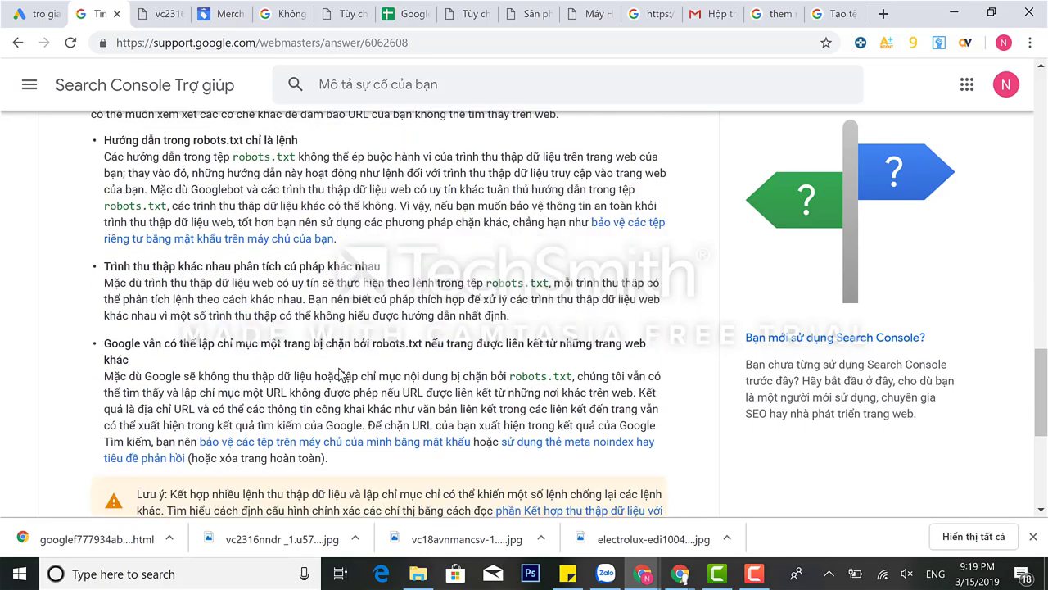
{"action": "scroll", "coordinate": [340, 375], "scroll_direction": "down", "scroll_amount": 3}
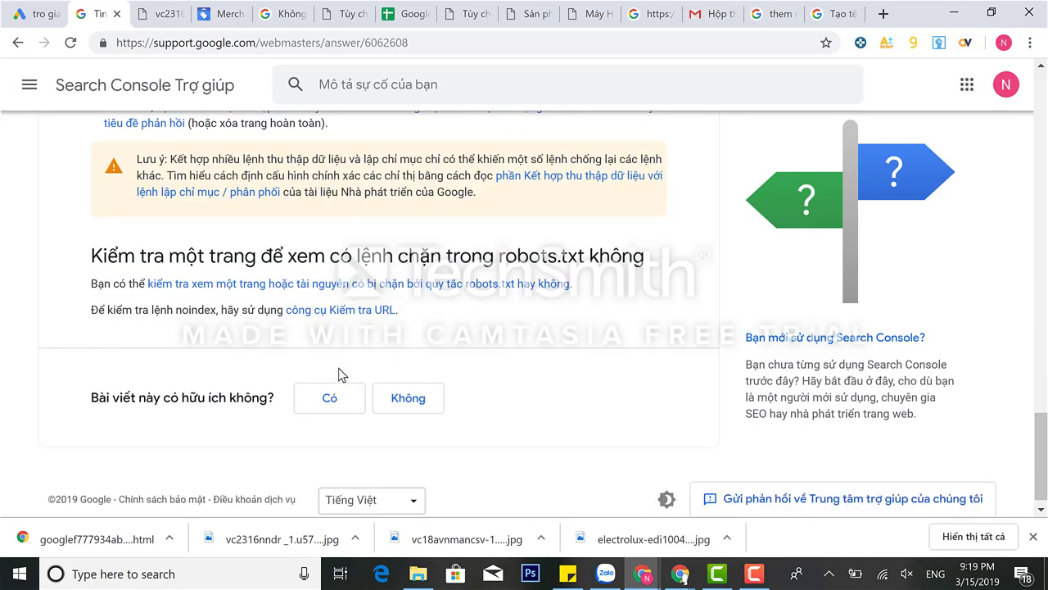
- Open the guide to checking whether robots.txt blocks a page and launch the robots.txt tester for trogiaitri.com
{"action": "left_click", "coordinate": [395, 286]}
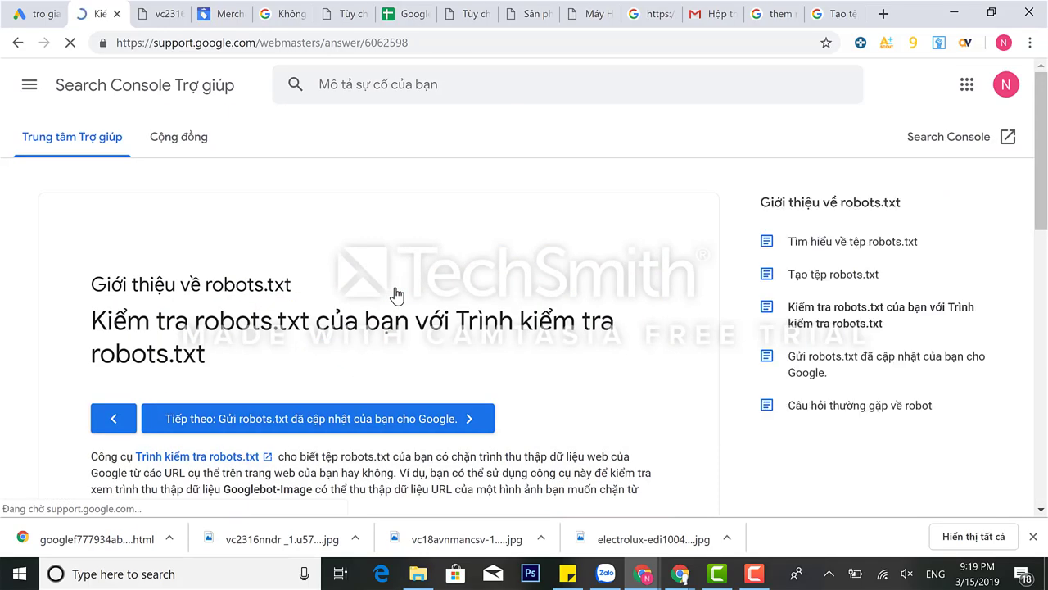
{"action": "scroll", "coordinate": [282, 365], "scroll_direction": "down", "scroll_amount": 4}
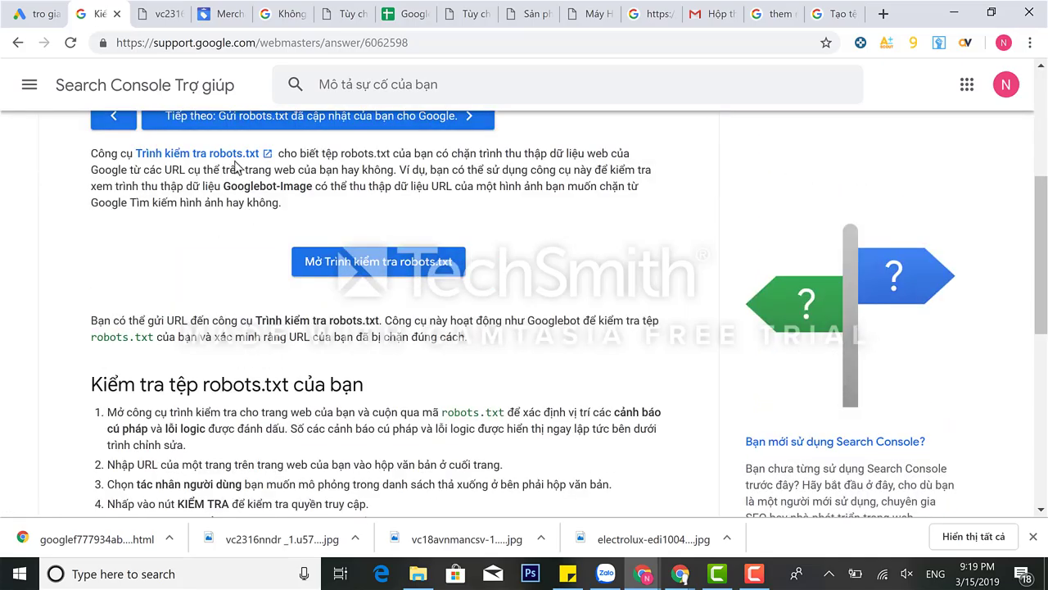
{"action": "left_click", "coordinate": [221, 154]}
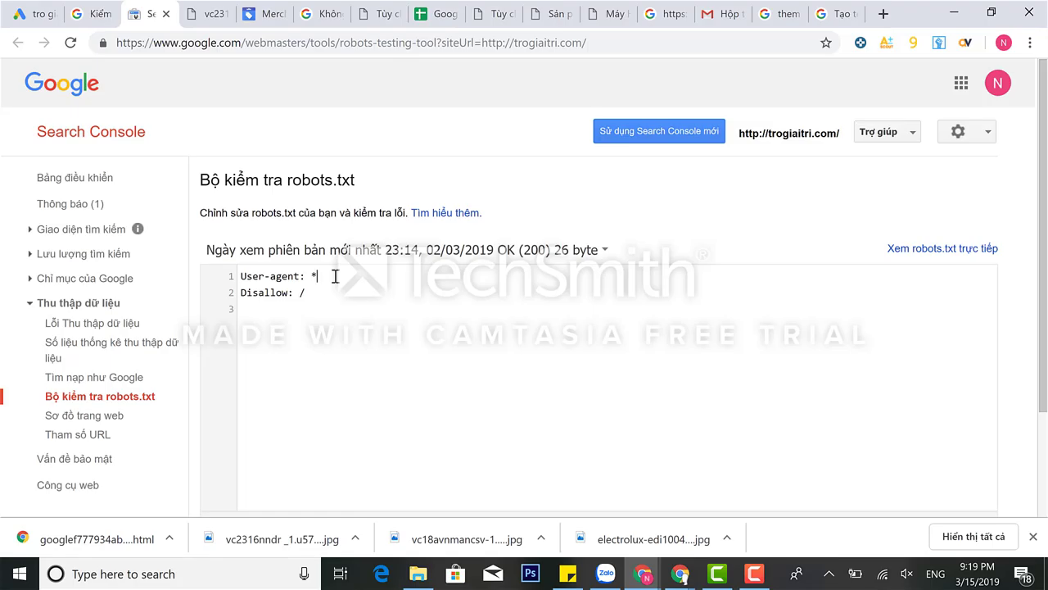
- Read the Search Console guide's steps for testing a robots.txt file and the limitations of the tester tool
{"action": "left_click", "coordinate": [91, 14]}
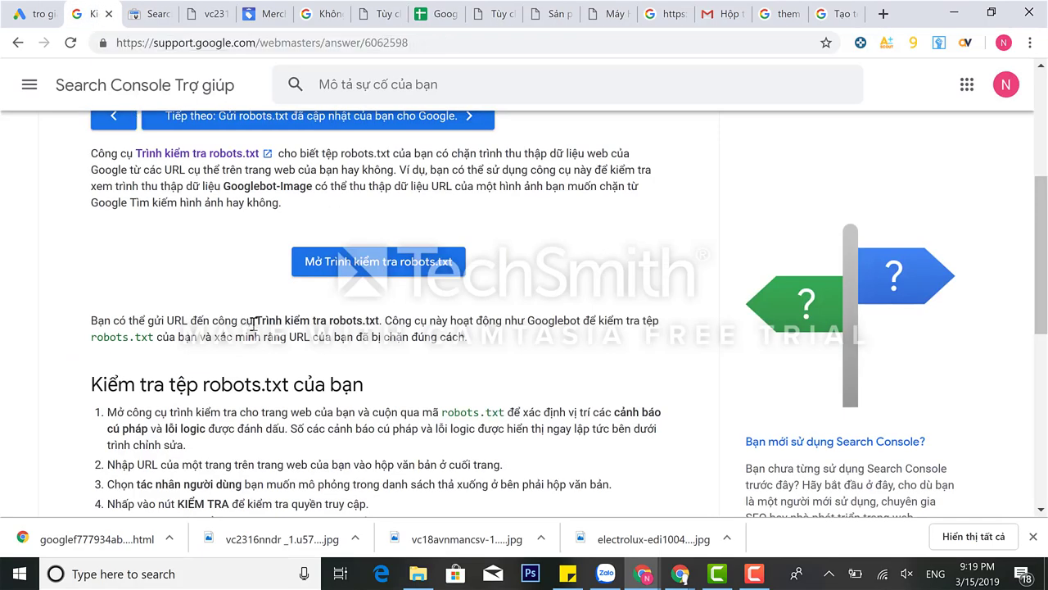
{"action": "scroll", "coordinate": [254, 324], "scroll_direction": "down", "scroll_amount": 2}
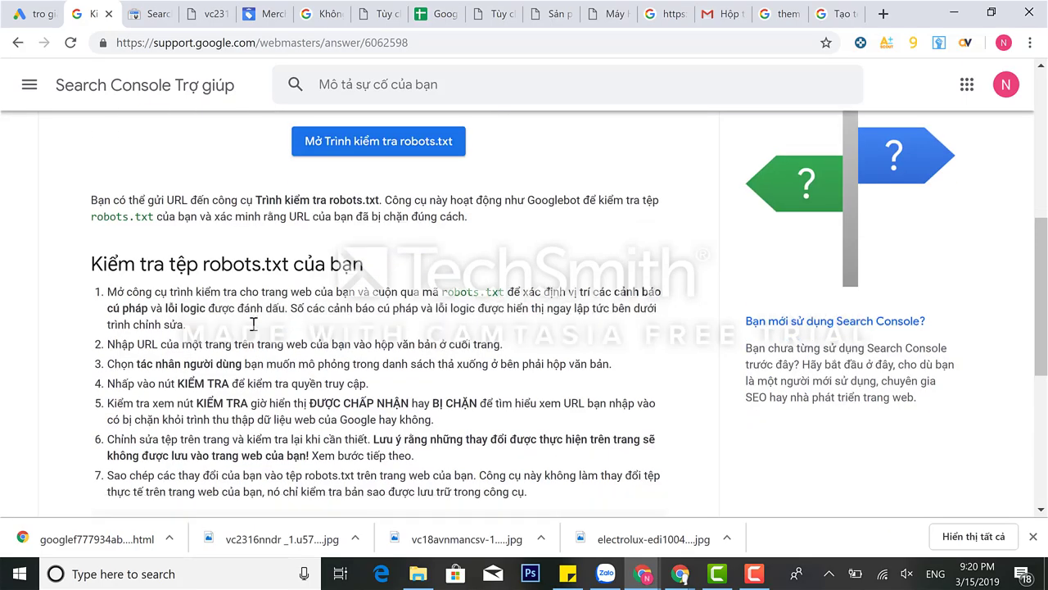
{"action": "scroll", "coordinate": [254, 324], "scroll_direction": "down", "scroll_amount": 4}
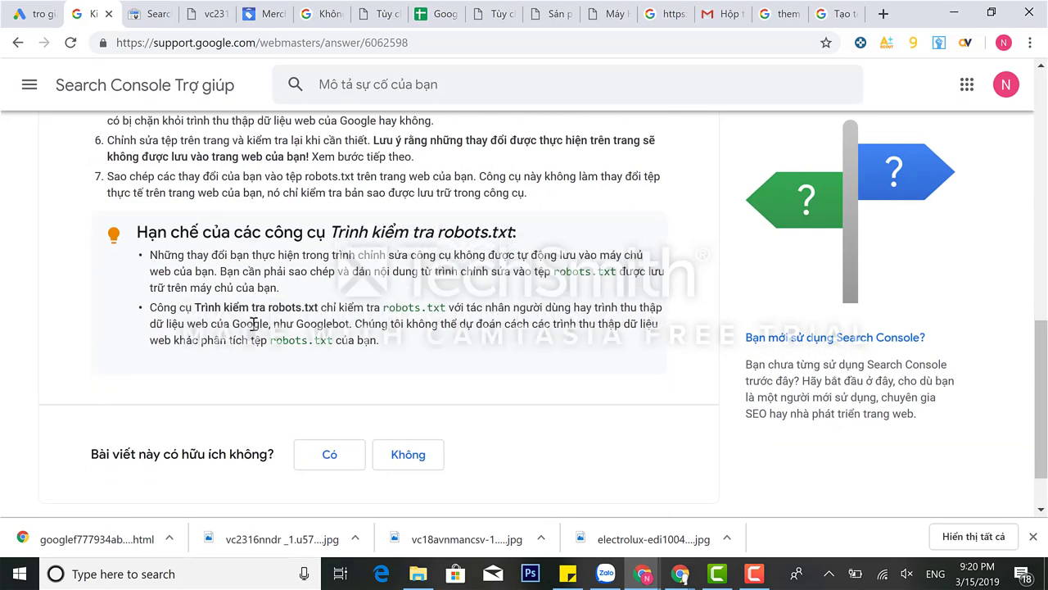
- Test the trogiaitri.com root URL against its robots.txt as Googlebot and inspect the Disallow rule
{"action": "left_click", "coordinate": [150, 15]}
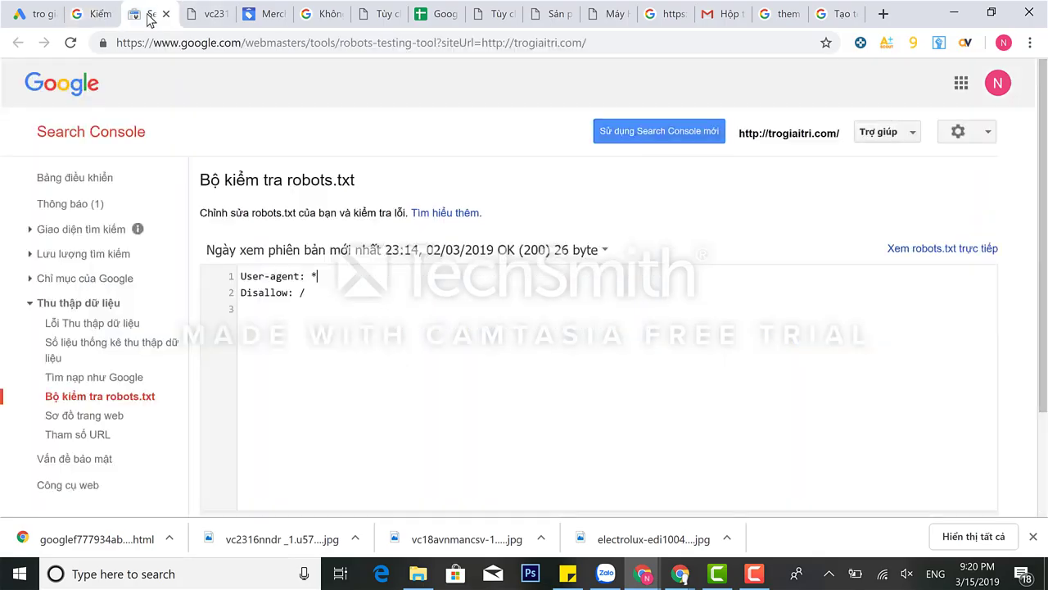
{"action": "scroll", "coordinate": [739, 329], "scroll_direction": "down", "scroll_amount": 2}
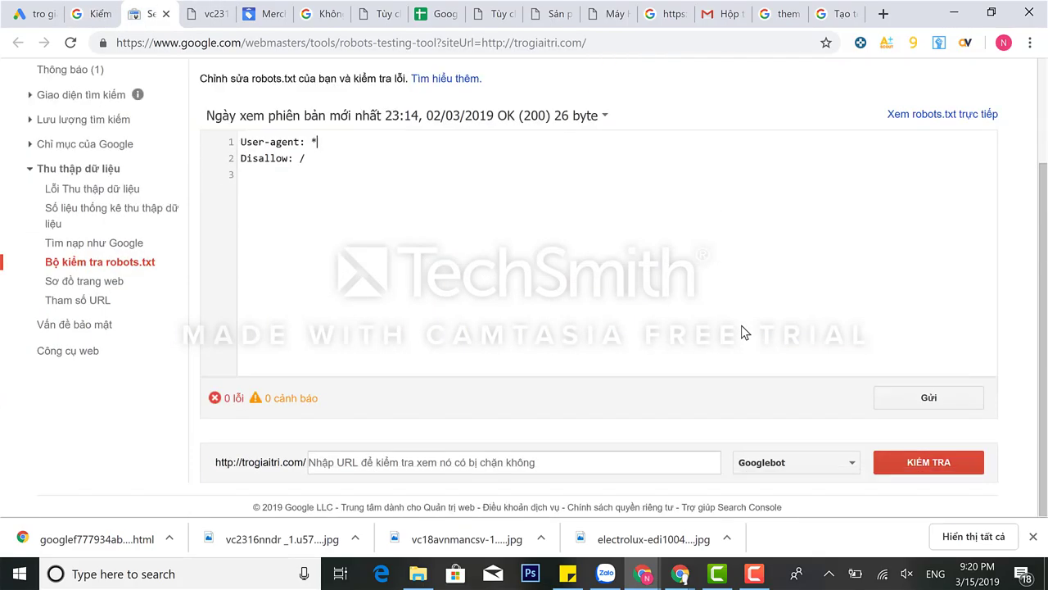
{"action": "left_click", "coordinate": [597, 464]}
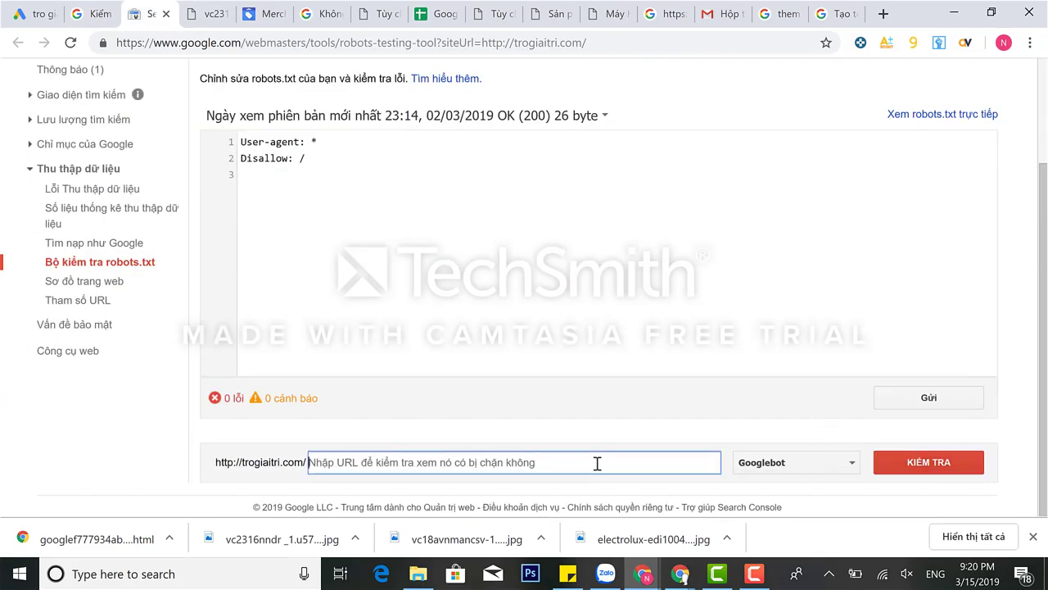
{"action": "left_click", "coordinate": [930, 467]}
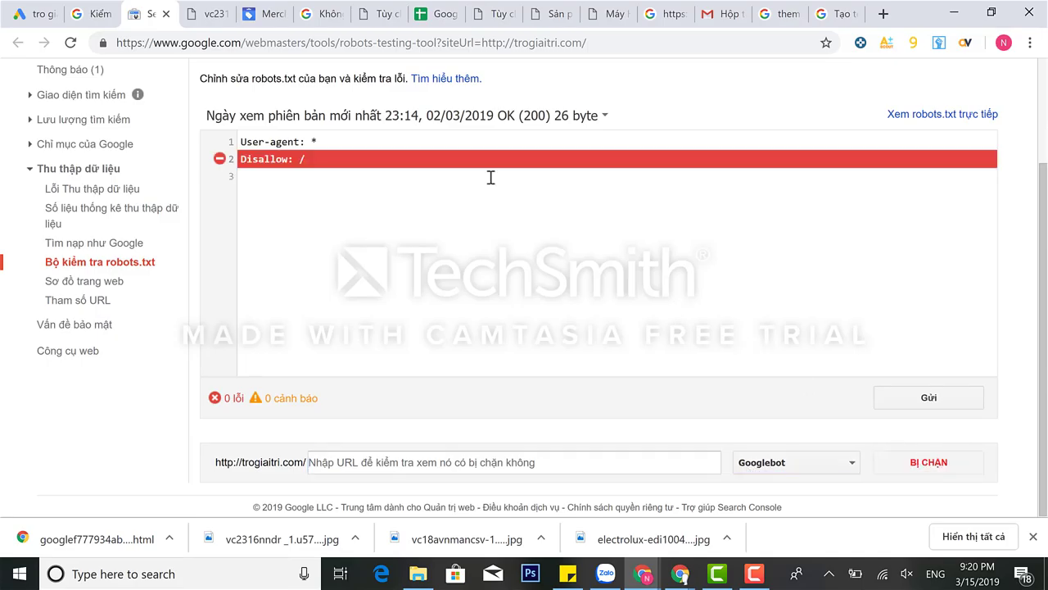
{"action": "left_click", "coordinate": [411, 157]}
- Review the Googlebot rules in the Merchant Center robots.txt help article, close the LG vacuum image page and return to the robots.txt tester
{"action": "left_click", "coordinate": [266, 13]}
{"action": "left_click", "coordinate": [326, 14]}
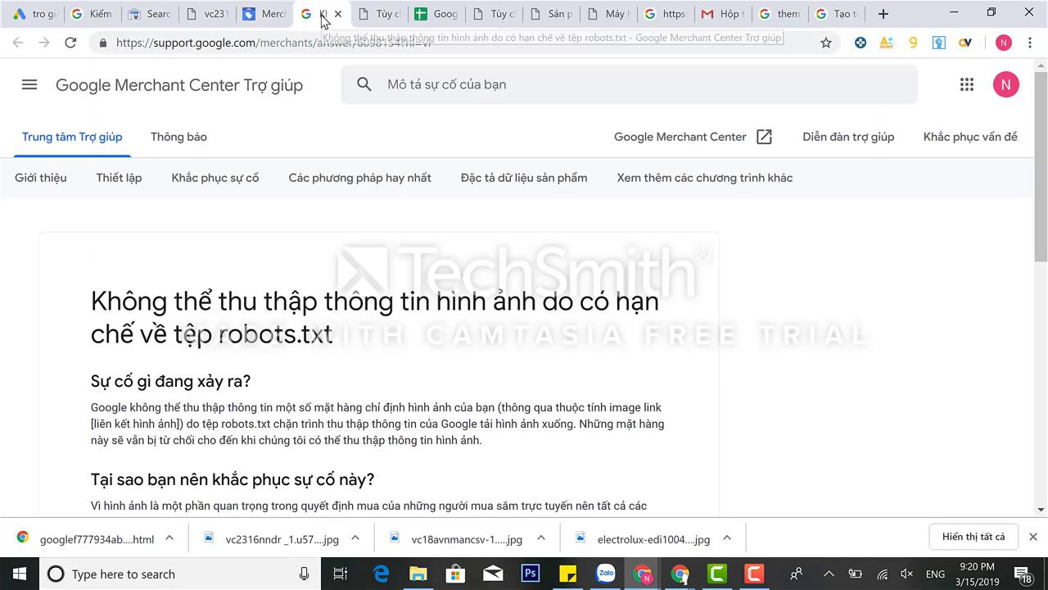
{"action": "scroll", "coordinate": [344, 221], "scroll_direction": "down", "scroll_amount": 10}
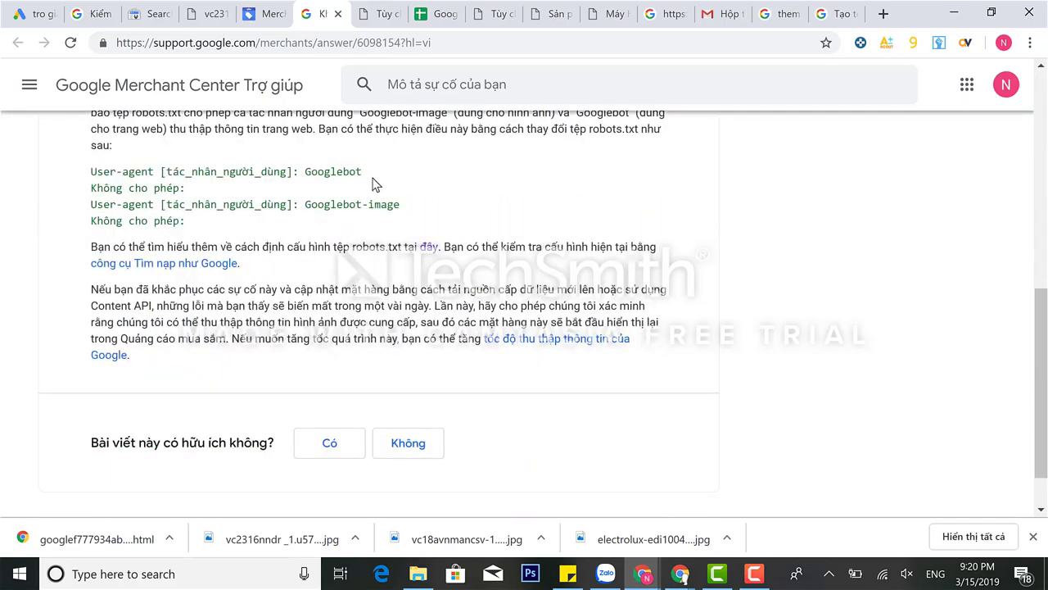
{"action": "left_click", "coordinate": [202, 14]}
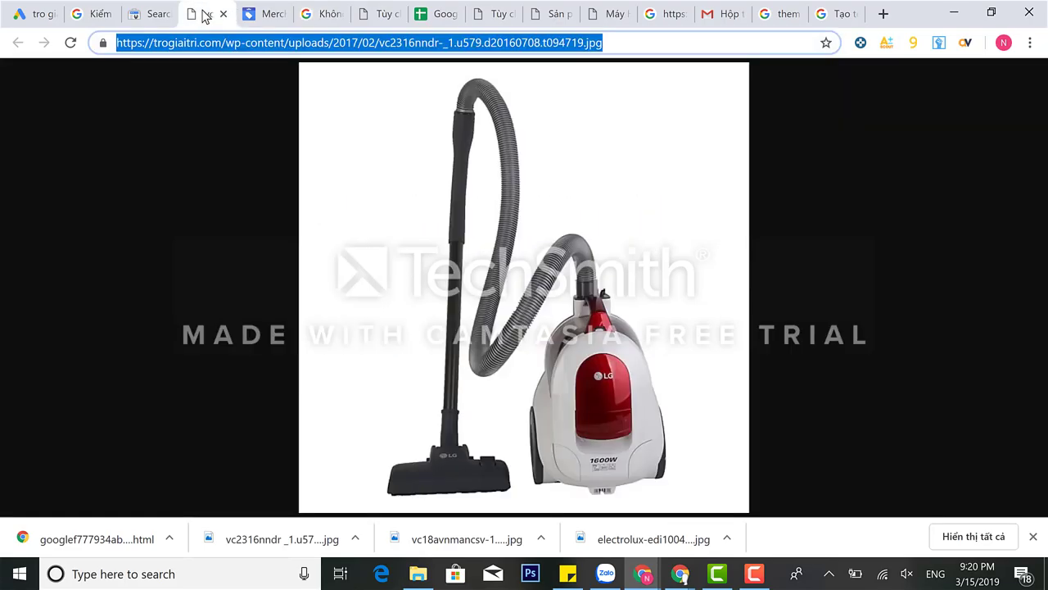
{"action": "left_click", "coordinate": [222, 14]}
{"action": "left_click", "coordinate": [144, 14]}
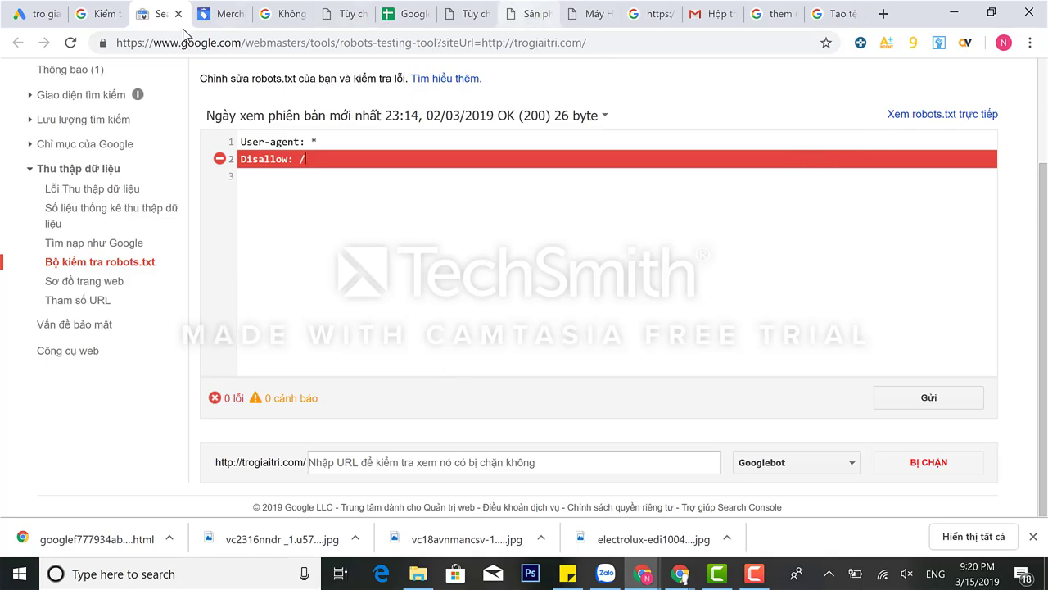
- Reopen the fix guide for the LG VC2316NNDPO robots.txt image error from Google Ads and reread its correction instructions
{"action": "left_click", "coordinate": [35, 19]}
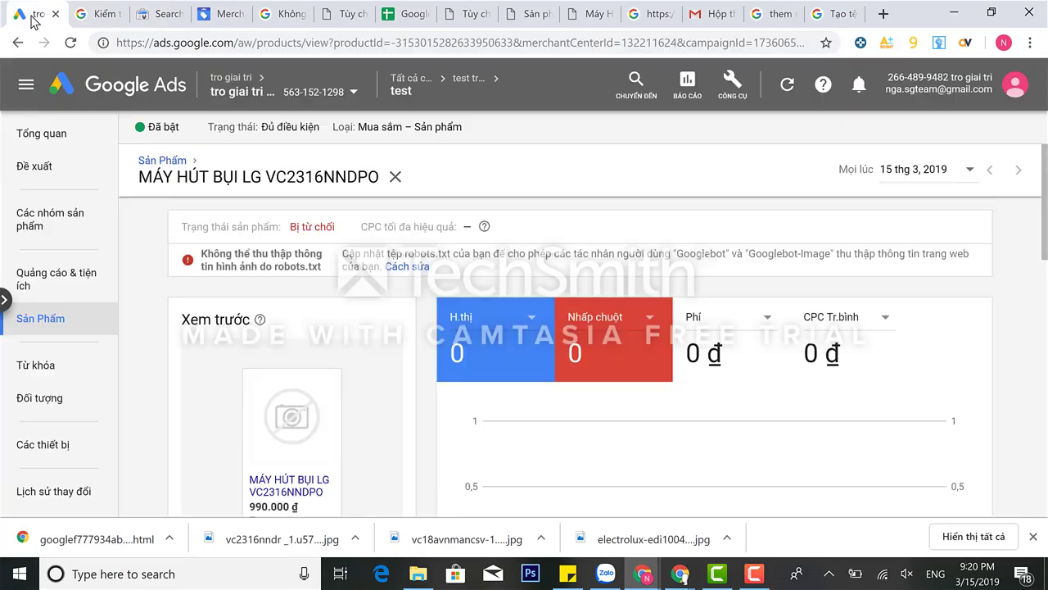
{"action": "left_click", "coordinate": [402, 268]}
{"action": "scroll", "coordinate": [401, 276], "scroll_direction": "down", "scroll_amount": 2}
{"action": "scroll", "coordinate": [402, 276], "scroll_direction": "down", "scroll_amount": 2}
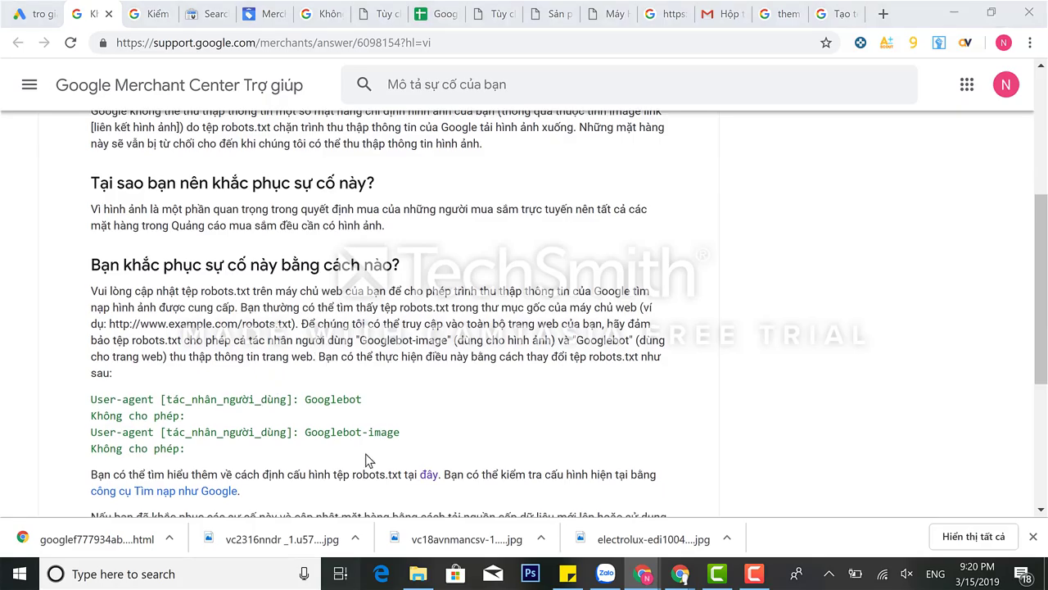
- Switch to the cPanel File Manager window, look through public_html for robots.txt and open the wp-admin folder
{"action": "key", "text": "super+Tab"}
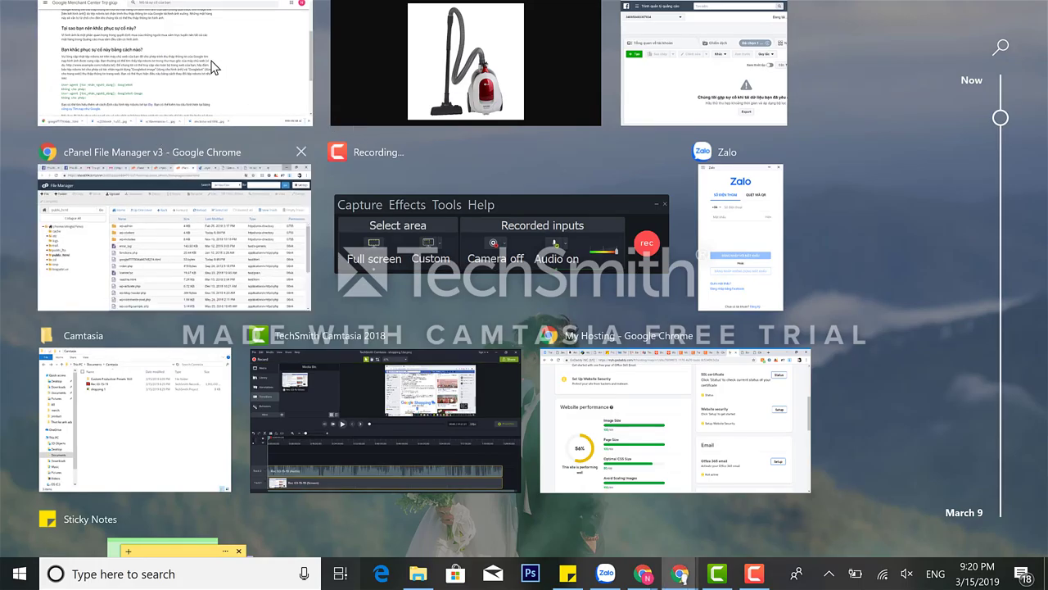
{"action": "left_click", "coordinate": [246, 213]}
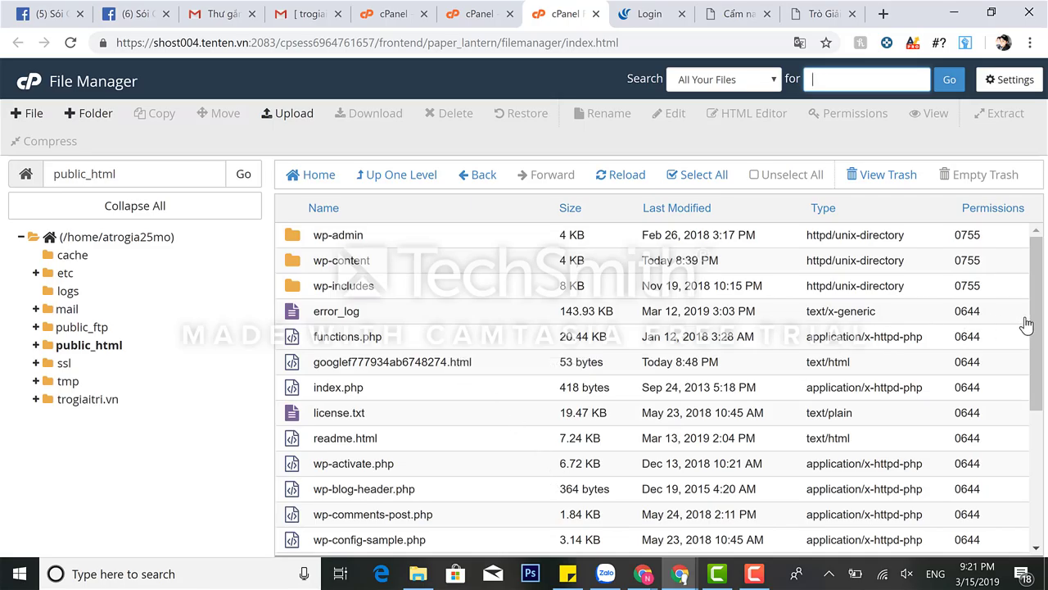
{"action": "left_click_drag", "start_coordinate": [1033, 324], "coordinate": [1038, 270]}
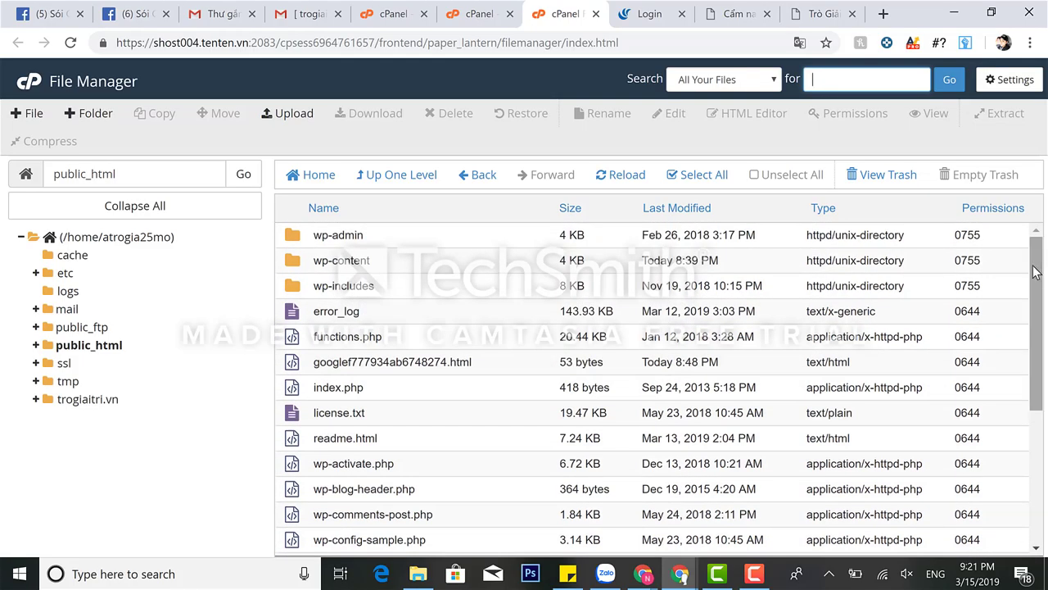
{"action": "double_click", "coordinate": [375, 234]}
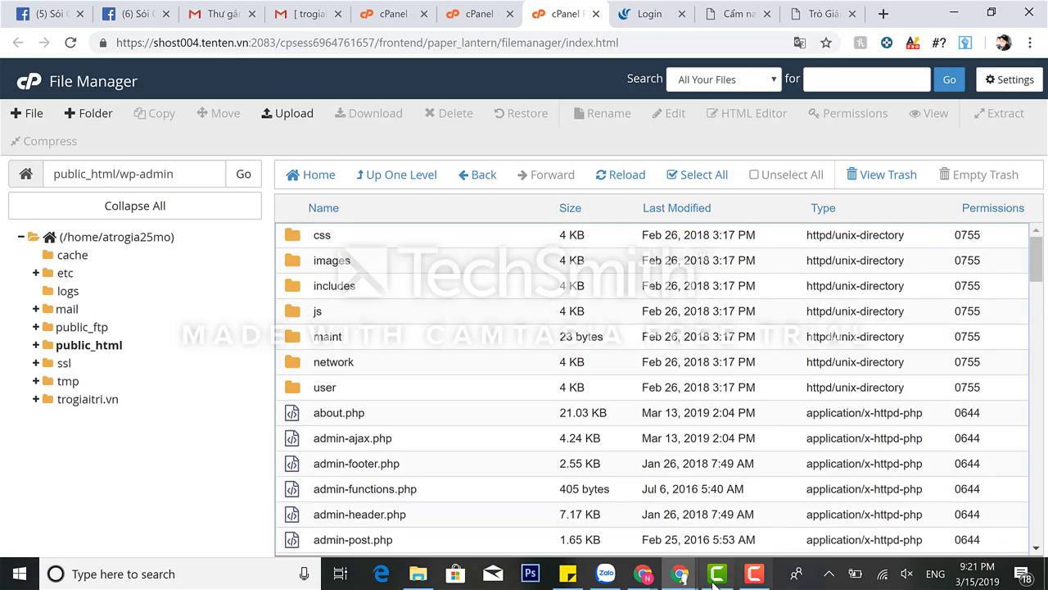
{"action": "left_click", "coordinate": [754, 576]}
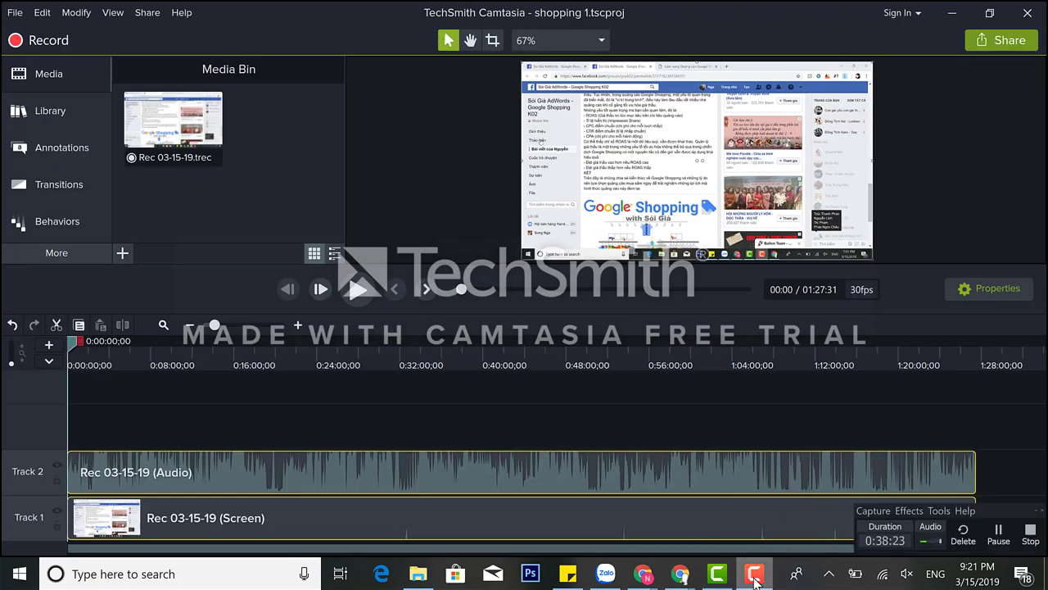